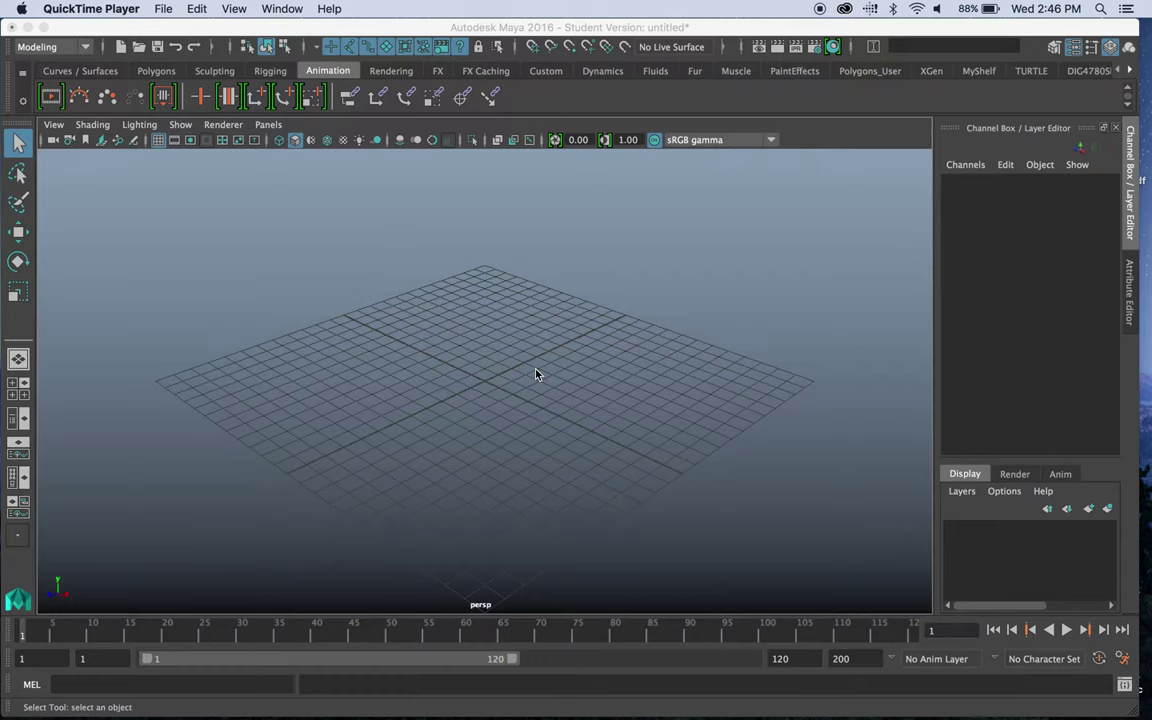
Step: Switch to Chrome and search TurboSquid for field cannon models
mouse_move(680, 716)
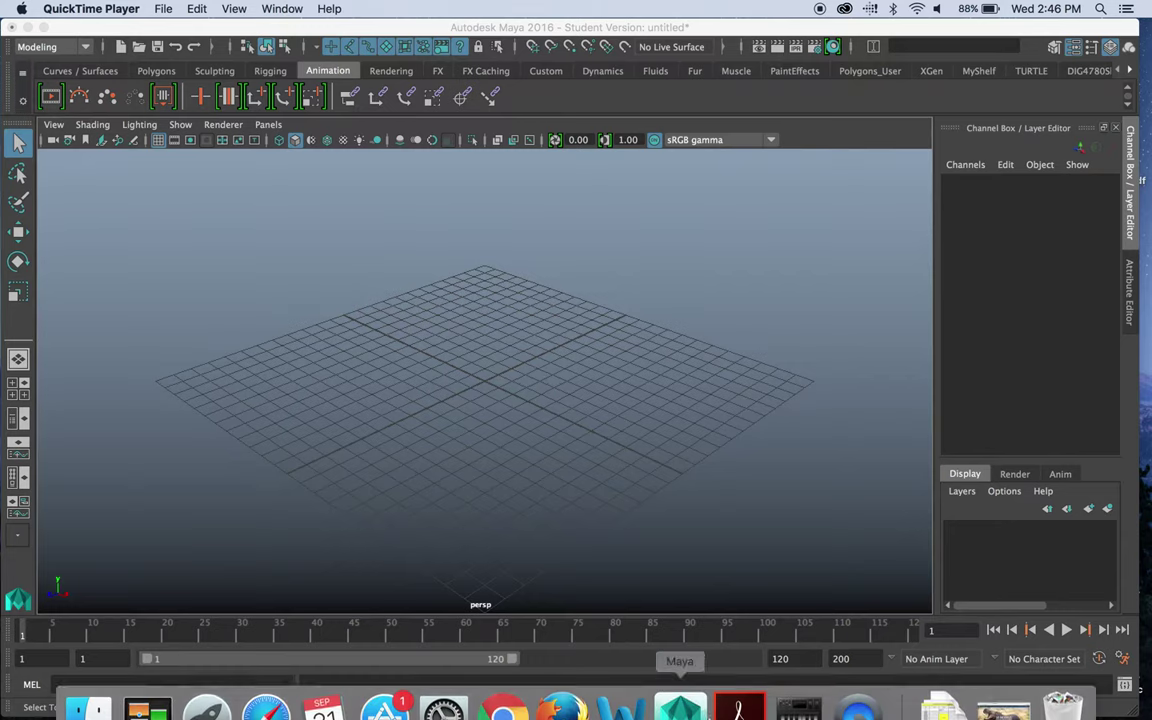
click(513, 705)
click(513, 706)
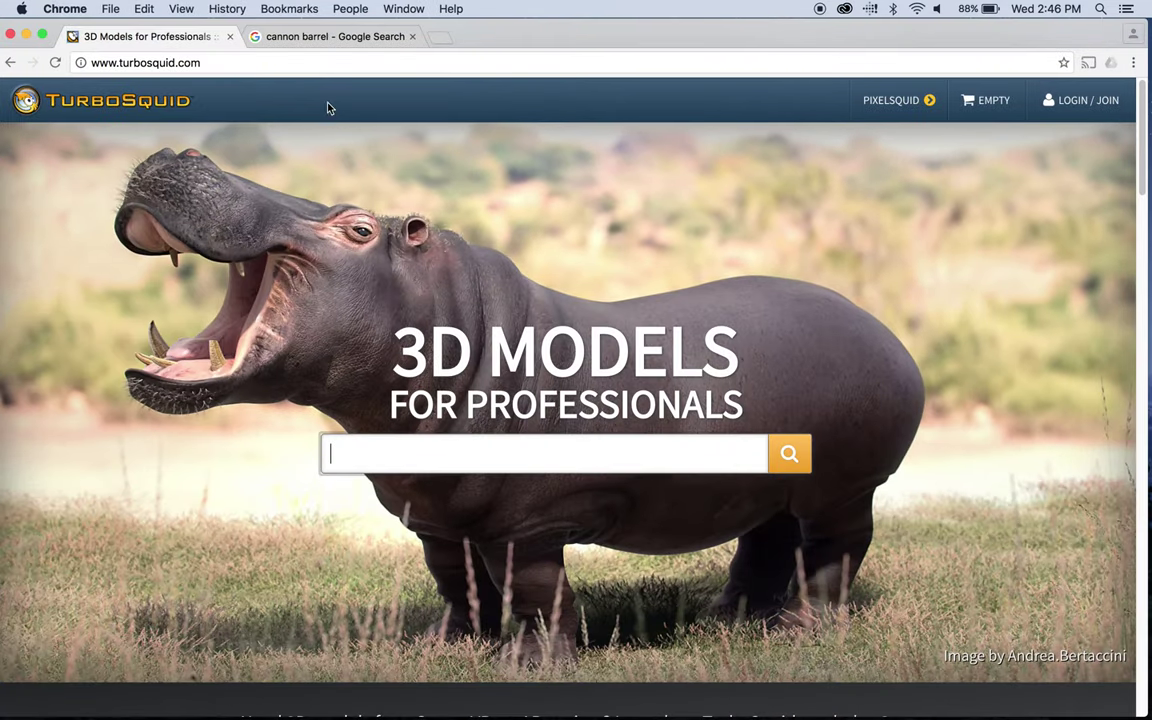
click(416, 452)
text(canoon)
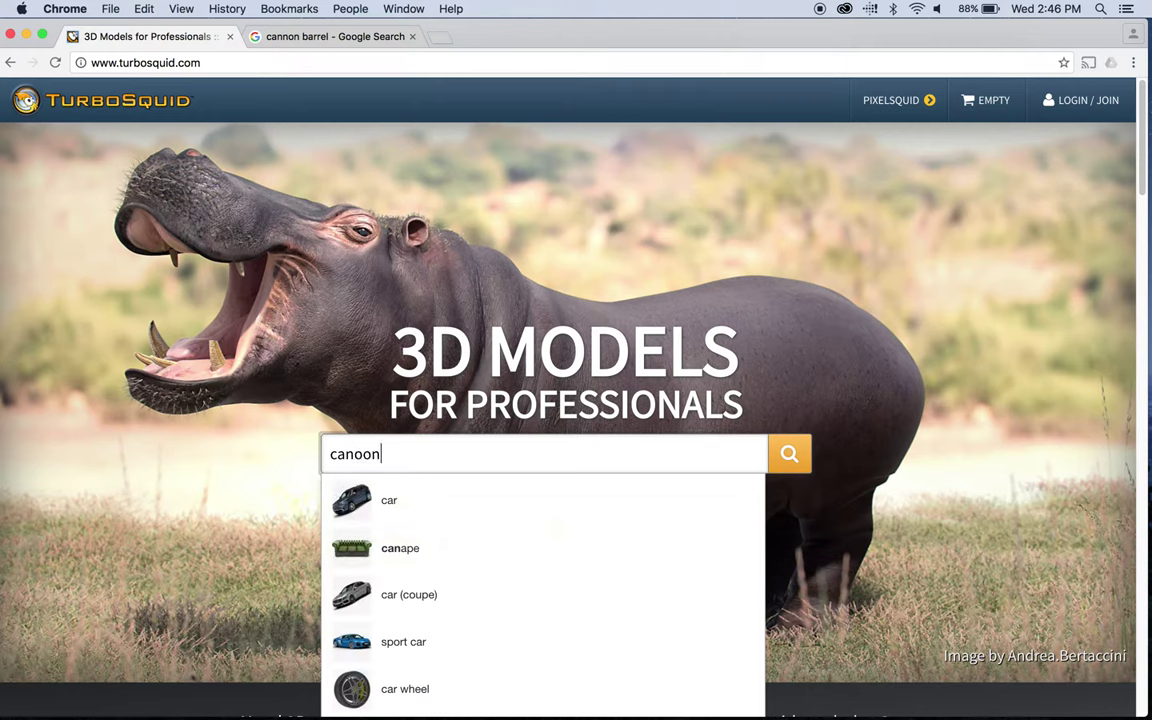
key(BackSpace)
key(BackSpace)
text(nn)
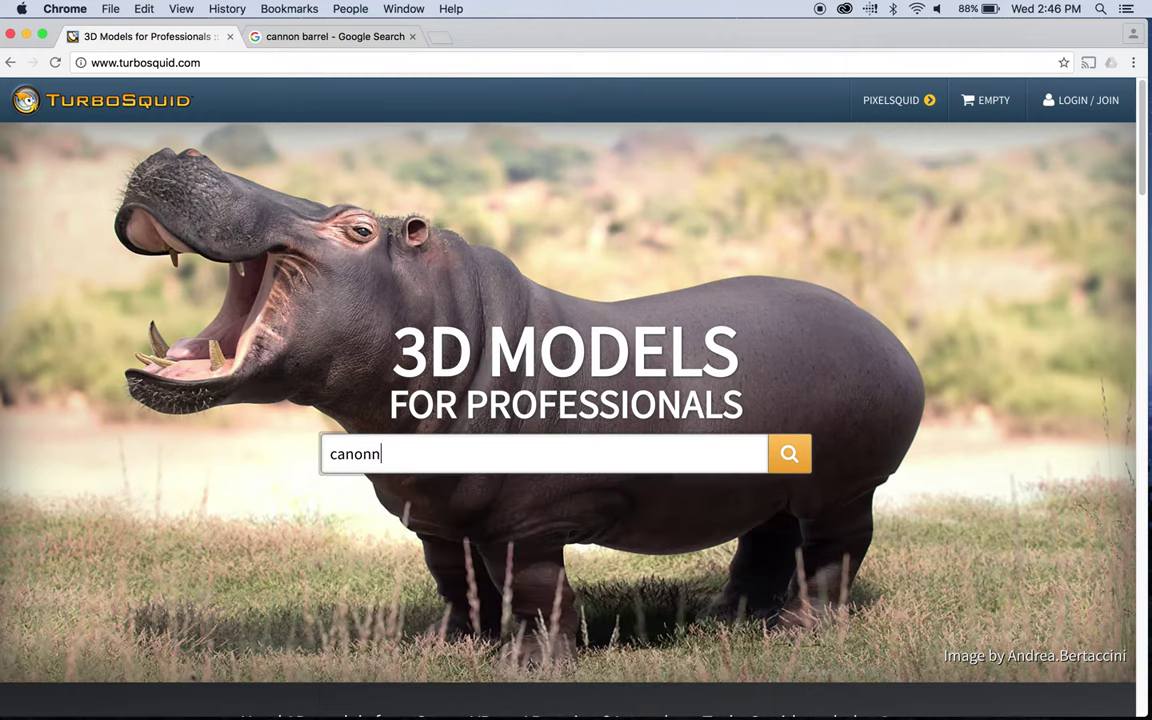
key(BackSpace)
key(BackSpace)
key(BackSpace)
text(non)
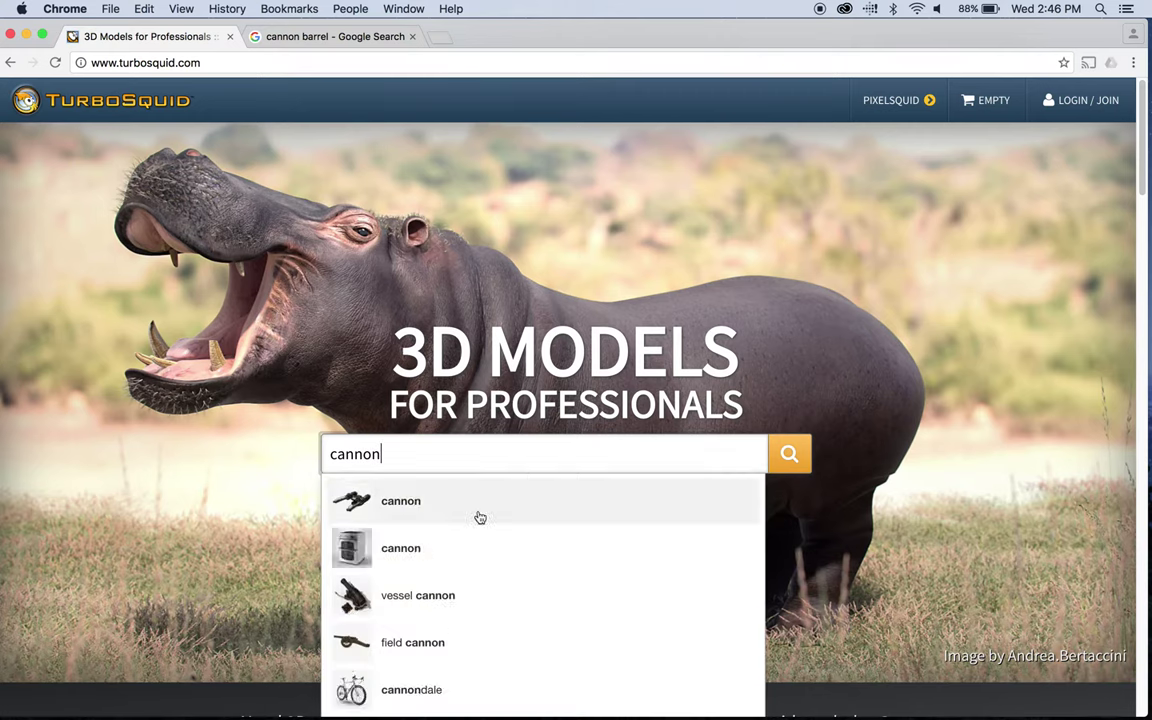
click(462, 648)
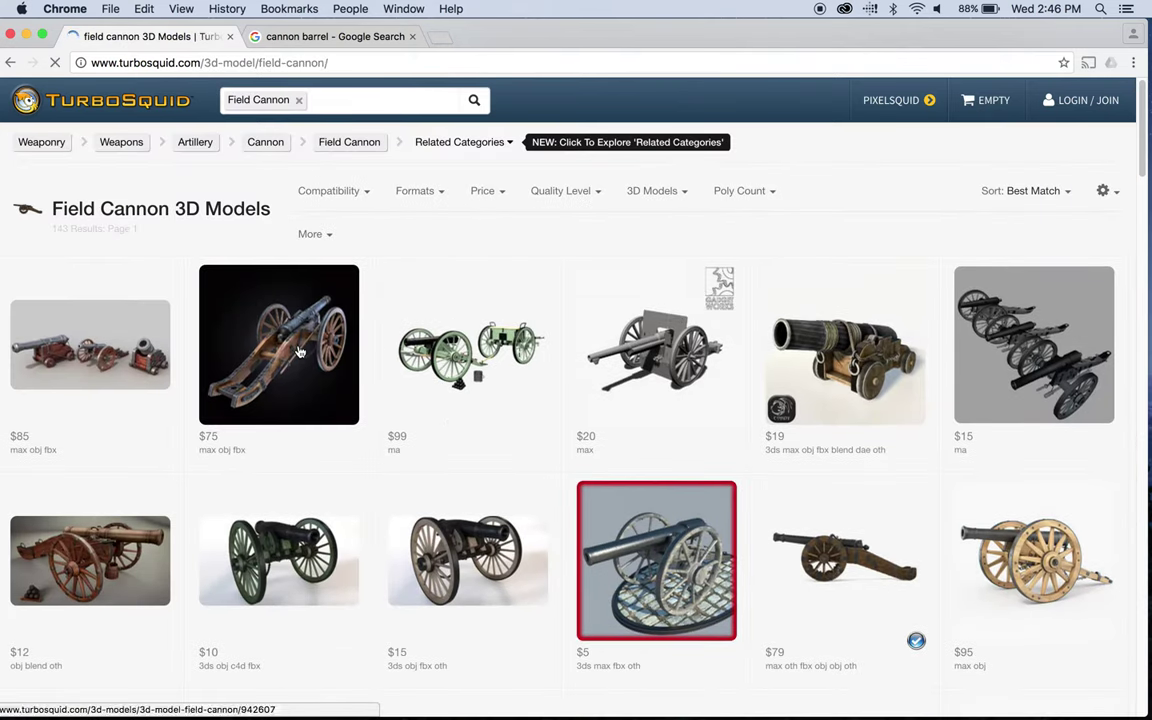
Step: Open the $75 Field Cannon model and examine its wireframe previews, including the barrel close-up and front three-quarter view
mouse_move(298, 351)
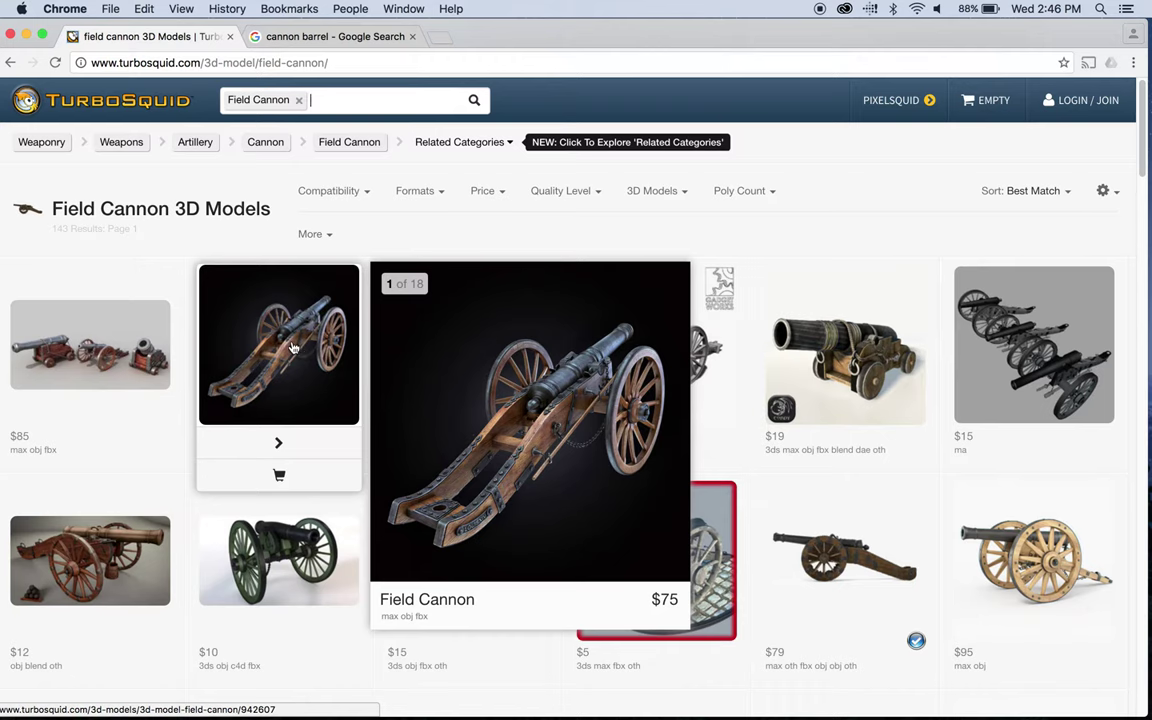
click(290, 346)
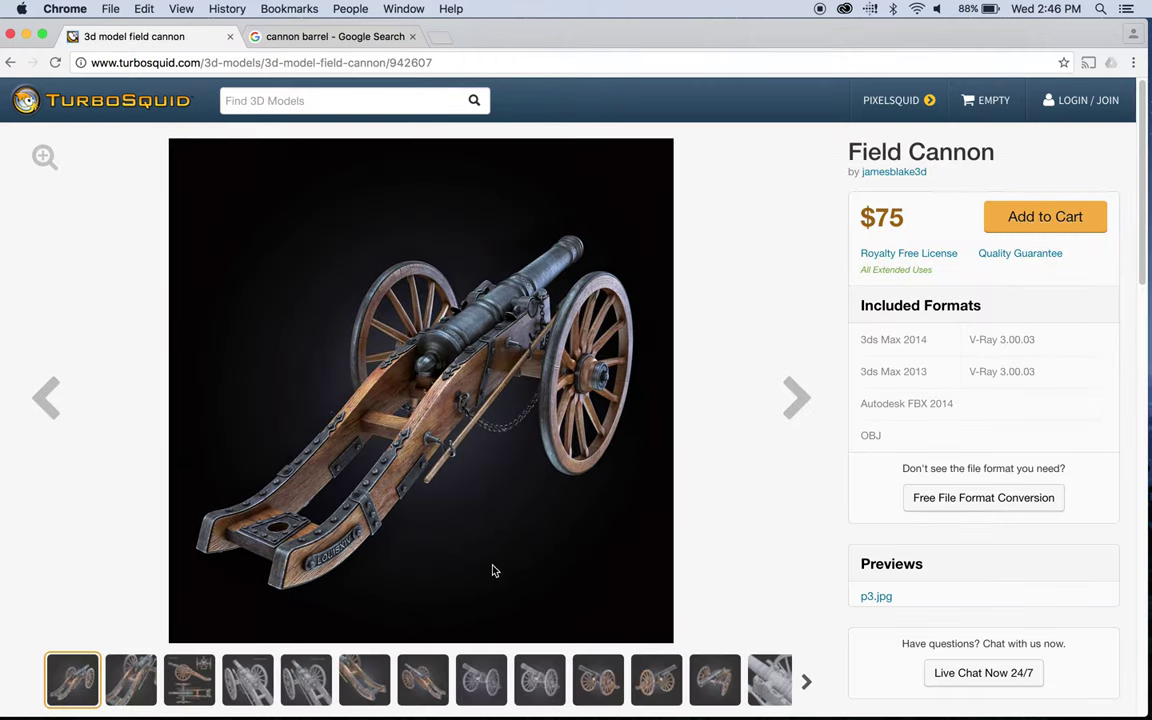
click(300, 685)
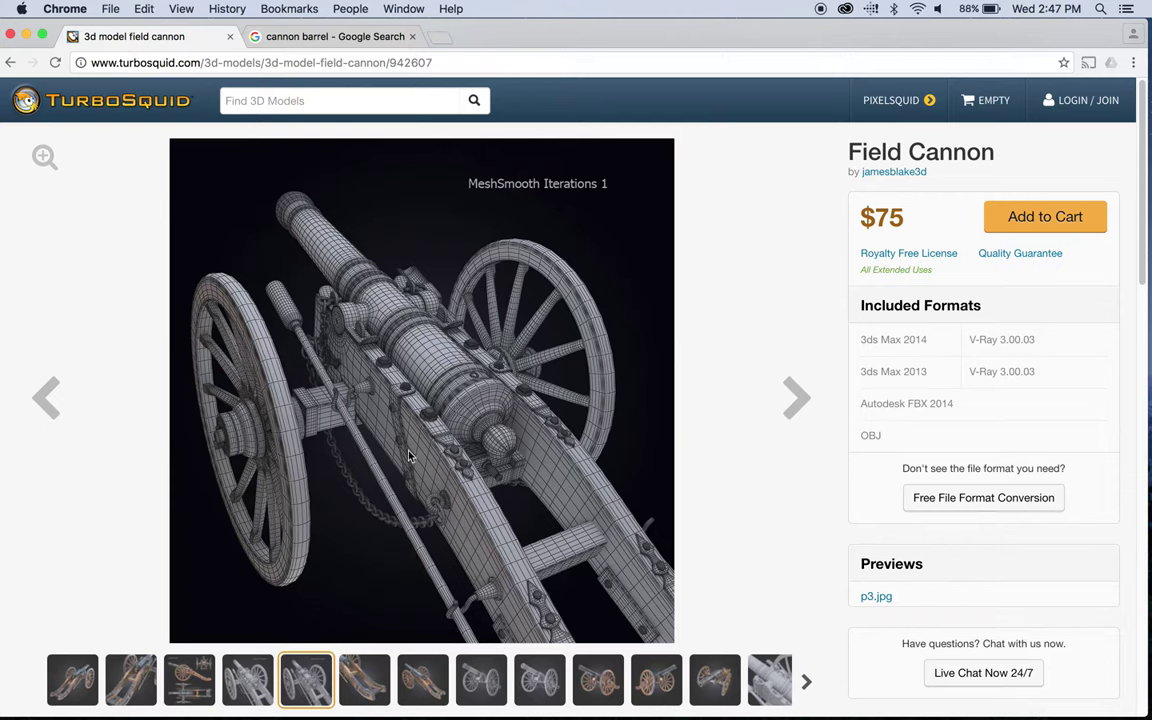
click(481, 680)
click(539, 680)
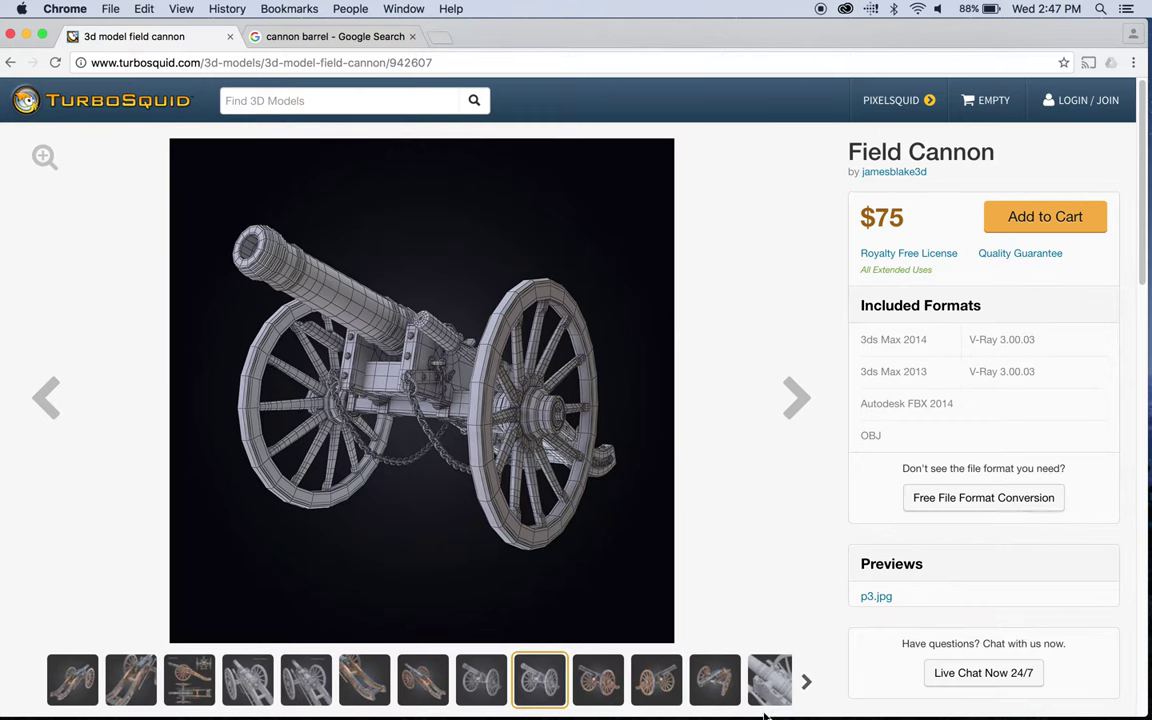
click(772, 682)
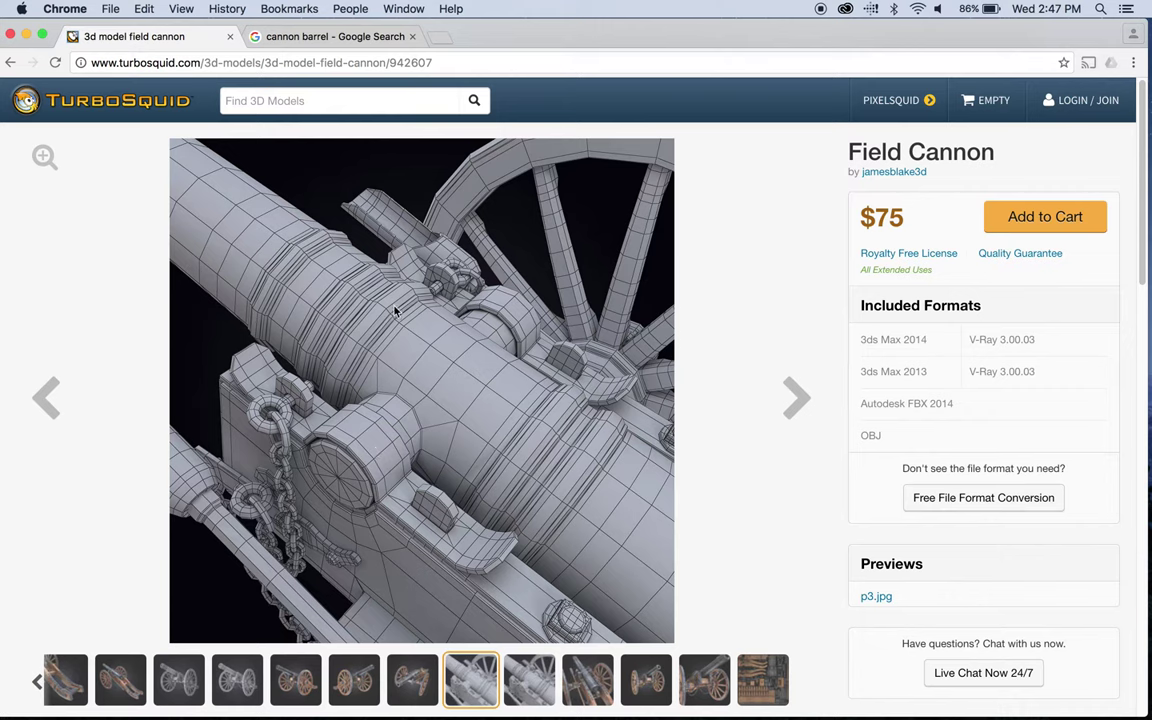
click(237, 680)
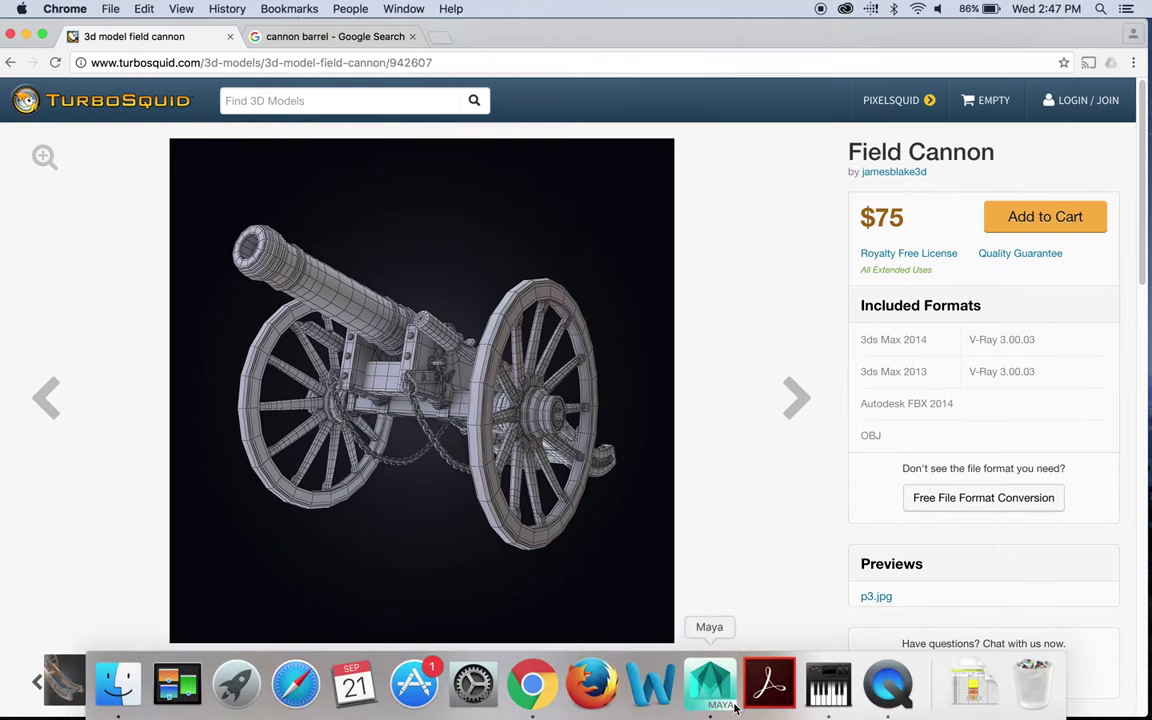
Step: Switch to Maya and create a polygon cylinder scaled to about 4.34 in Y and rotated about -91.6 degrees in Z
click(707, 688)
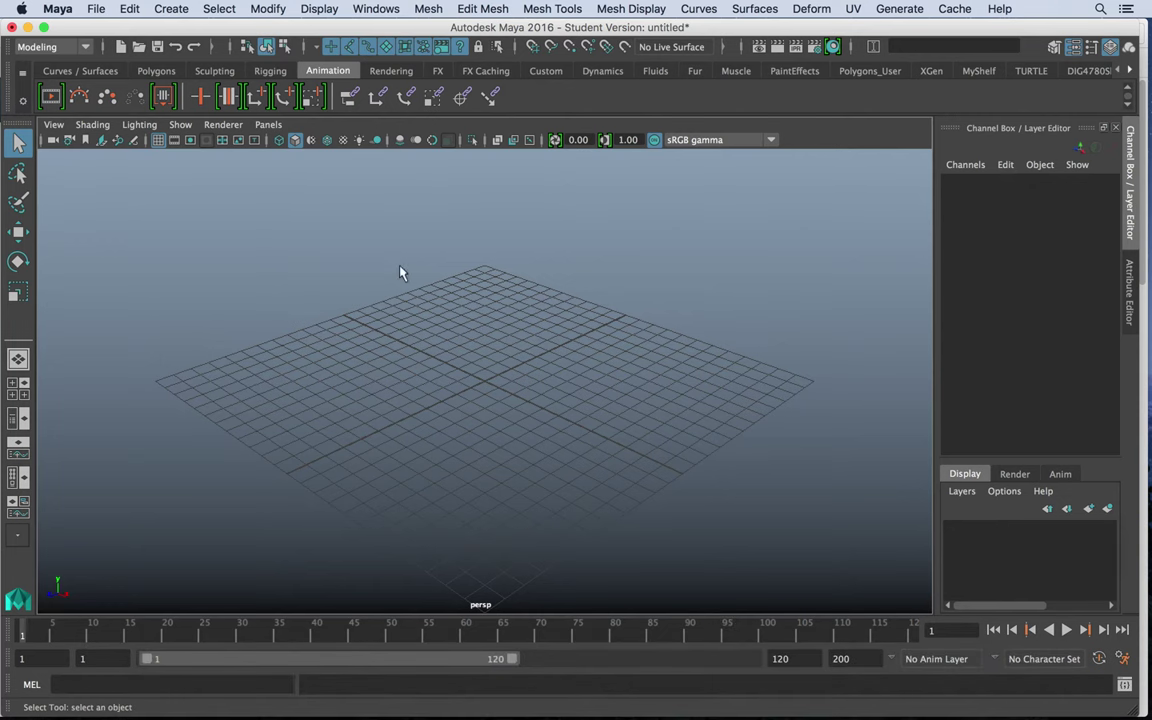
click(156, 71)
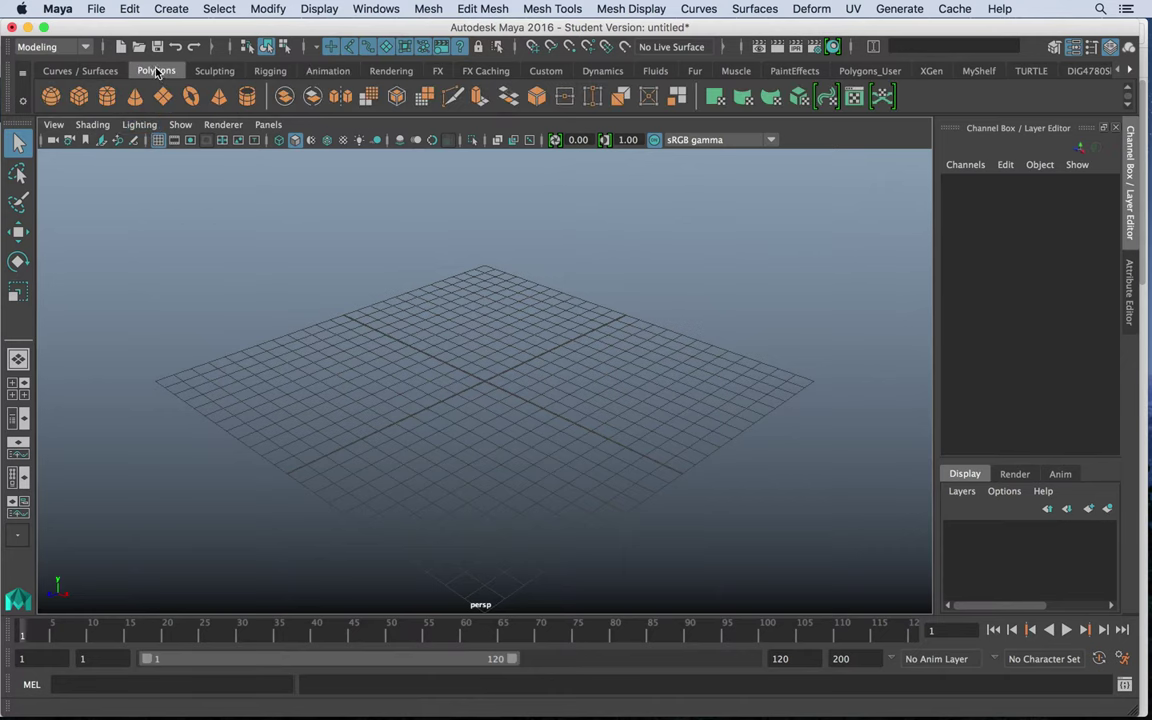
click(107, 96)
key(r)
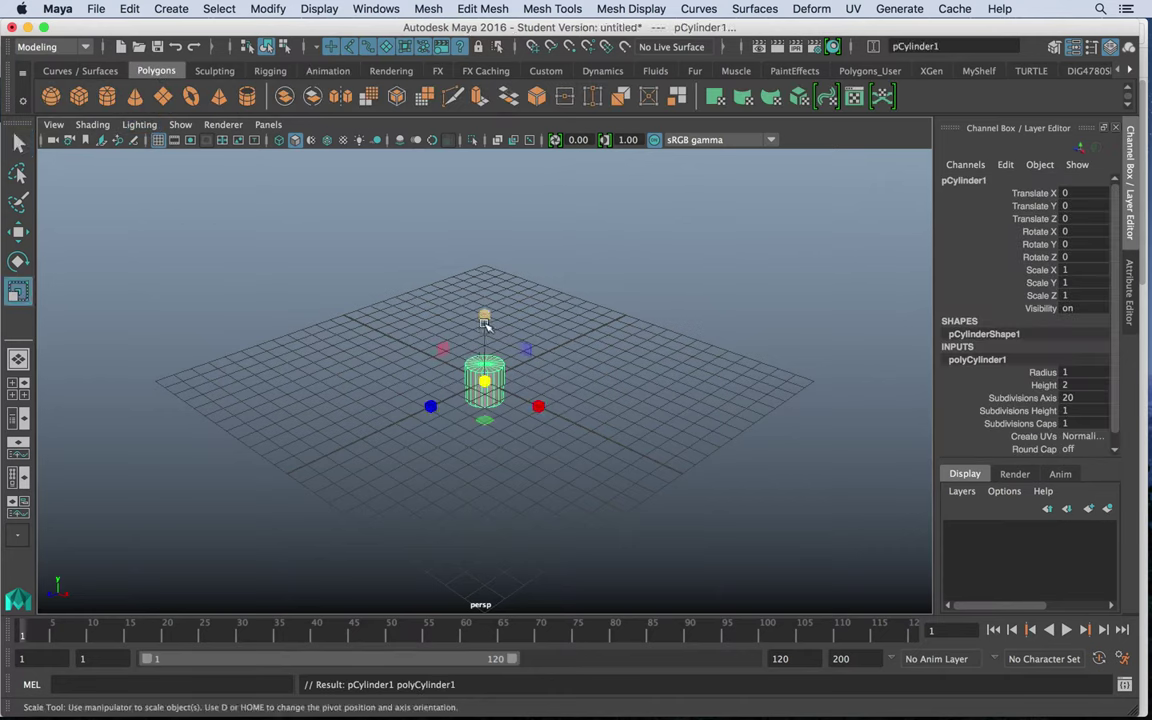
drag(484, 323, 481, 168)
key(e)
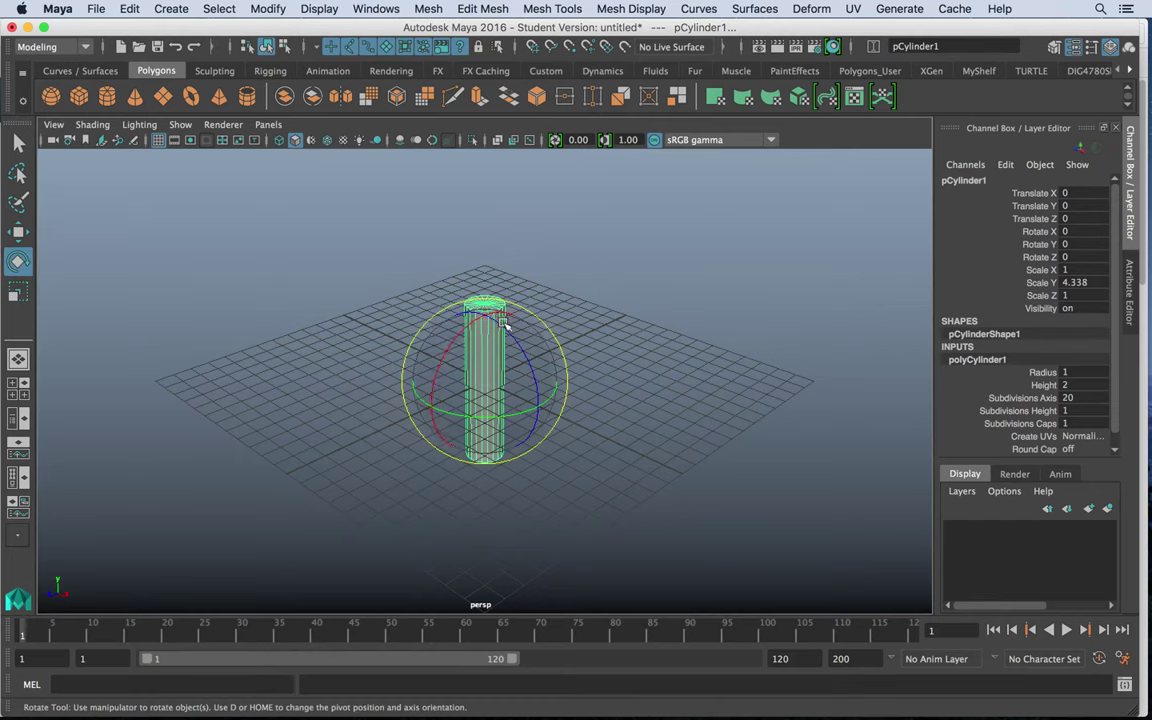
drag(505, 324, 712, 428)
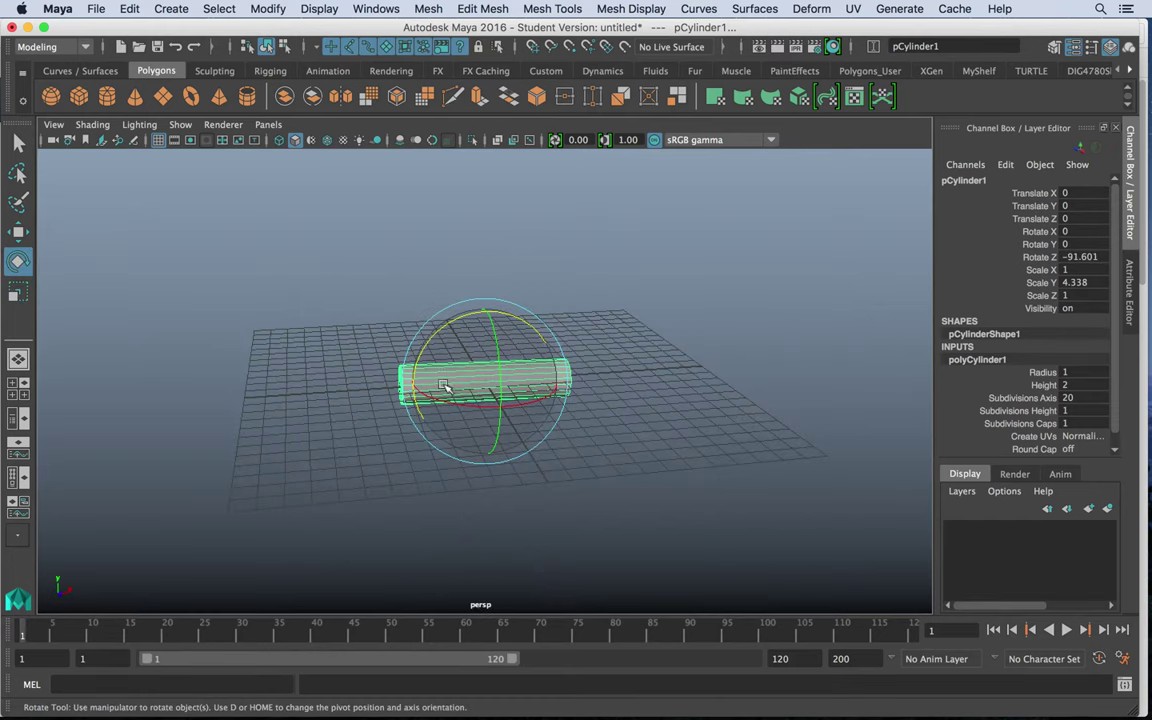
Step: Switch to Chrome to examine the textured front three-quarter view of the Field Cannon, and minimize the browser window
mouse_move(651, 716)
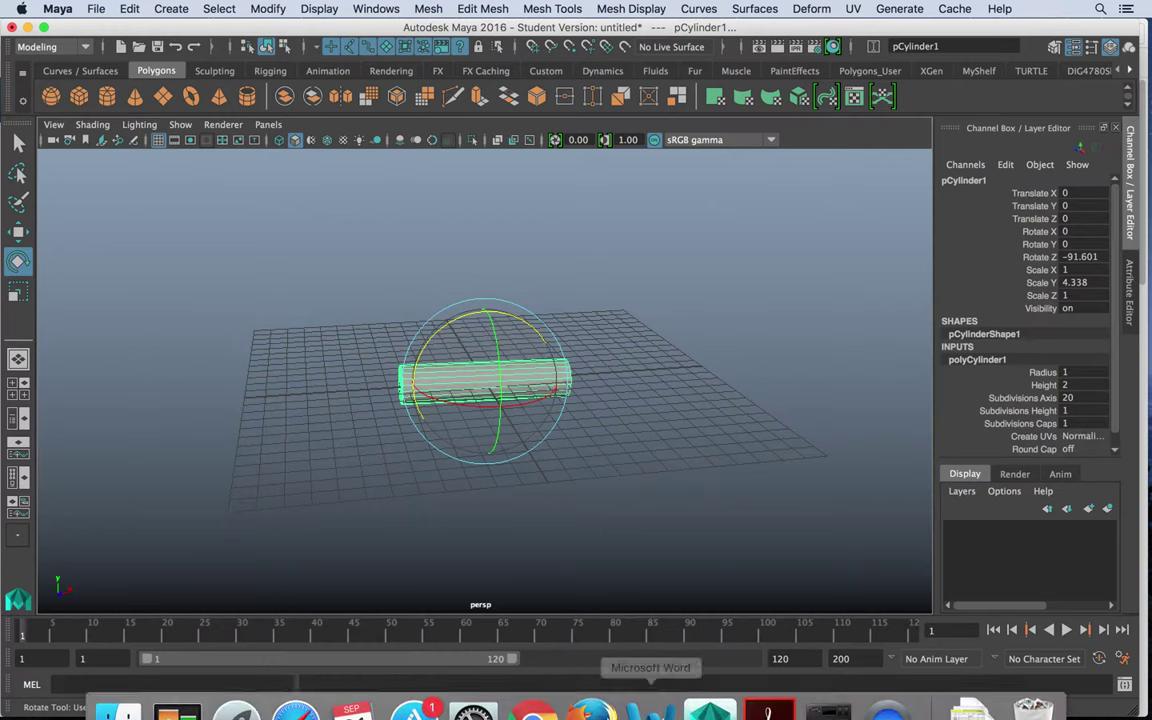
click(545, 705)
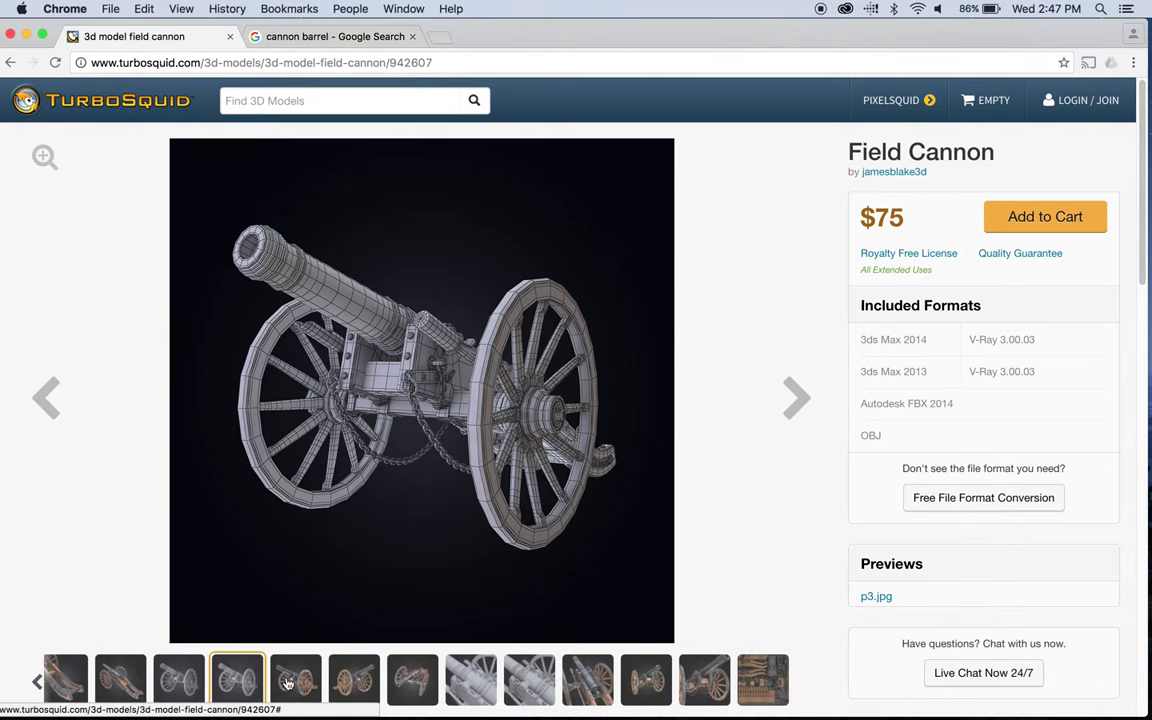
click(287, 683)
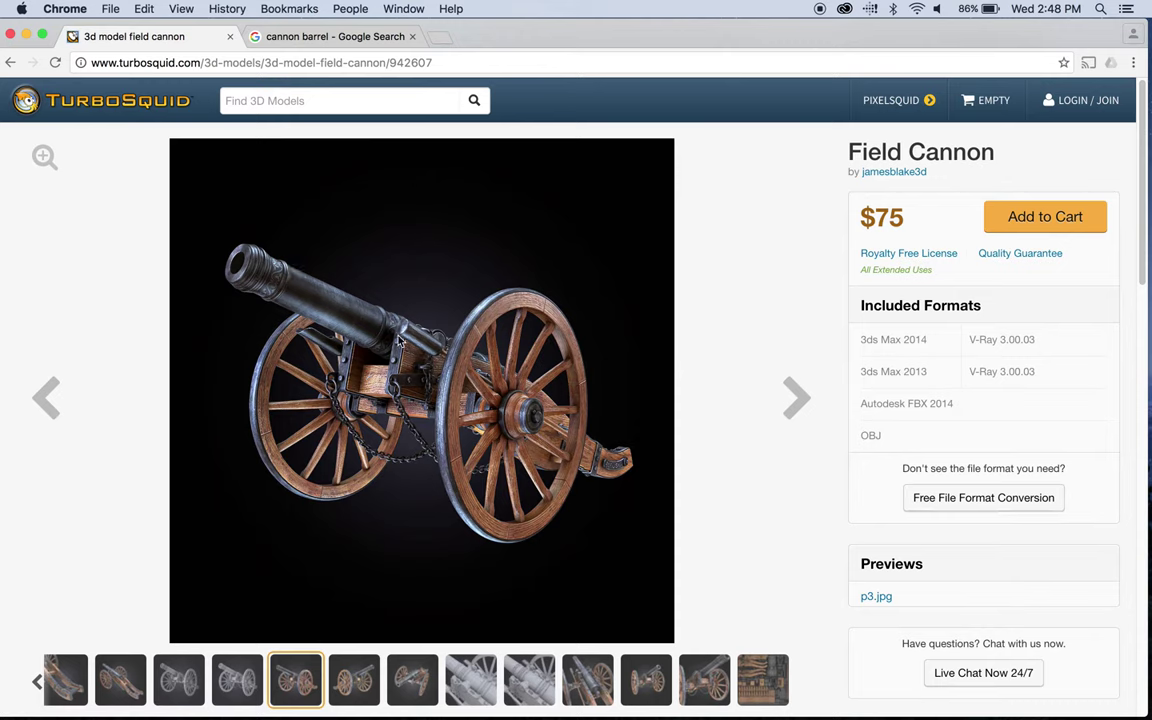
click(26, 36)
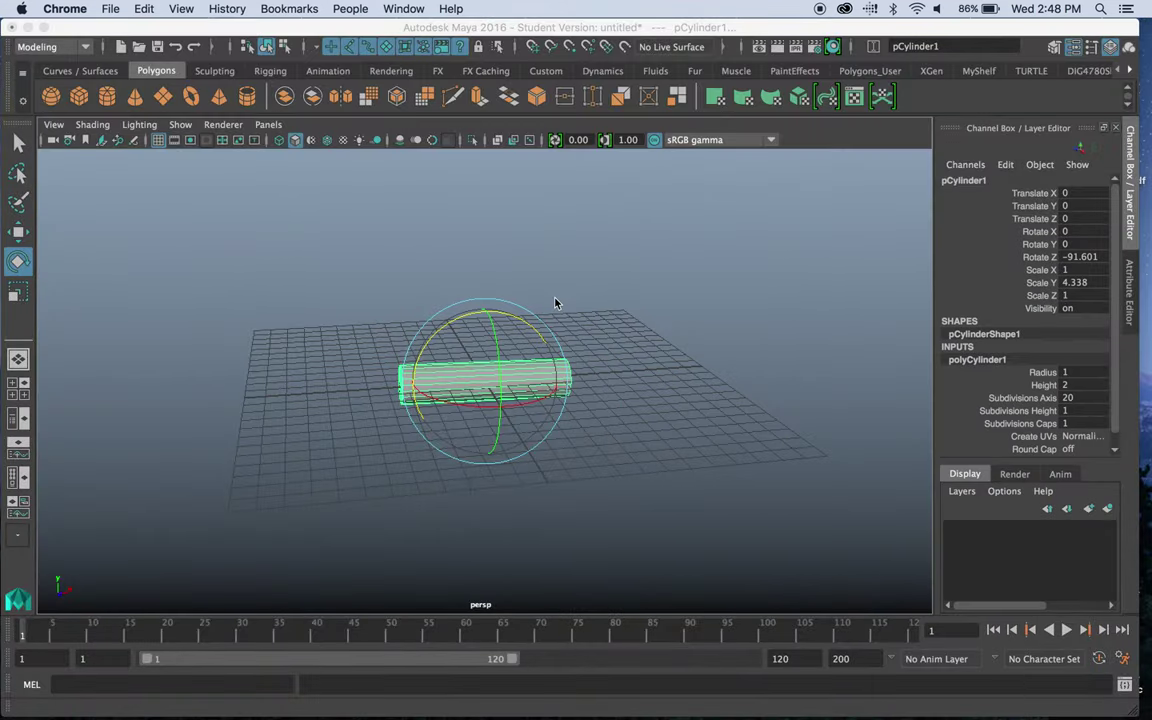
Step: Delete the horizontal cylinder and show the image plane import options for the perspective view
click(532, 375)
key(Delete)
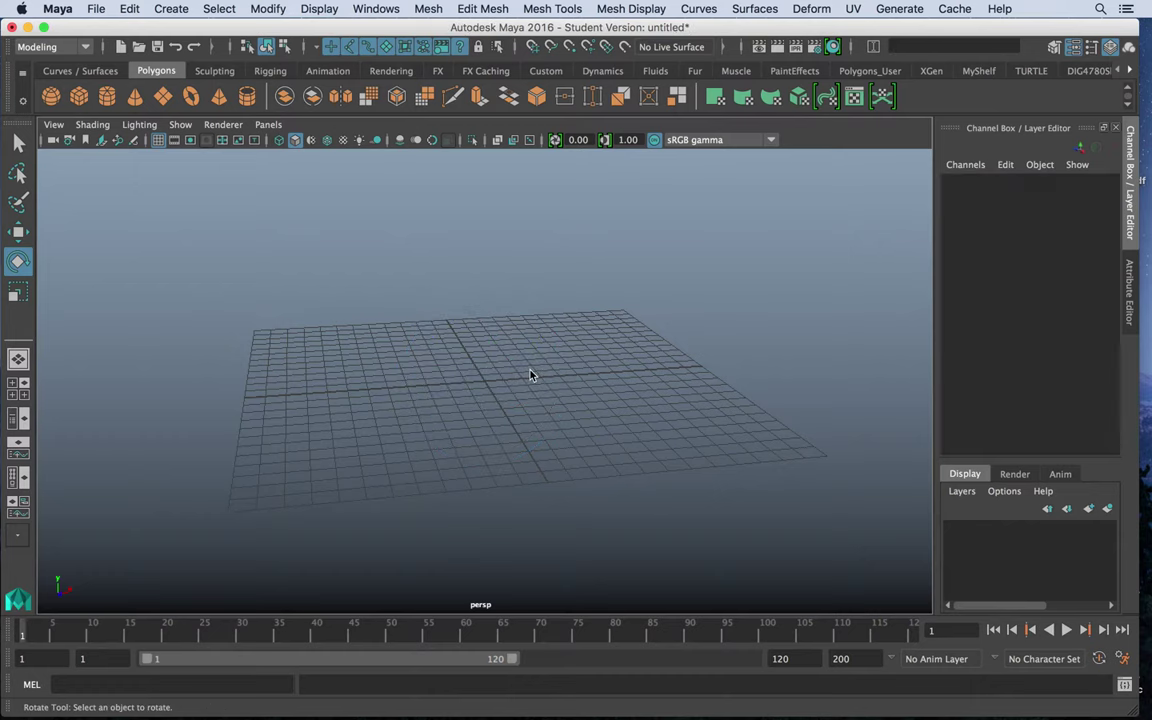
click(53, 124)
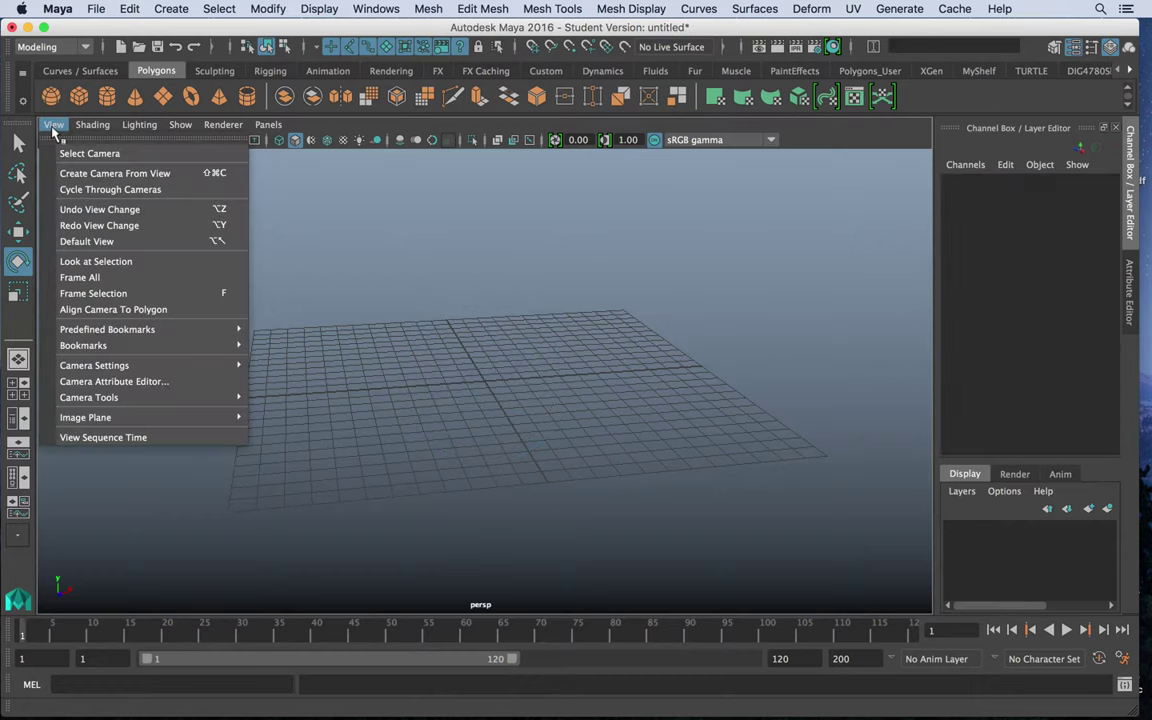
mouse_move(145, 418)
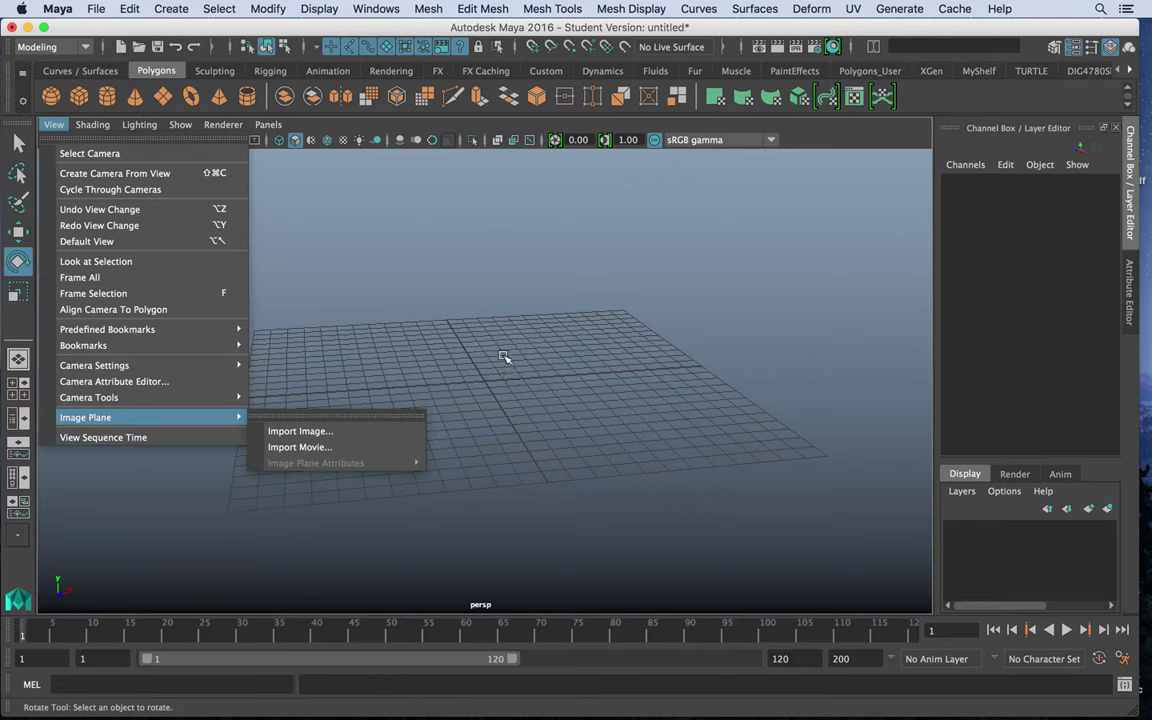
Step: Switch back to Chrome, return to the field cannon results and open the $79 Cannon model shown in side view
mouse_move(709, 716)
mouse_move(943, 712)
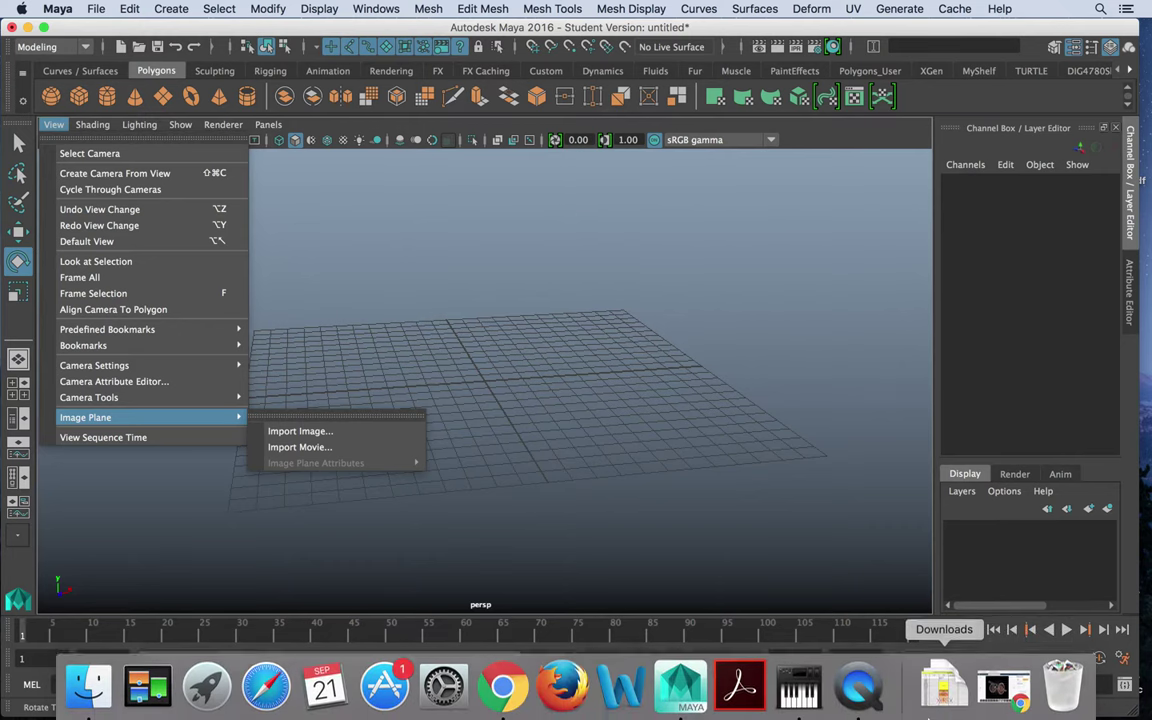
click(993, 703)
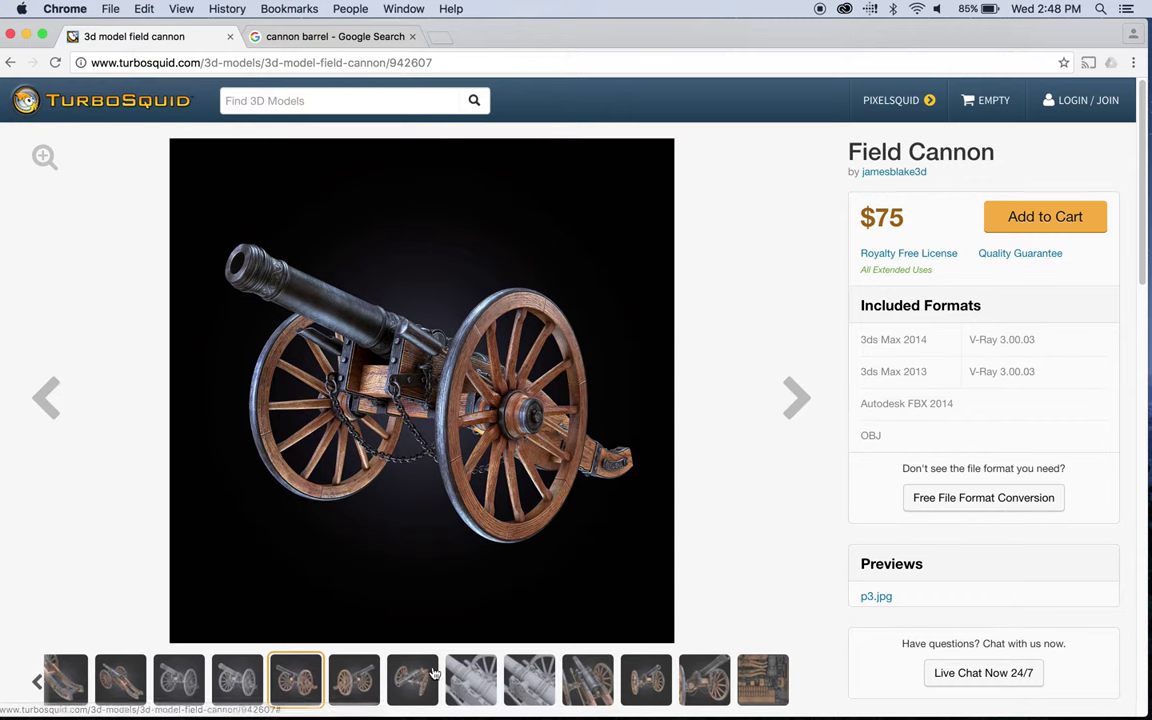
click(13, 62)
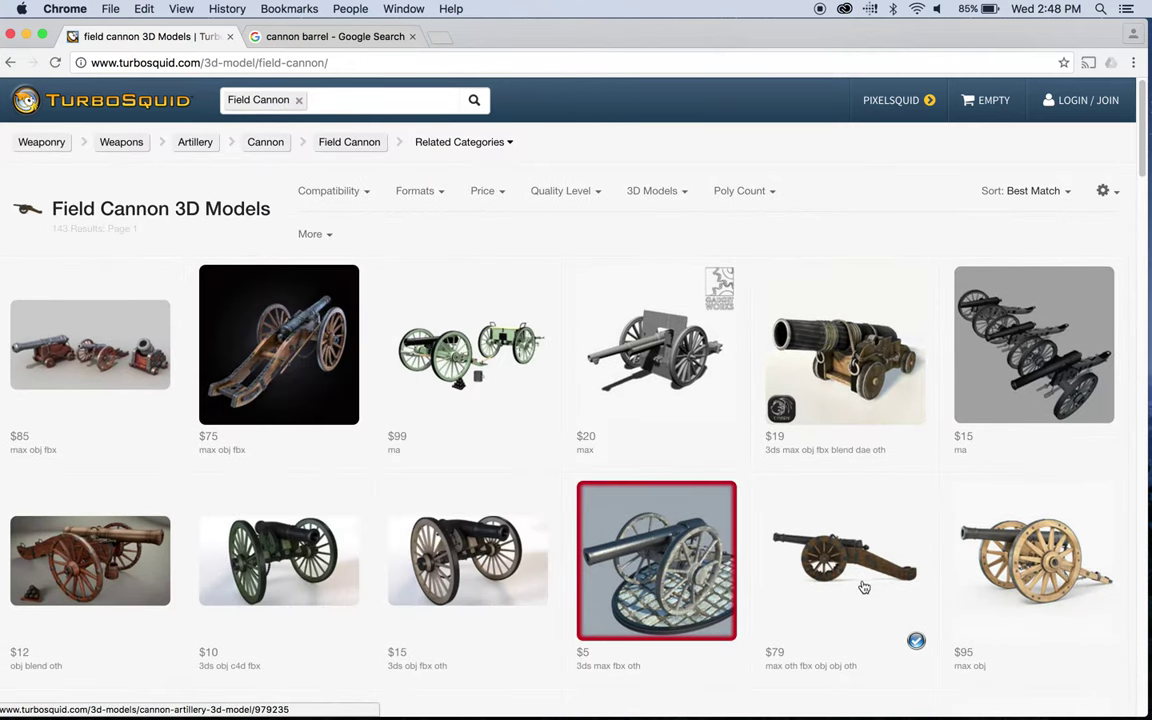
mouse_move(864, 552)
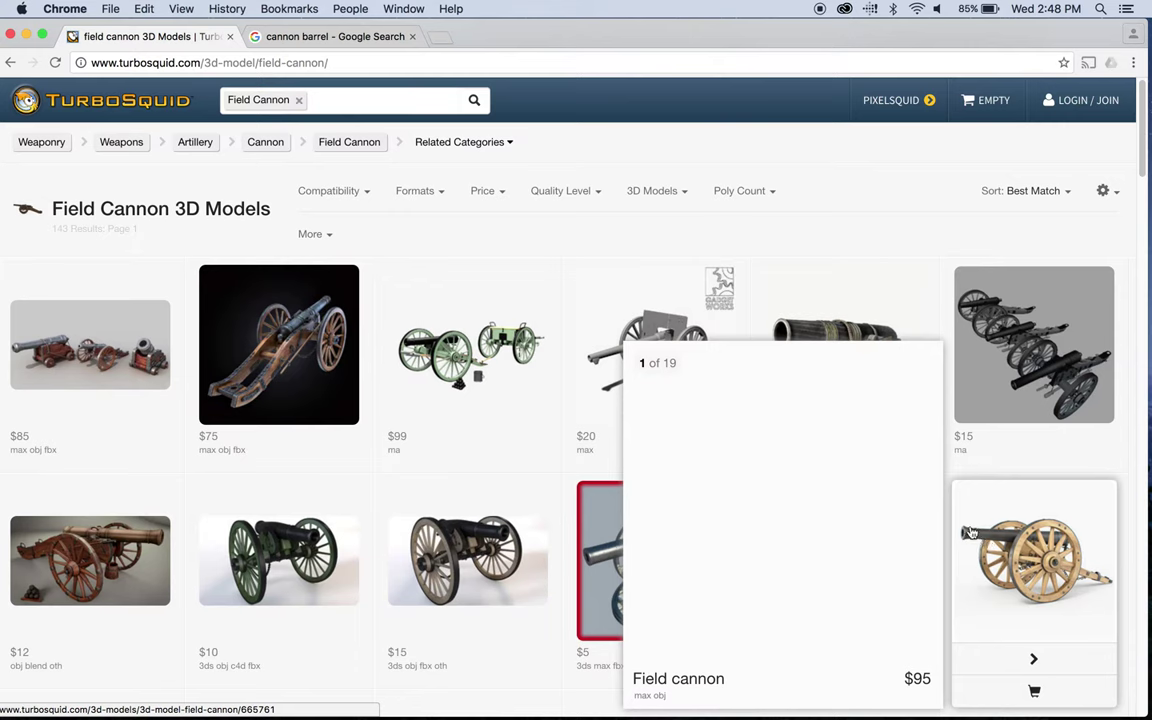
scroll(436, 328, down, 3)
scroll(436, 328, down, 1)
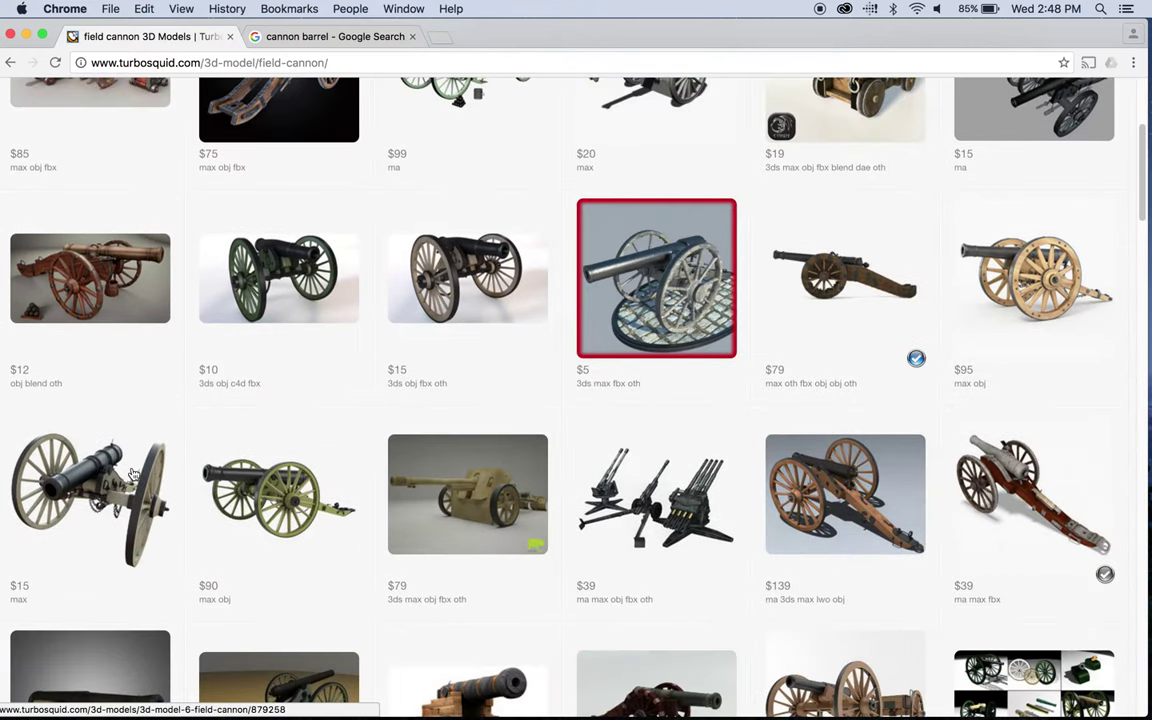
mouse_move(251, 279)
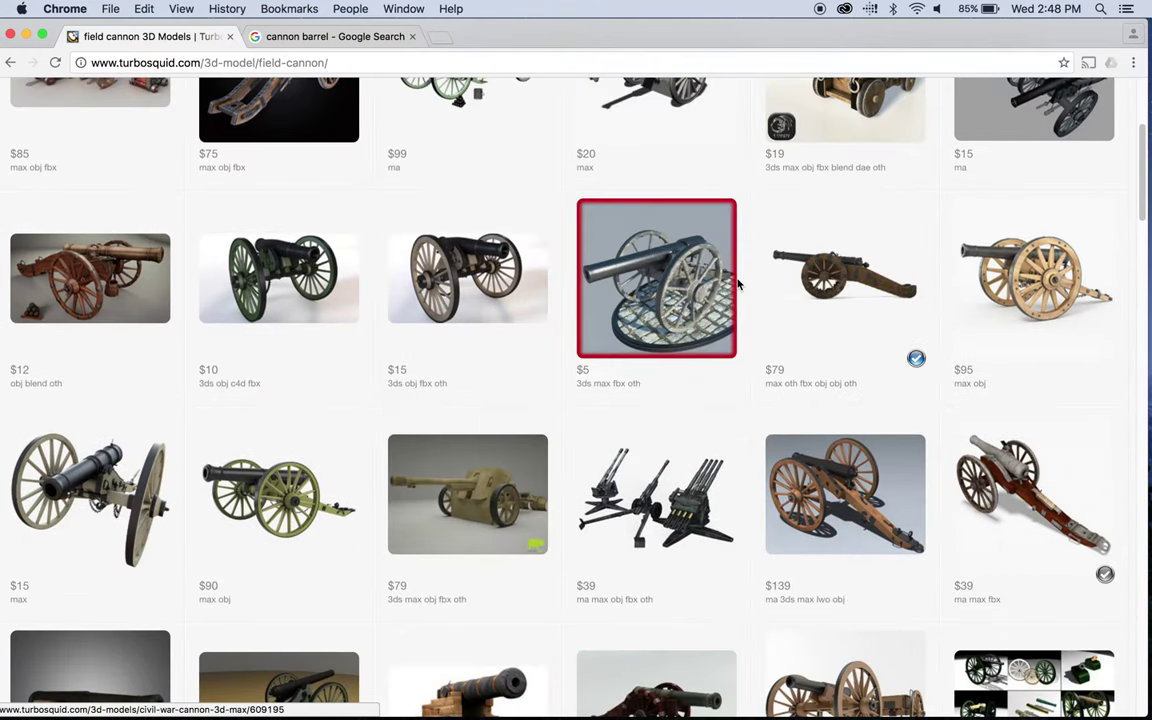
mouse_move(851, 290)
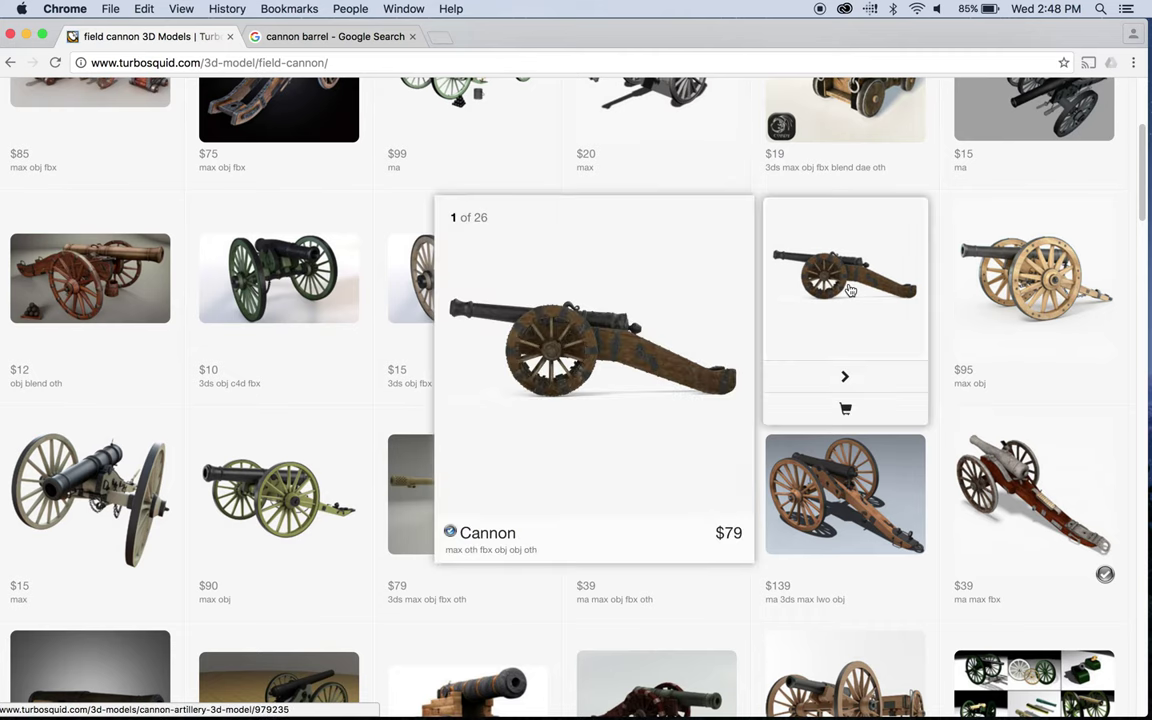
click(587, 426)
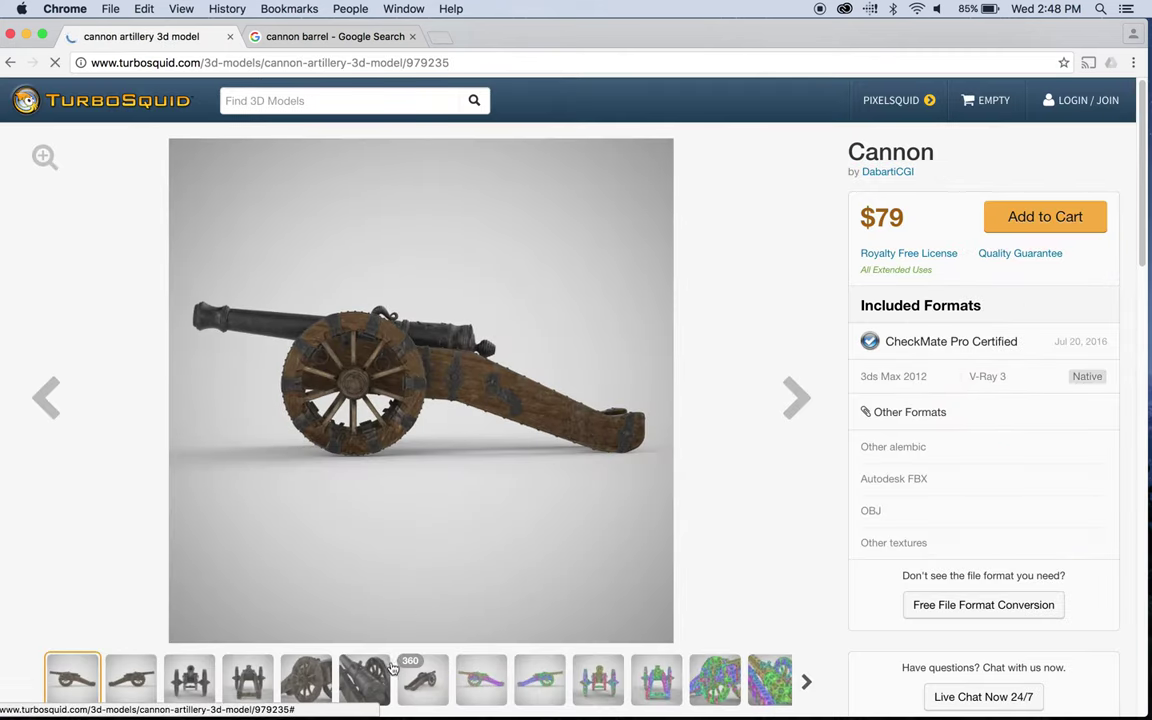
Step: Examine the Cannon's wheel close-up, rear view and color-checkered side previews
click(293, 677)
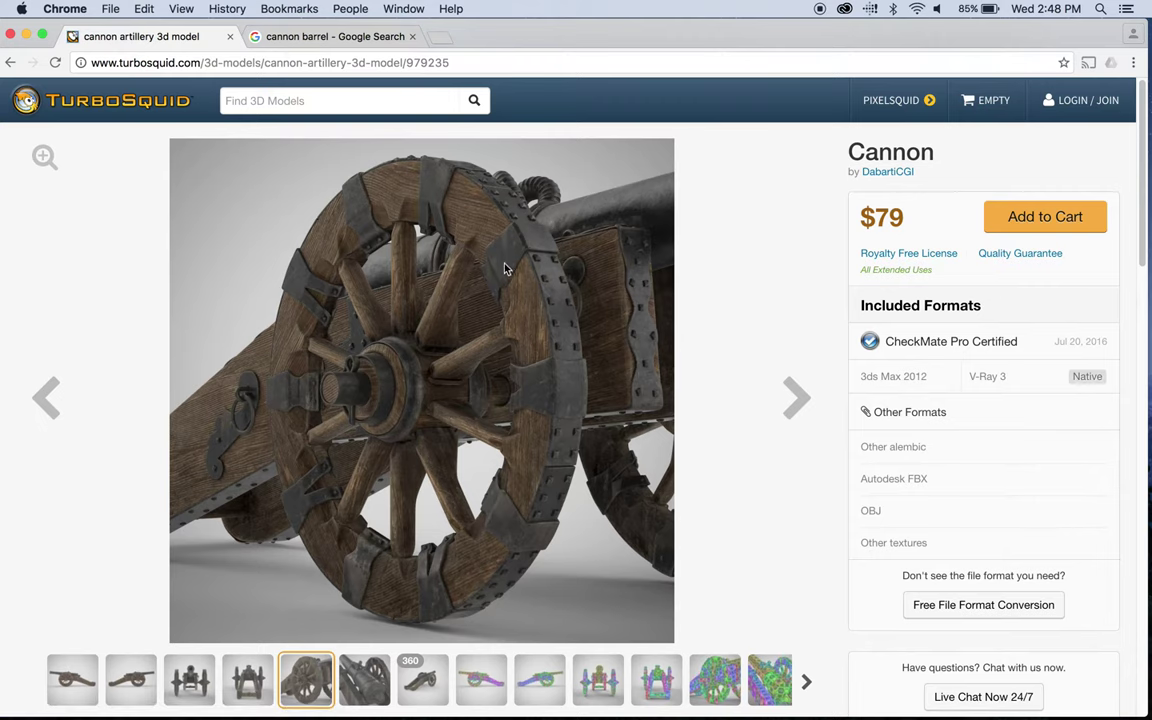
click(248, 680)
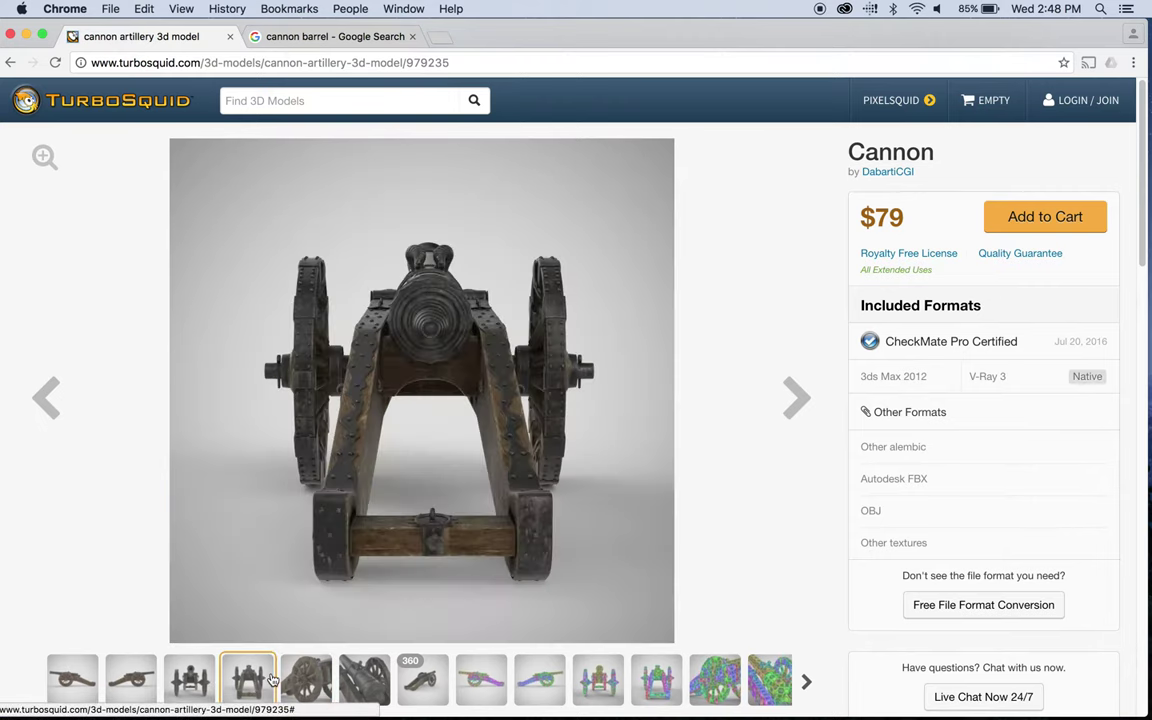
click(538, 680)
click(470, 680)
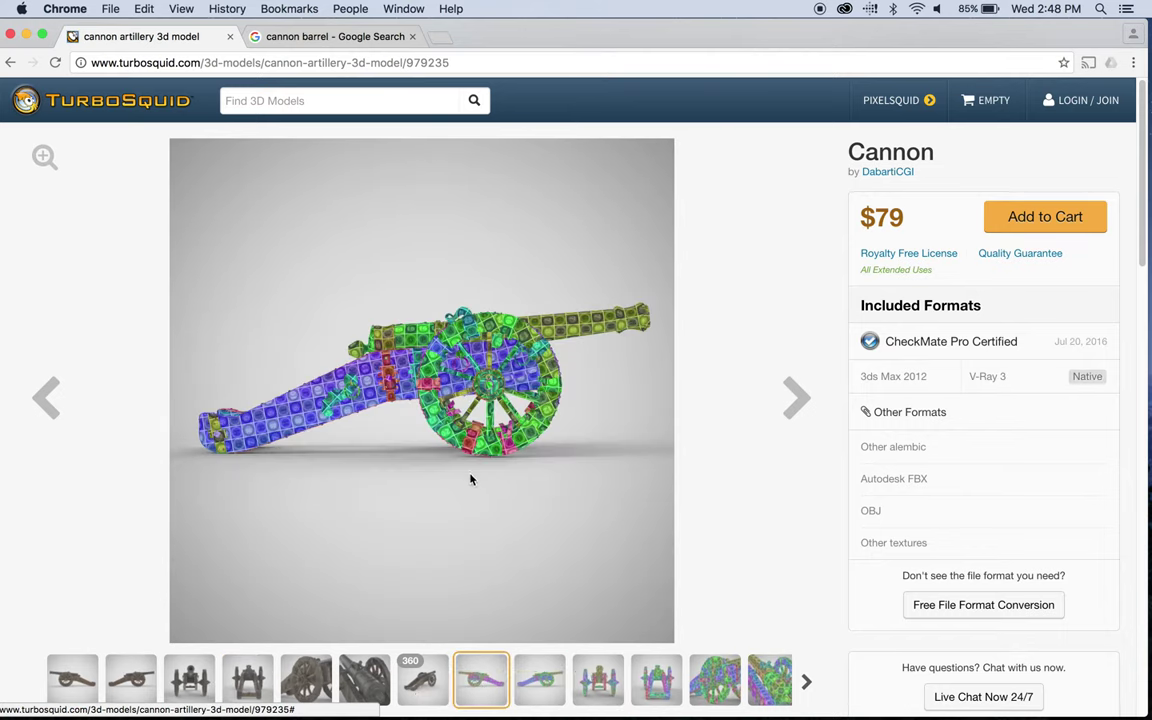
Step: Examine the Cannon's 360 preview, textured side view, and the No Subdivision and Subdivision Level 2 wireframe previews
click(418, 680)
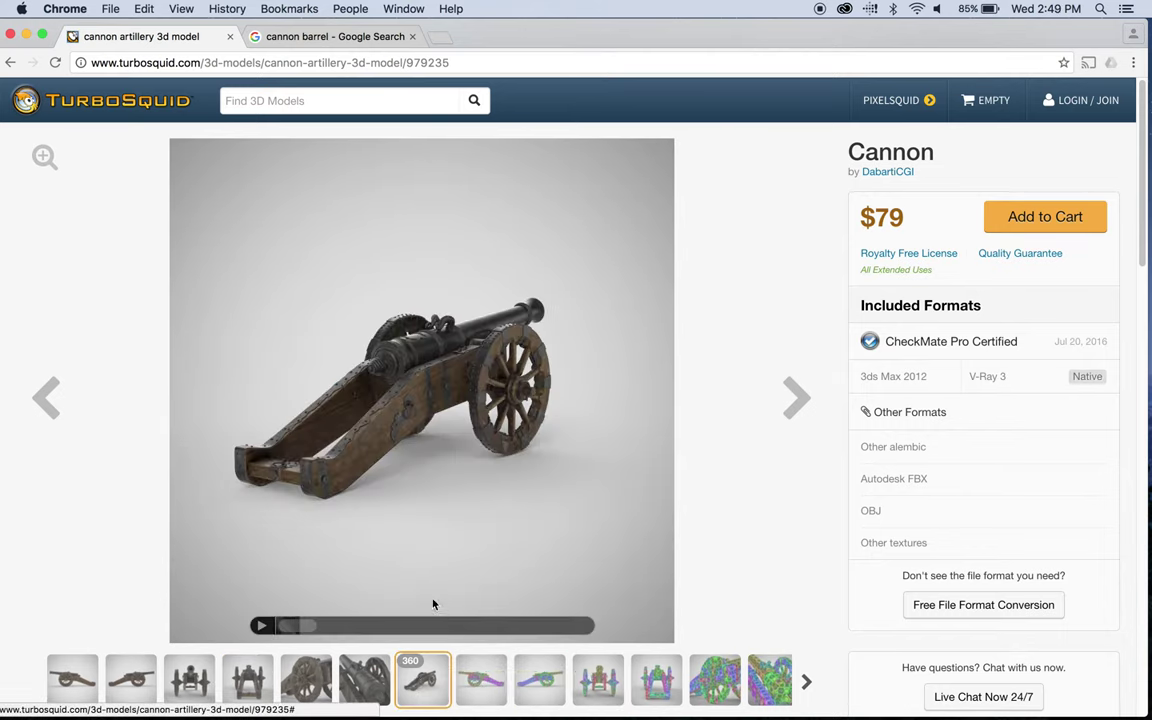
click(145, 680)
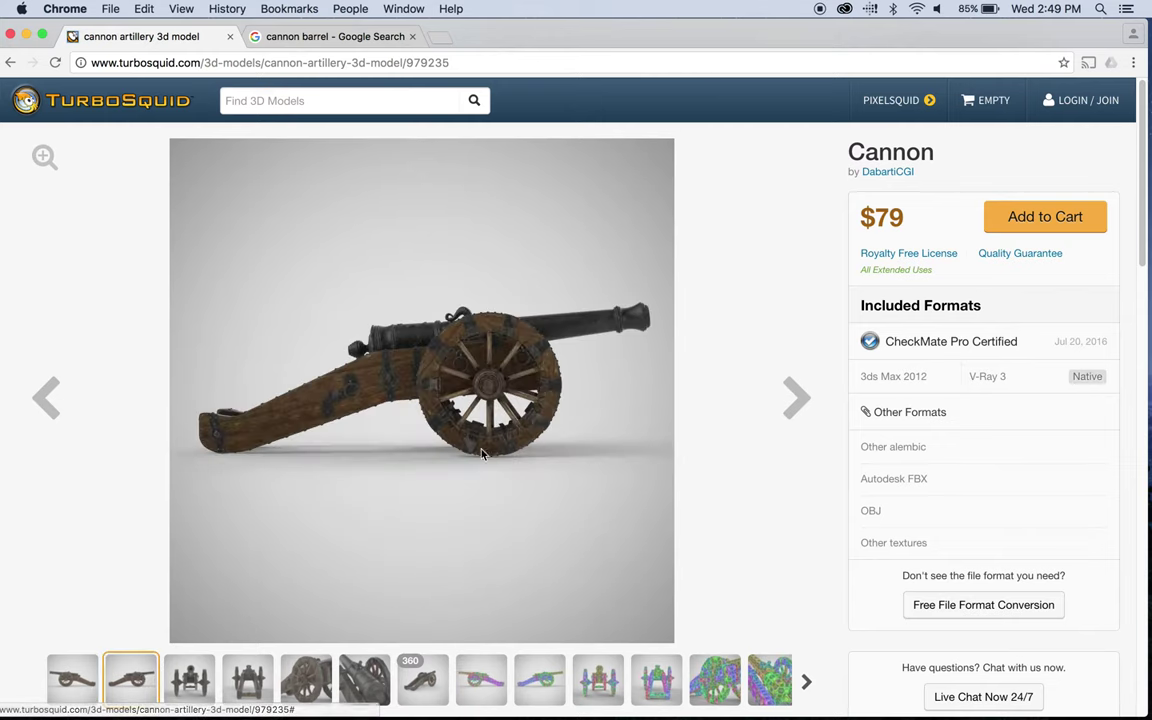
click(806, 681)
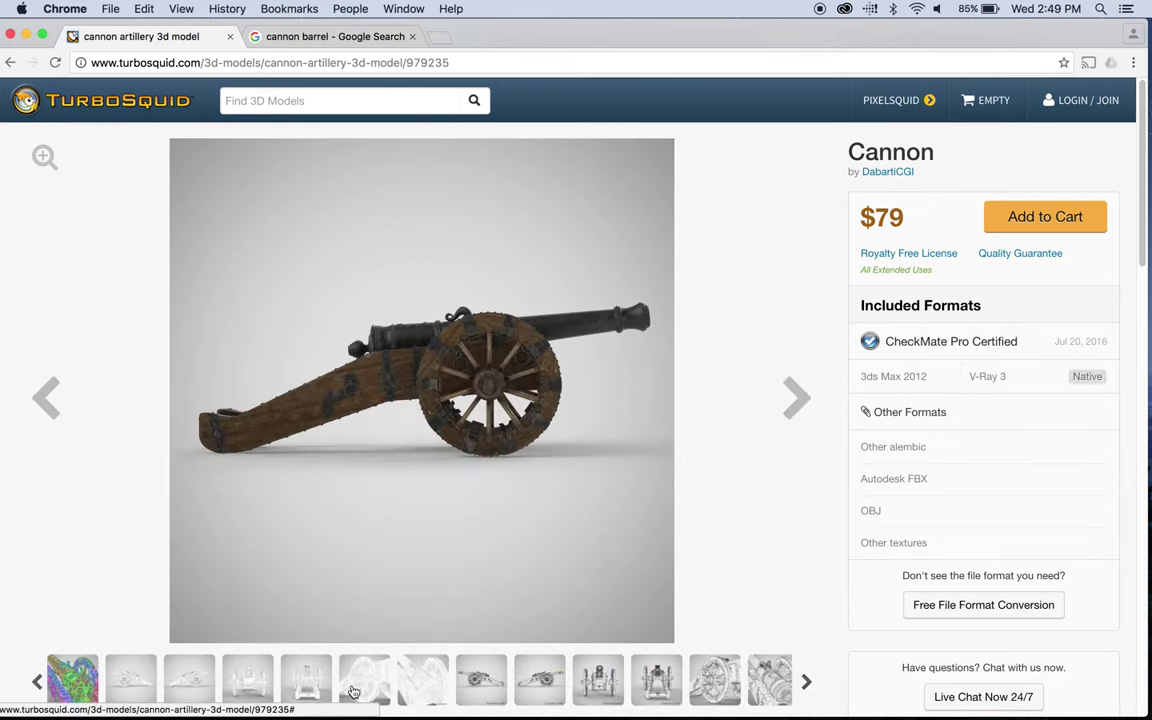
click(365, 680)
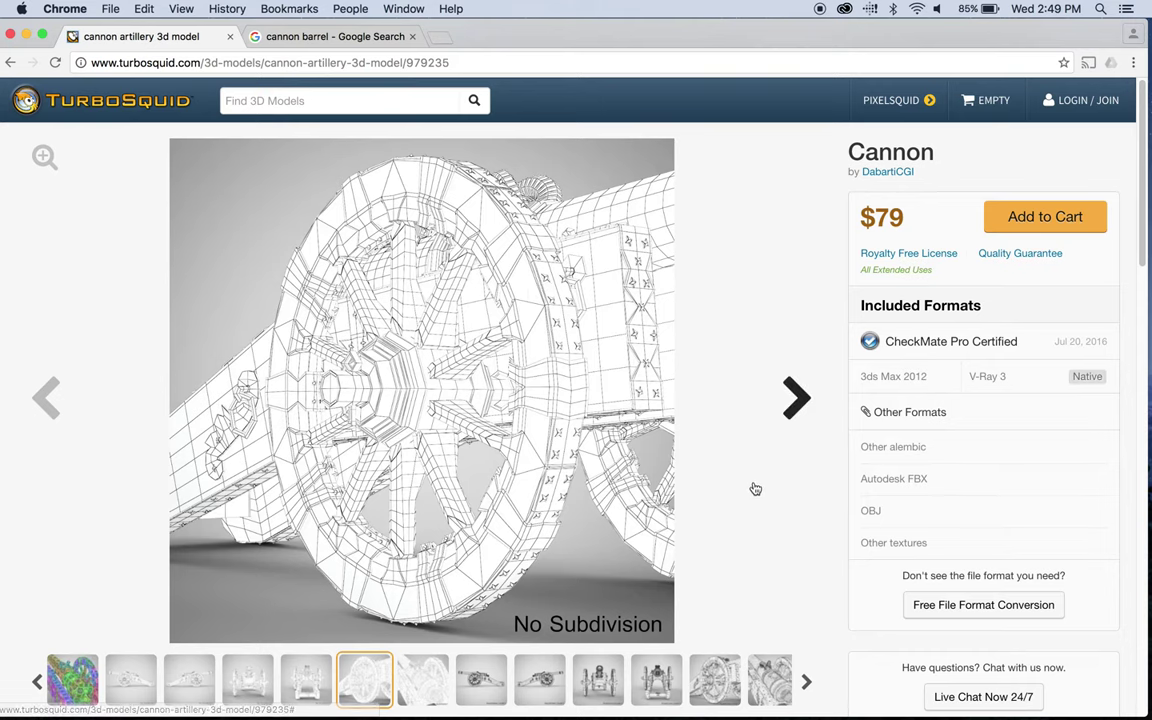
click(672, 682)
click(700, 678)
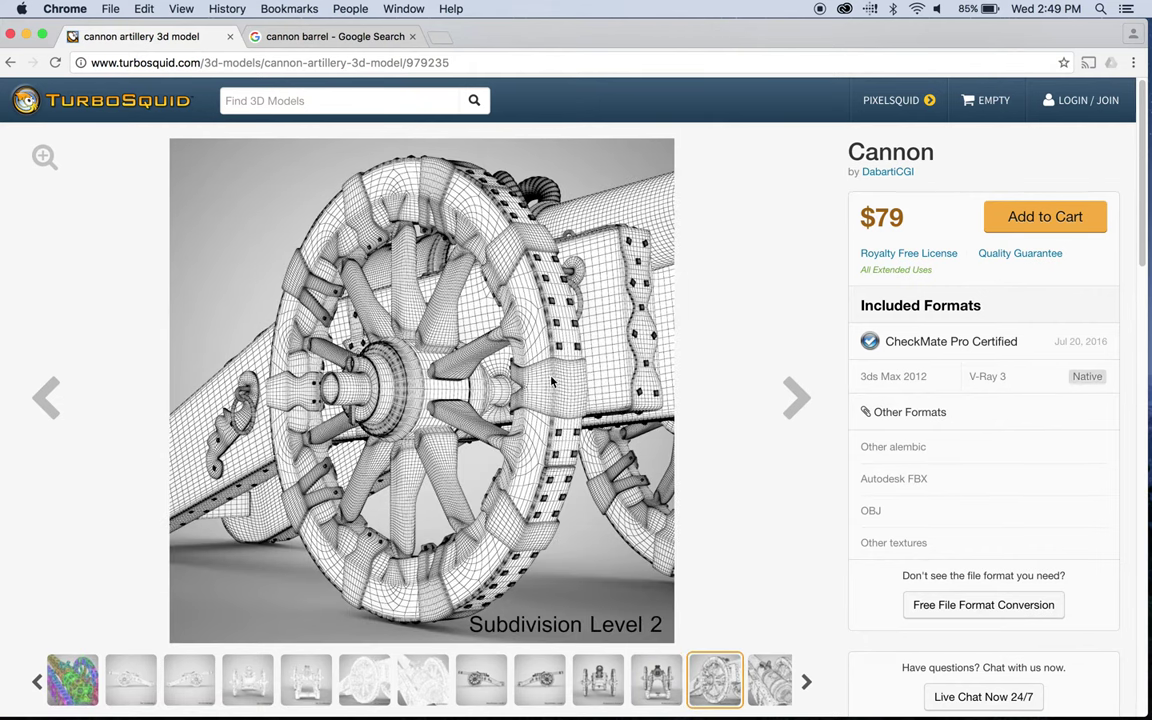
click(540, 680)
click(483, 682)
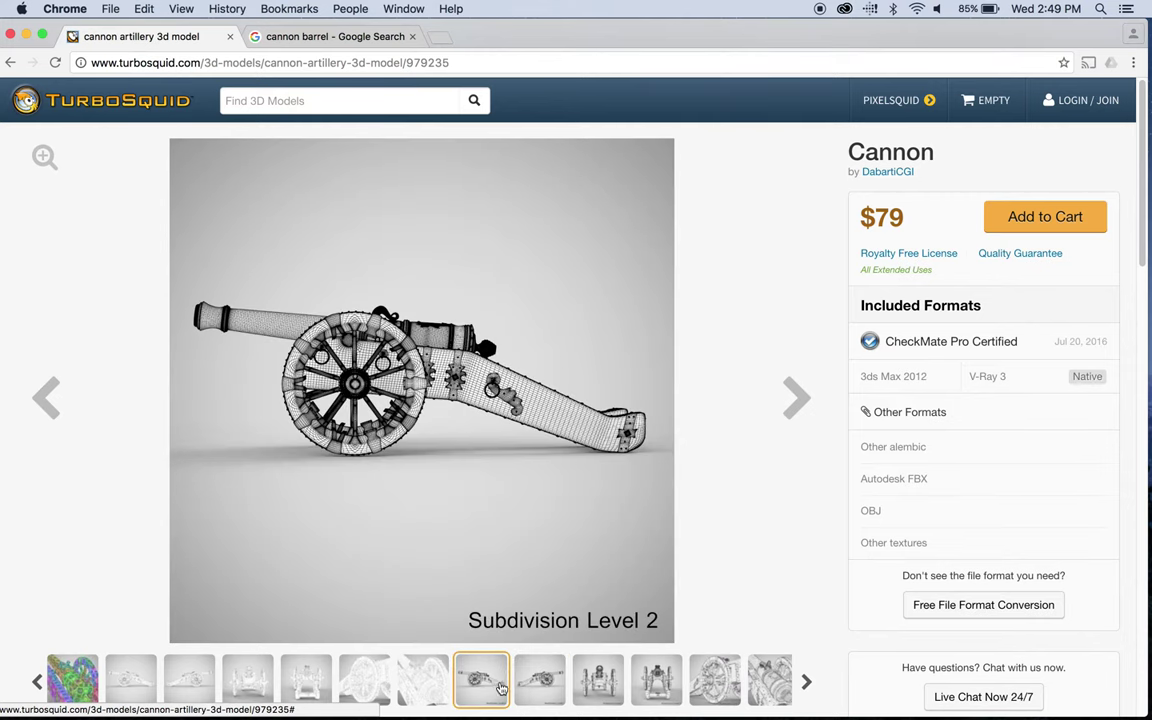
click(364, 680)
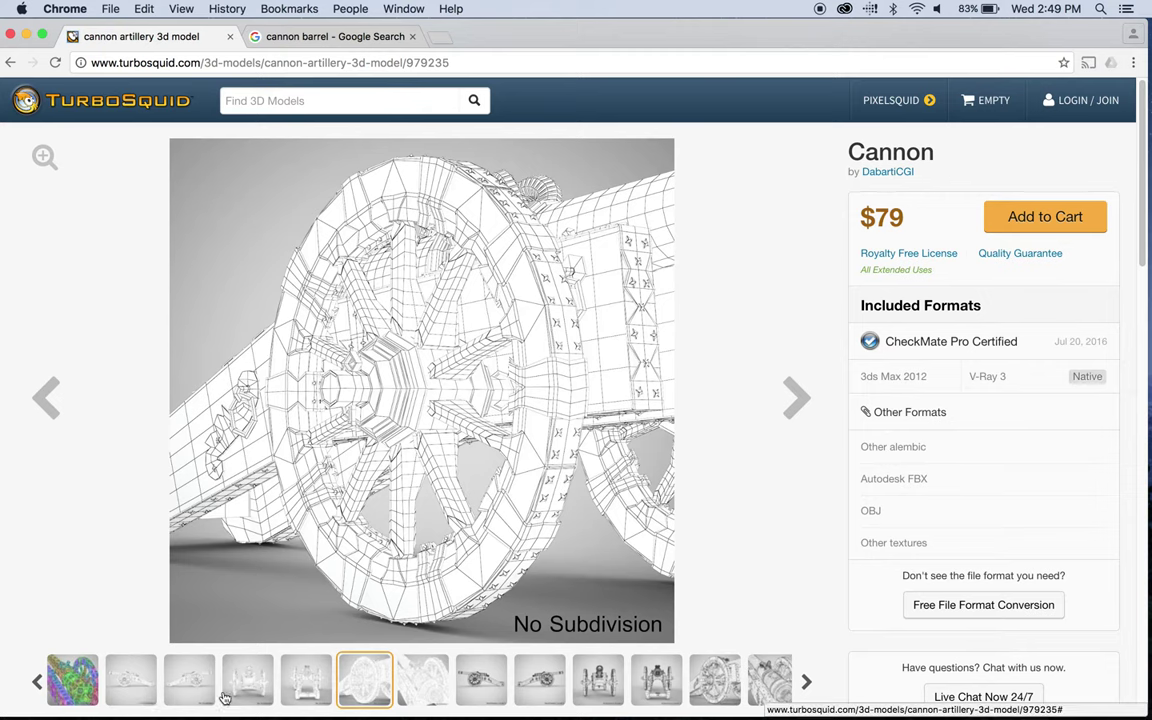
Step: Return to the textured preview images and examine the close-up of the Cannon's wooden wheel
click(37, 681)
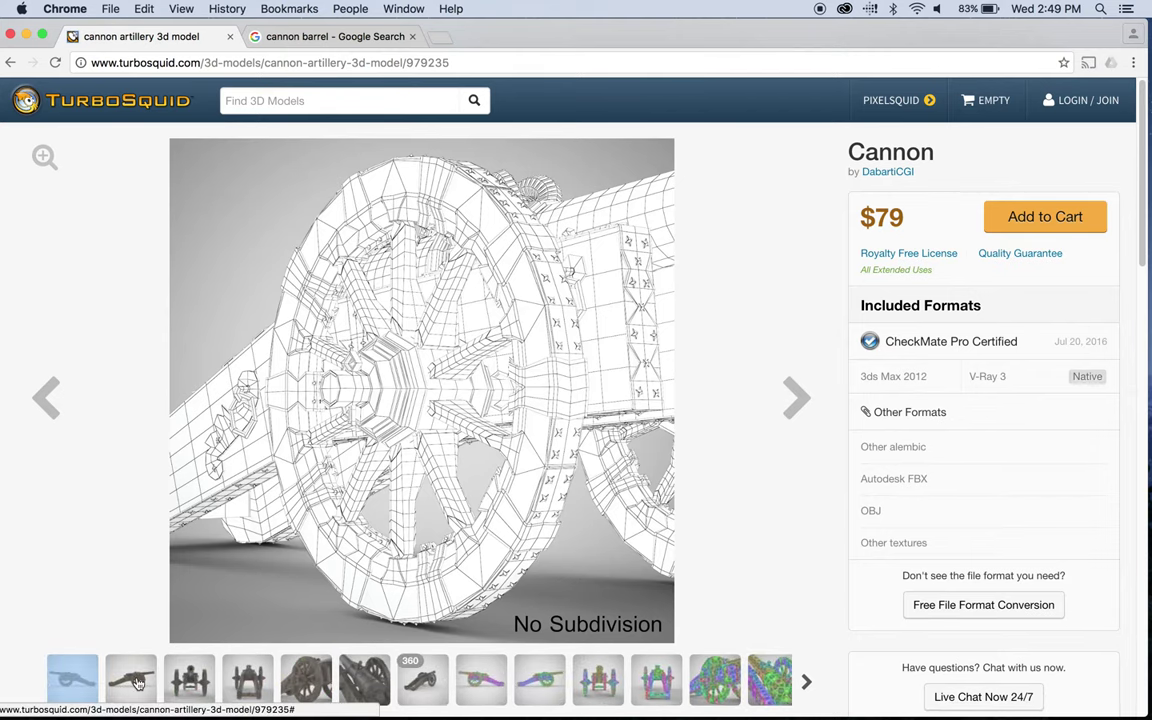
click(135, 682)
click(248, 682)
click(306, 684)
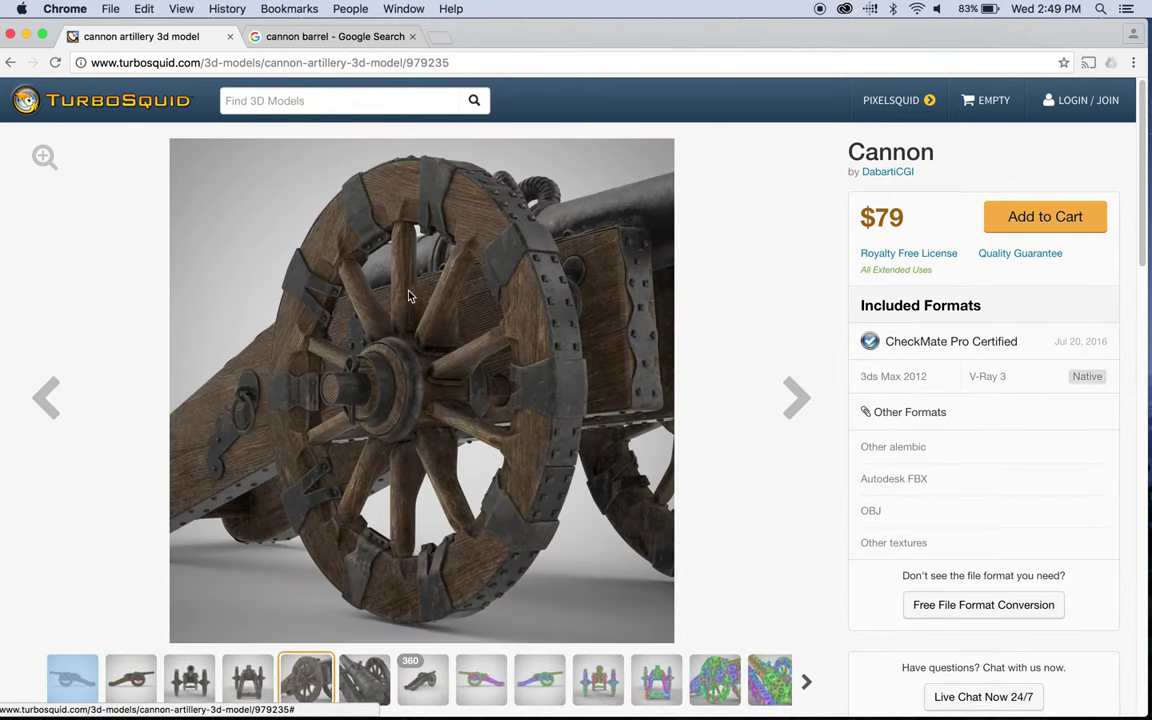
Step: From the cannon barrel image results, save the Grey-Star Cannon Technologies barrel photo as new_cannon in JPEG format to the desktop's Demo folder
click(348, 38)
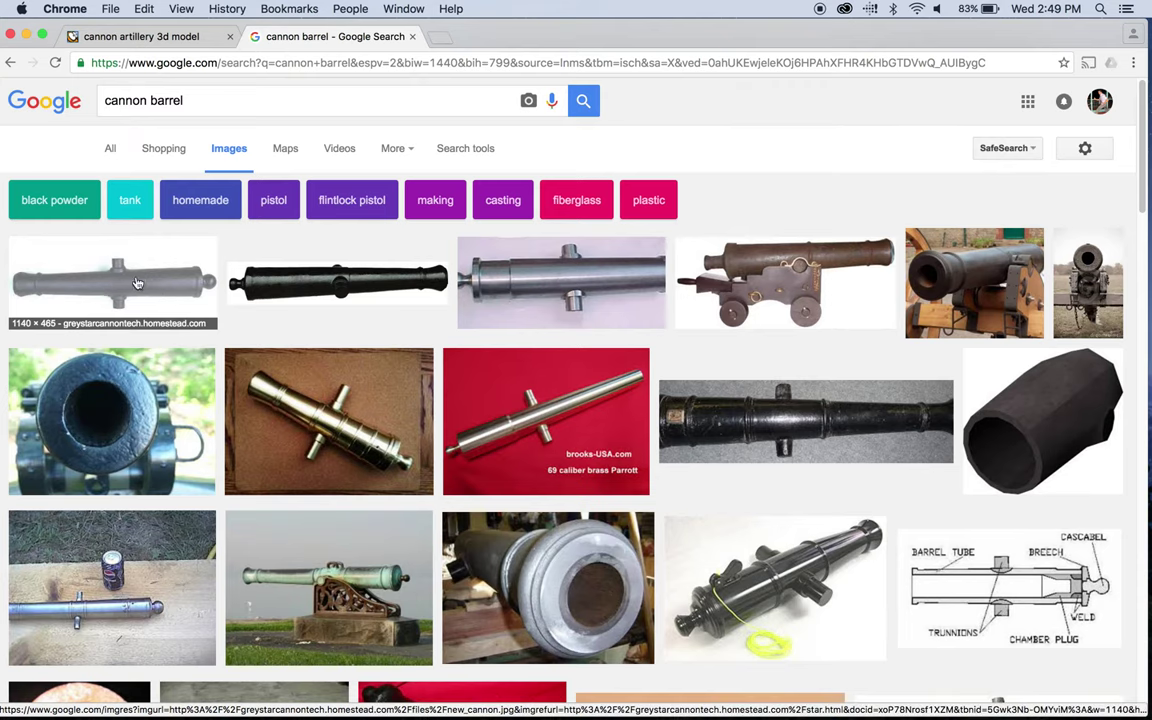
click(49, 297)
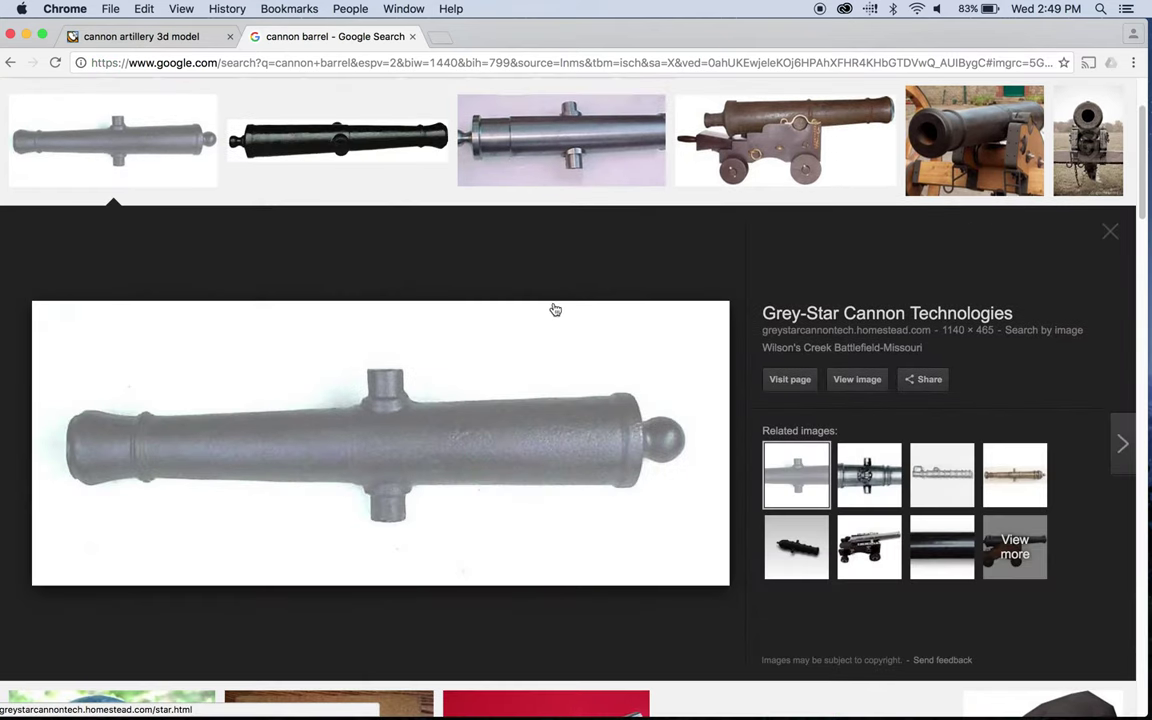
right_click(417, 432)
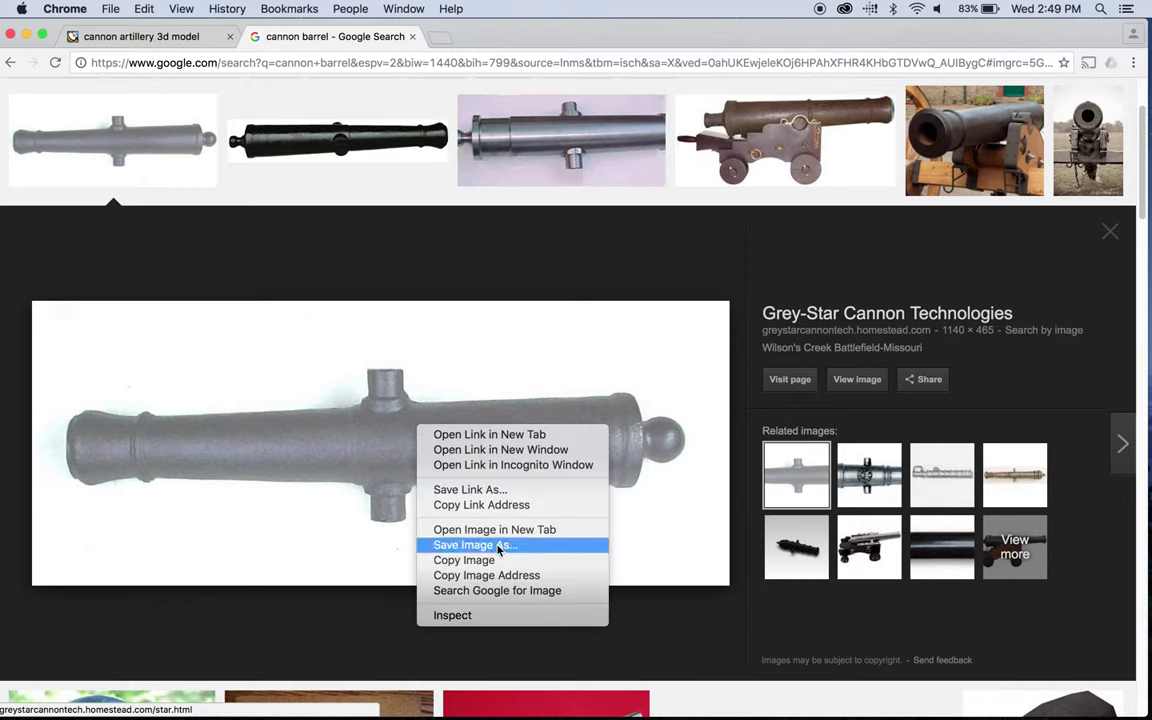
click(502, 545)
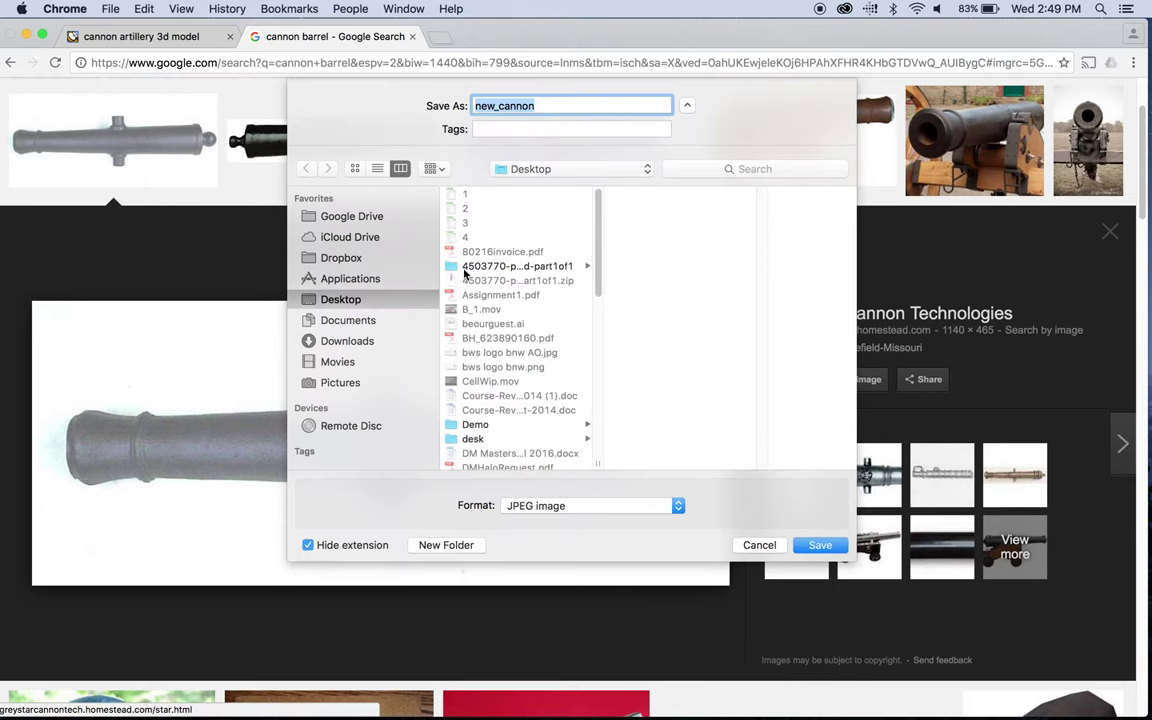
click(503, 427)
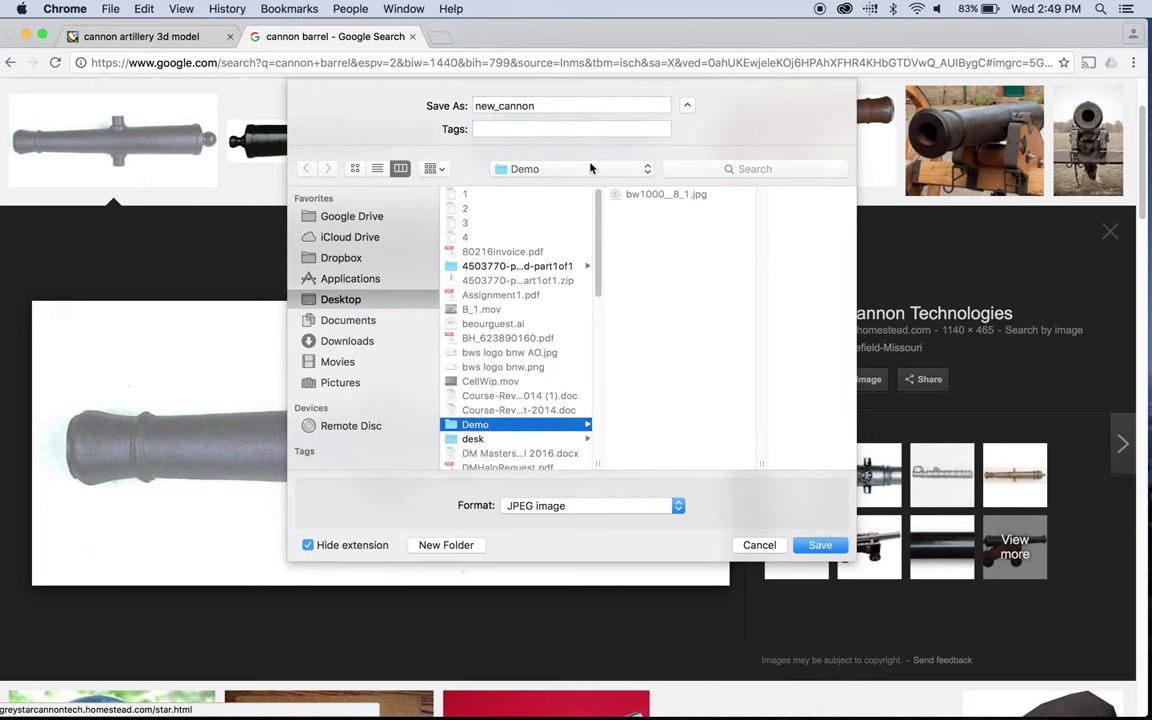
click(820, 545)
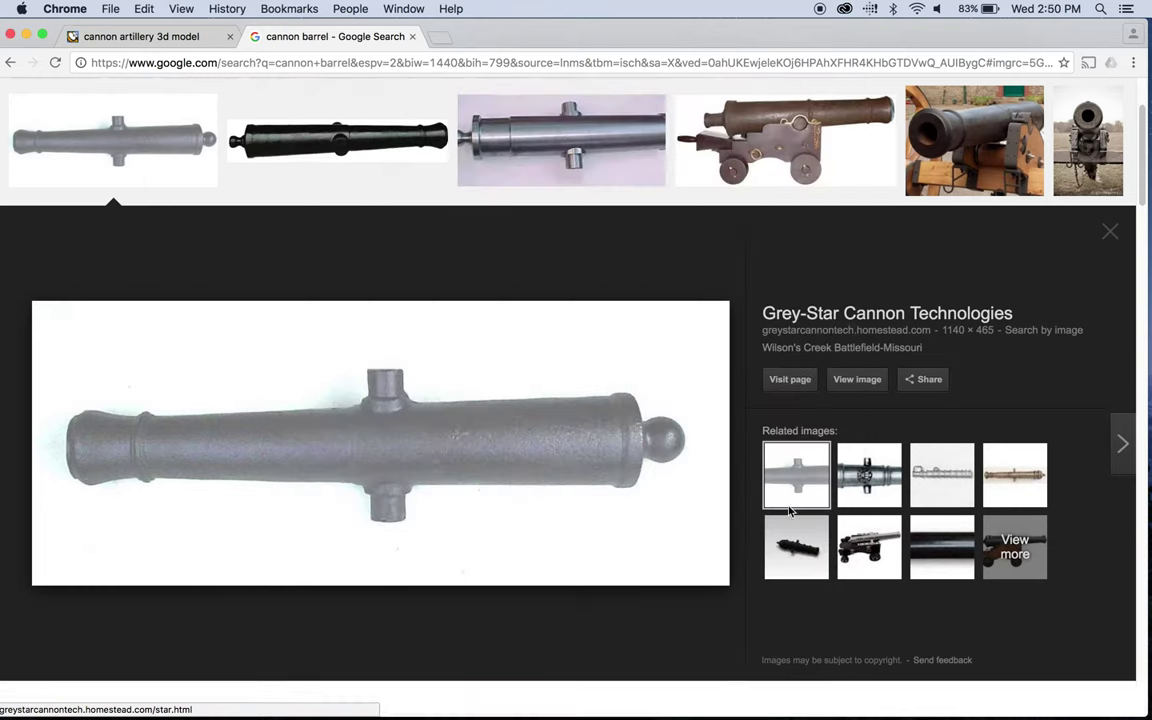
Step: Find the labelled barrel diagram from The Valcour Bay Research Project and save it as diagram in GIF format to the Demo folder
scroll(656, 463, down, 5)
scroll(656, 461, down, 10)
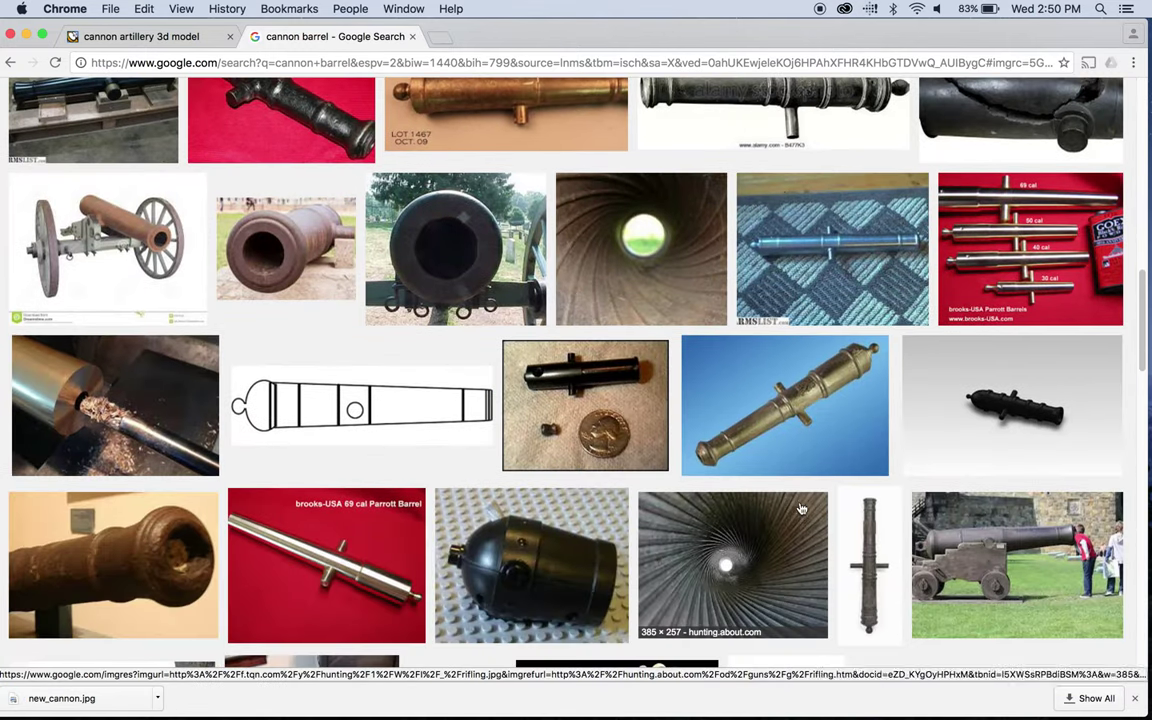
click(287, 385)
click(869, 457)
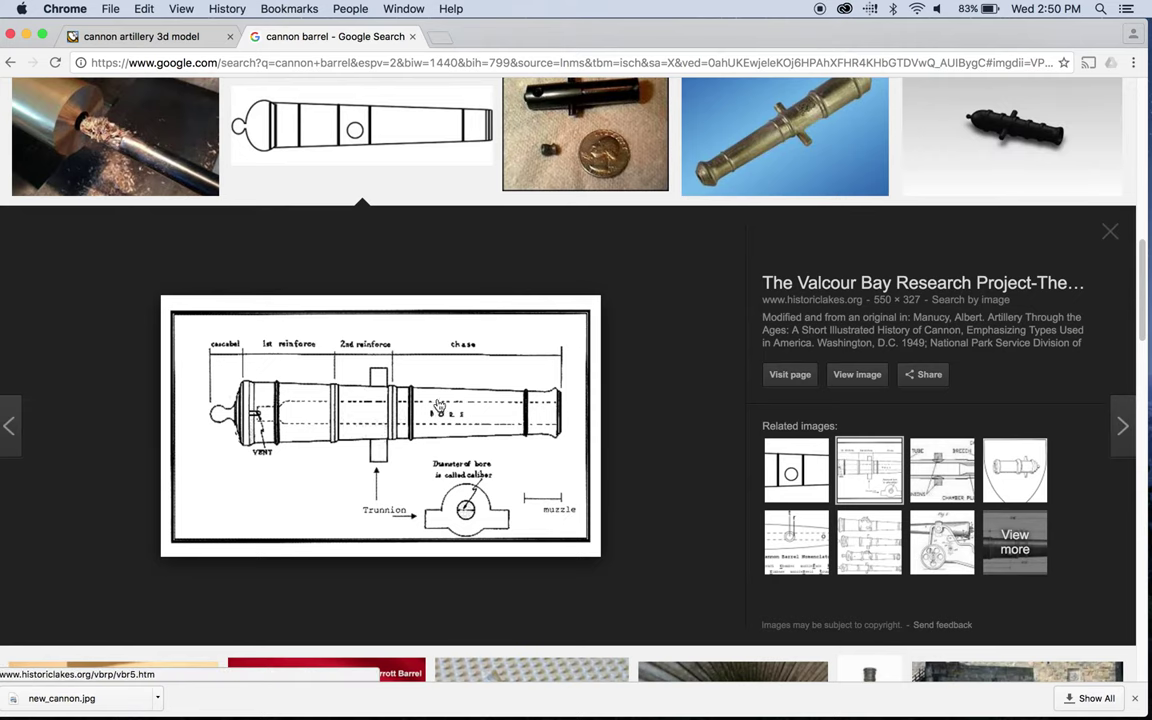
right_click(384, 394)
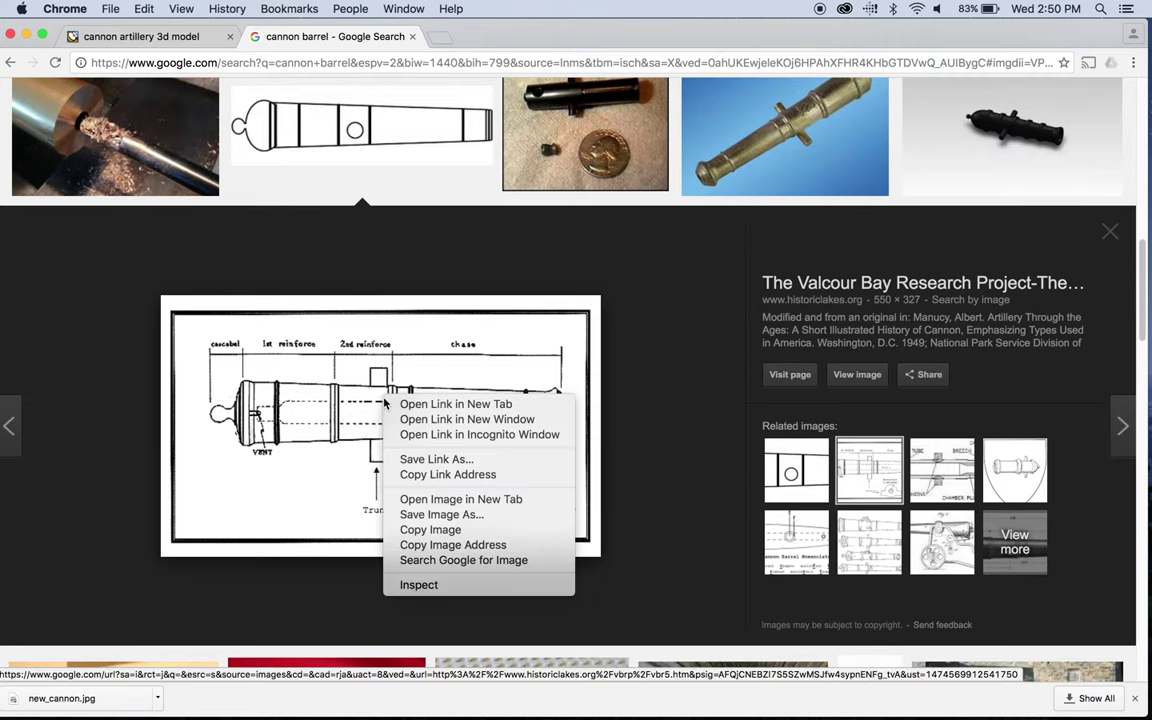
click(469, 515)
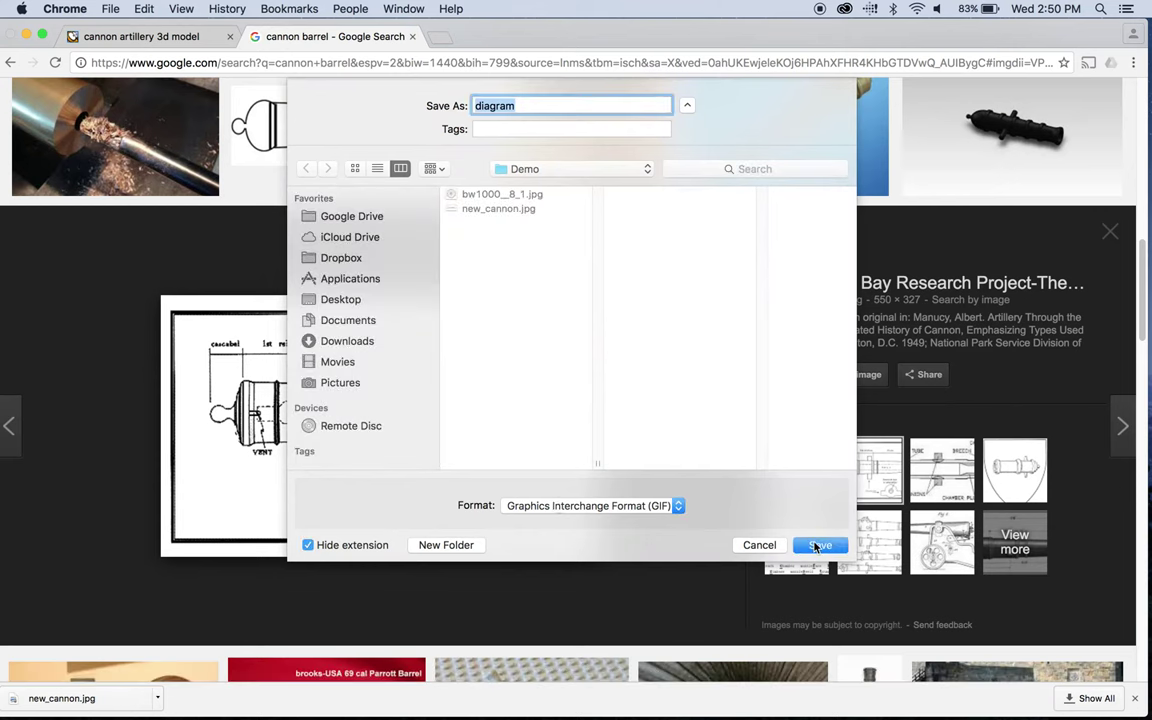
click(819, 545)
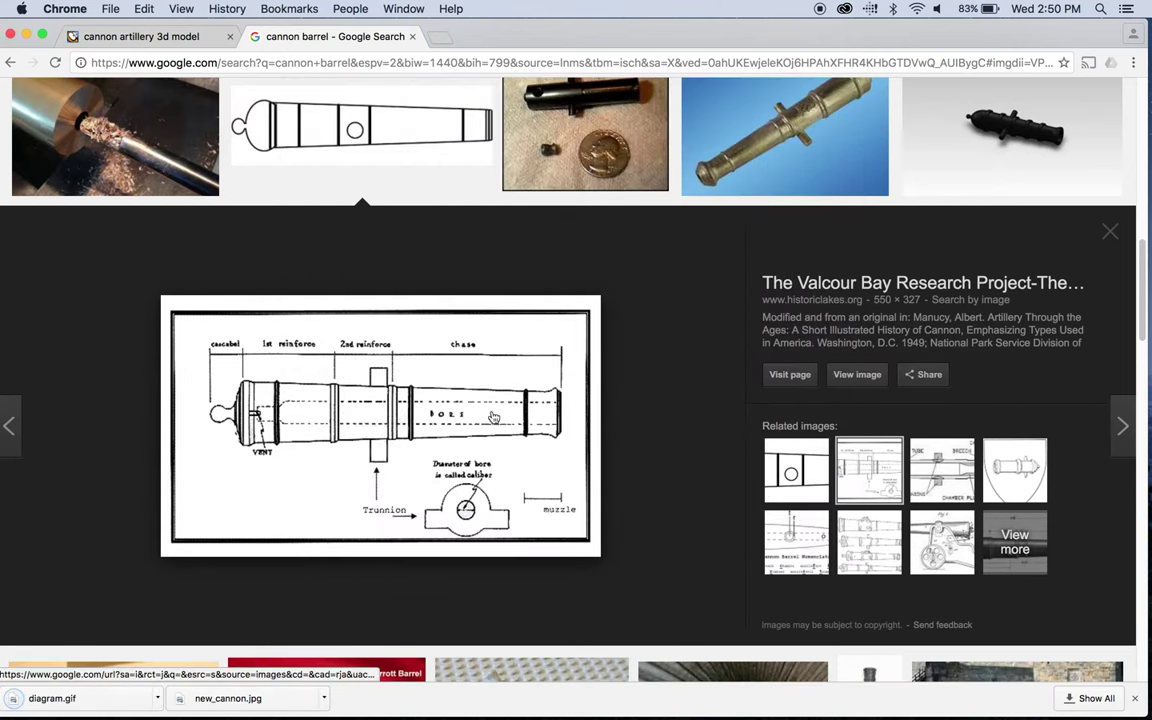
Step: Compare the related drawings of the four cannon barrels and the Mistholme cannon on a shield
click(882, 533)
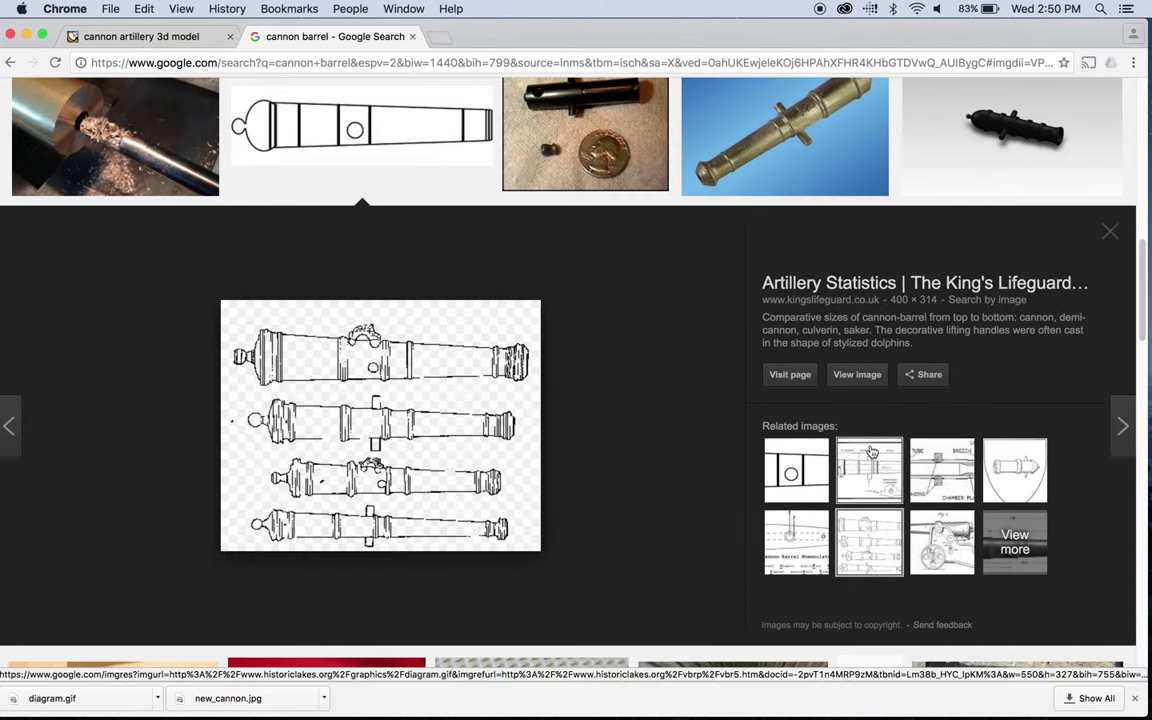
click(869, 453)
click(988, 466)
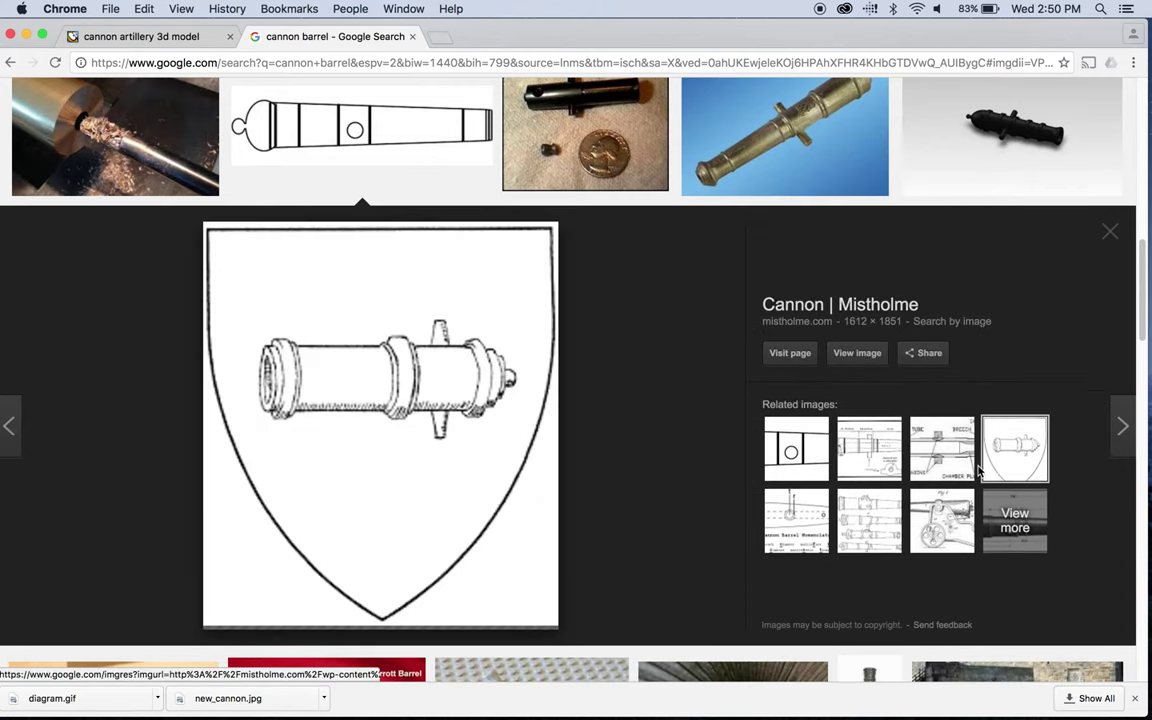
Step: Minimize the browser window, switch to Maya and show the side view full size
click(27, 36)
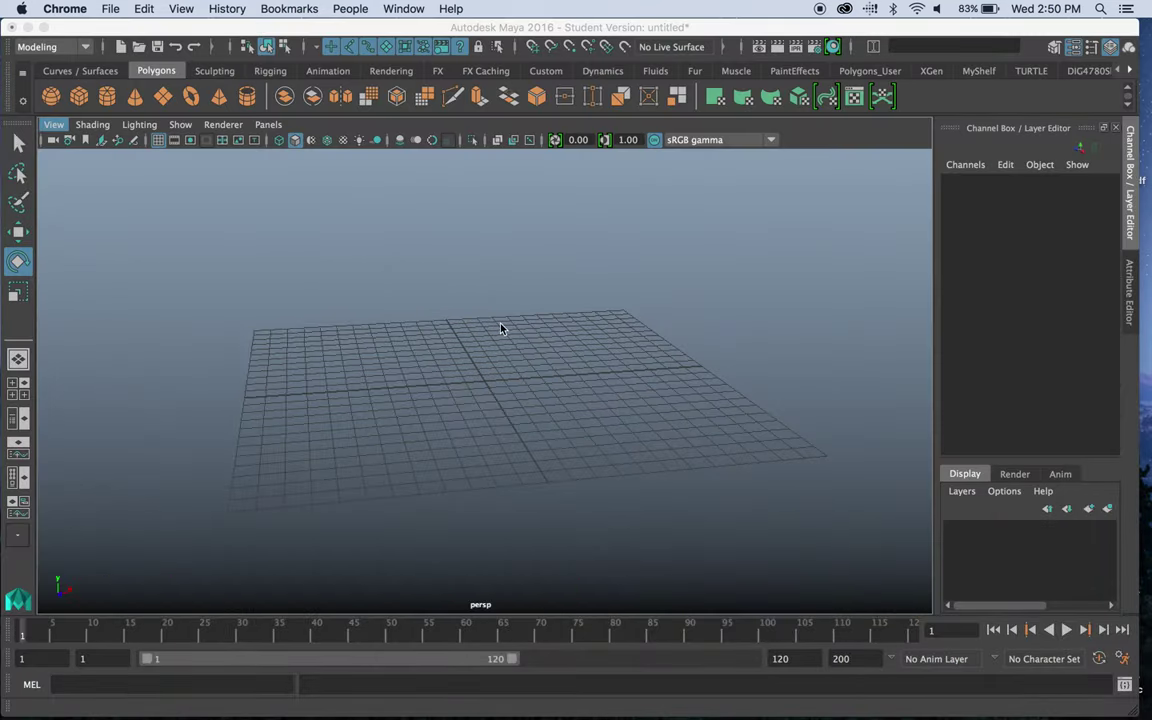
click(474, 337)
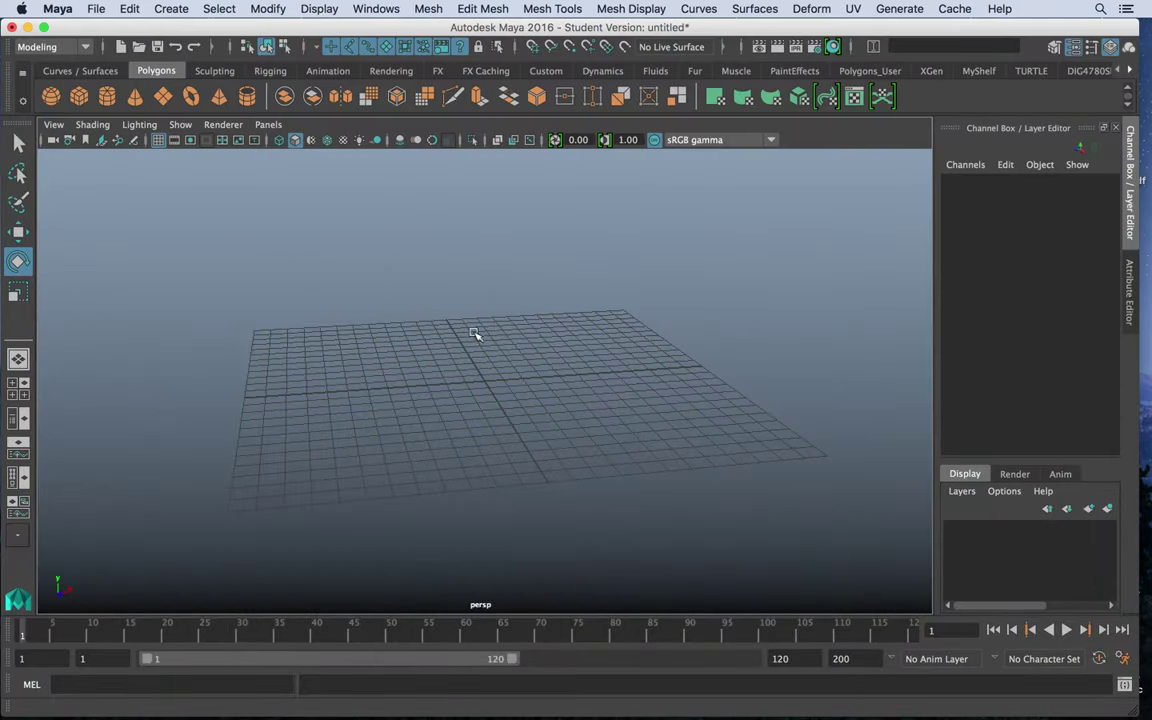
key(space)
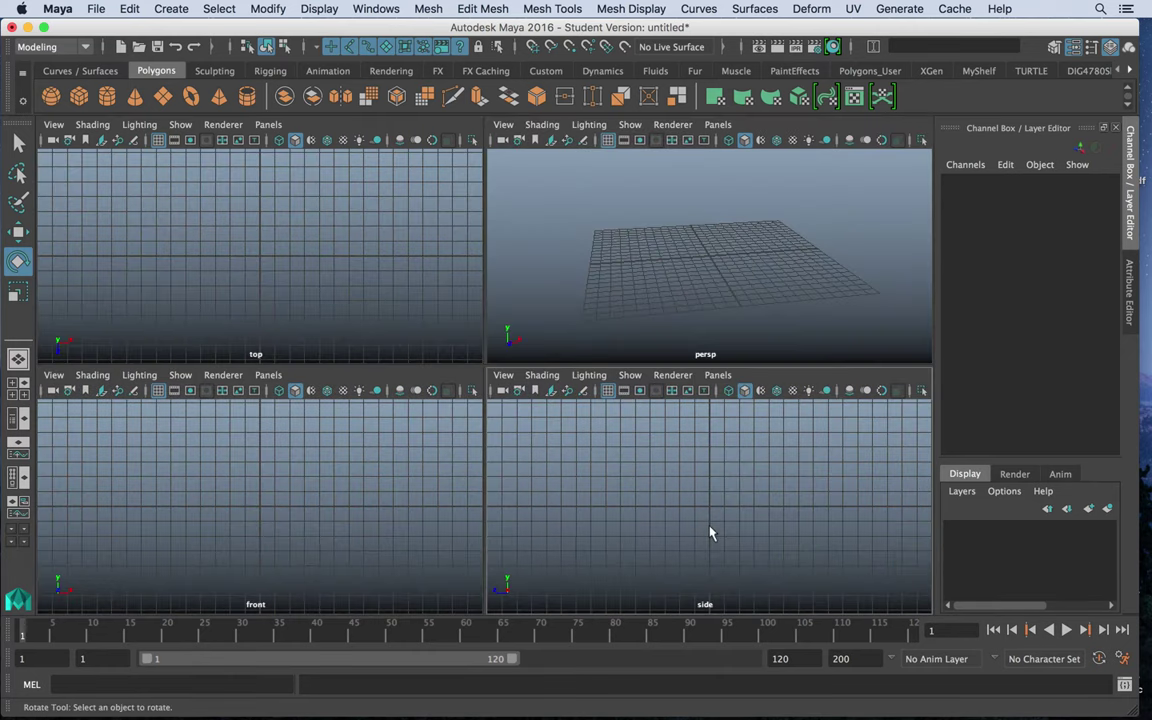
key(space)
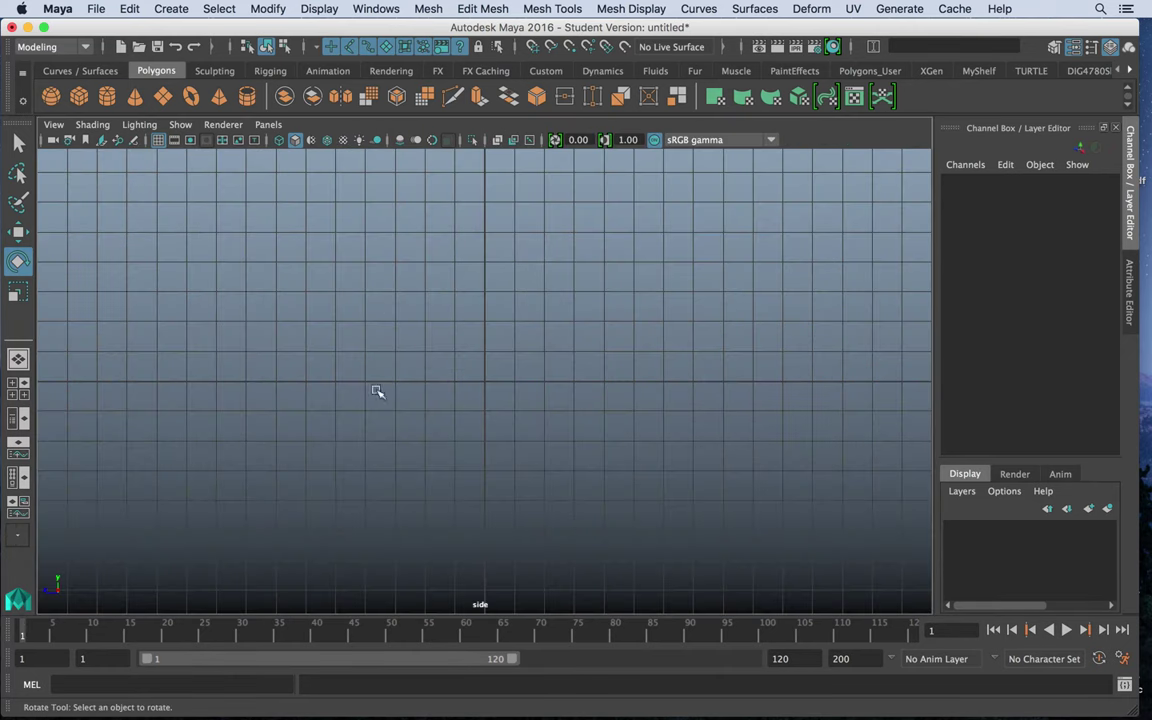
Step: Import diagram.gif from the desktop's Demo folder as an image plane in the side view and activate the Scale tool
click(53, 124)
mouse_move(137, 419)
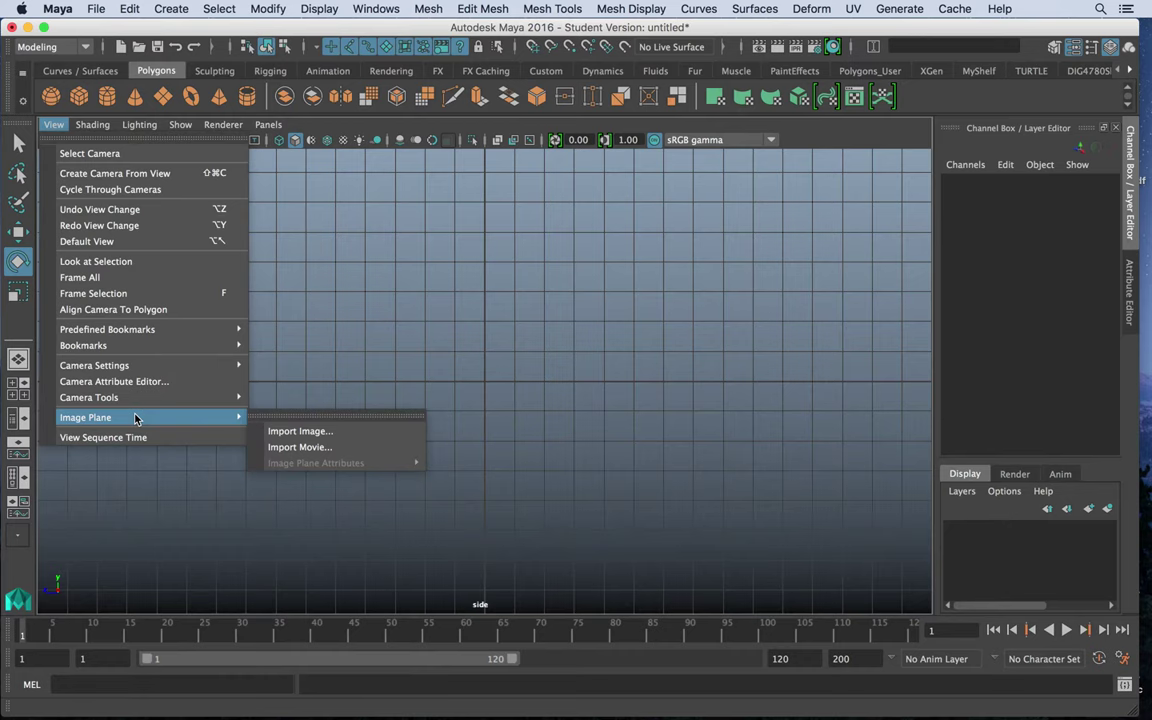
click(300, 431)
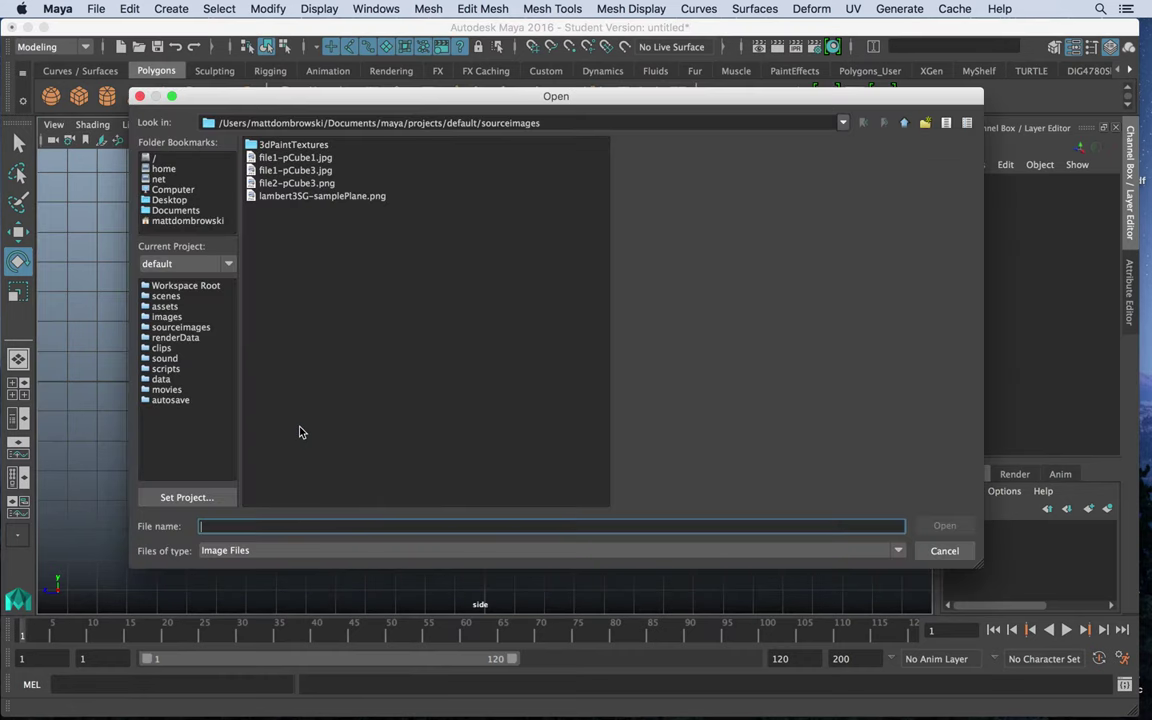
click(168, 200)
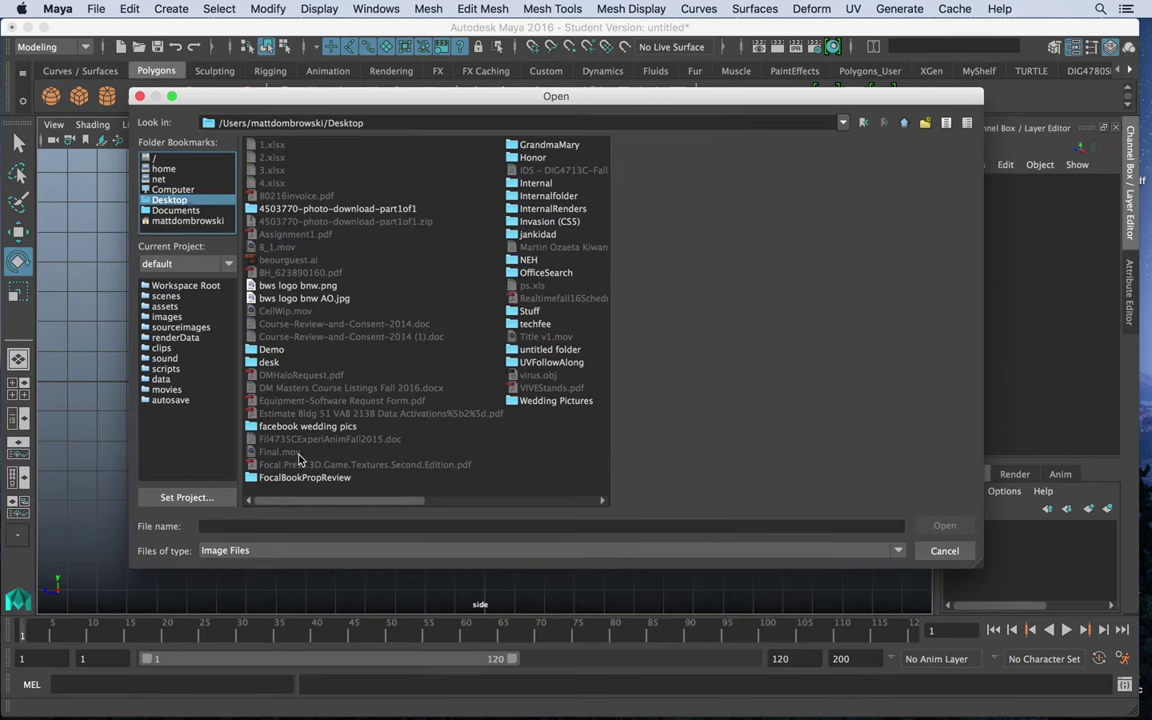
double_click(270, 349)
click(285, 171)
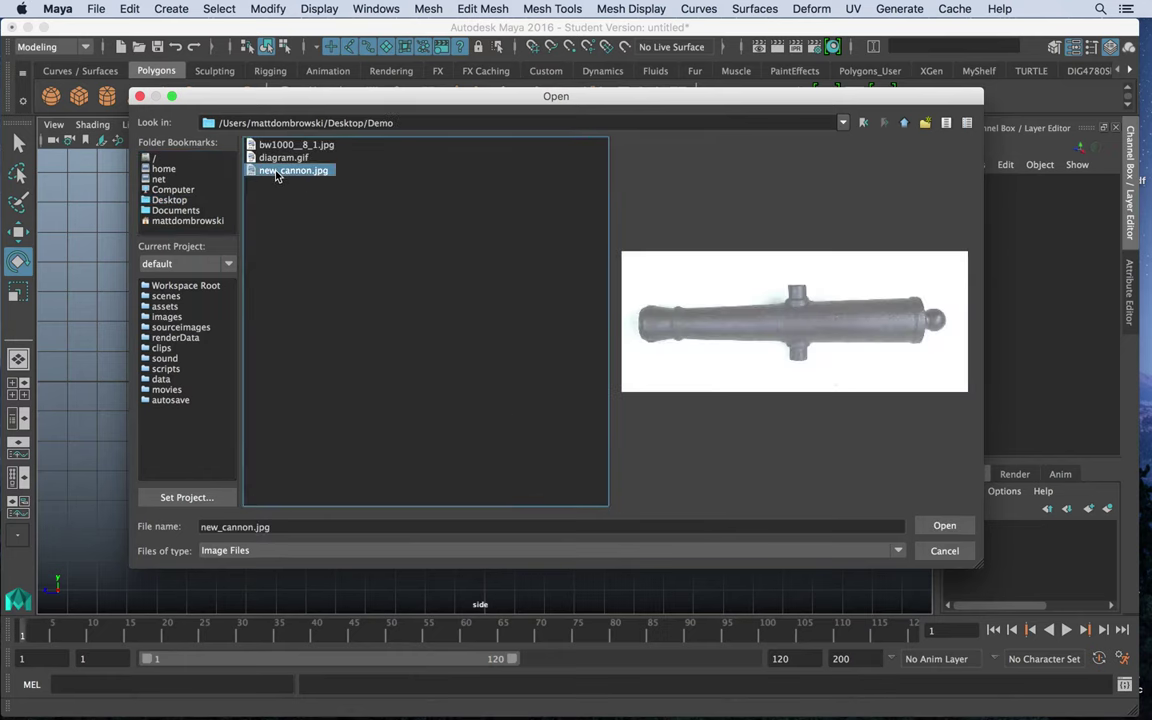
click(277, 159)
double_click(254, 162)
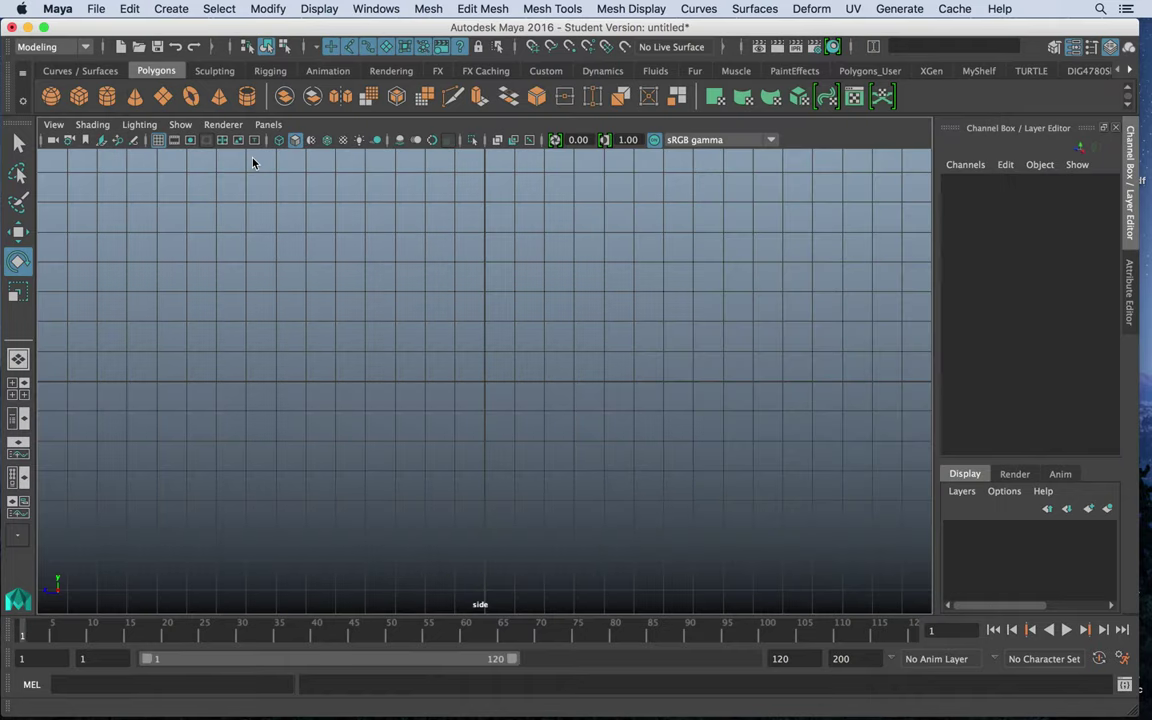
key(r)
key(f)
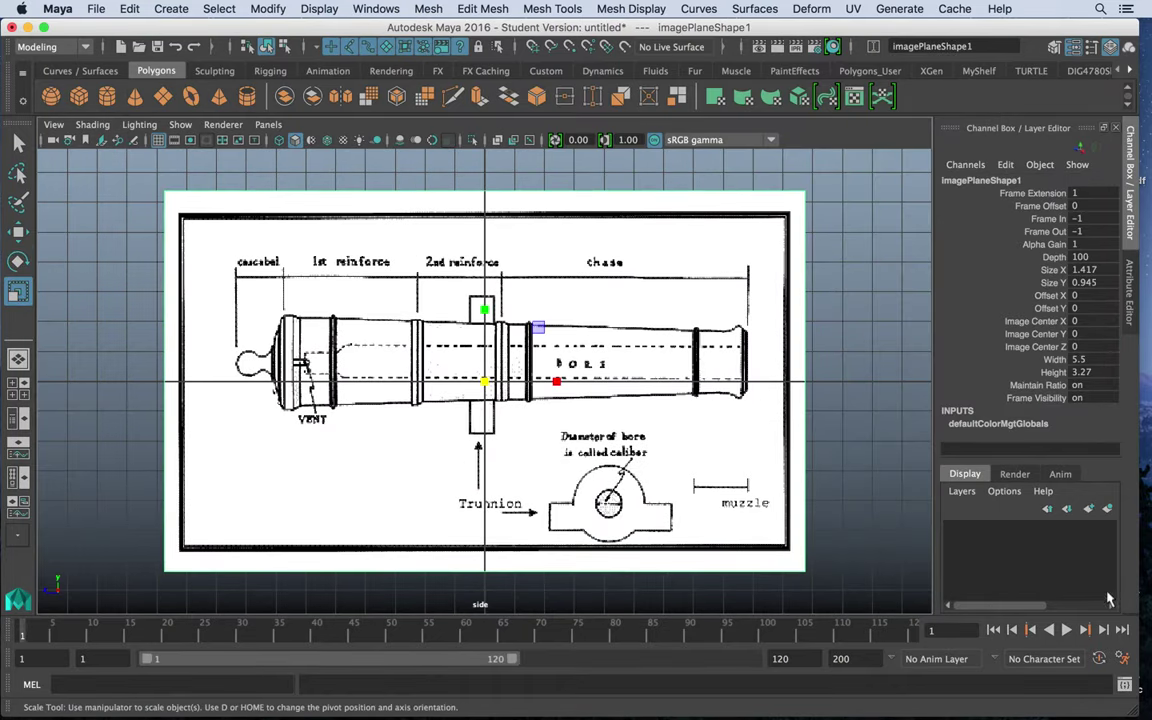
Step: Create a display layer from the selected image plane and set the layer to Reference
click(1107, 508)
click(991, 530)
click(991, 530)
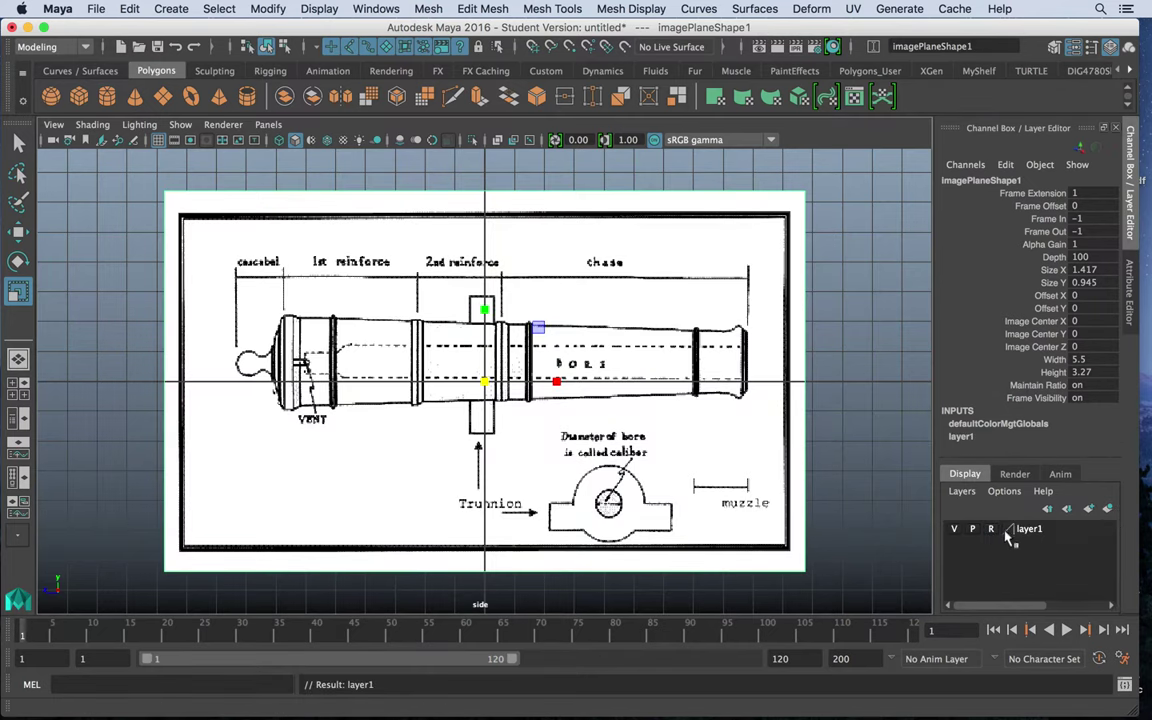
click(991, 530)
click(991, 530)
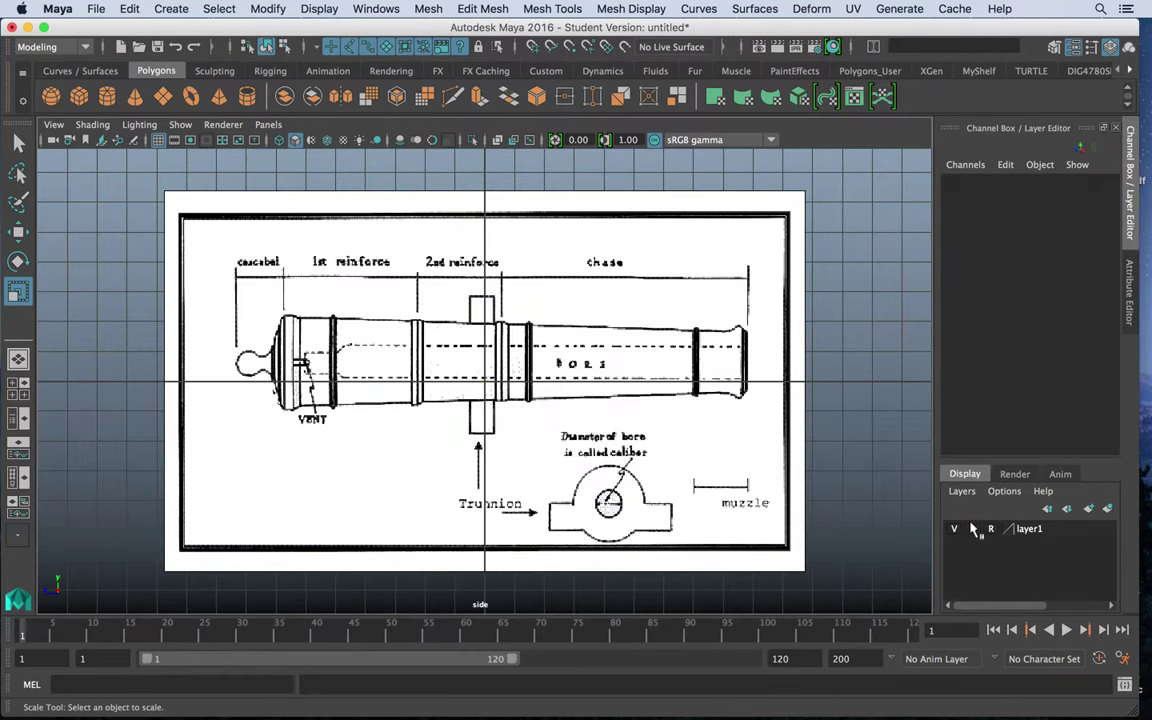
Step: Rename the reference display layer as ImagePlaneCannonBarrel
double_click(1030, 530)
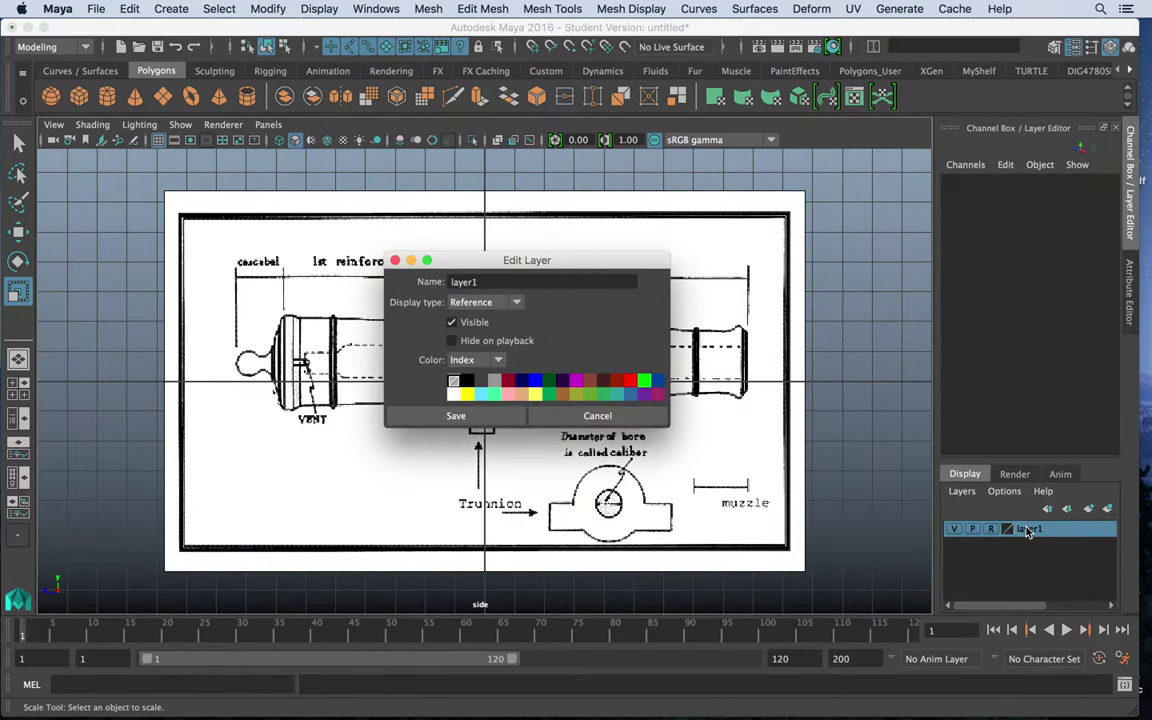
double_click(508, 285)
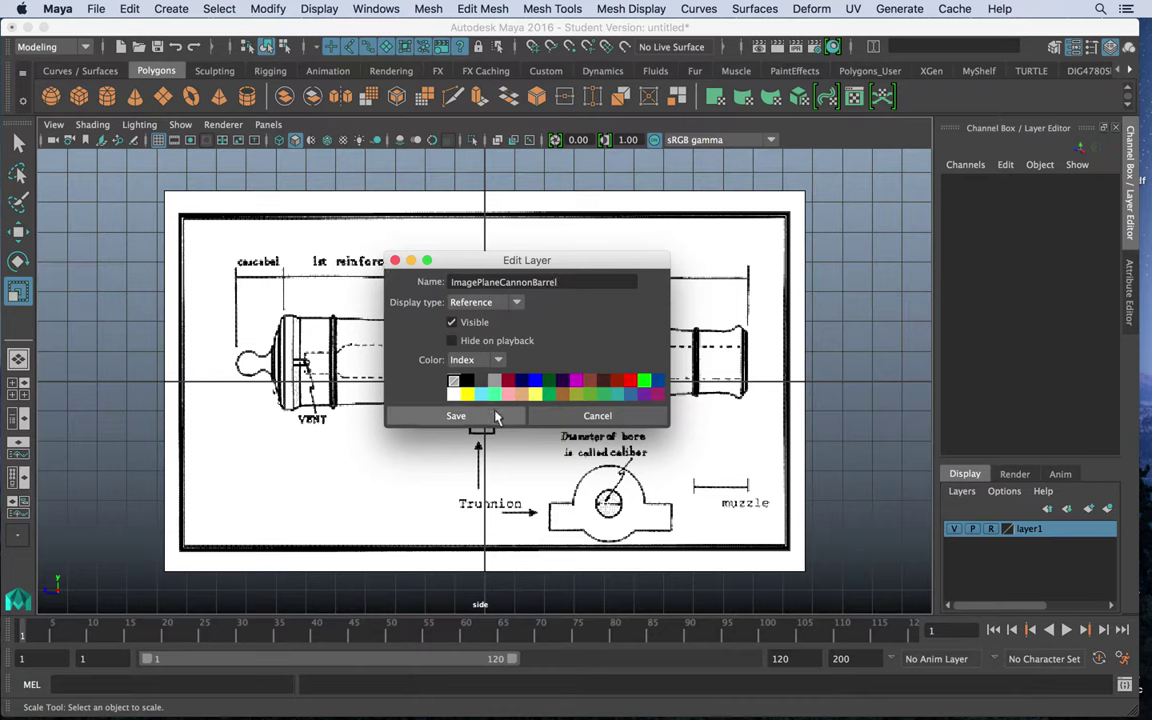
click(494, 414)
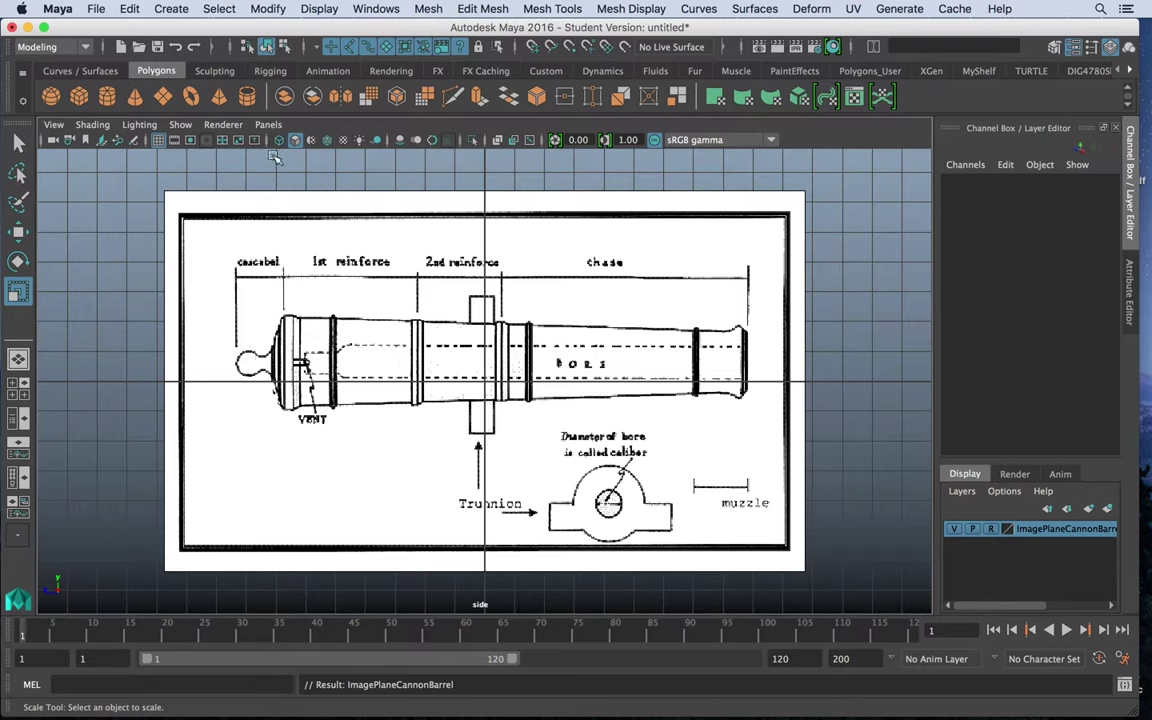
Step: Create a polygon cylinder and set its Rotate X to 90 so it lies along the barrel
click(107, 96)
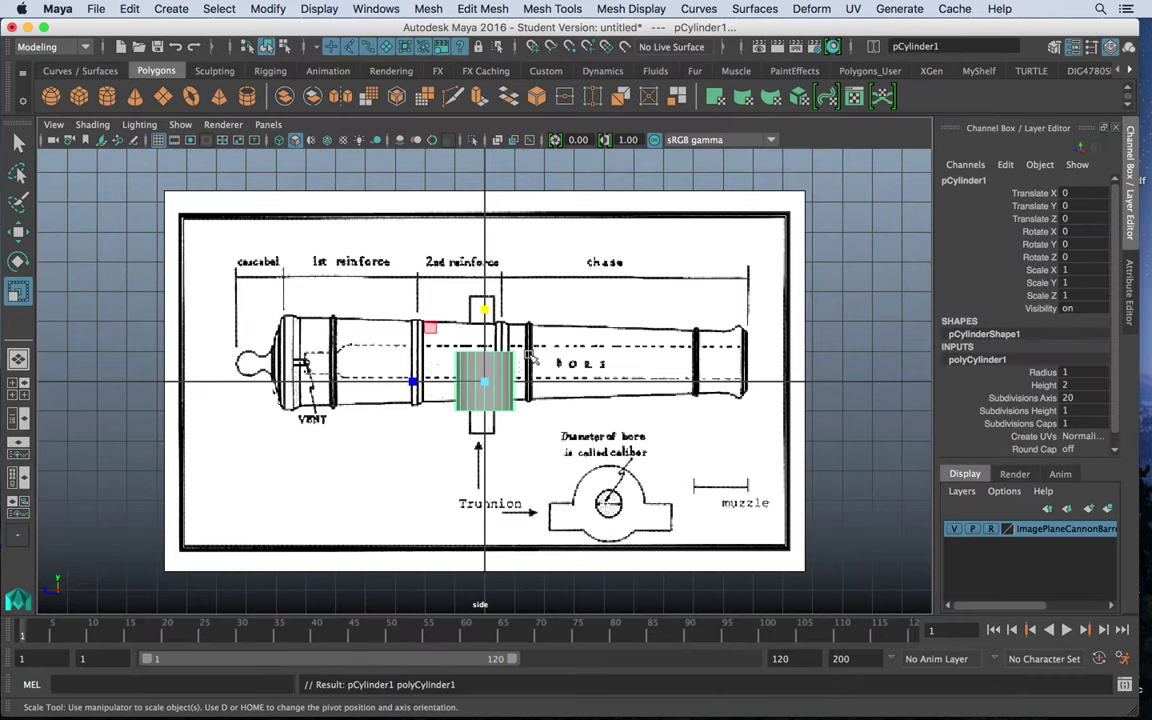
key(e)
drag(474, 292, 592, 426)
click(1088, 231)
text(90)
key(Return)
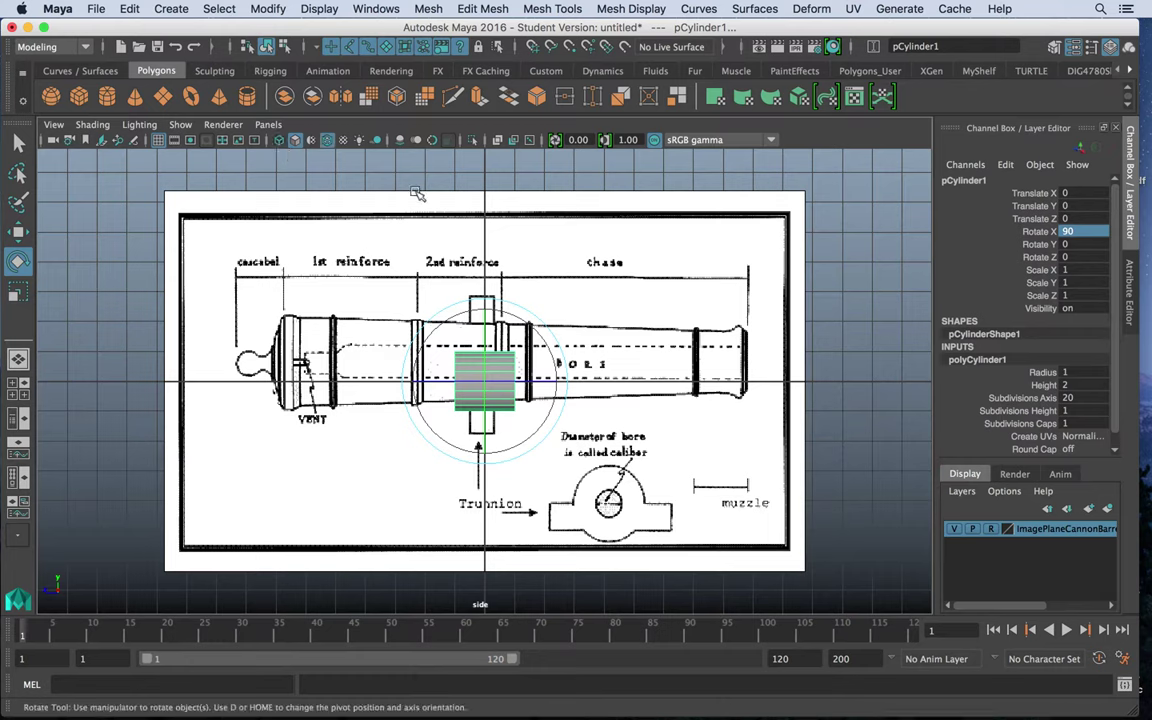
Step: Create a display layer from the selected cylinder and colour it yellow
click(1107, 508)
double_click(1028, 530)
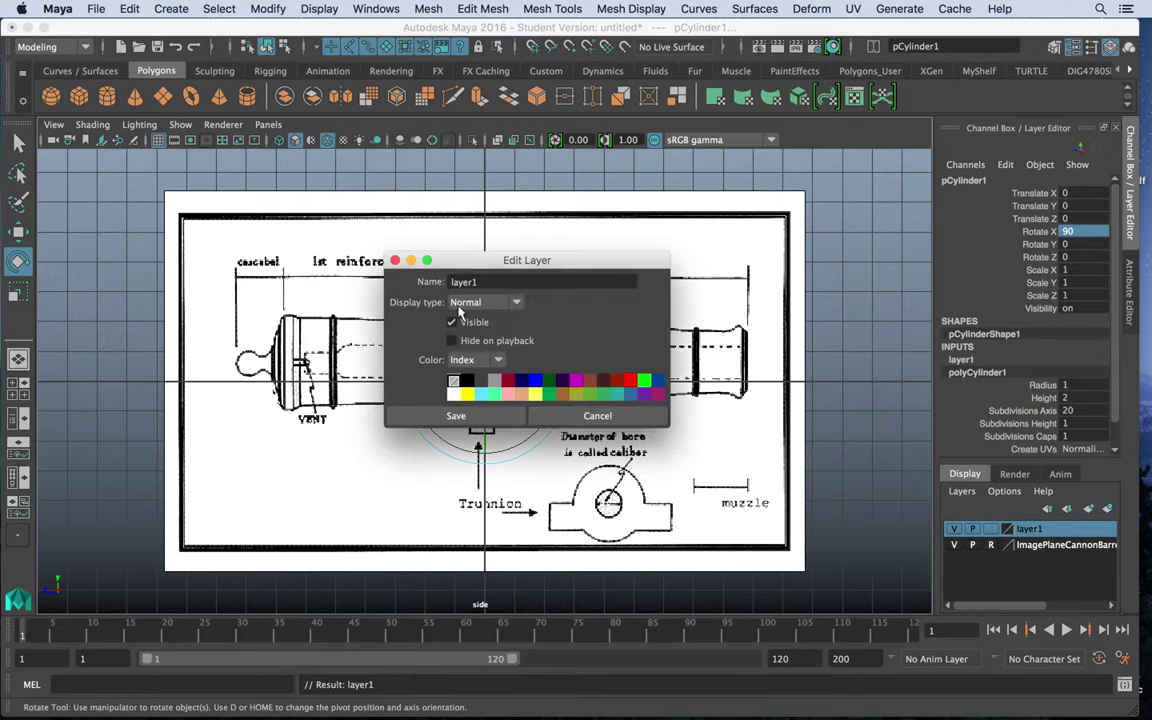
click(468, 395)
click(455, 415)
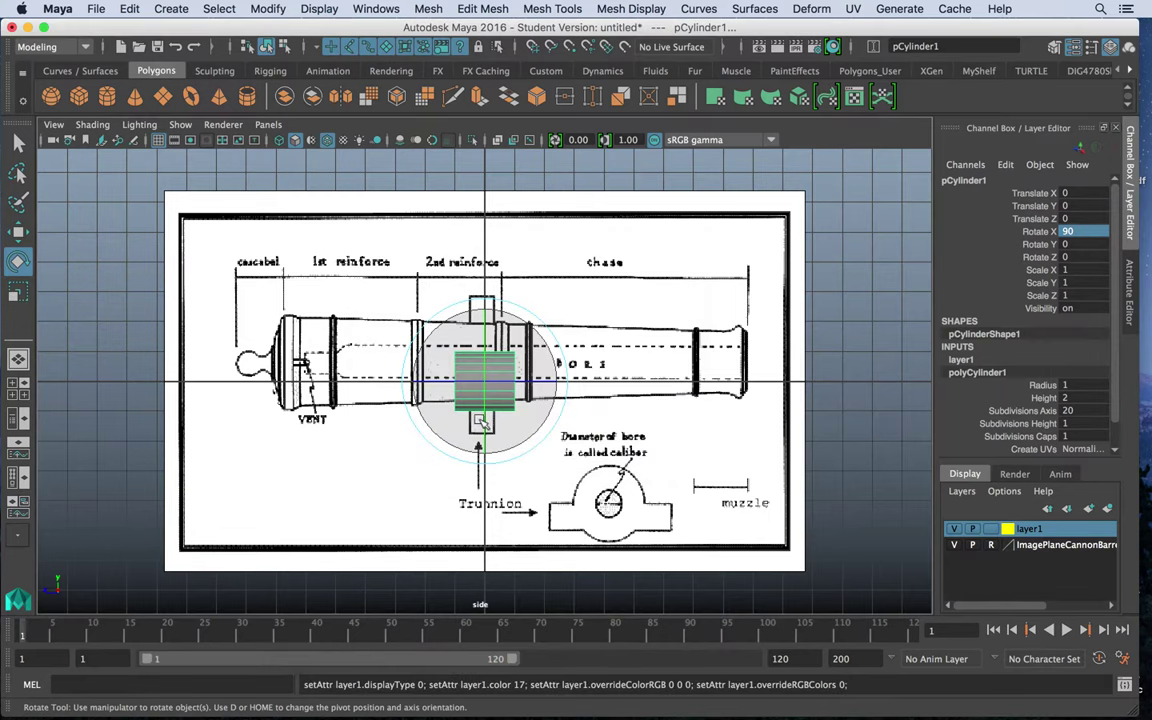
Step: Turn on X-Ray shading in the side view and reselect the cylinder
click(95, 126)
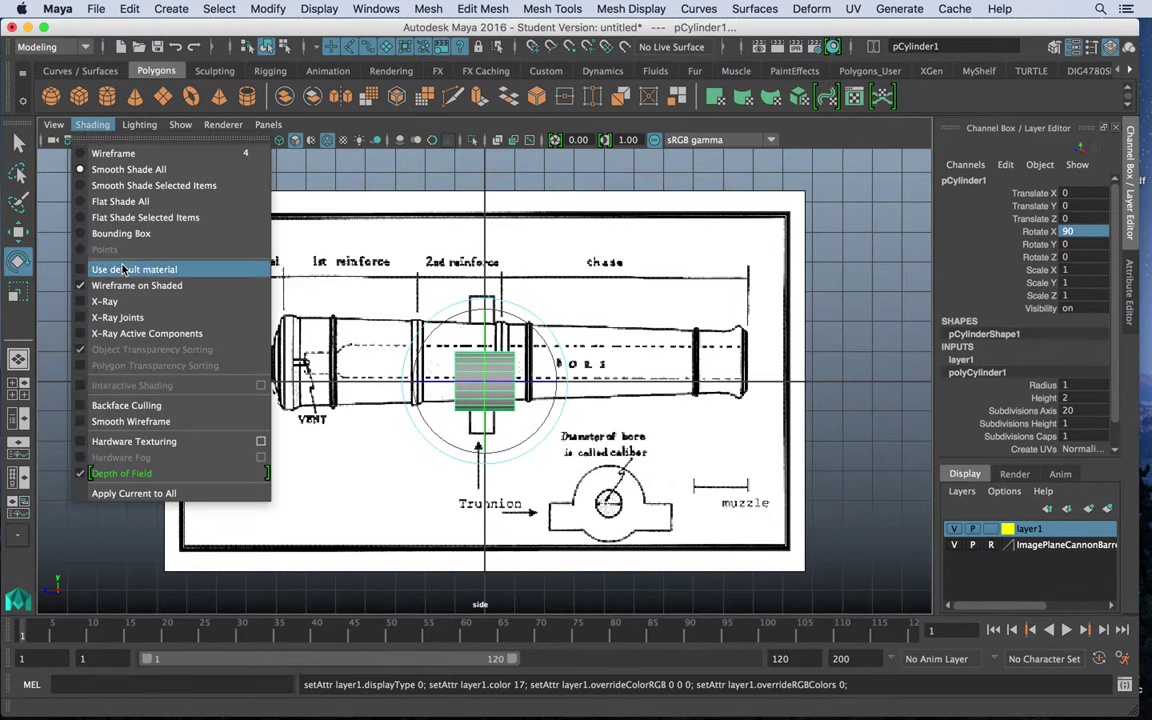
click(105, 297)
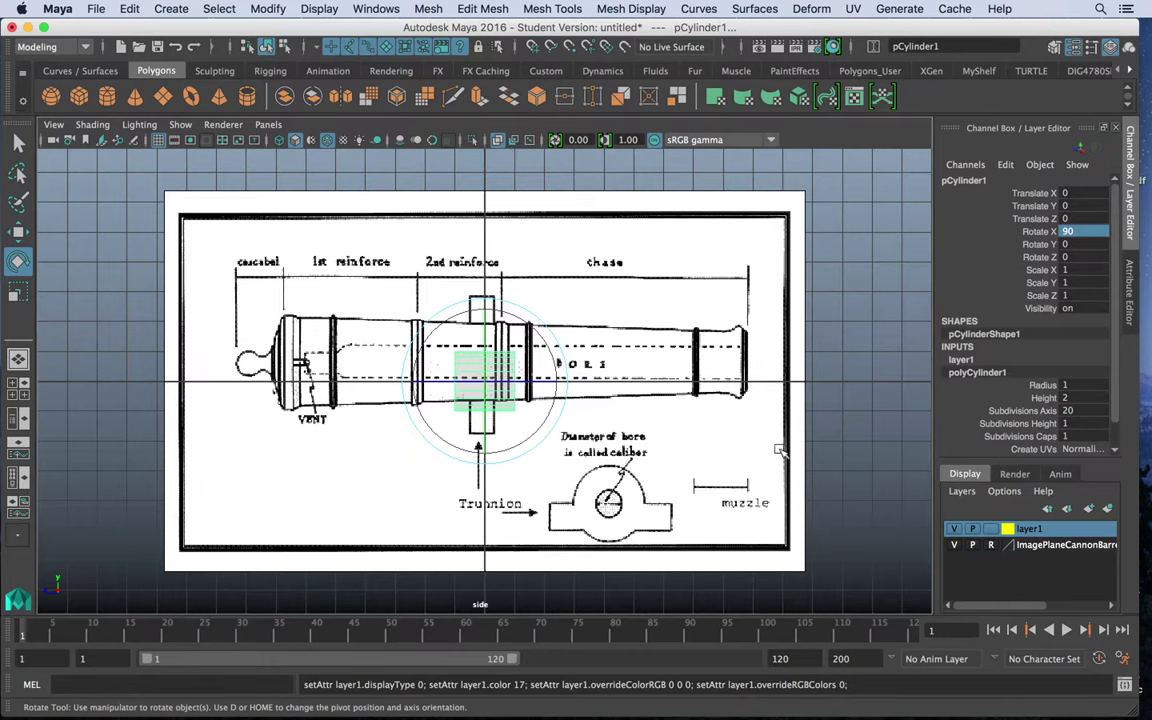
click(592, 404)
click(477, 372)
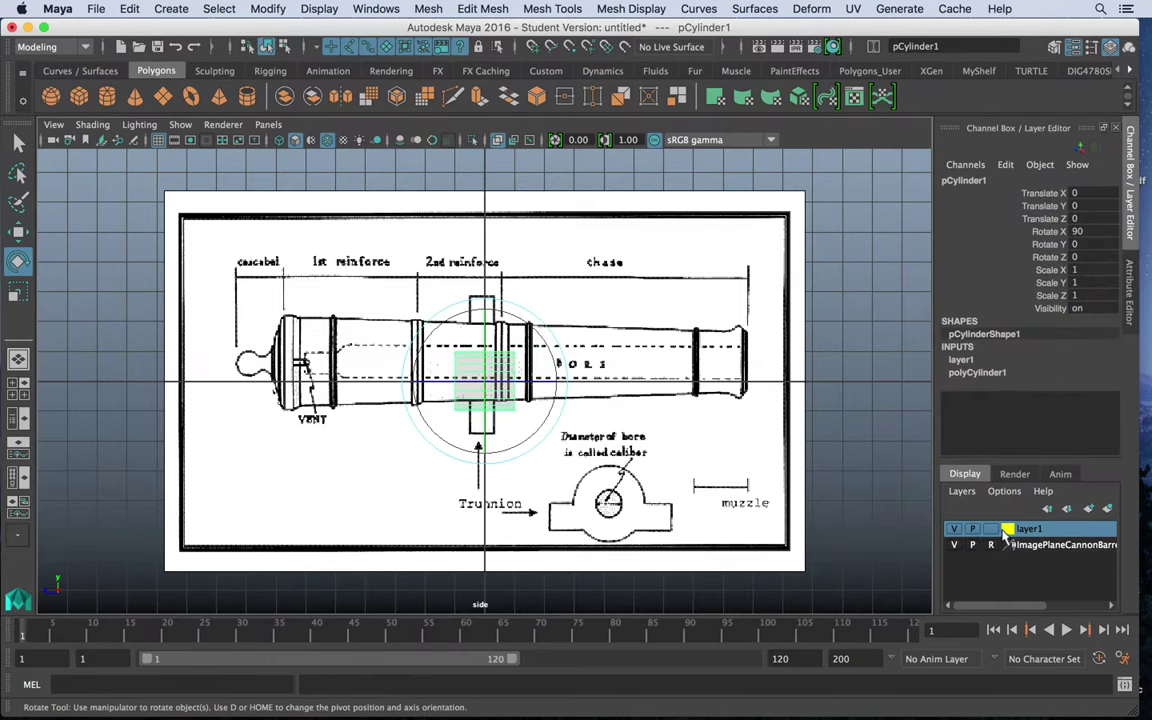
Step: Change the cylinder layer's colour to blue
double_click(1007, 530)
click(510, 382)
click(534, 381)
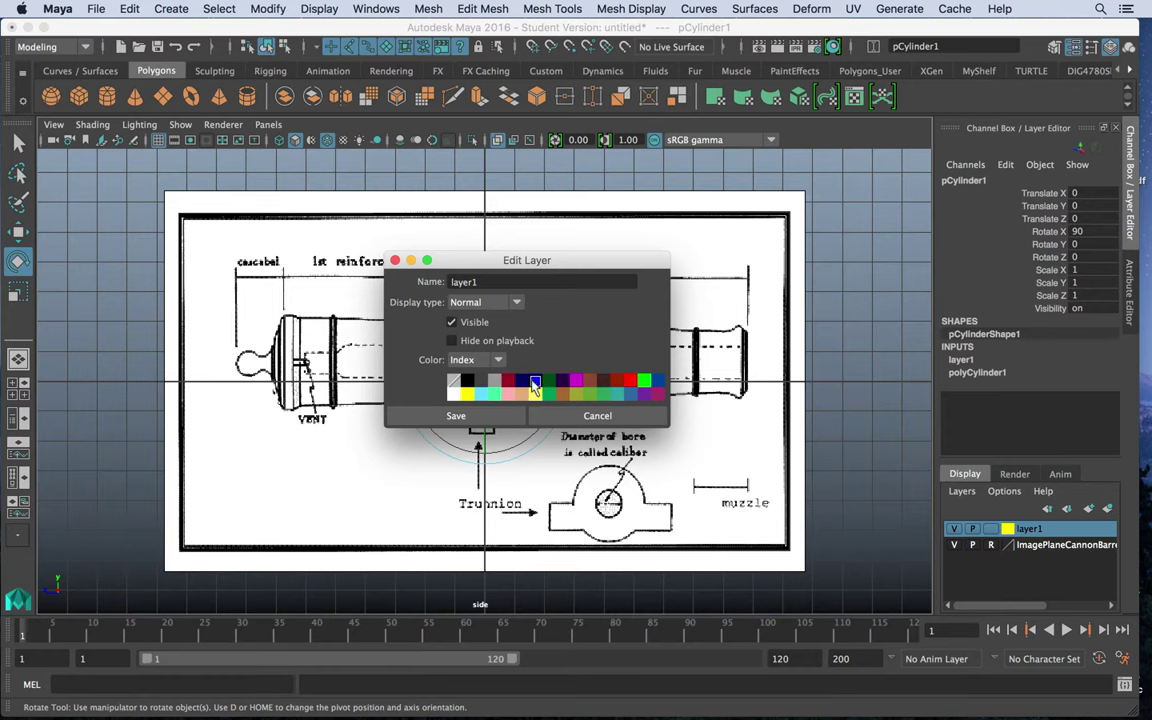
click(456, 415)
Step: Move the cylinder up to a Translate Y of about 0.743 to centre it on the barrel drawing
scroll(603, 378, up, 3)
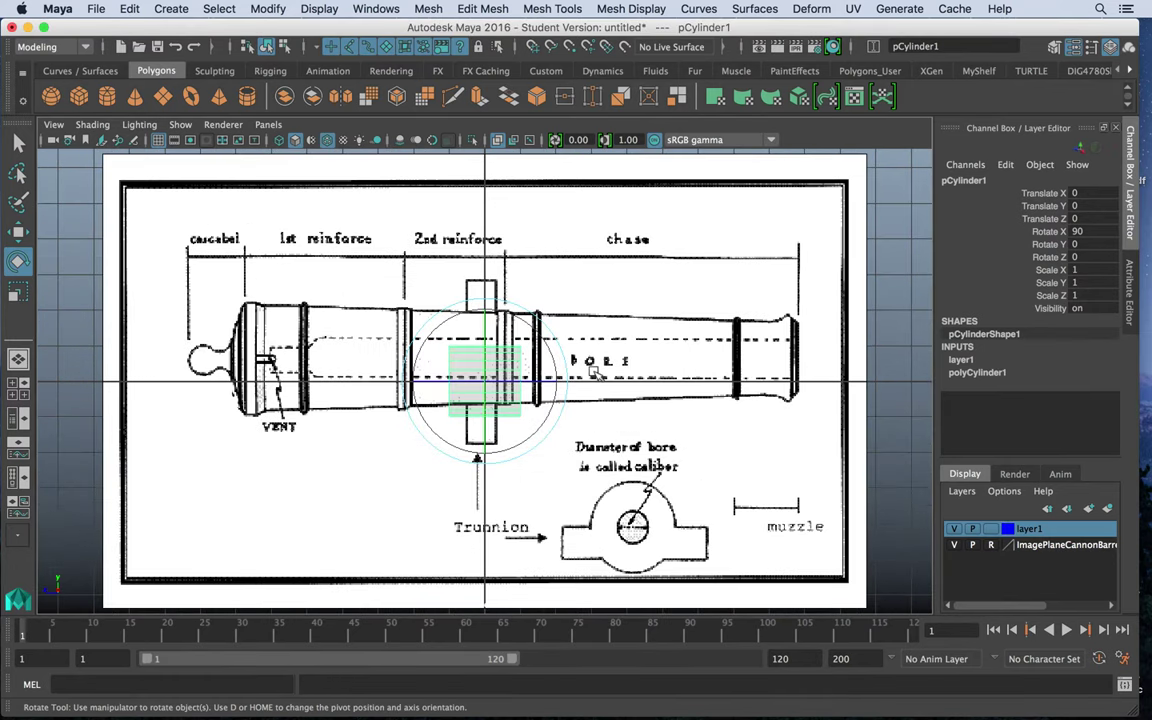
click(650, 369)
click(496, 383)
key(w)
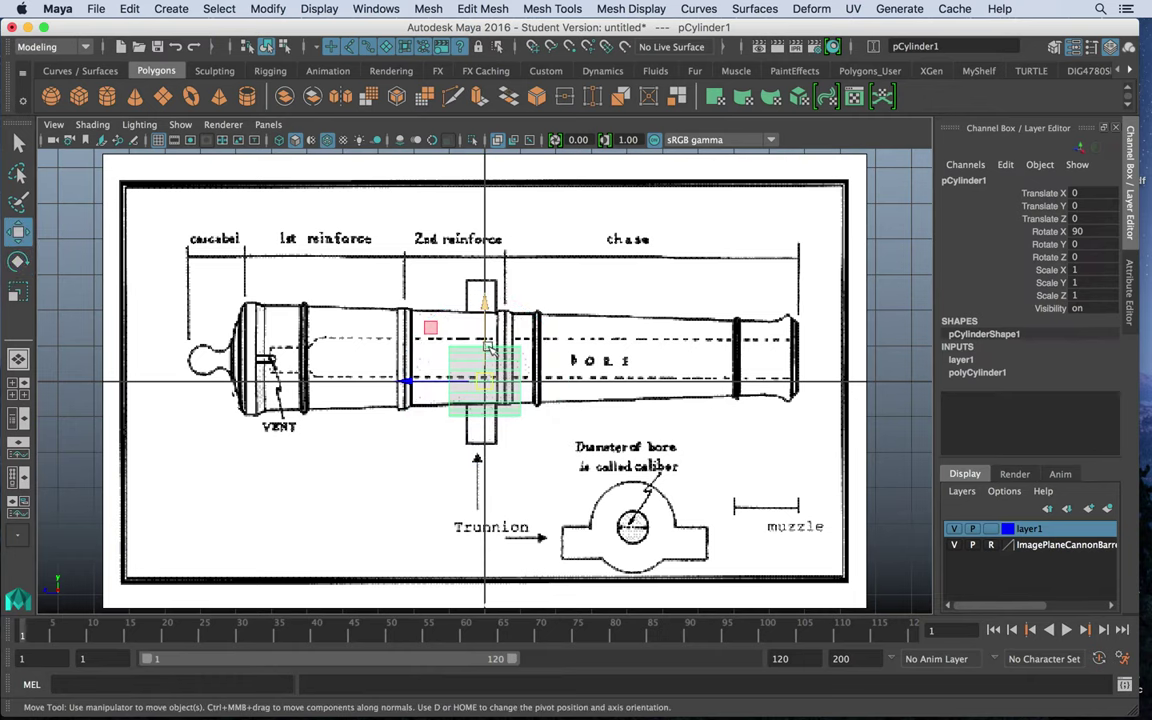
drag(488, 351, 487, 321)
Step: Try to extend the cylinder's breech-side end vertices to the ring before the second reinforce, undo the move, and return to object mode
key(r)
scroll(485, 316, up, 3)
right_drag(470, 305, 380, 250)
drag(459, 411, 415, 280)
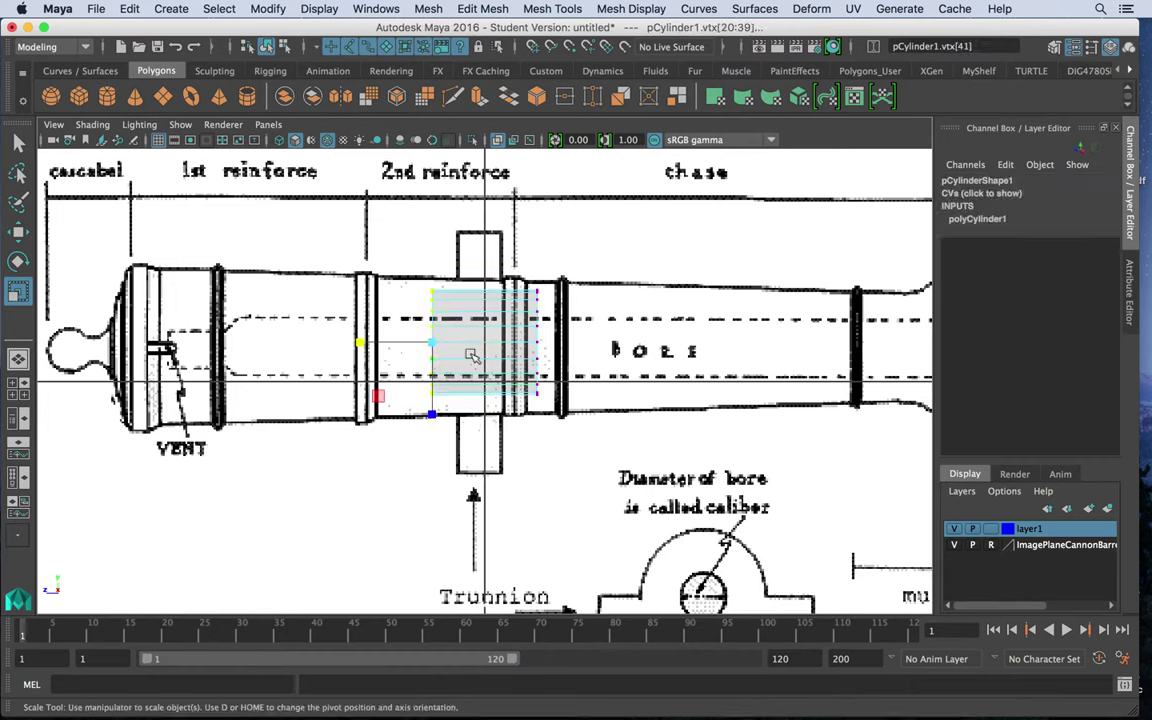
key(w)
drag(352, 340, 313, 342)
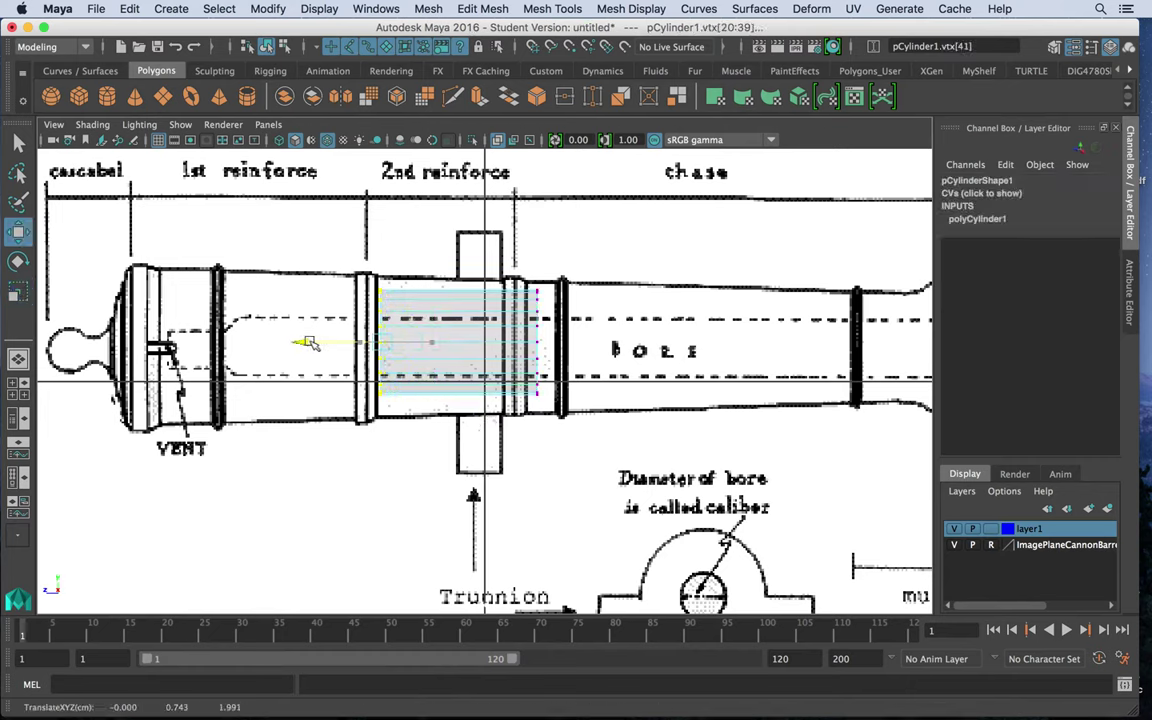
key(ctrl+z)
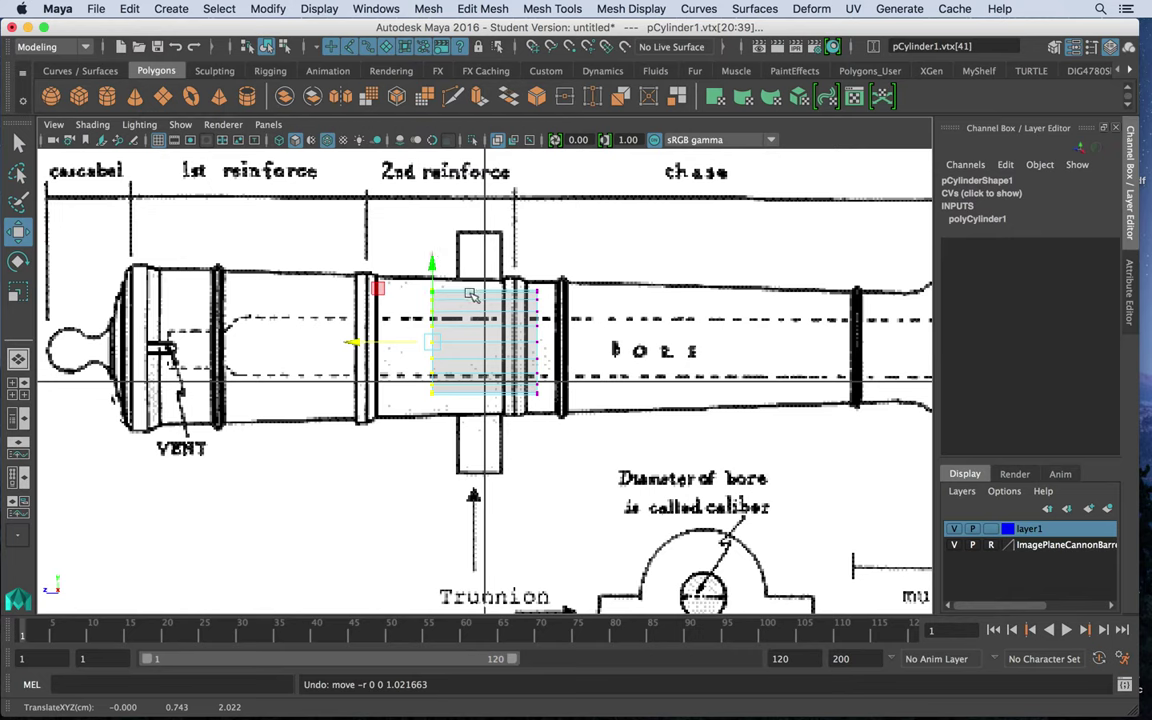
right_drag(480, 248, 555, 220)
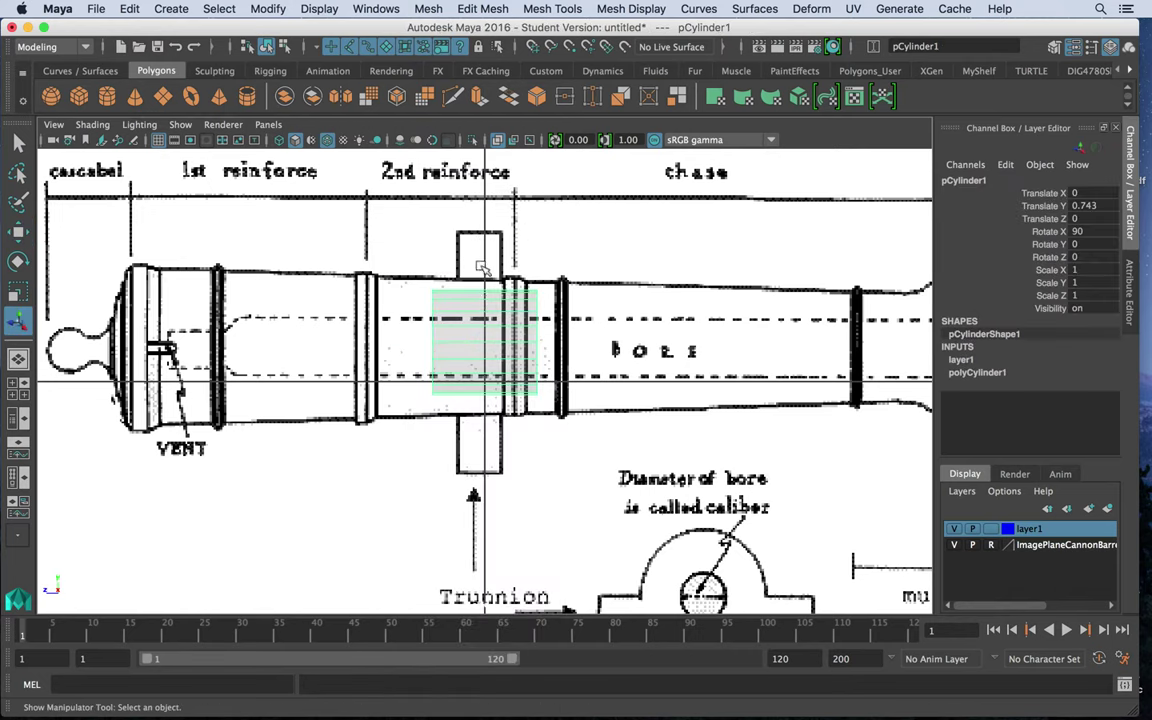
Step: Try to scale the cylinder to 1.302 in Z only, inspect its end in the perspective view, and undo the scaling
key(r)
drag(484, 413, 477, 441)
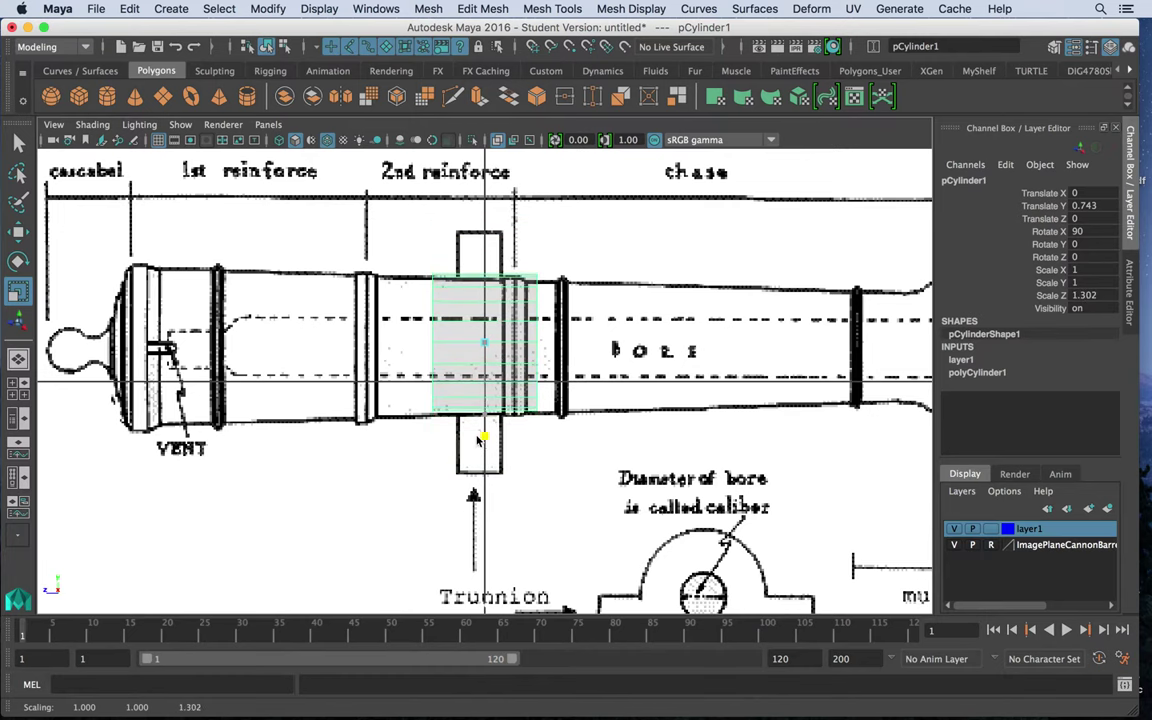
key(space)
key(space)
alt+drag(681, 296, 534, 345)
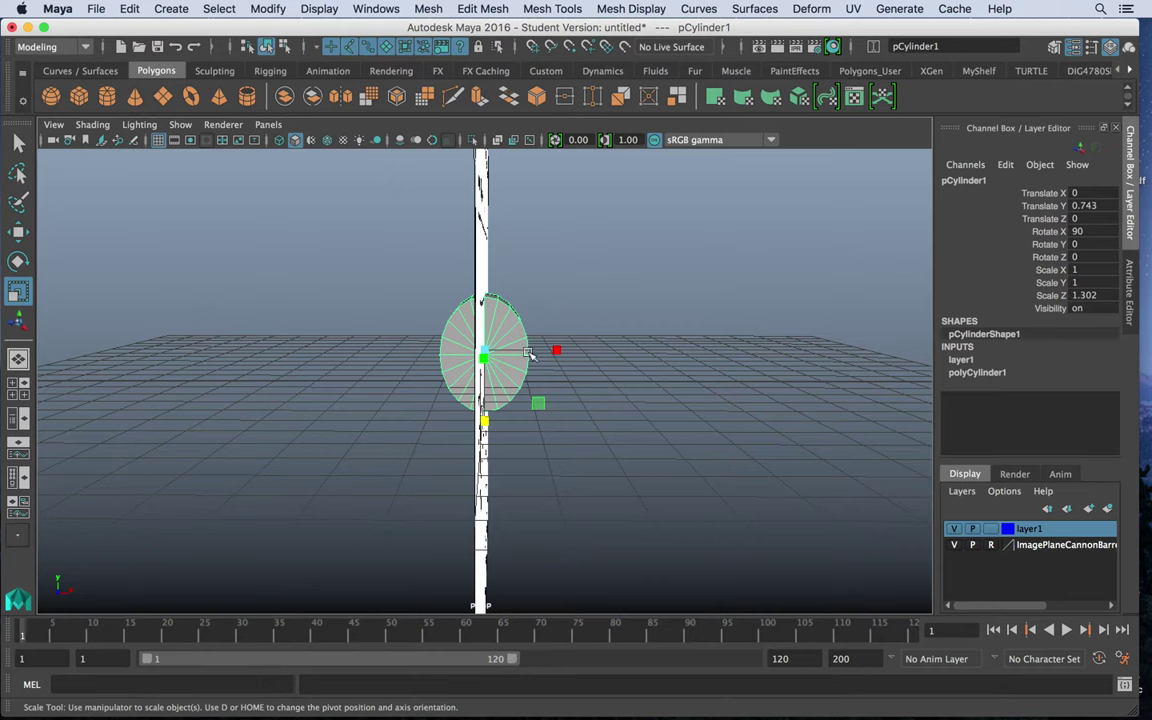
key(ctrl+z)
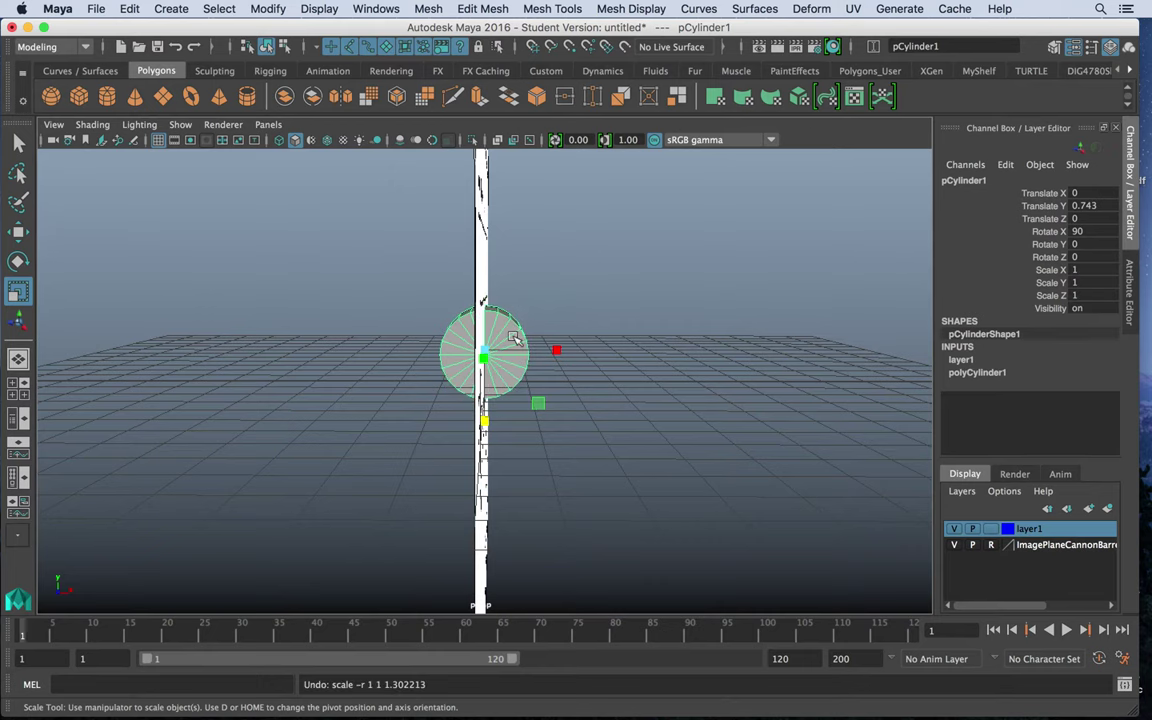
key(space)
key(space)
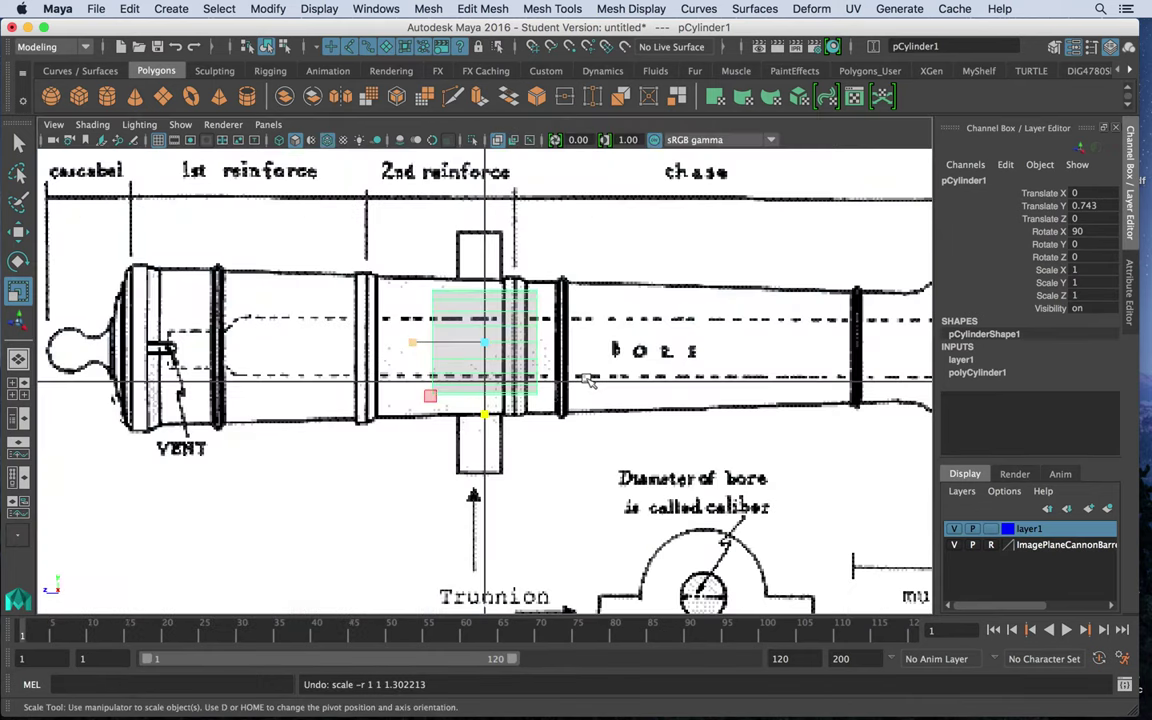
Step: Scale the cylinder uniformly to about 1.308 and move it to a Translate Y of about 0.651 to match the barrel's thickness
drag(485, 342, 512, 342)
key(w)
drag(485, 273, 485, 278)
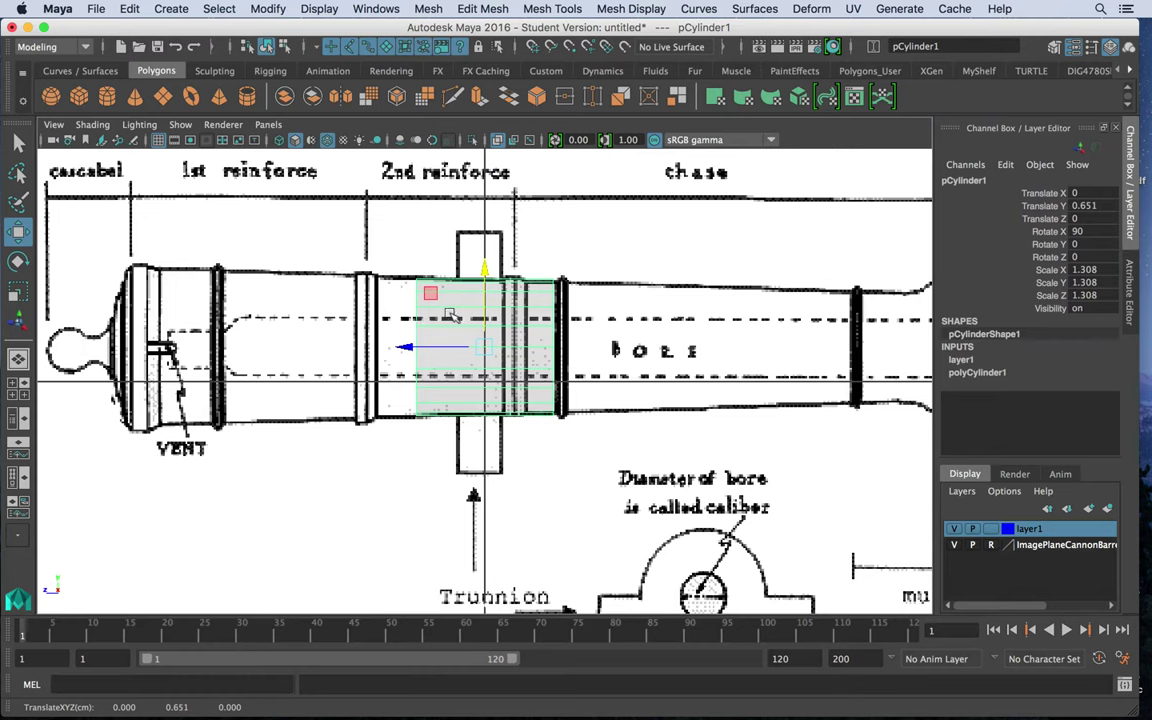
Step: Stretch the cylinder's end vertices to the breech and the muzzle of the barrel drawing, then return to object mode and deselect
right_drag(450, 308, 374, 246)
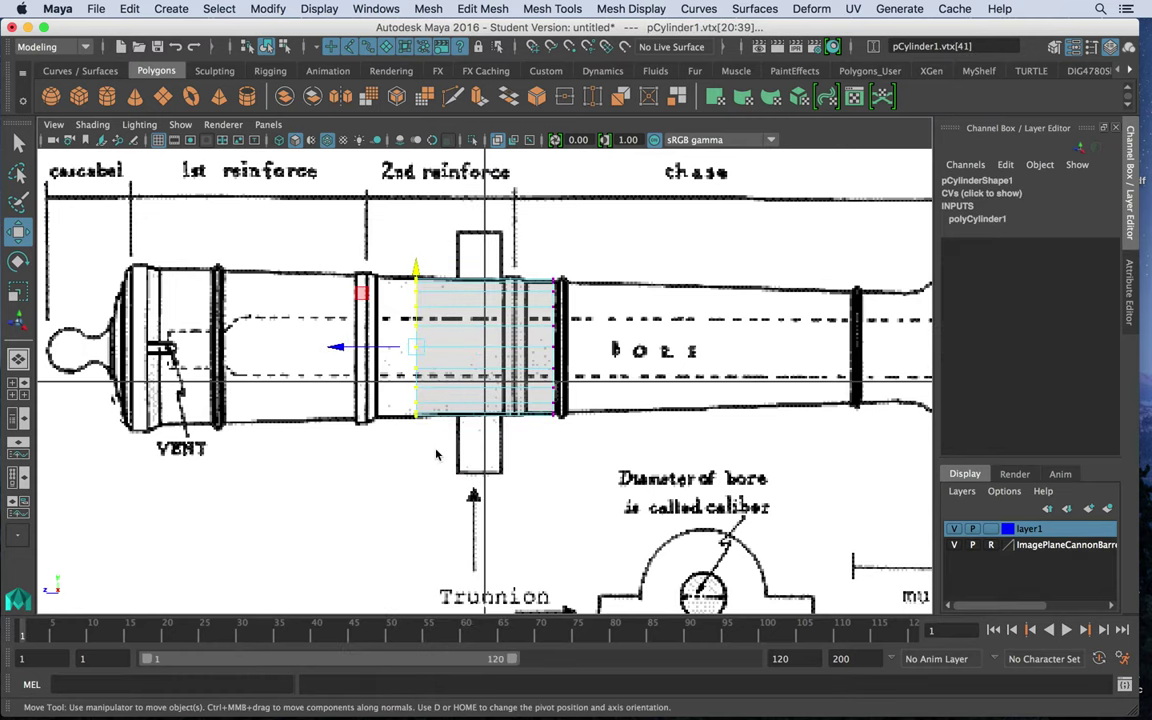
drag(366, 355, 106, 349)
drag(472, 259, 604, 491)
alt+middle_drag(668, 437, 473, 482)
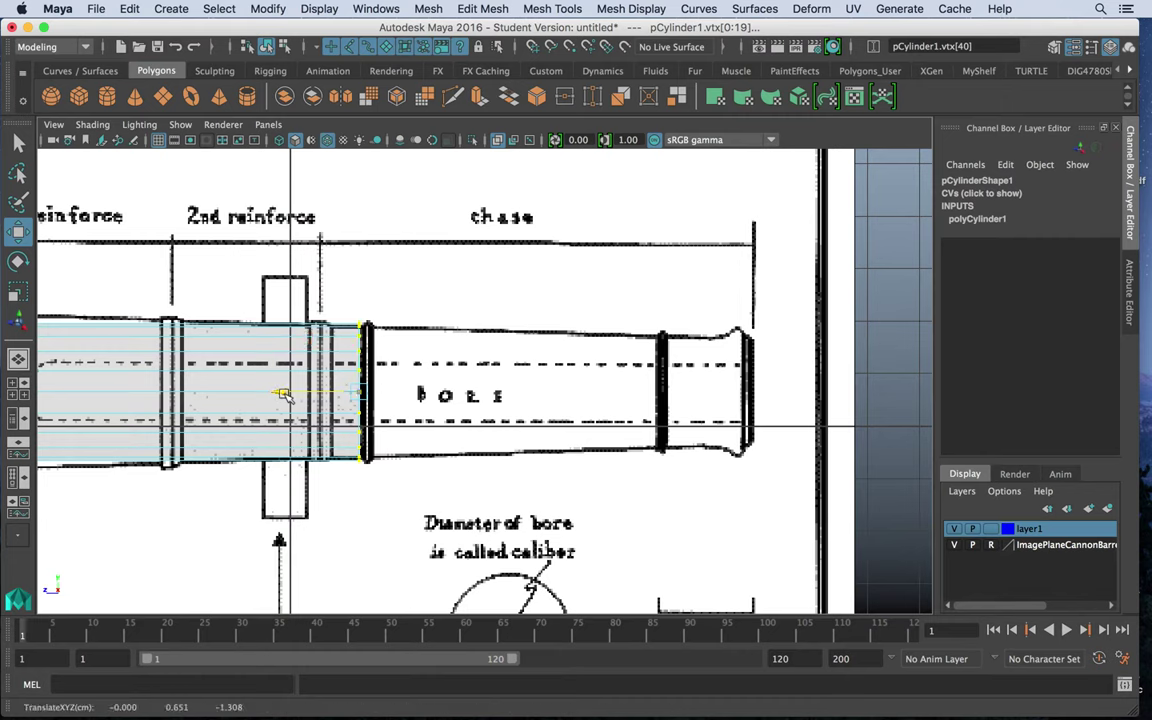
drag(292, 400, 672, 418)
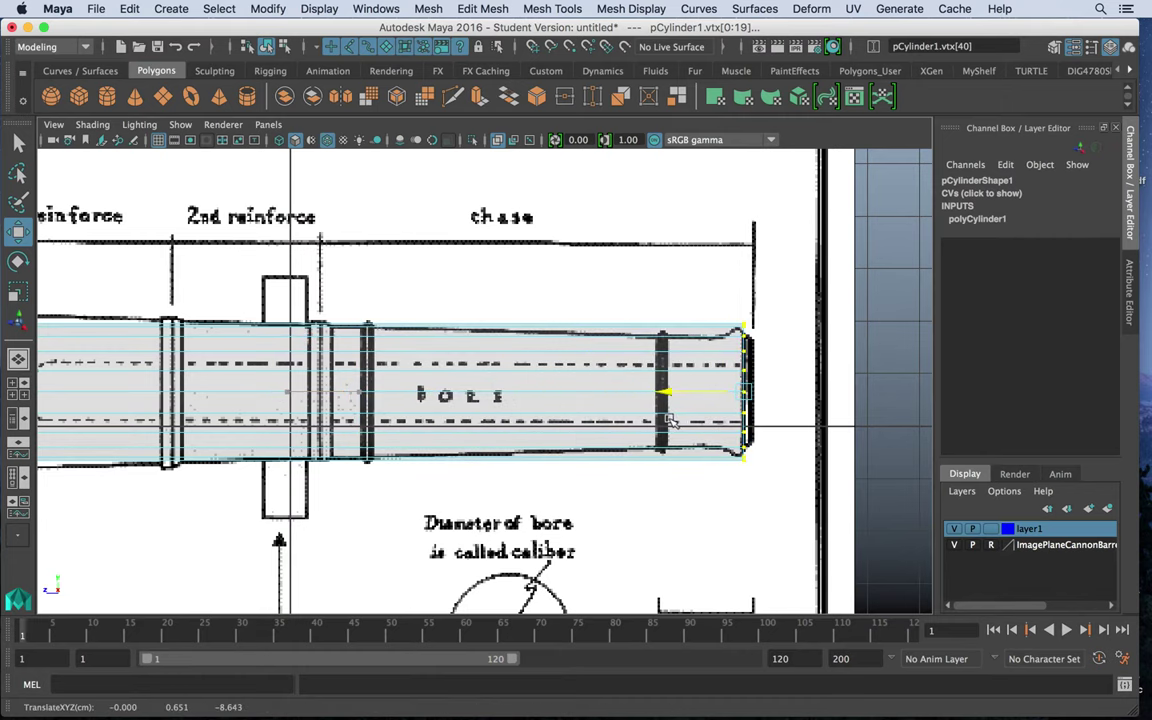
mouse_move(431, 364)
alt+middle_down()
mouse_move(651, 315)
mouse_move(705, 315)
alt+middle_up()
right_drag(547, 328, 625, 221)
click(620, 345)
click(522, 465)
alt+drag(443, 370, 527, 390)
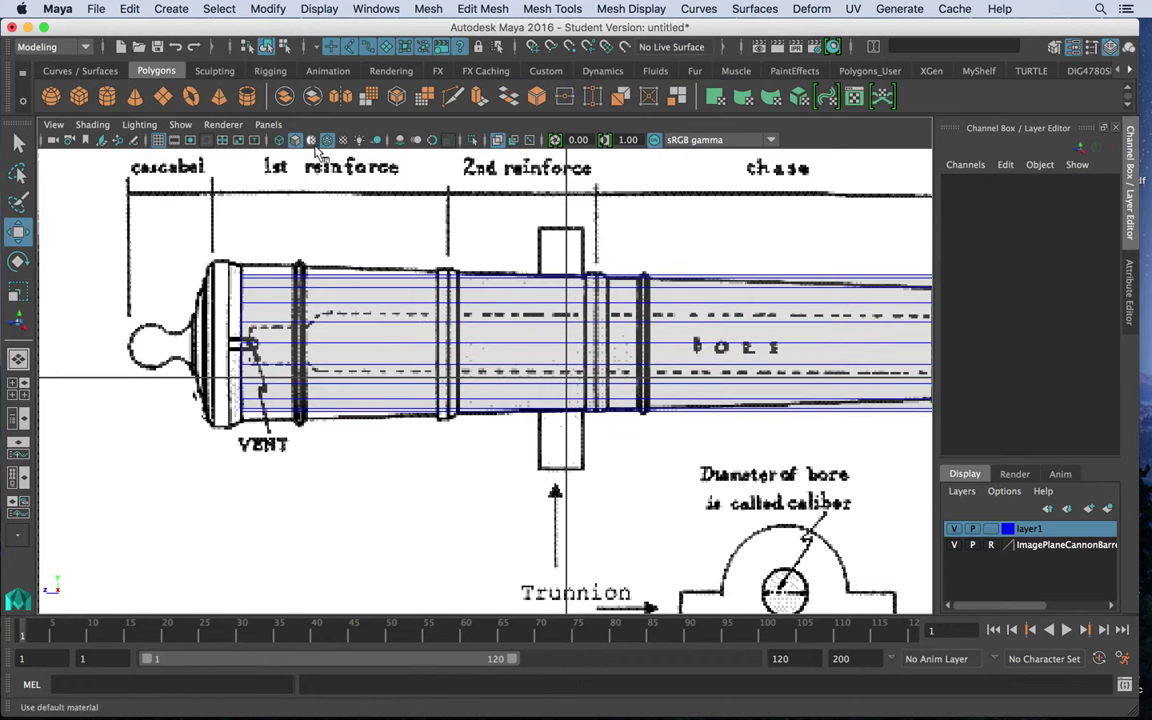
Step: Insert Multi-Cut edge loops on both sides of the ring near the vent, at the second reinforce ring, and around the ring starting the chase
click(468, 8)
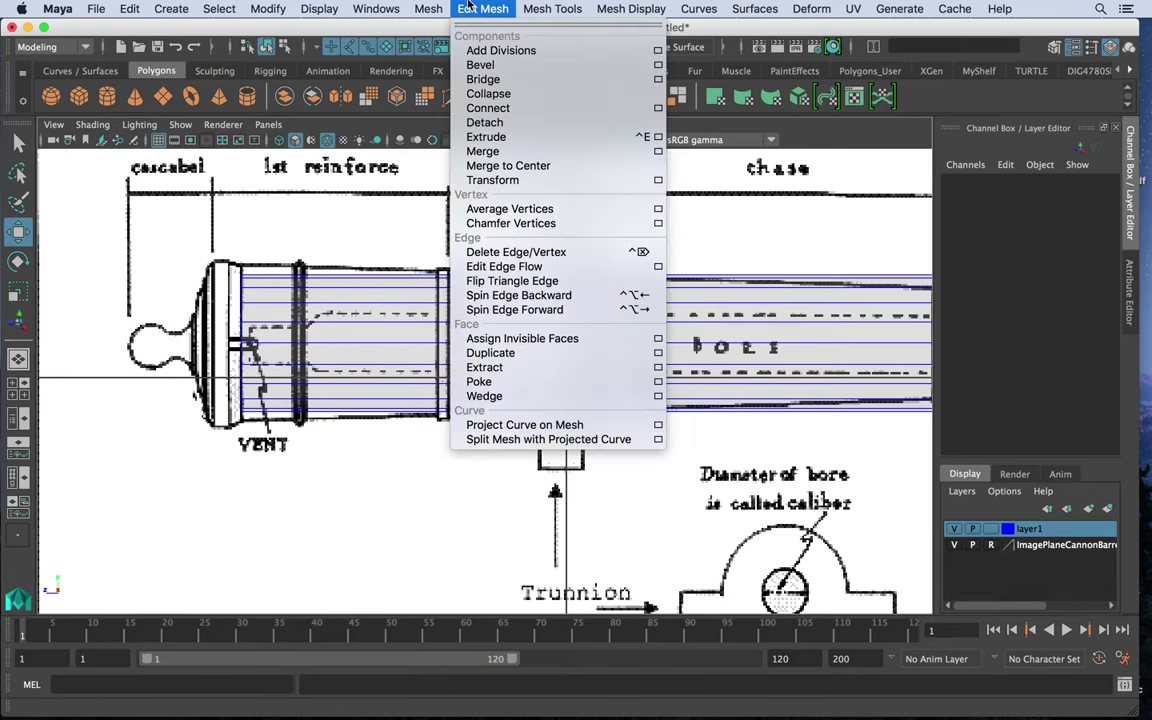
mouse_move(552, 9)
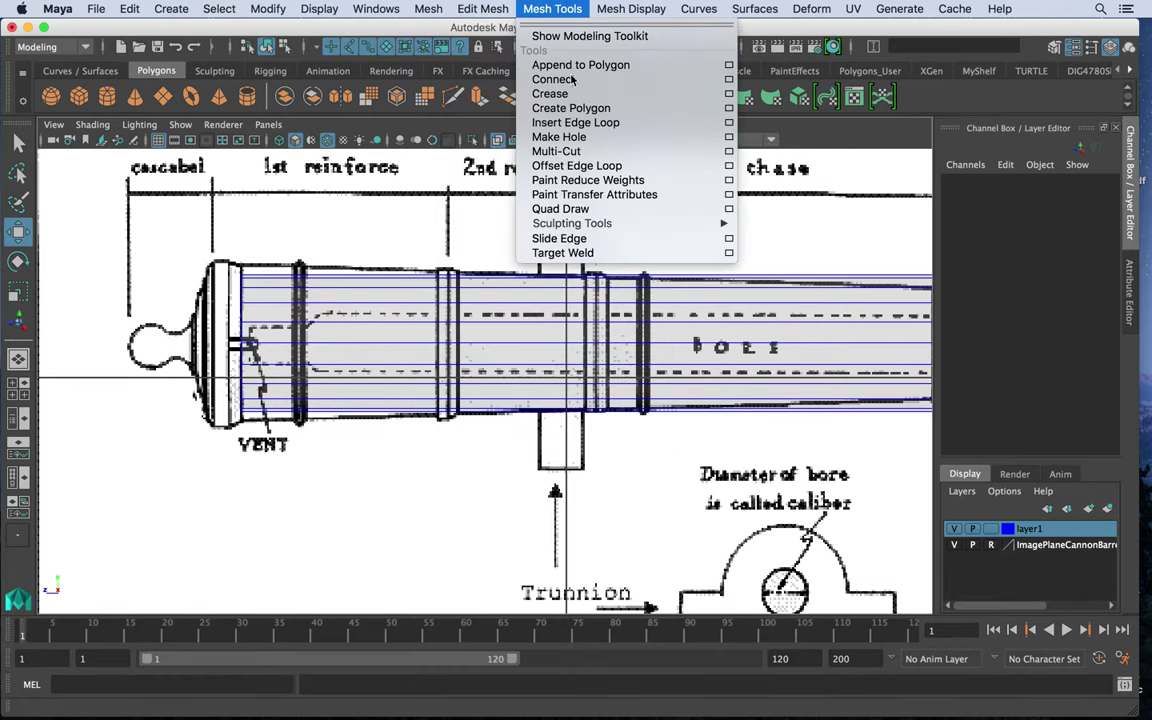
click(556, 156)
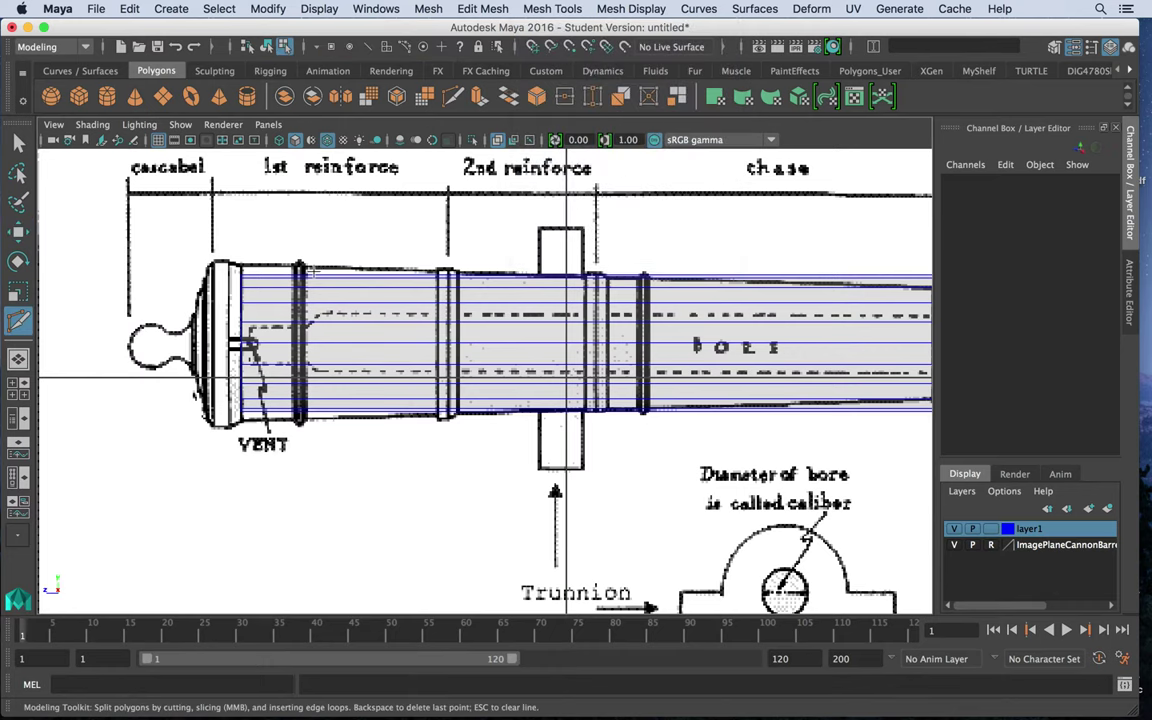
click(315, 277)
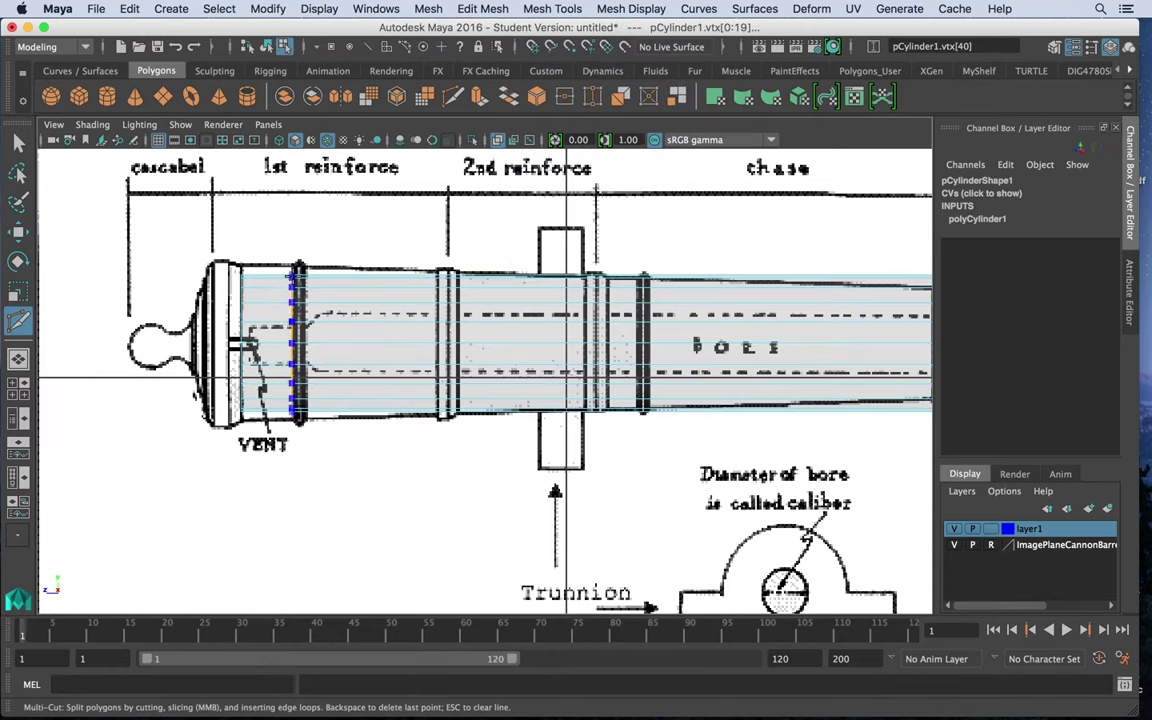
ctrl+click(294, 276)
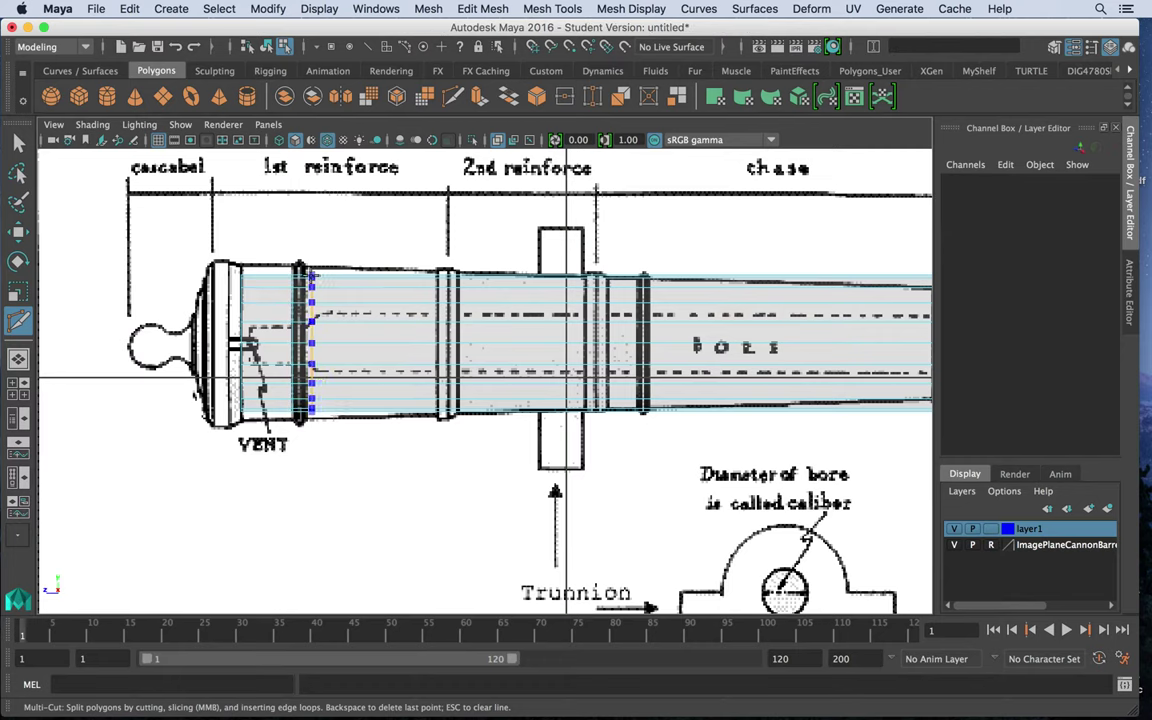
ctrl+click(306, 276)
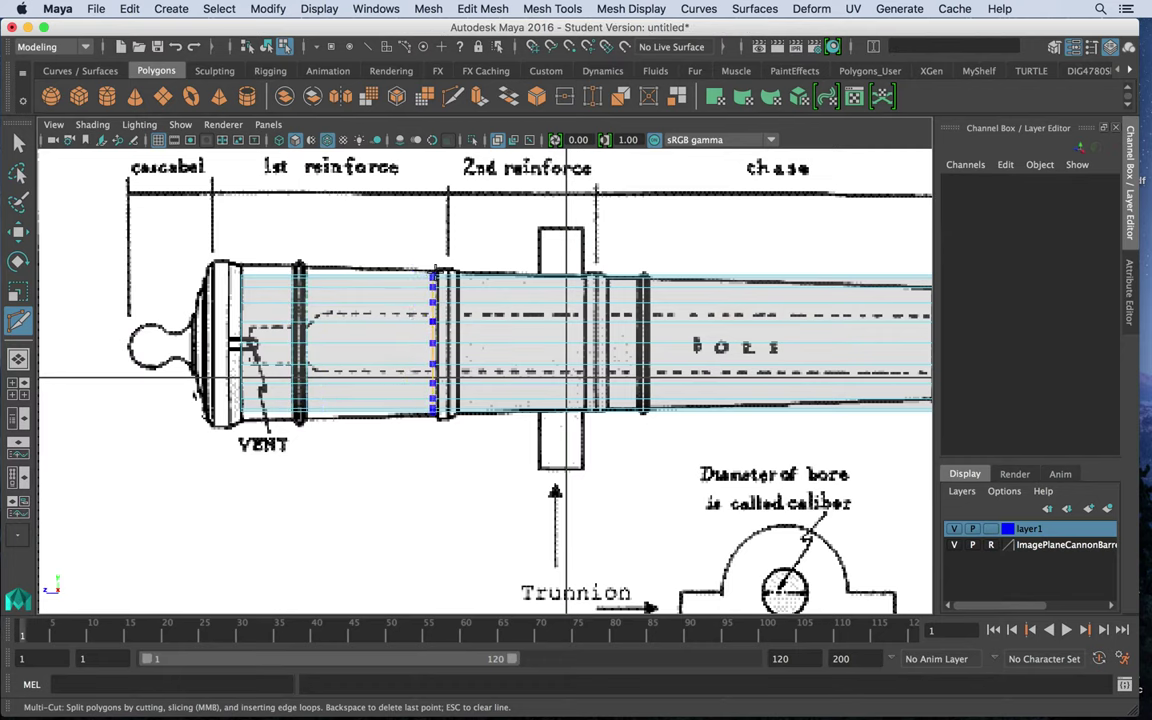
ctrl+click(460, 280)
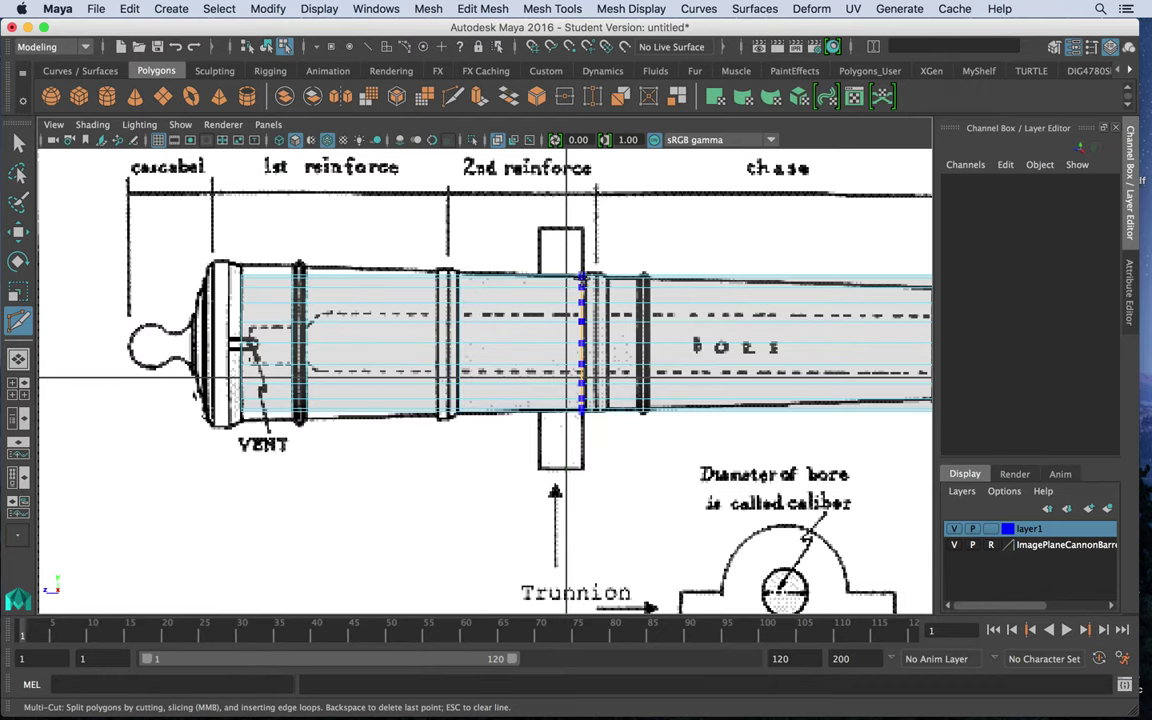
ctrl+click(609, 280)
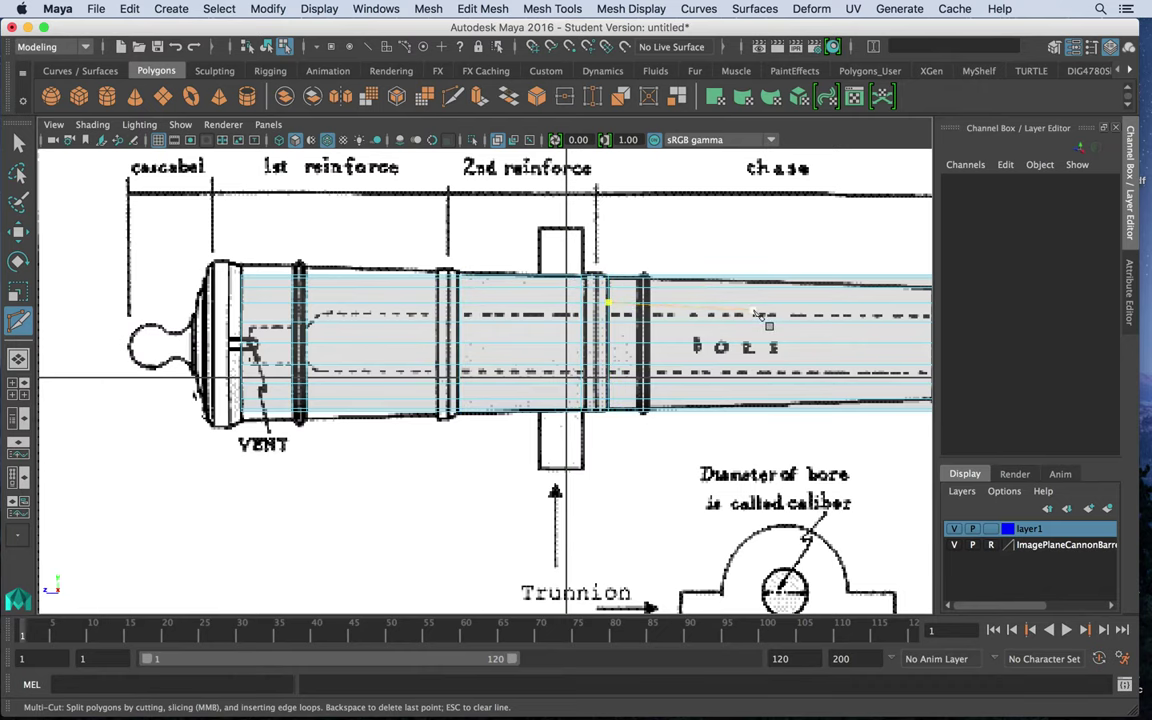
Step: Insert two edge loops along the chase, two at the ring before the muzzle, and one just behind the muzzle flare
scroll(750, 315, down, 5)
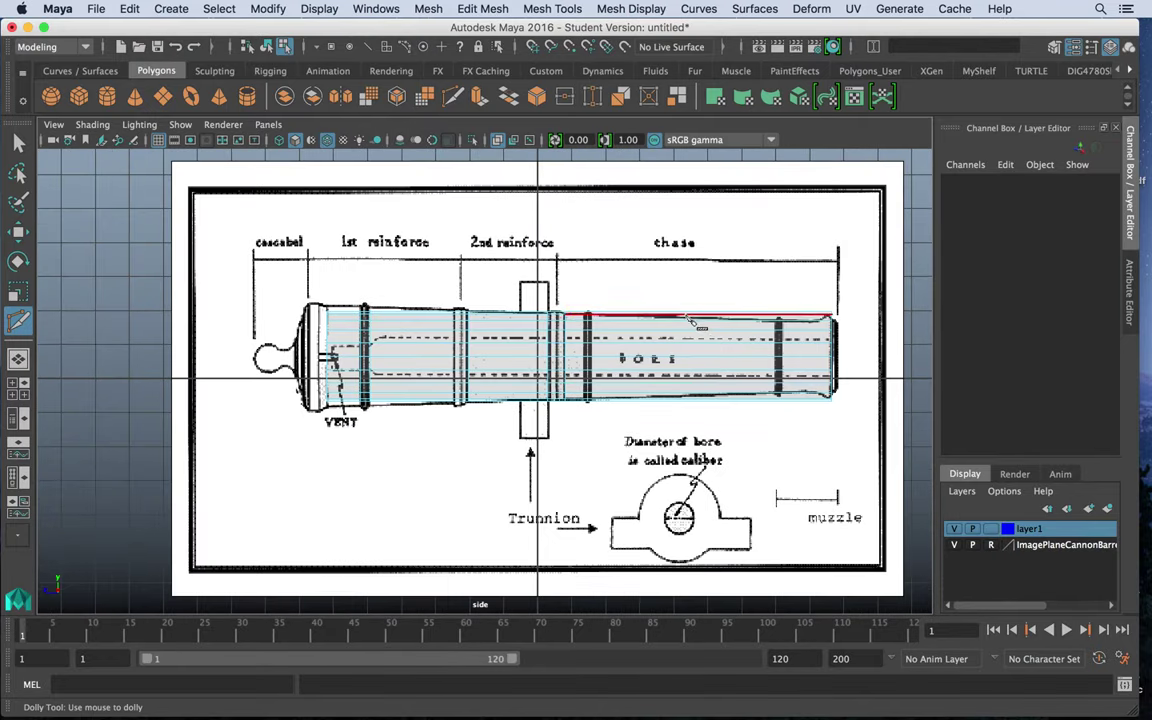
click(670, 318)
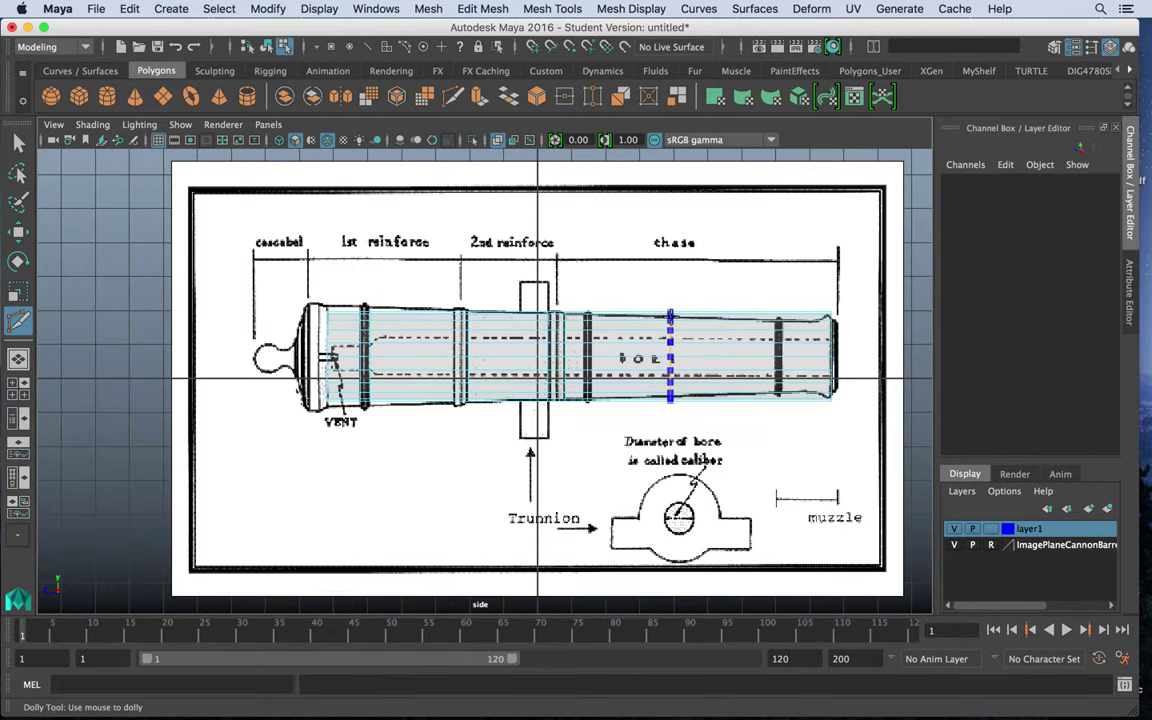
drag(729, 318, 775, 320)
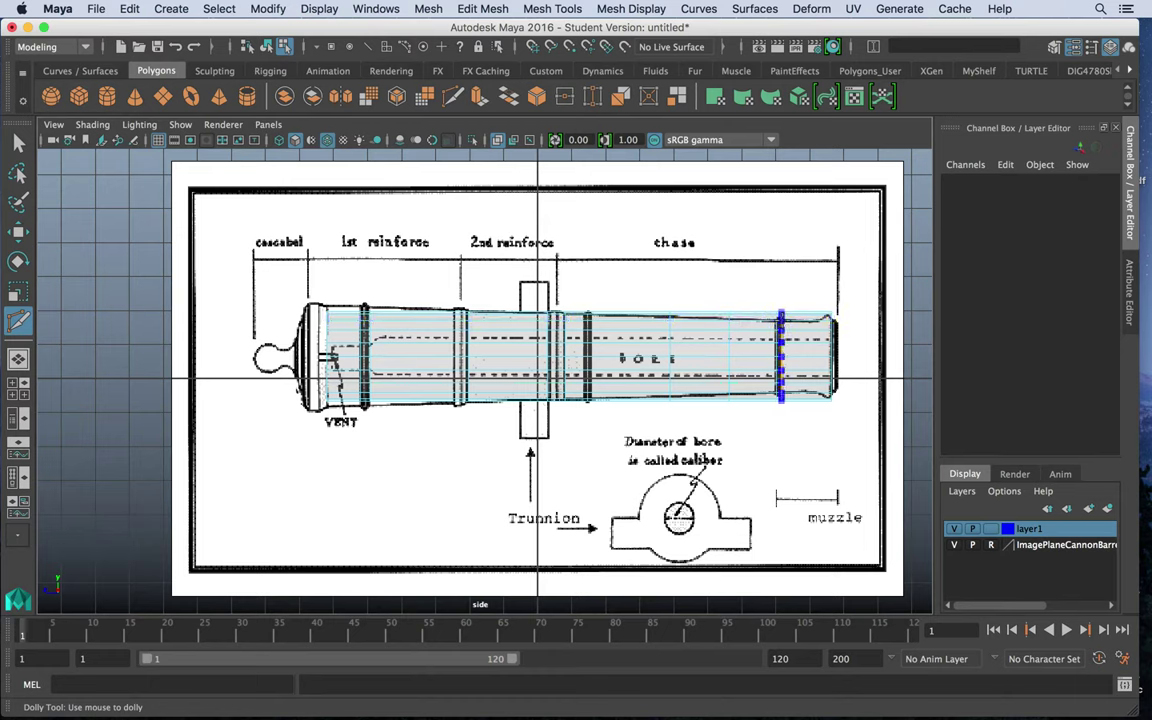
drag(782, 320, 815, 320)
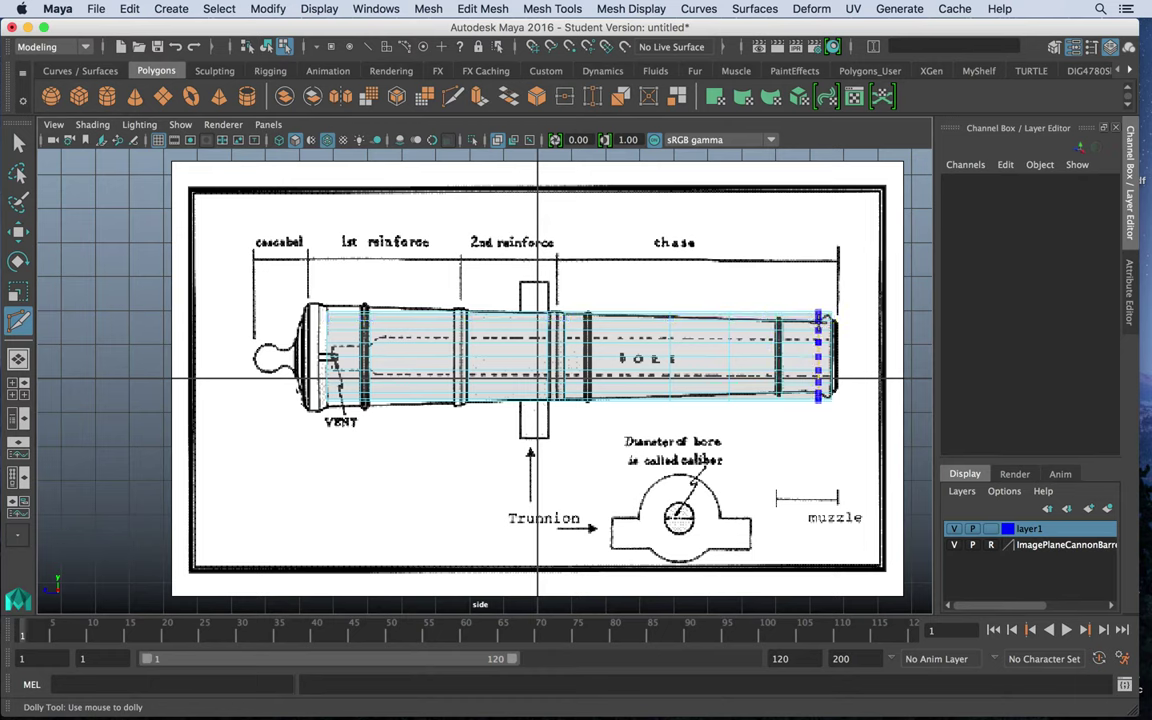
ctrl+click(818, 322)
Step: Scale the breech-end vertices outward by about 1.113 in X and Z to match the drawing's outline
scroll(489, 321, up, 5)
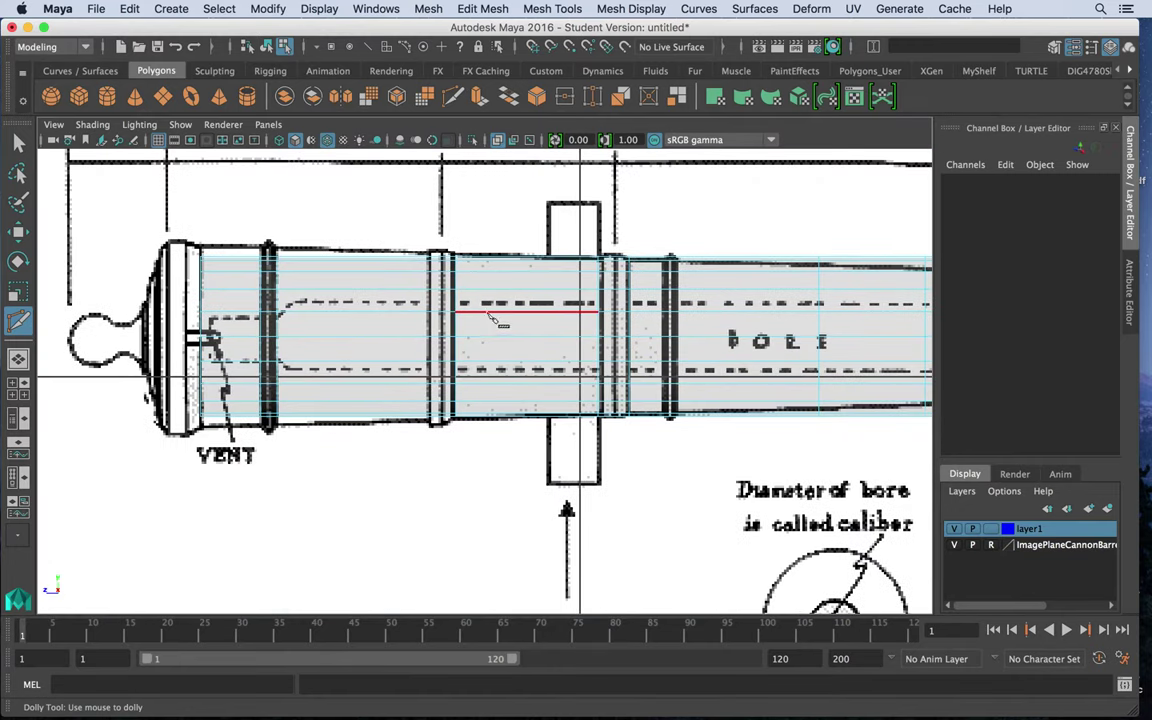
key(w)
right_drag(333, 278, 257, 241)
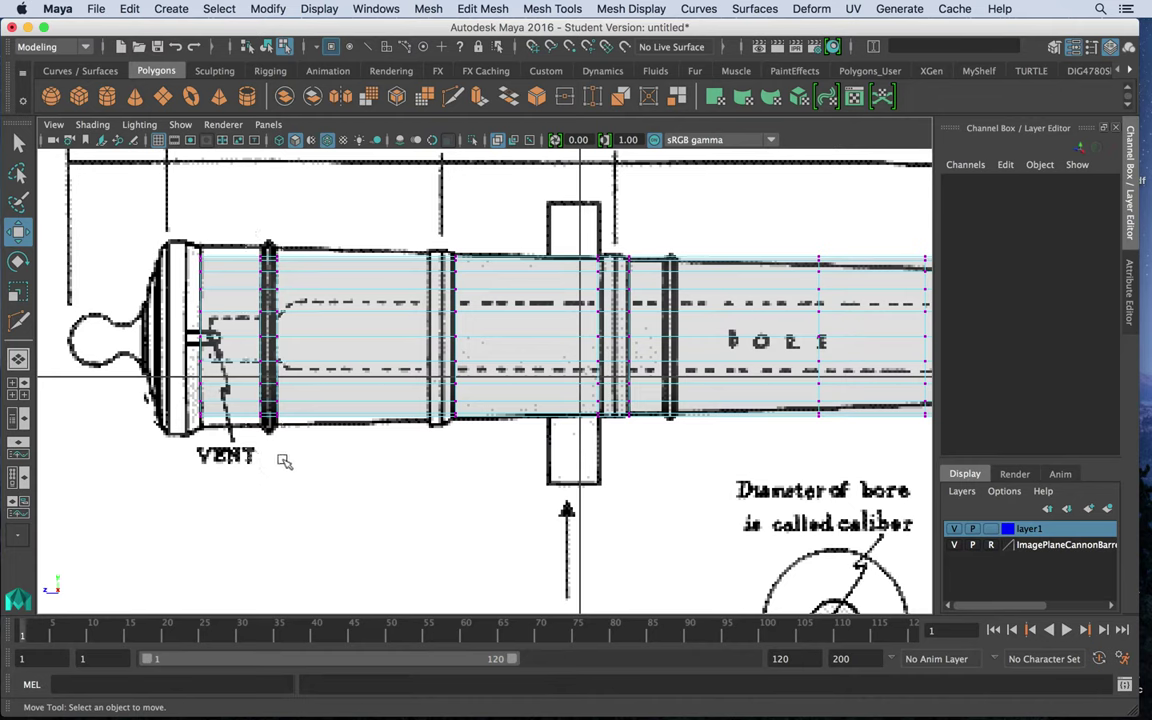
drag(285, 462, 252, 232)
key(r)
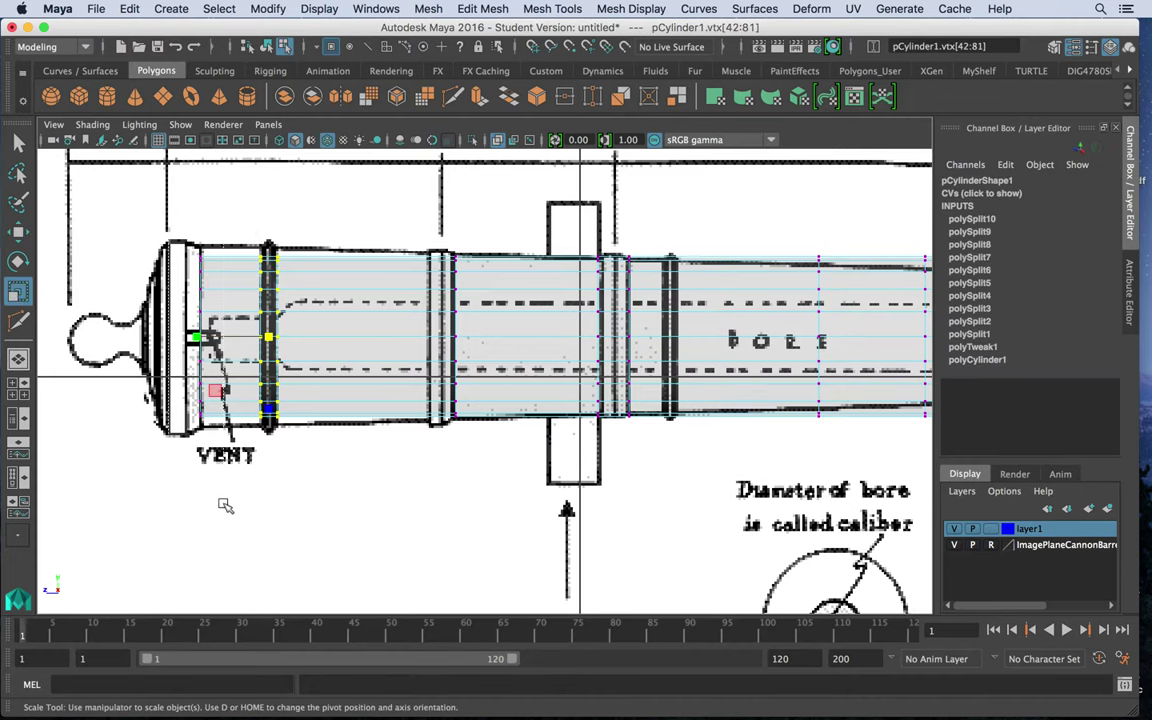
drag(225, 505, 178, 230)
ctrl+middle_drag(181, 308, 222, 227)
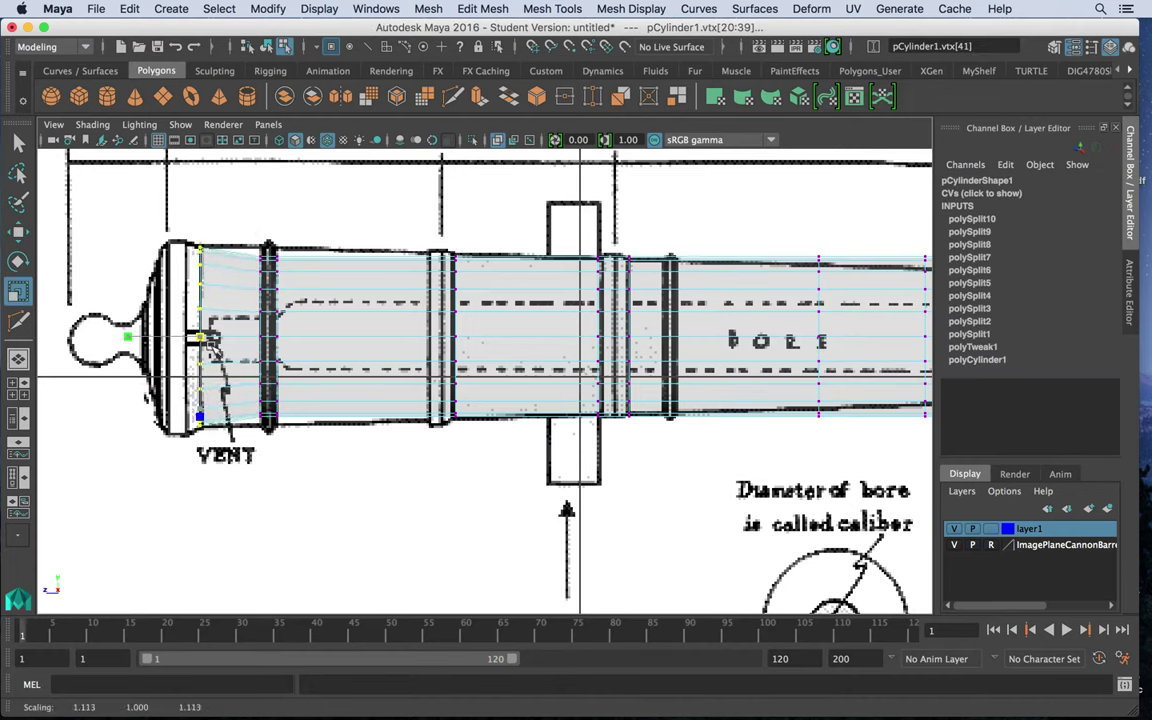
Step: Scale the two vertex loops at the ring near the vent out to the drawn outline and turn off X-ray shading
drag(224, 208, 312, 465)
ctrl+drag(201, 336, 187, 336)
click(92, 124)
click(178, 298)
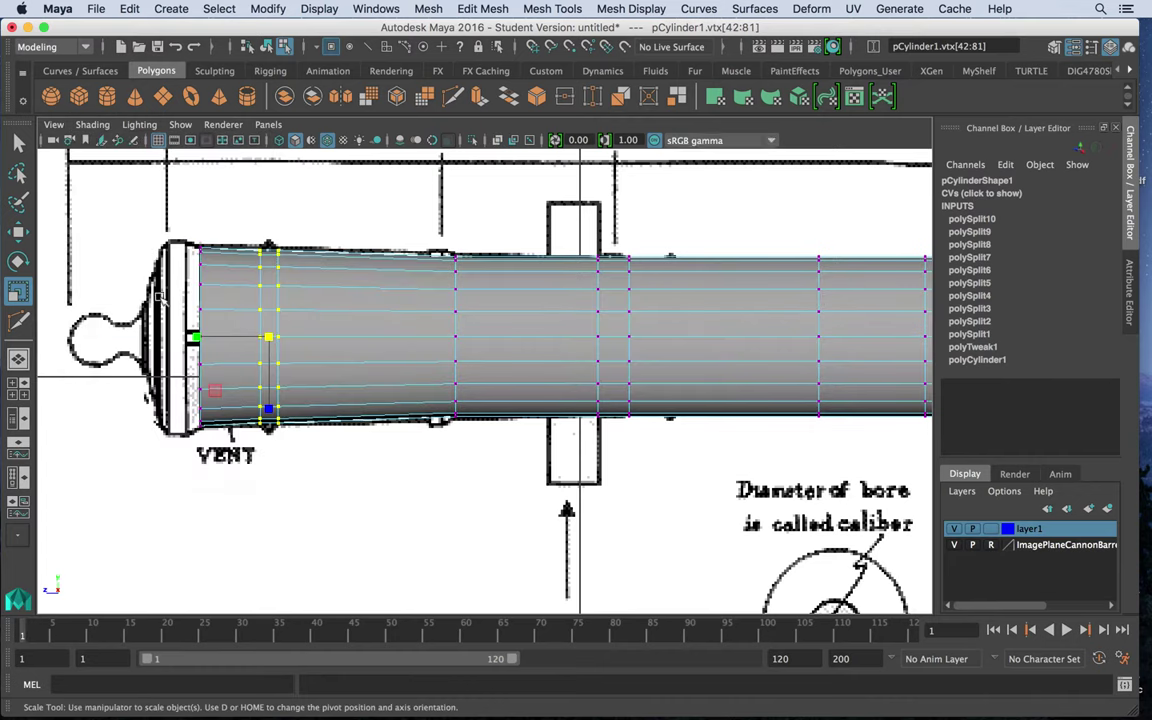
mouse_move(270, 341)
mouse_down()
mouse_move(292, 340)
mouse_move(277, 341)
mouse_up()
Step: Scale the vertex loop at the second reinforce ring to the barrel outline and adjust the two loops where the chase starts
drag(445, 240, 453, 445)
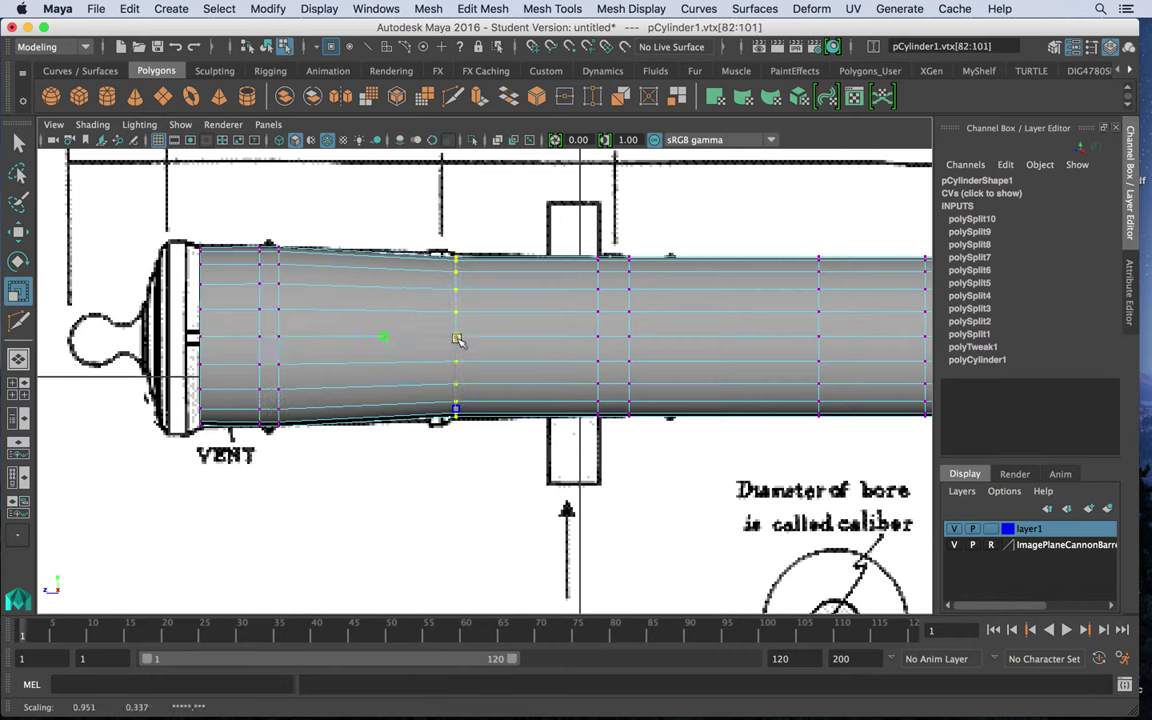
drag(458, 337, 465, 341)
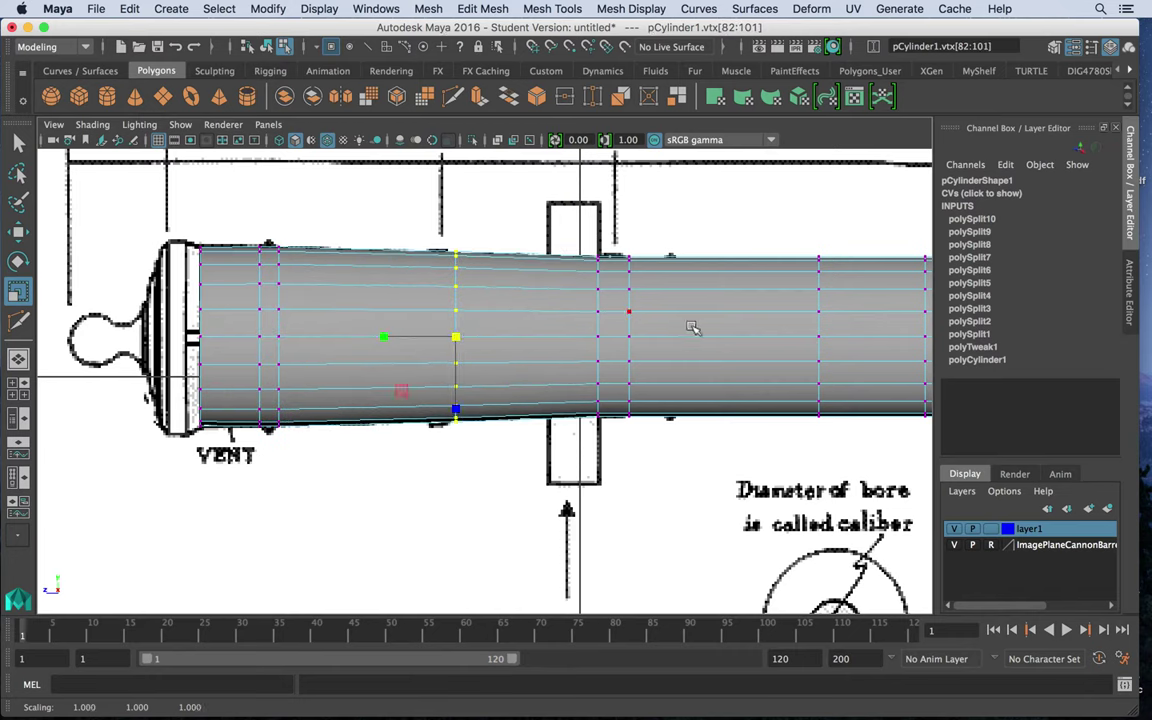
drag(694, 470, 585, 238)
drag(613, 337, 617, 337)
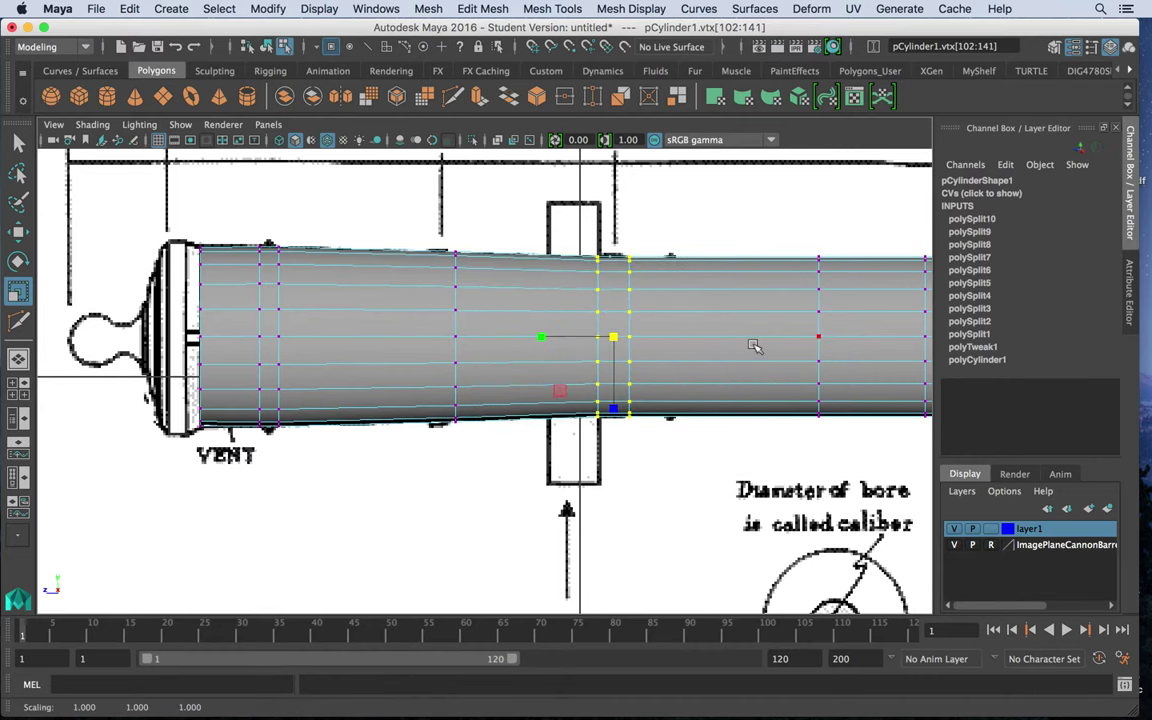
Step: Scale down the first chase loop and all vertices from the second chase loop to the muzzle to follow the taper, then deselect
alt+middle_drag(755, 346, 500, 360)
drag(561, 474, 515, 285)
drag(540, 374, 534, 374)
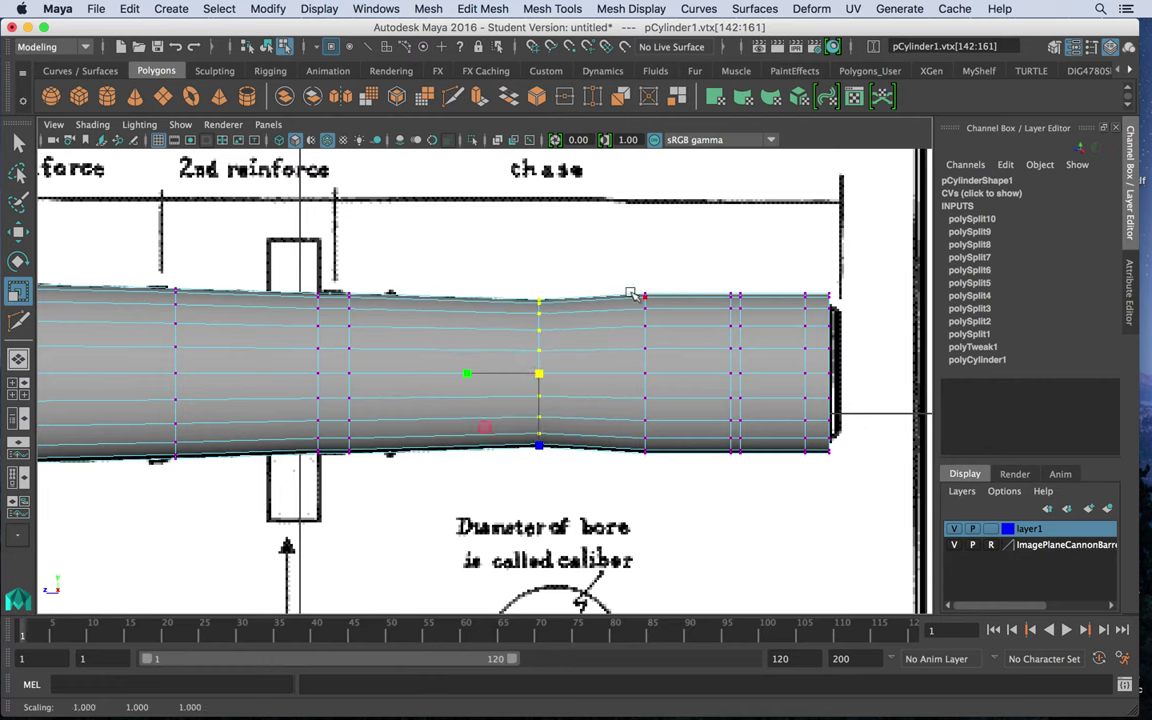
drag(631, 285, 866, 506)
mouse_move(737, 377)
mouse_down()
mouse_move(699, 375)
mouse_move(717, 372)
mouse_up()
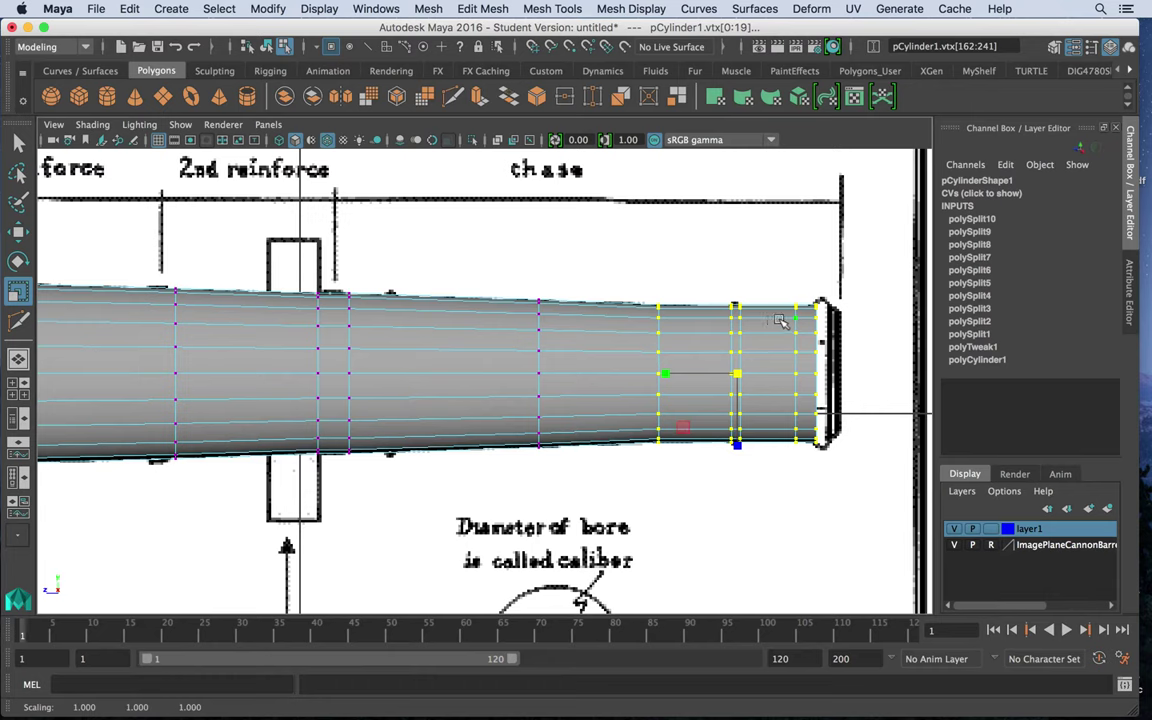
drag(711, 277, 803, 514)
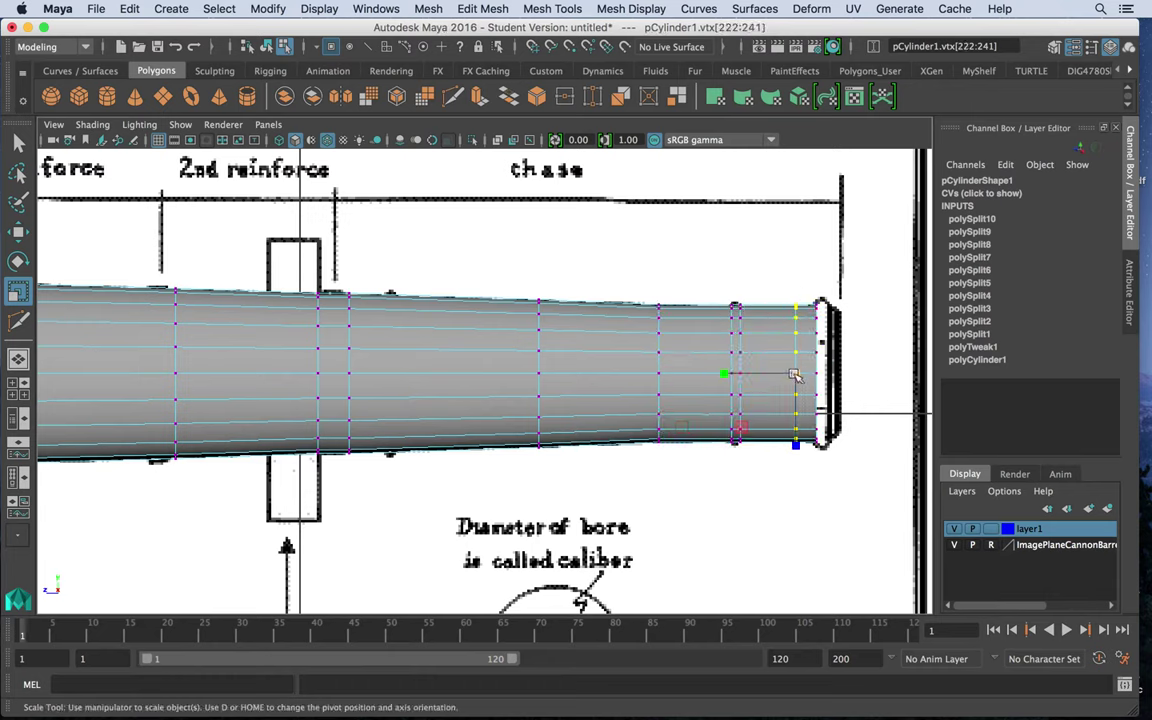
click(822, 316)
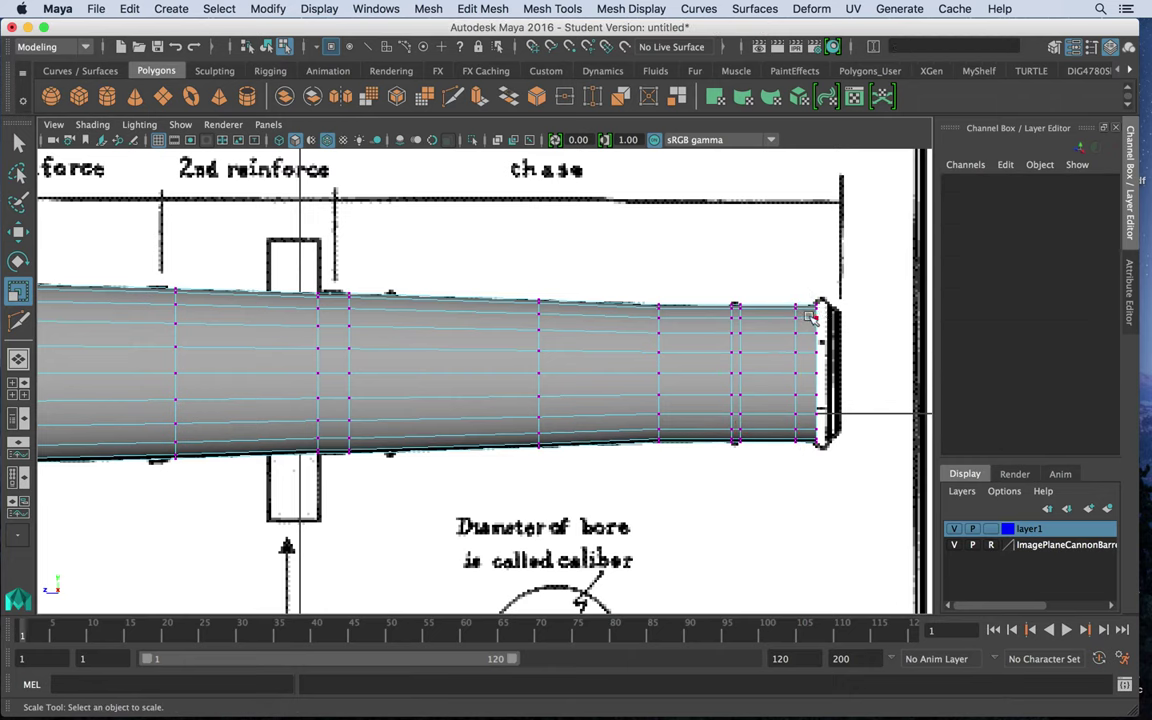
Step: Extrude the muzzle end faces with a Local Translate Z of about 0.183 to lengthen the barrel
right_drag(805, 240, 803, 289)
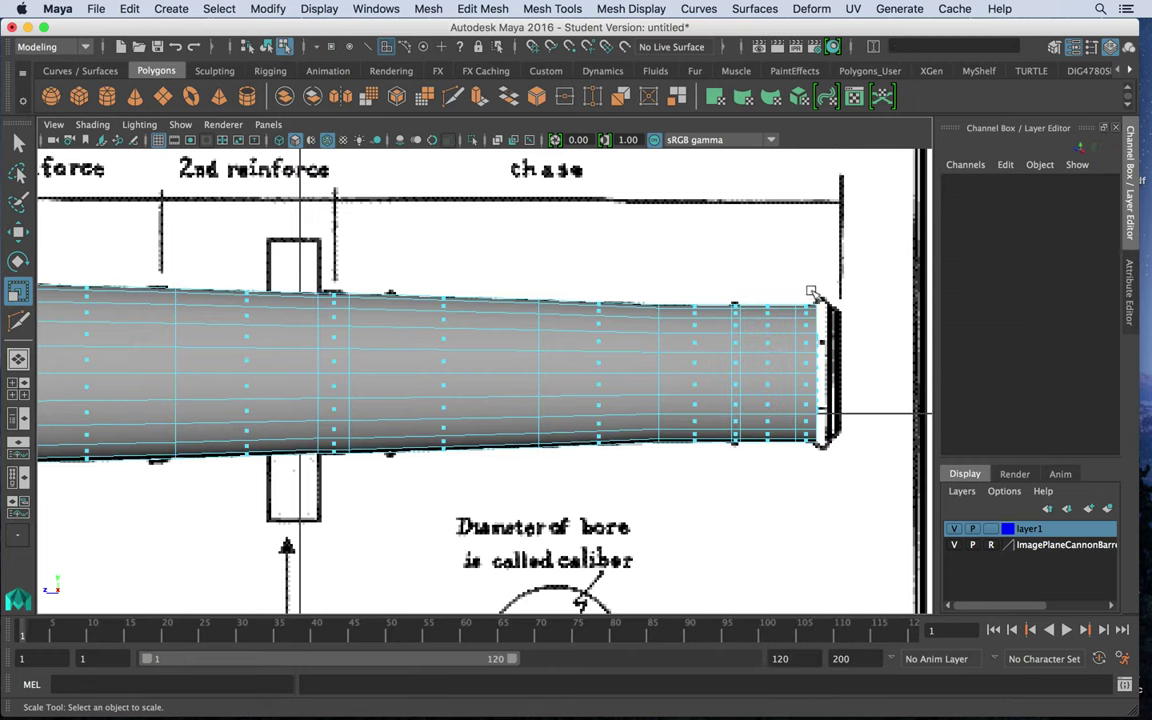
drag(845, 466, 851, 521)
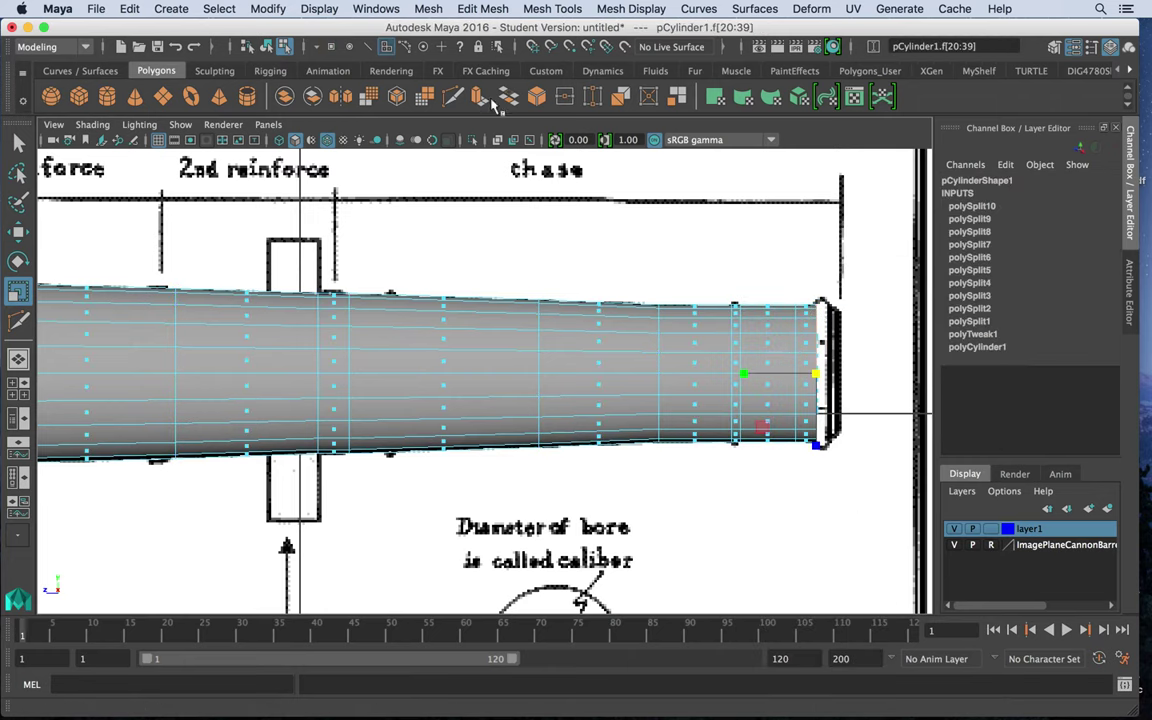
click(428, 8)
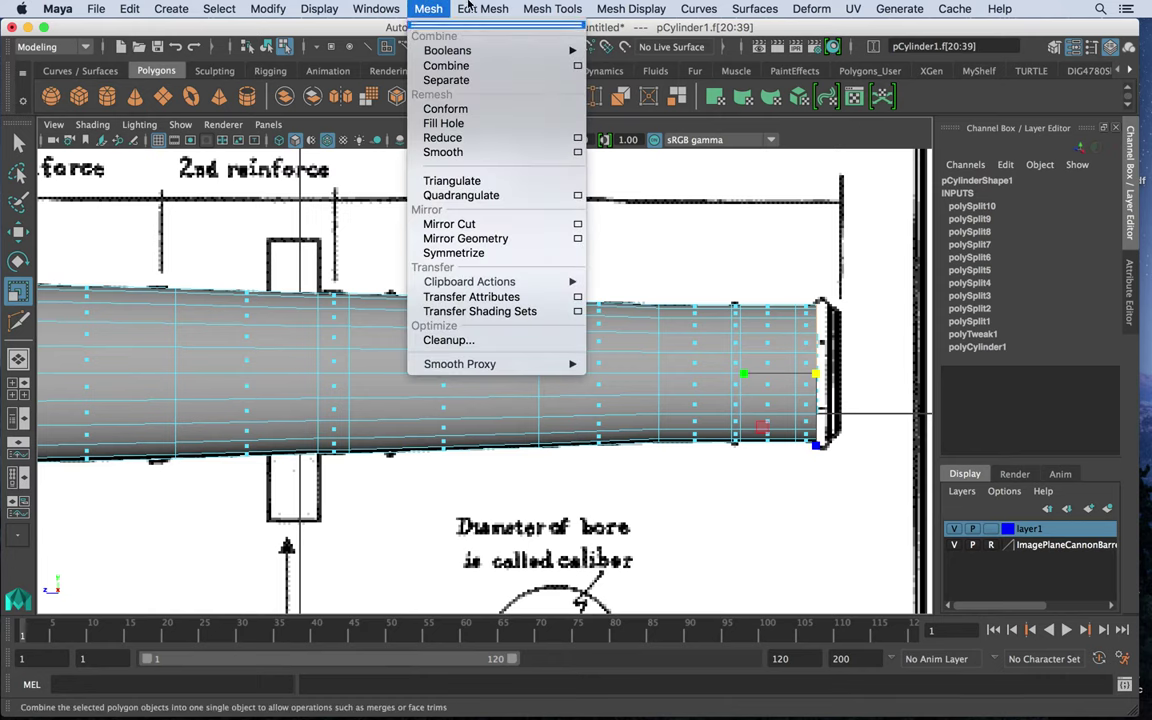
mouse_move(483, 8)
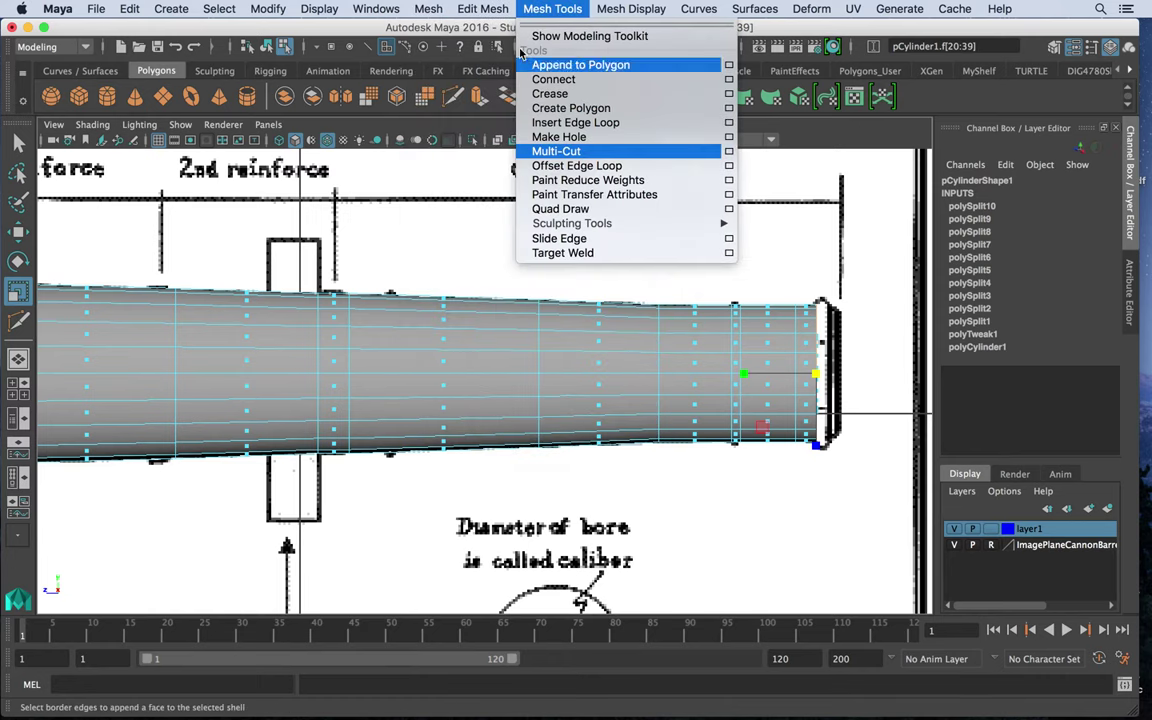
mouse_move(428, 8)
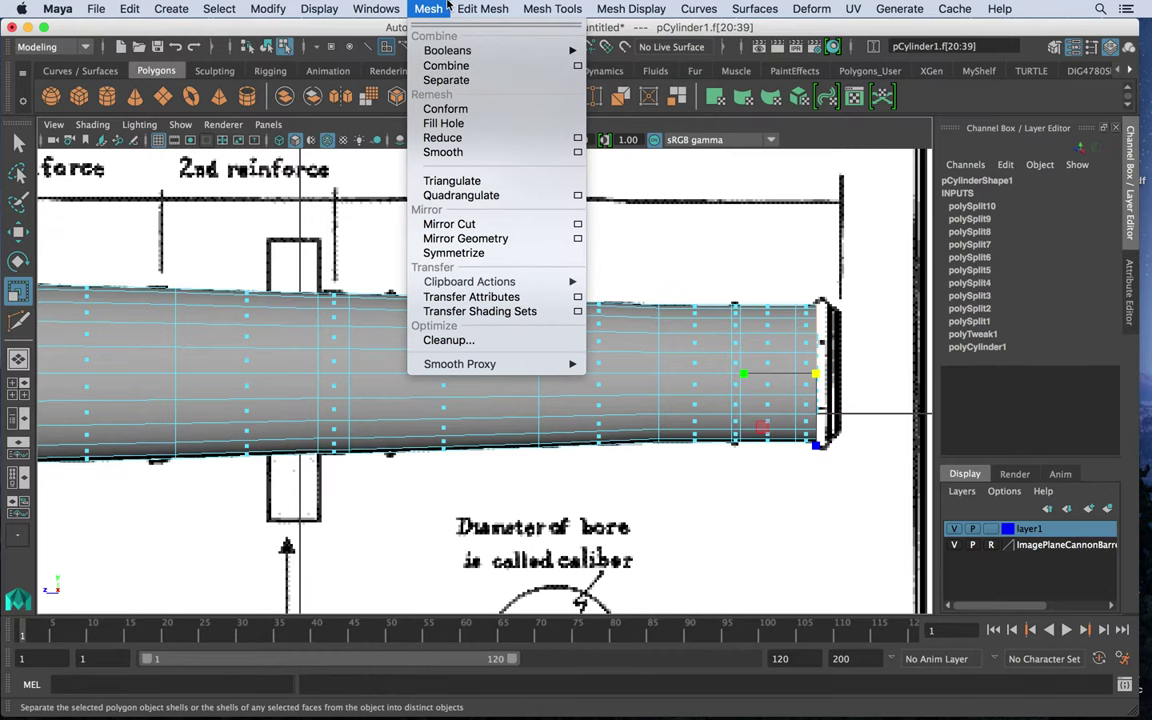
click(486, 137)
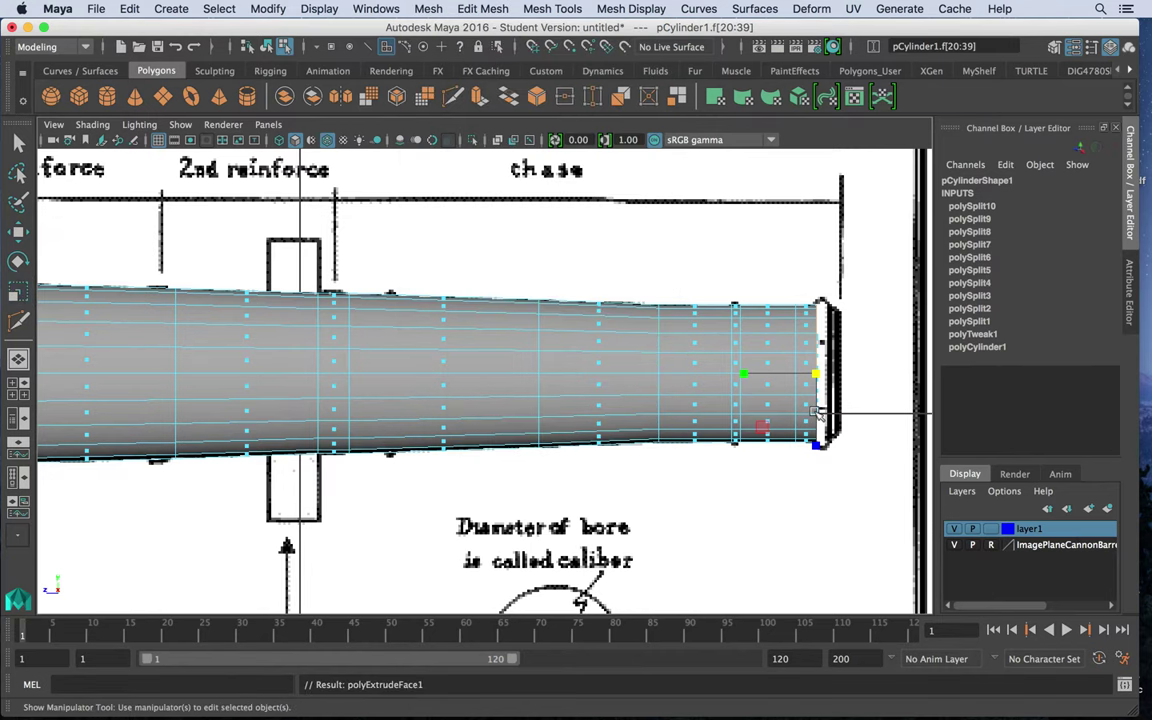
drag(873, 357, 876, 358)
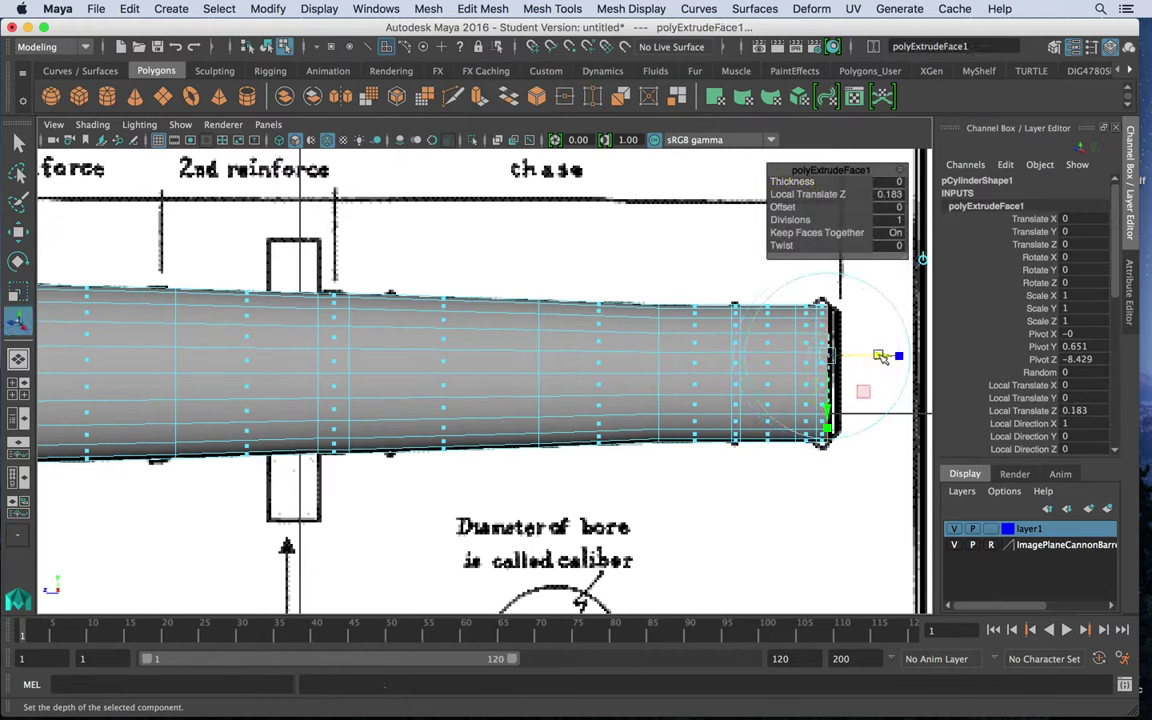
Step: Extrude the newly added muzzle faces with scale 1.1 and a Translate Z of about -0.128 to form the muzzle flare
alt+middle_drag(786, 391, 590, 415)
alt+right_drag(600, 420, 808, 537)
alt+middle_drag(679, 442, 610, 414)
drag(625, 229, 650, 550)
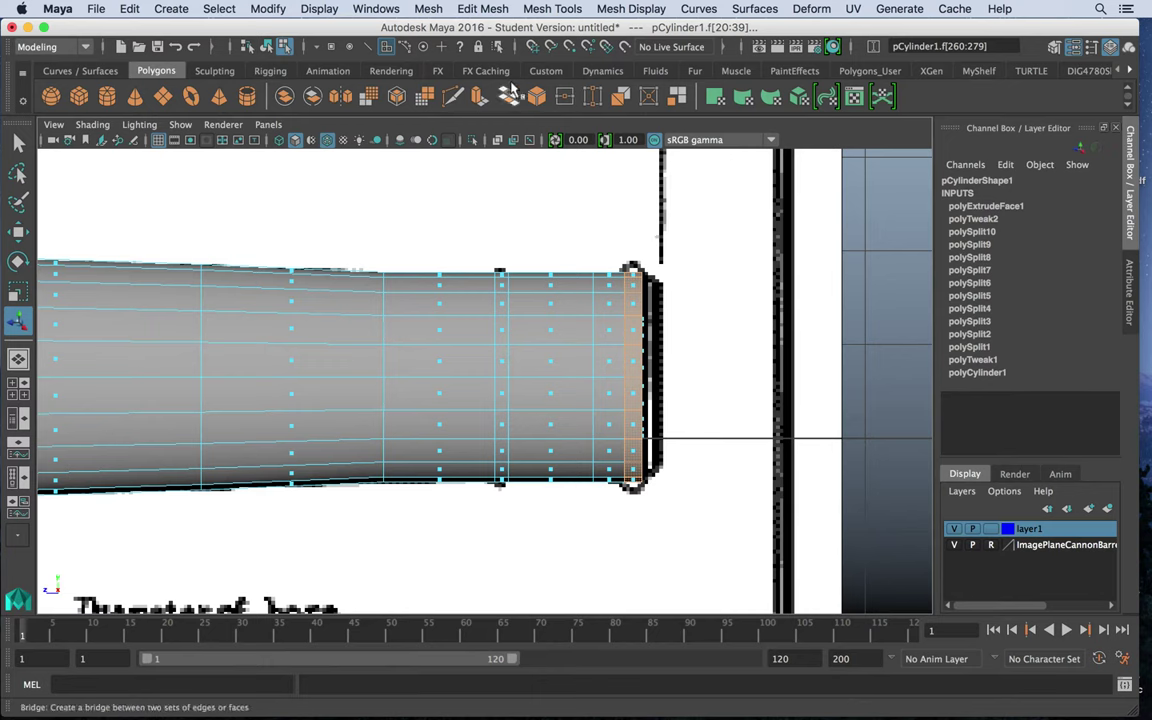
click(424, 95)
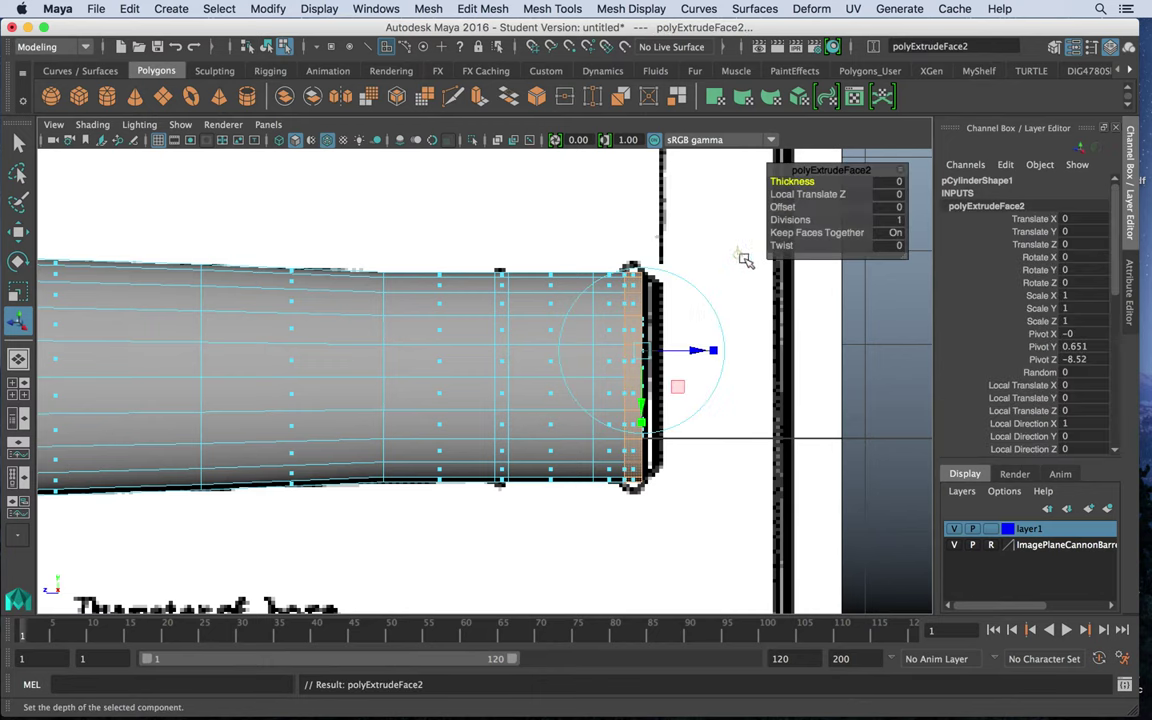
click(740, 259)
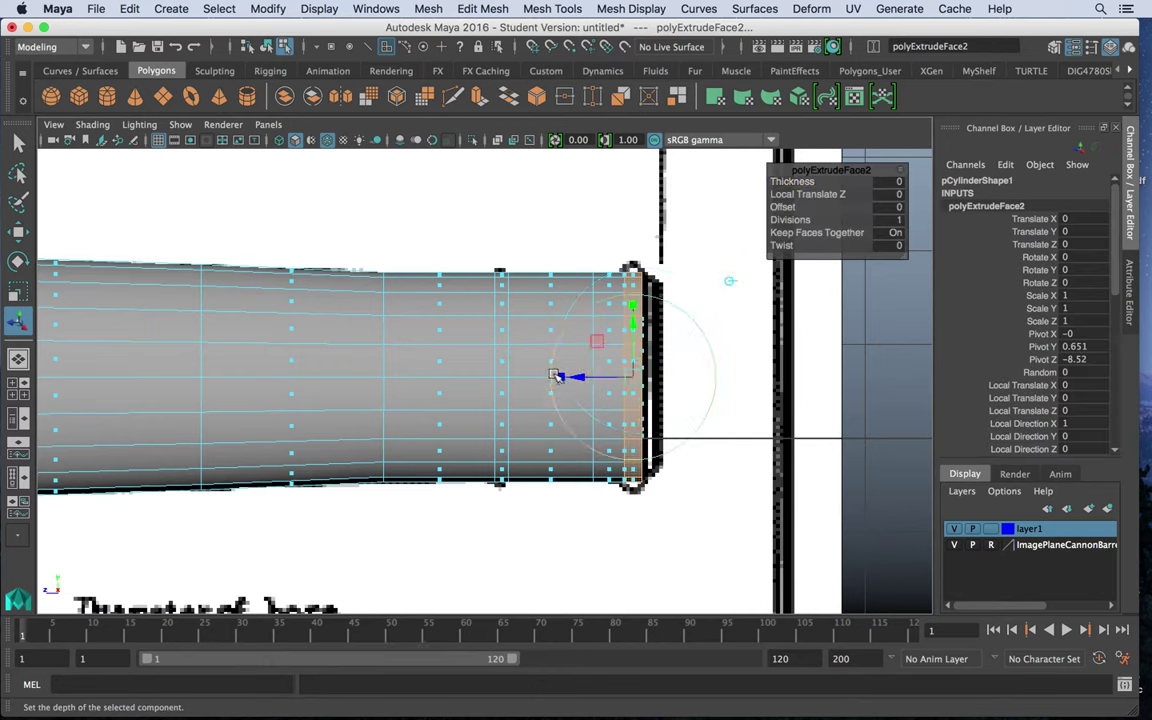
drag(637, 378, 591, 378)
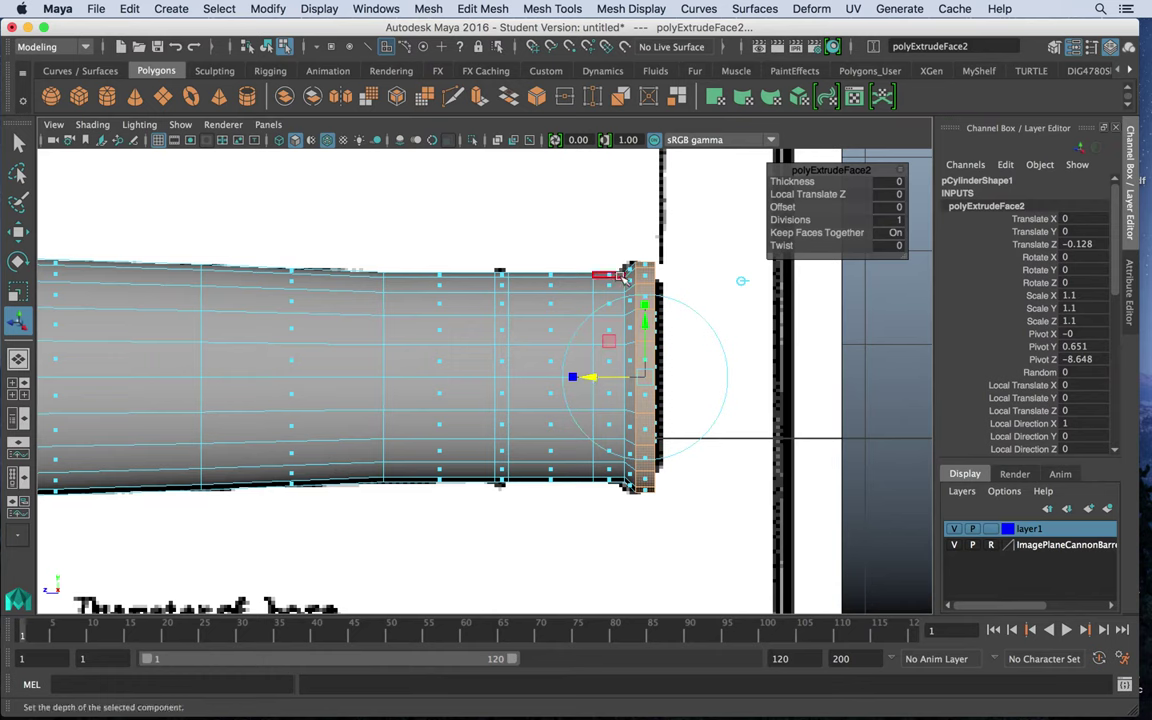
Step: Shift the vertices of the muzzle flare slightly along the barrel toward the breech
right_drag(617, 244, 596, 244)
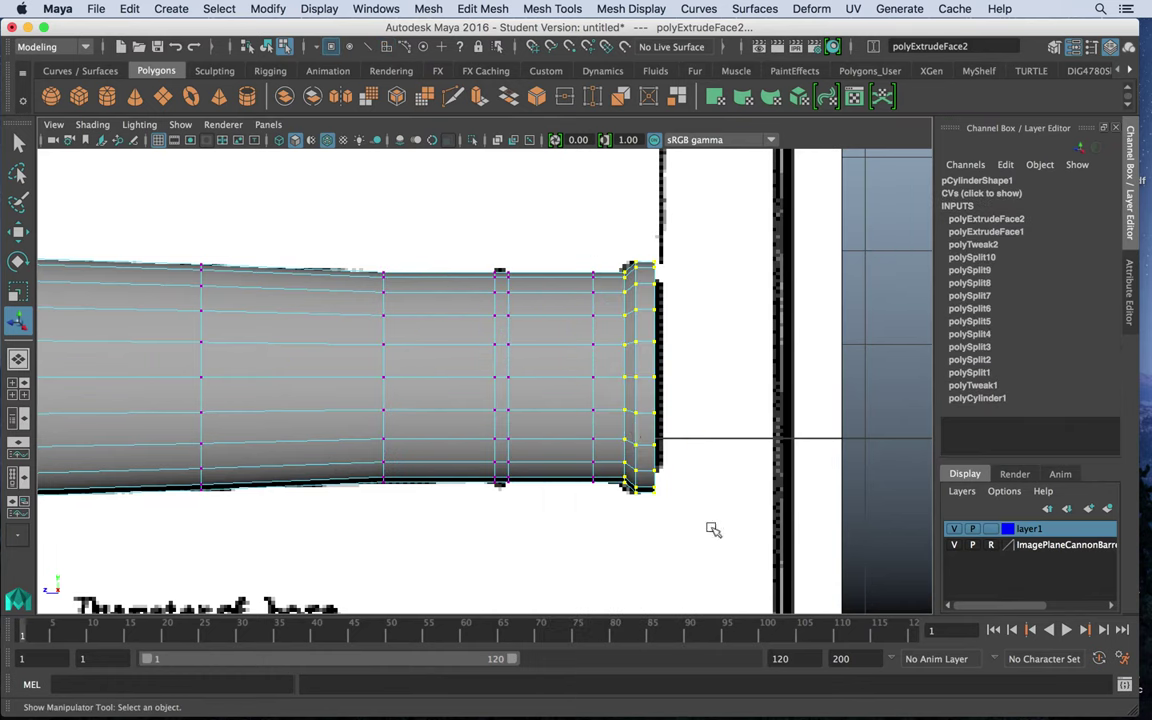
key(w)
drag(602, 378, 594, 378)
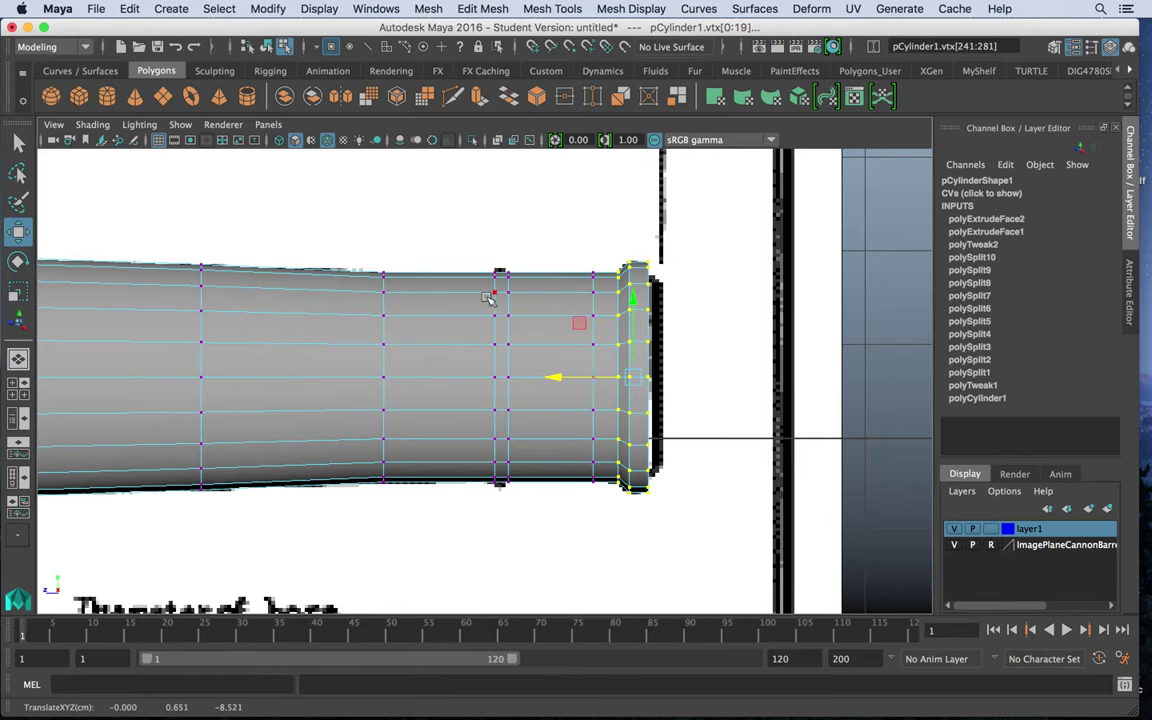
Step: Extrude the narrow face ring just behind the muzzle outward with a Local Translate Z of about 0.075
drag(480, 275, 508, 356)
drag(540, 533, 540, 533)
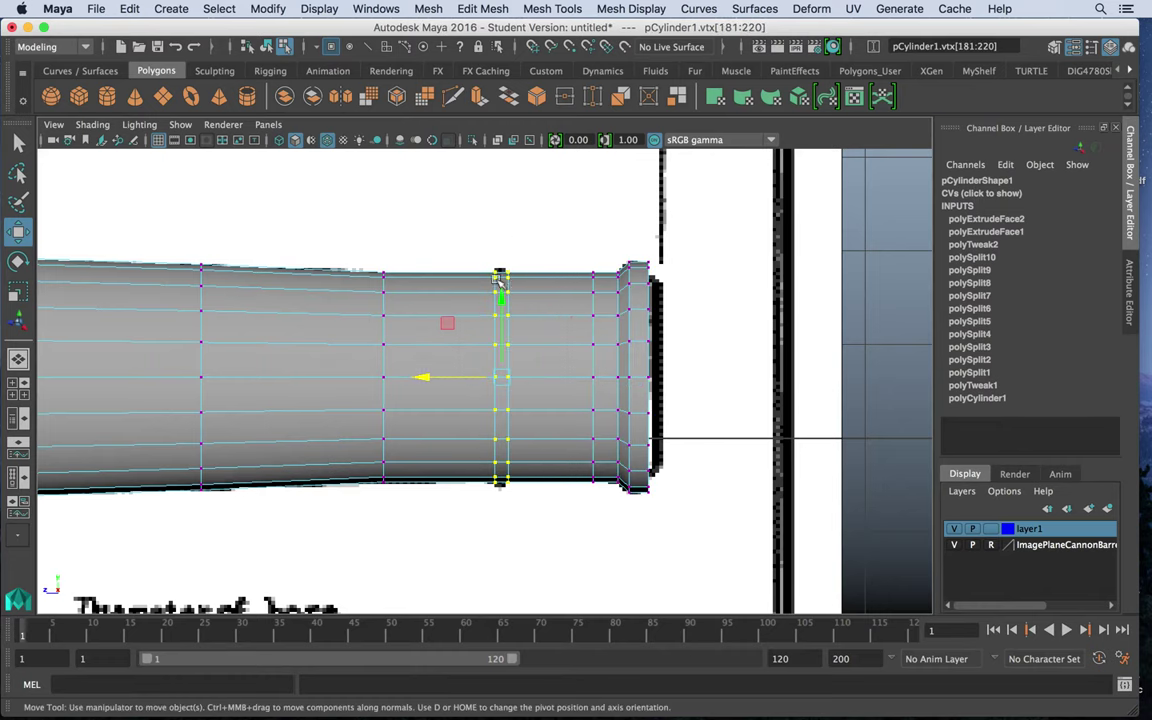
right_drag(508, 243, 509, 285)
drag(481, 236, 525, 577)
click(483, 97)
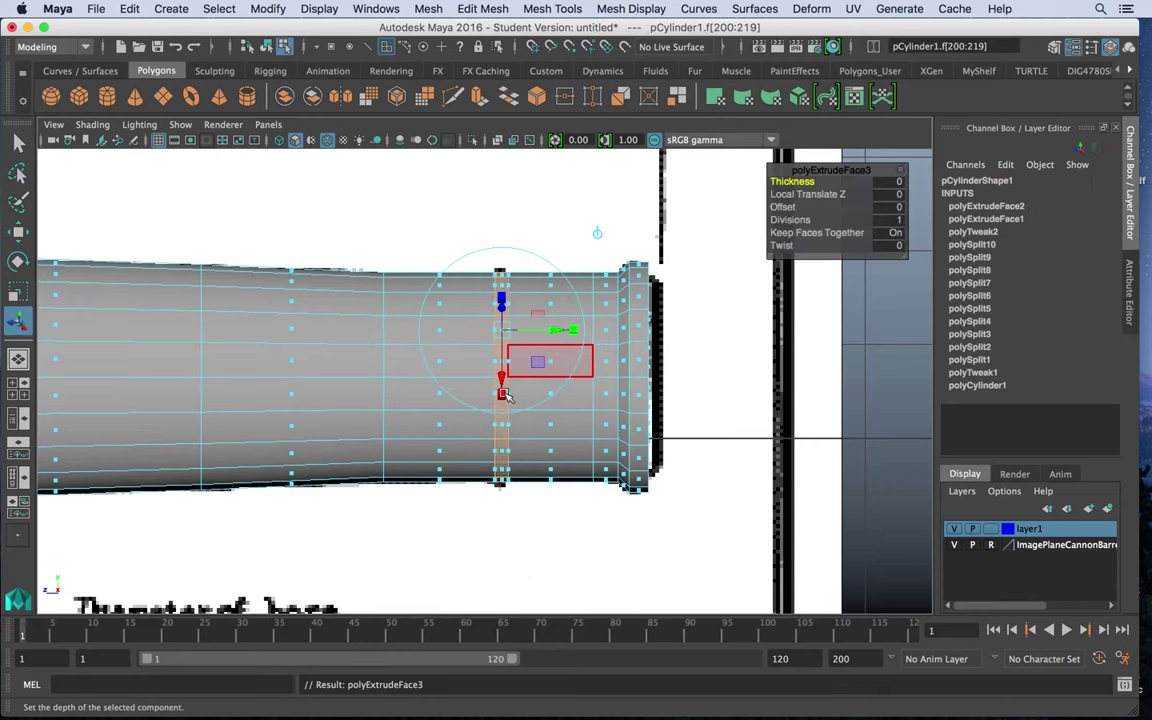
drag(559, 331, 560, 331)
drag(502, 307, 502, 307)
Step: Extrude the face band between the second reinforce and the chase with a Local Translate Z of about 0.094, undoing any extra change
key(space)
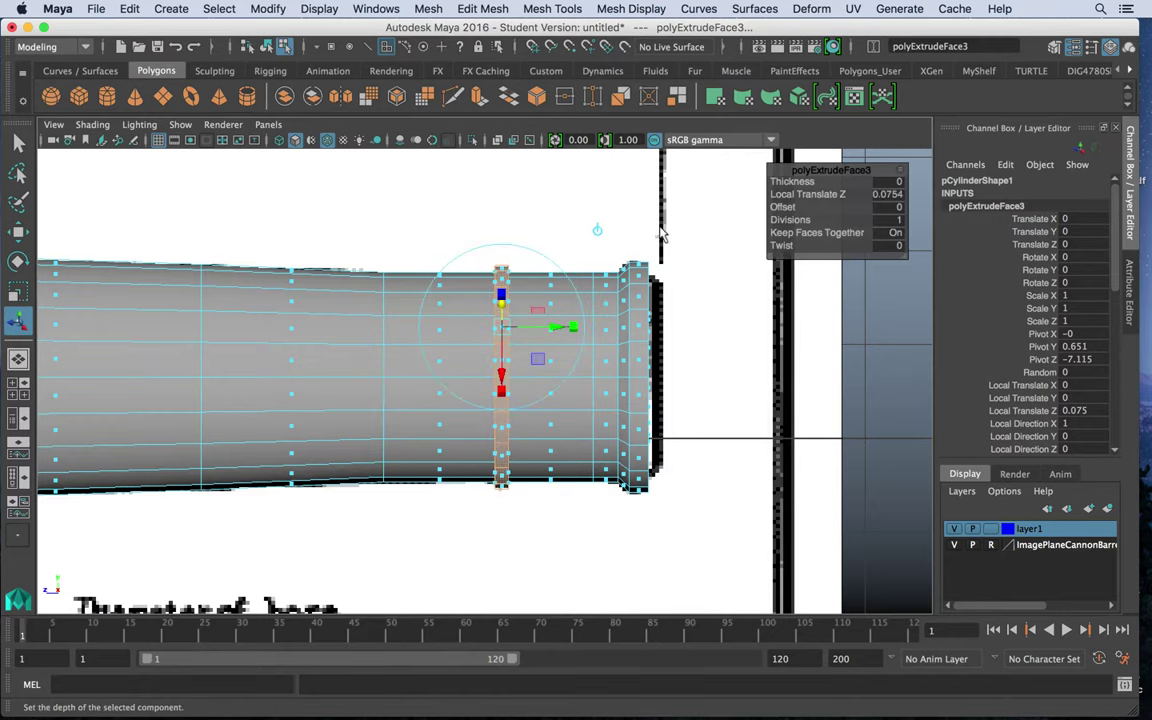
key(space)
alt+drag(600, 272, 368, 283)
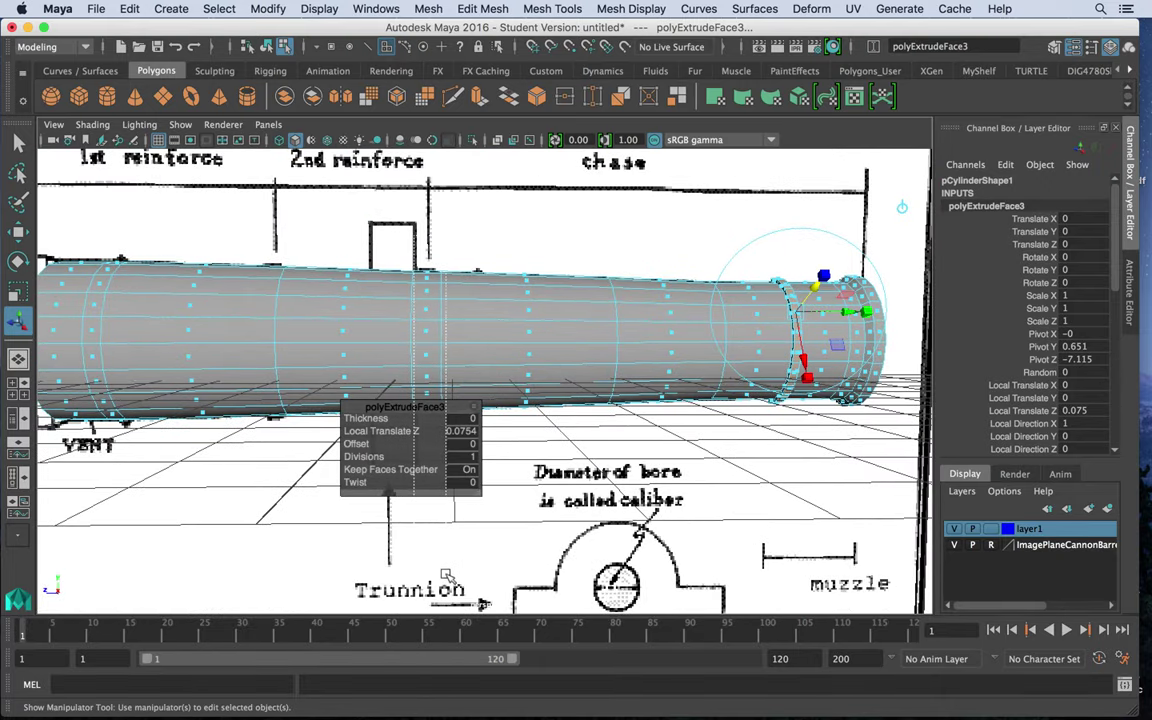
drag(617, 343, 456, 364)
alt+drag(515, 326, 525, 352)
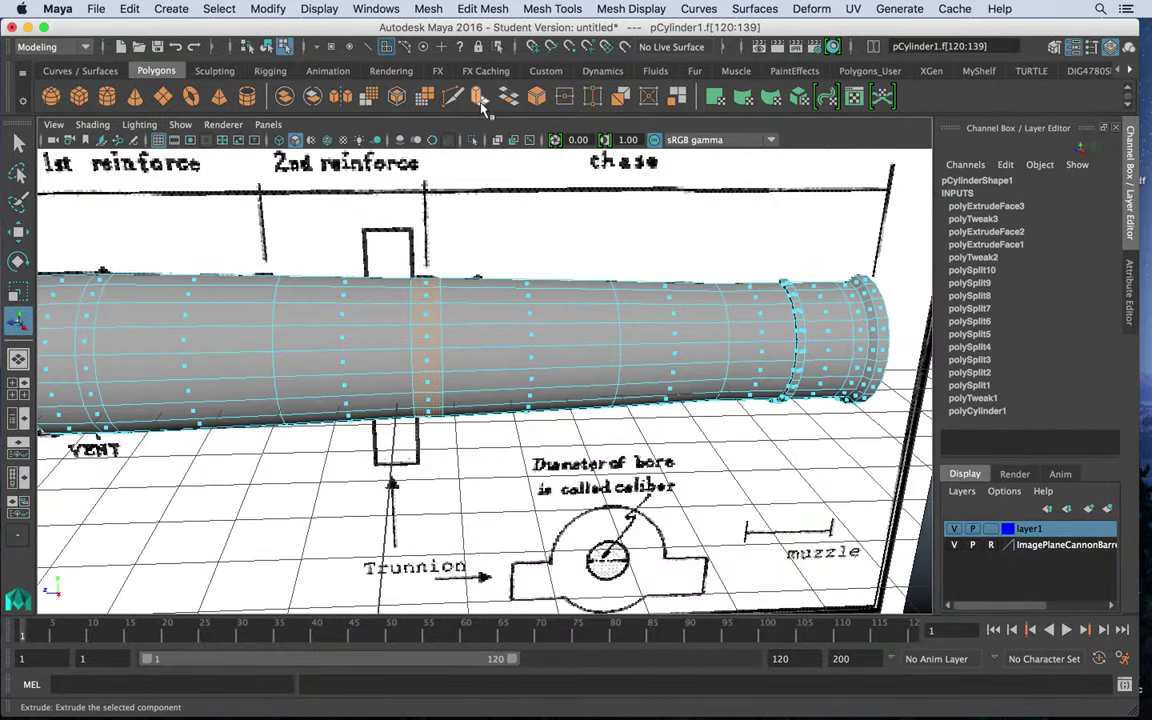
key(ctrl+e)
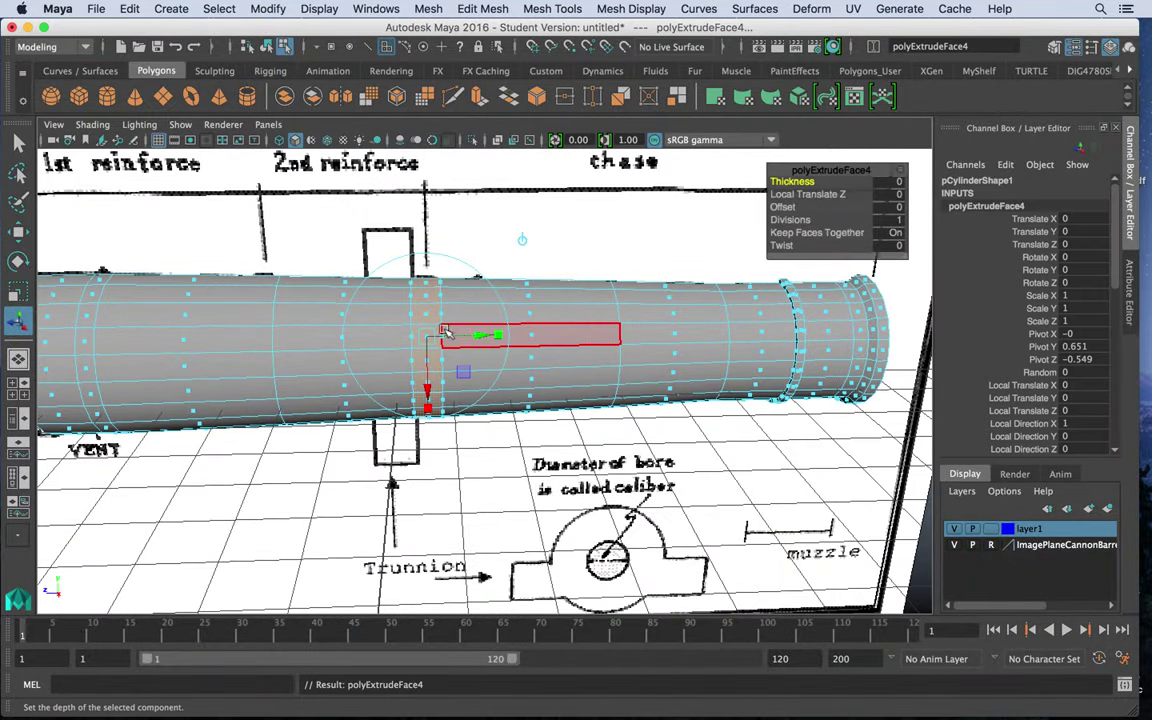
alt+drag(446, 331, 468, 281)
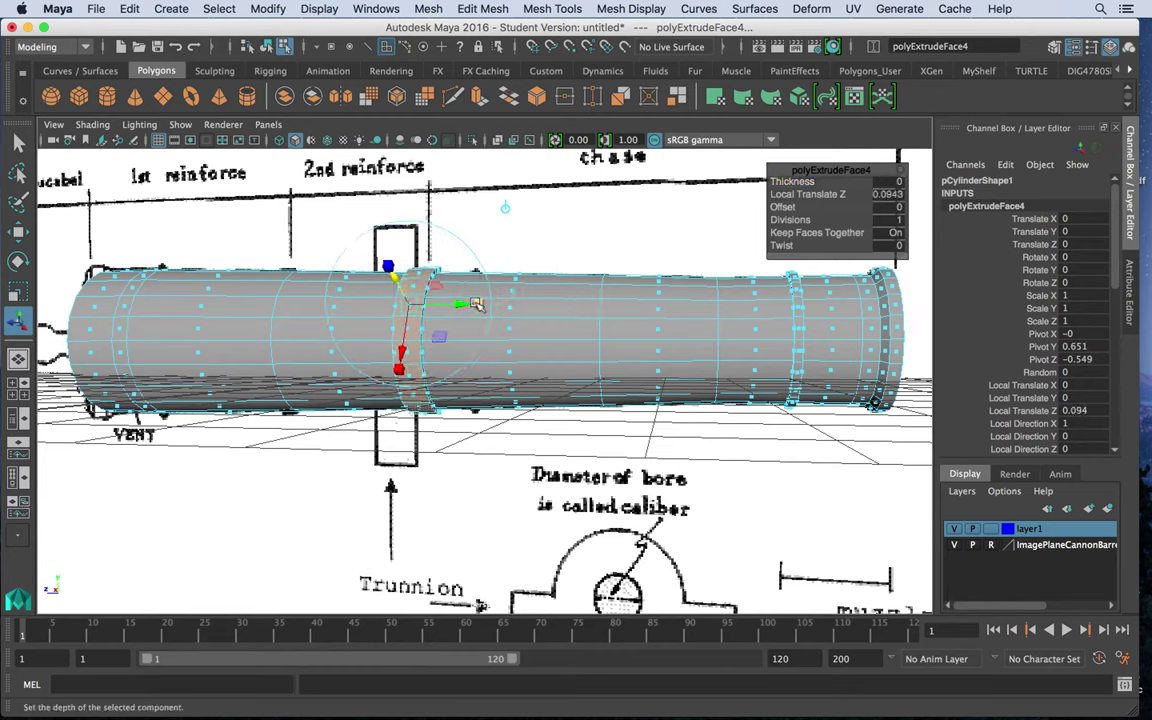
mouse_move(457, 304)
mouse_down()
mouse_move(475, 305)
mouse_move(446, 306)
mouse_move(439, 319)
mouse_up()
key(super+z)
Step: Extrude the narrow face ring near the vent on the first reinforce with a Local Translate Z of about 0.104
alt+middle_drag(316, 329, 551, 348)
alt+drag(440, 331, 411, 327)
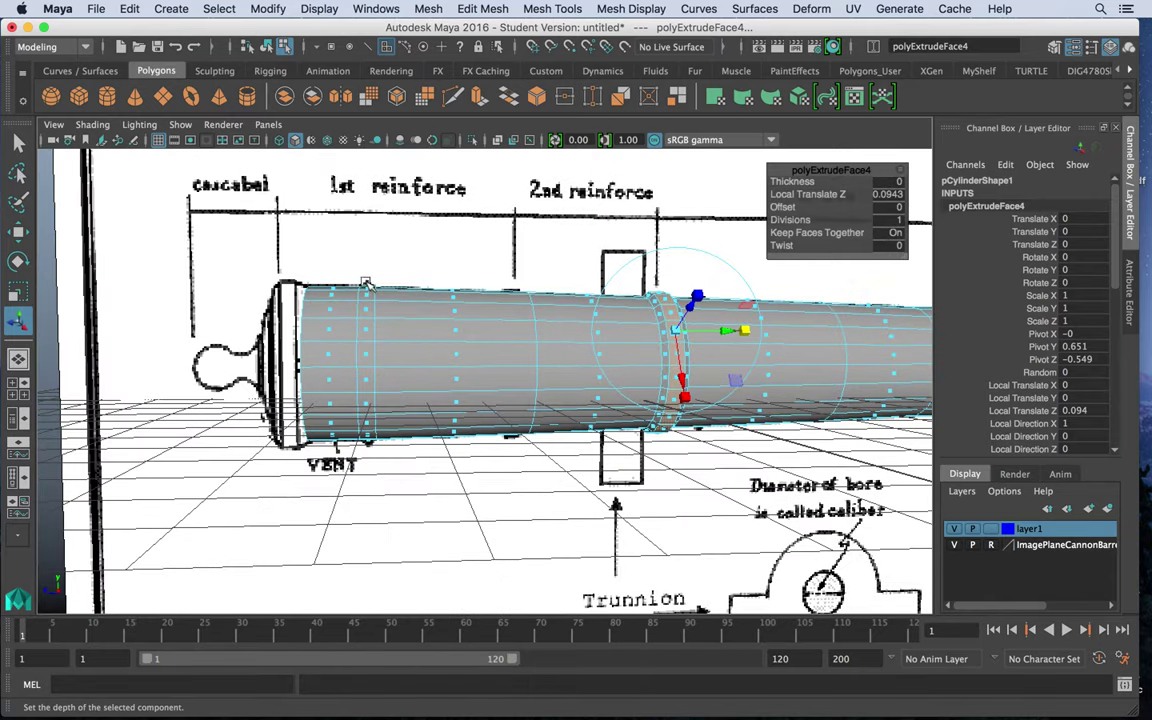
drag(362, 279, 399, 525)
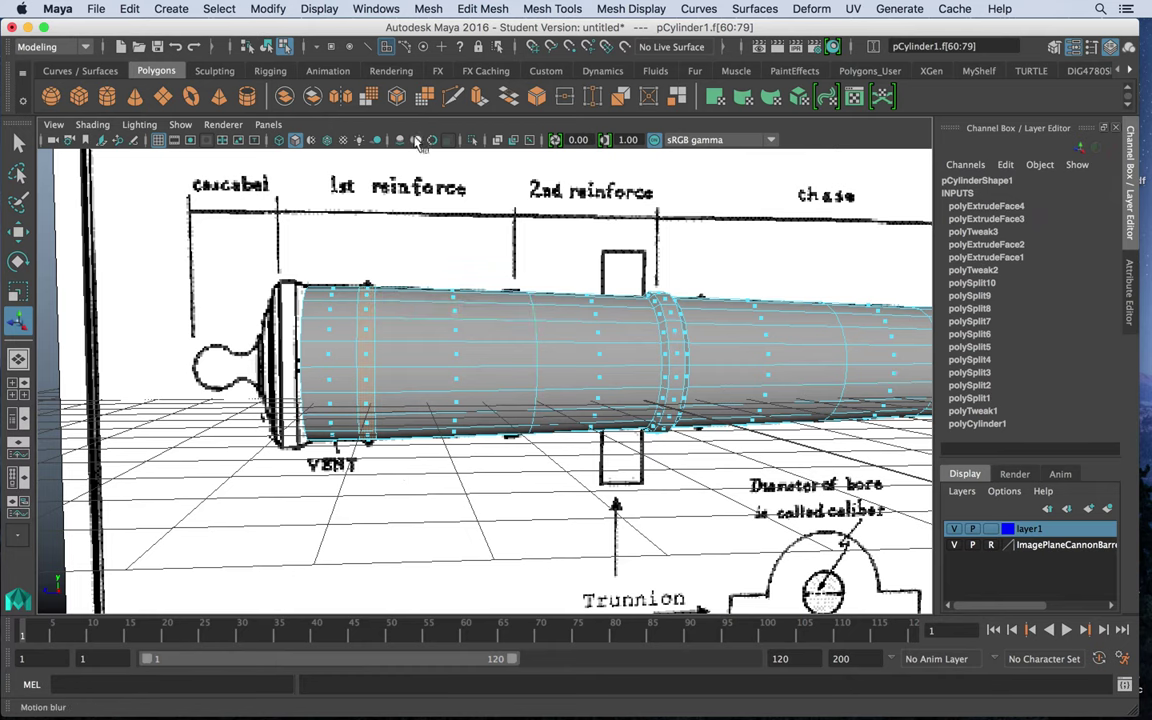
click(479, 97)
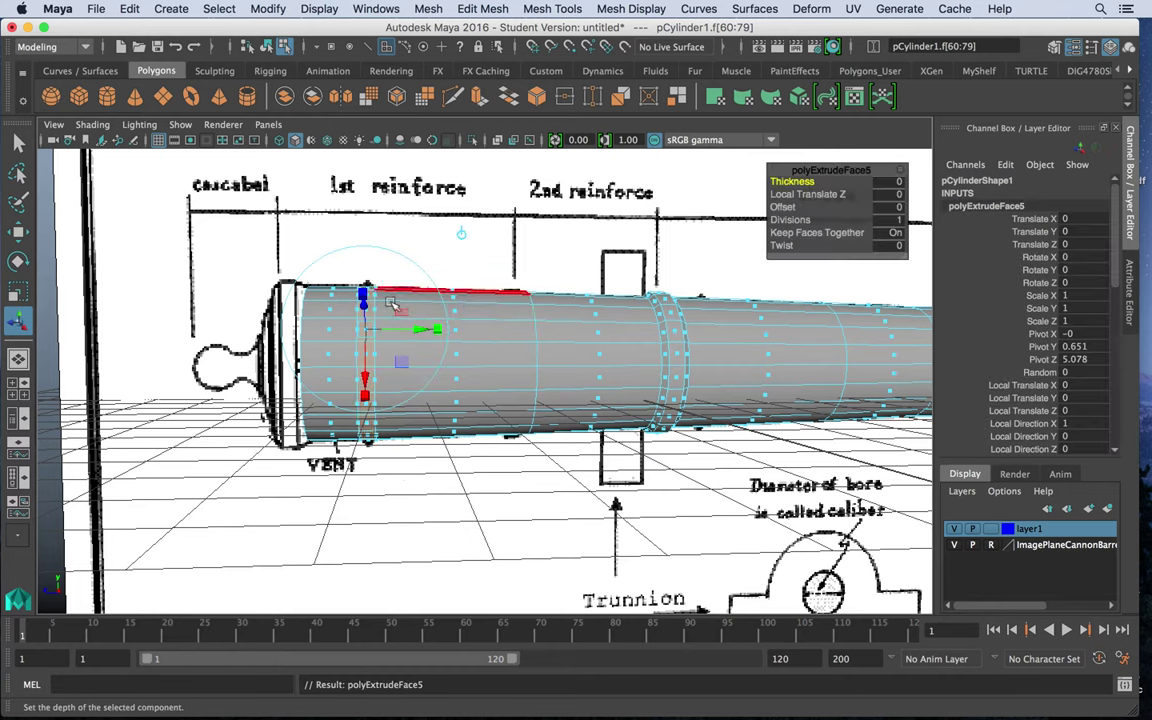
drag(366, 308, 399, 336)
drag(327, 314, 334, 320)
drag(417, 334, 466, 316)
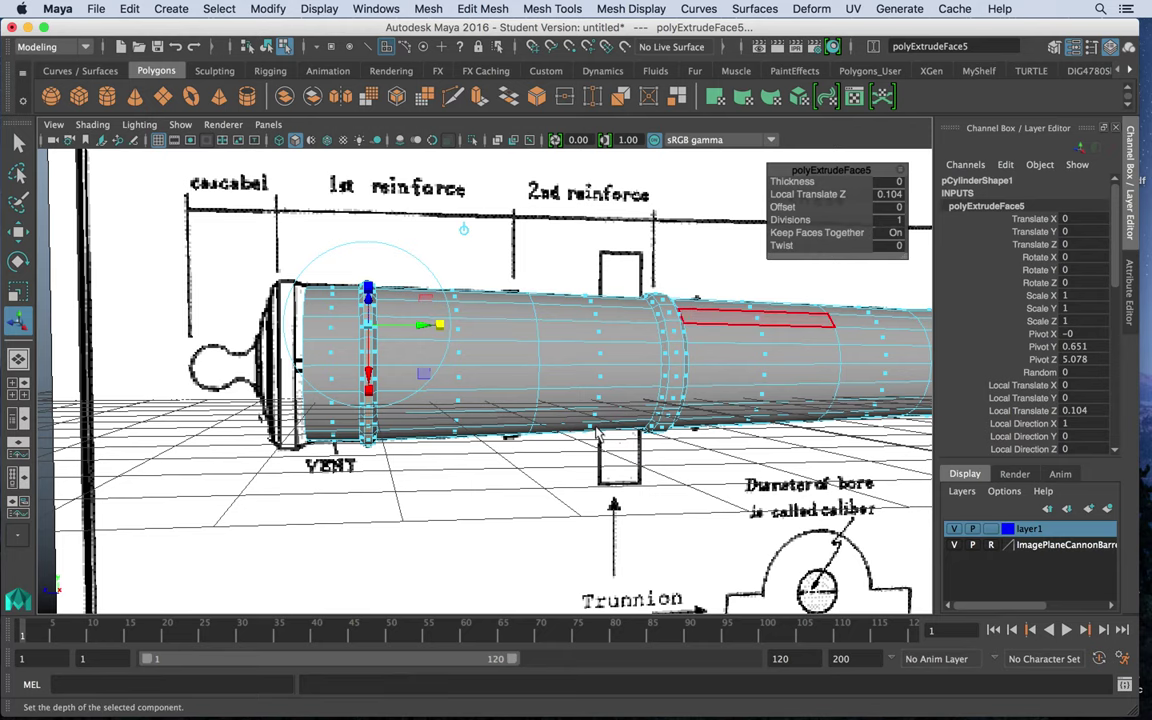
Step: Create a polygon sphere in the side view and set its Rotate X to 90
key(space)
key(space)
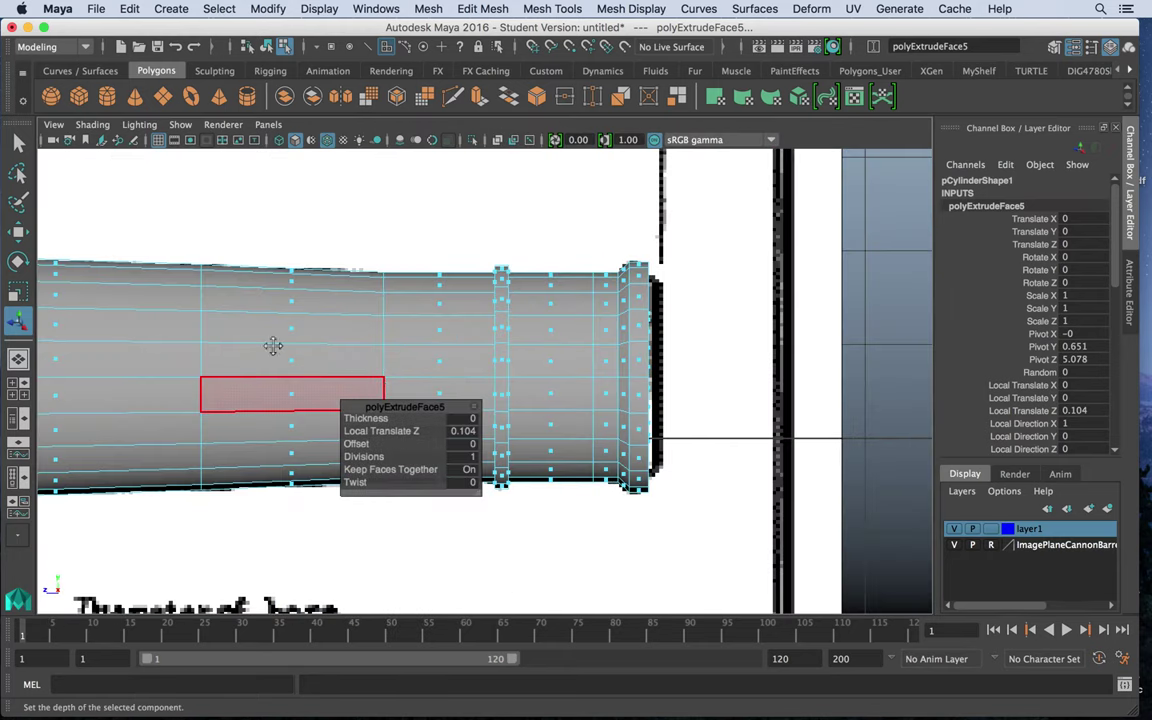
alt+middle_drag(275, 345, 650, 329)
alt+right_drag(650, 329, 410, 335)
alt+middle_drag(381, 353, 527, 337)
alt+right_drag(527, 337, 620, 365)
alt+click(465, 373)
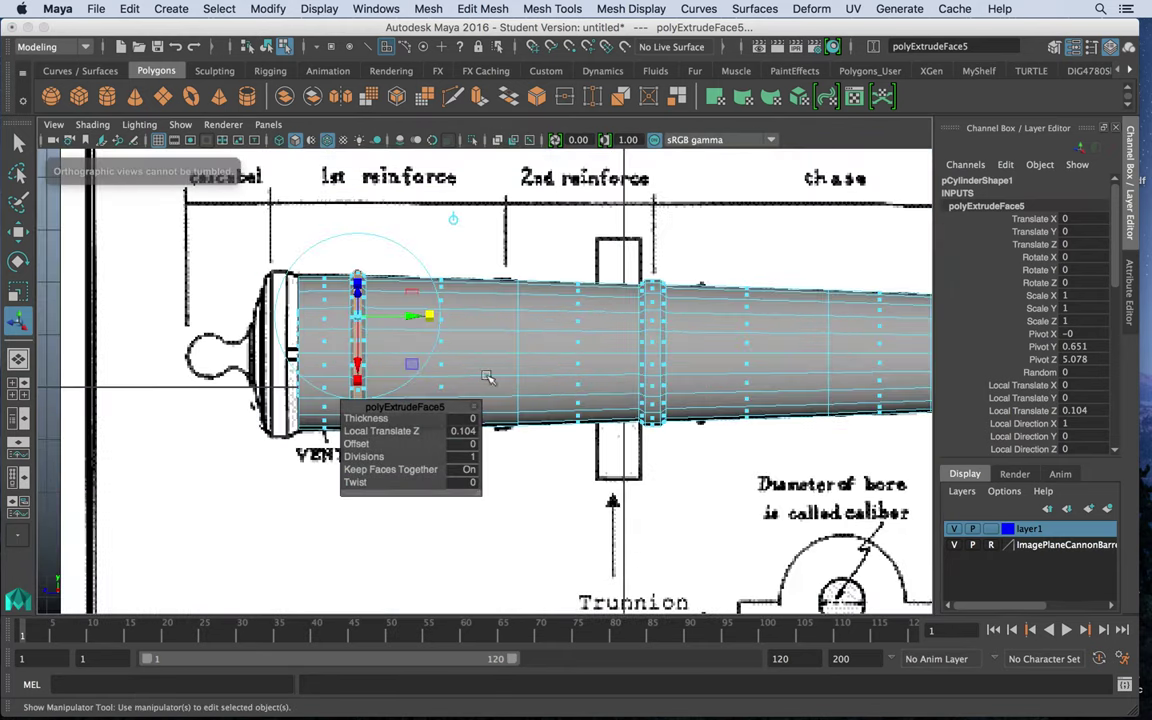
alt+middle_drag(409, 373, 535, 363)
alt+right_drag(535, 363, 603, 412)
alt+middle_drag(603, 413, 618, 370)
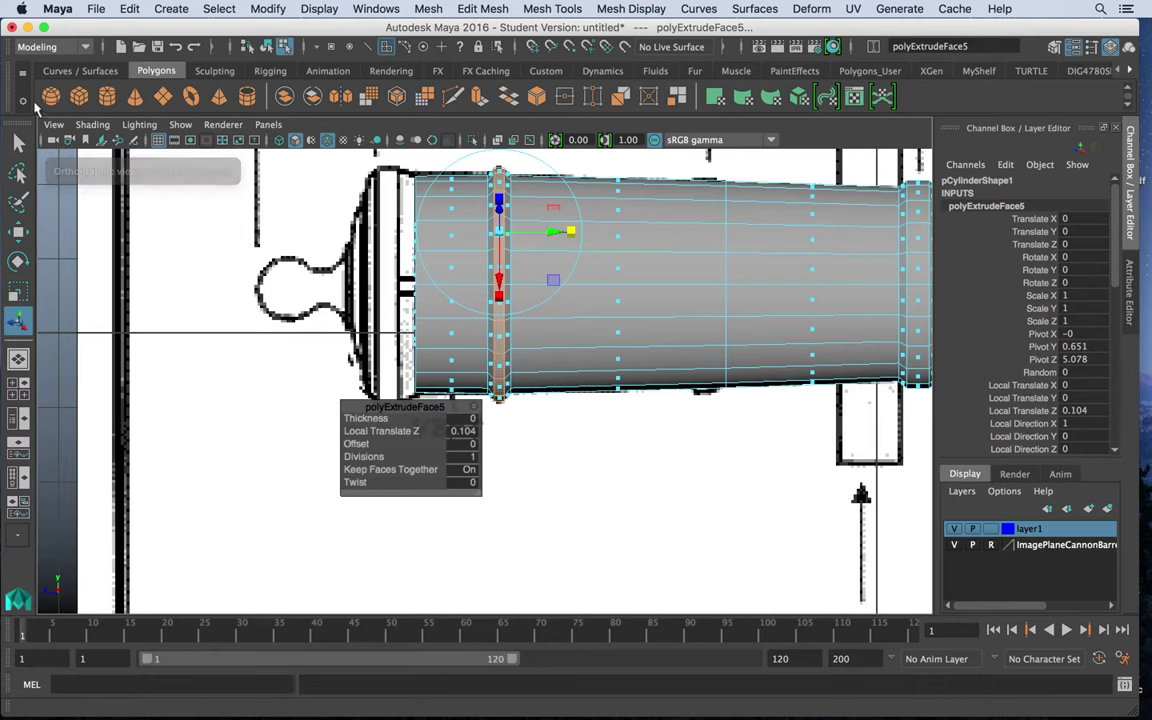
click(55, 98)
alt+right_drag(681, 447, 692, 350)
key(r)
key(e)
drag(705, 287, 647, 385)
click(1082, 231)
text(90)
key(Return)
Step: Move the sphere to the breech end at Translate Y 0.578 and Z 6.5, and scale it uniformly to about 1.58
key(w)
drag(655, 350, 342, 350)
key(r)
drag(420, 350, 427, 324)
key(q)
key(w)
key(r)
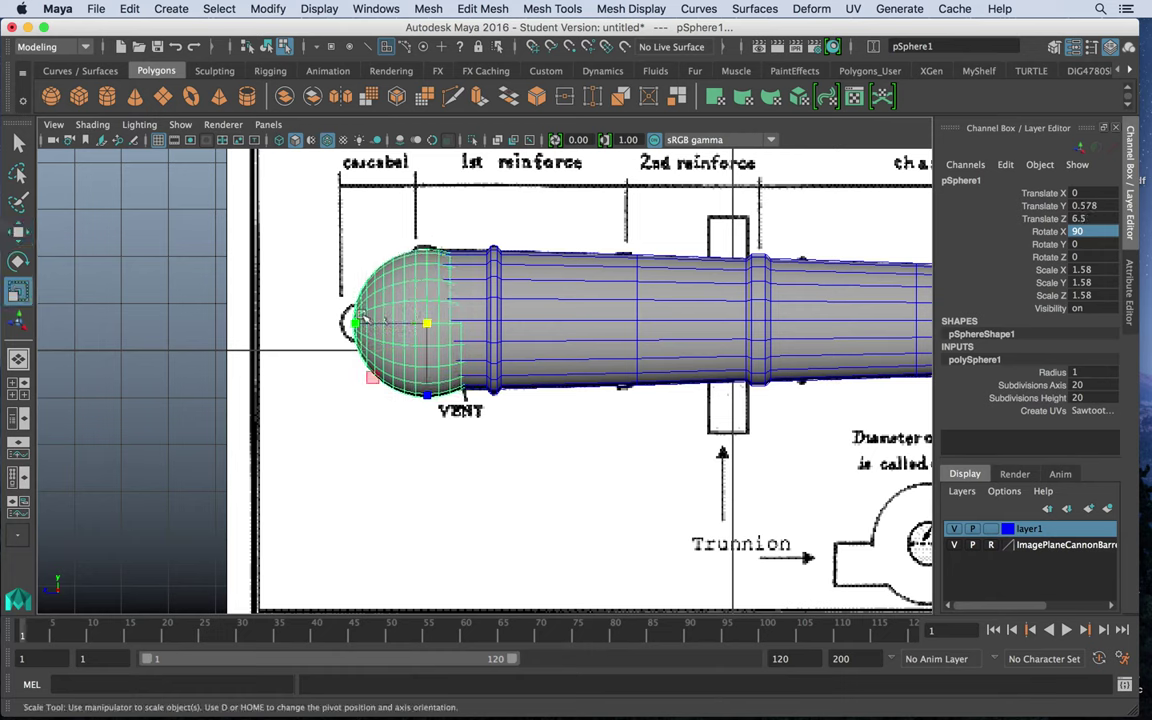
Step: Flatten the sphere to a Scale Y of about 0.859 and move it to a Translate Z of about 6.585
drag(350, 322, 384, 322)
key(s)
key(z)
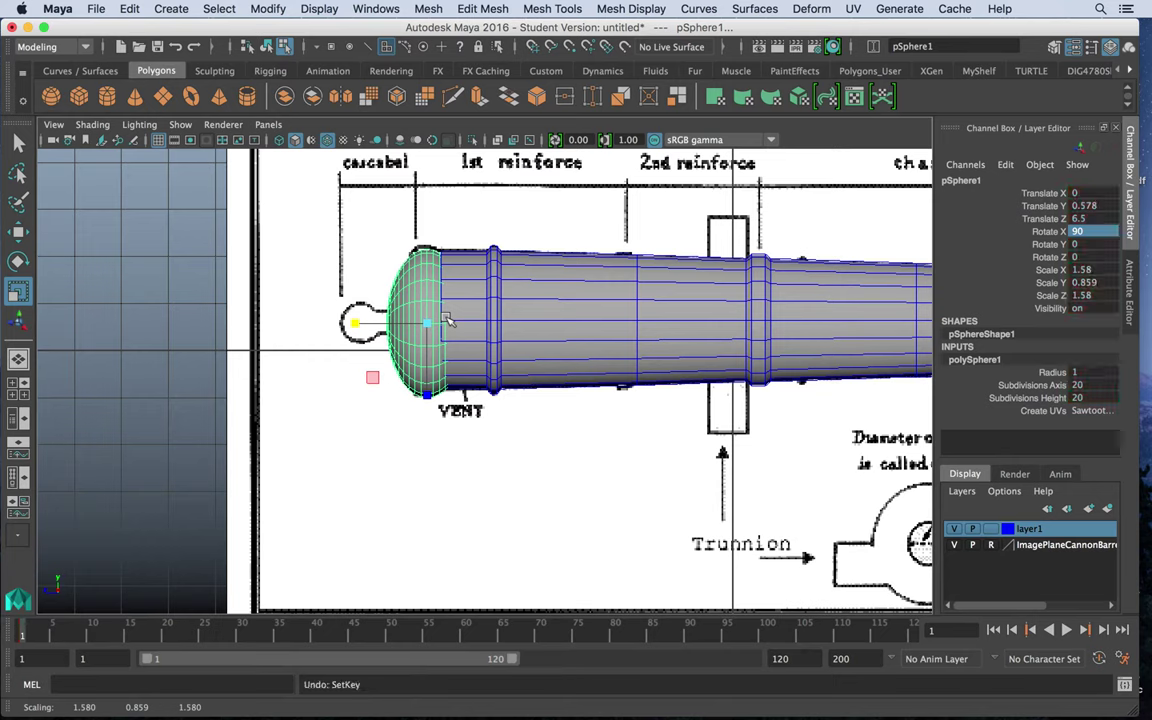
key(w)
mouse_move(377, 323)
mouse_down()
mouse_move(346, 323)
mouse_move(372, 323)
mouse_up()
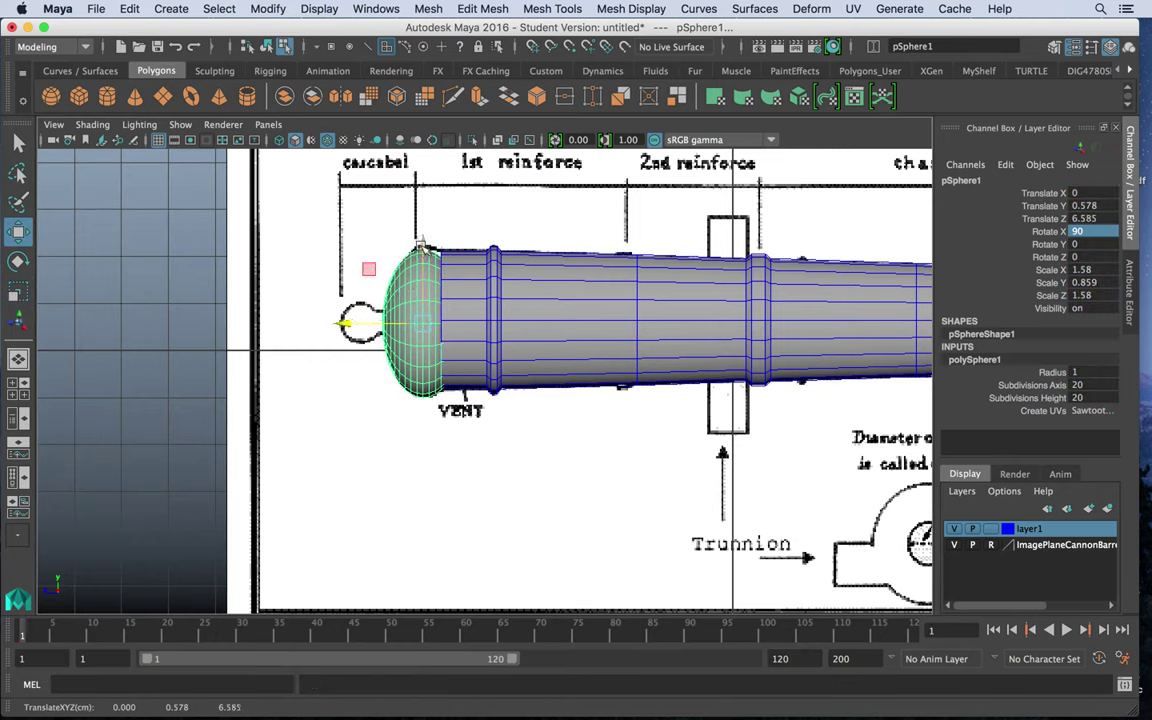
Step: Enlarge the sphere to a Scale X and Z of about 1.636 and raise it to a Translate Y of about 0.647
key(r)
click(425, 326)
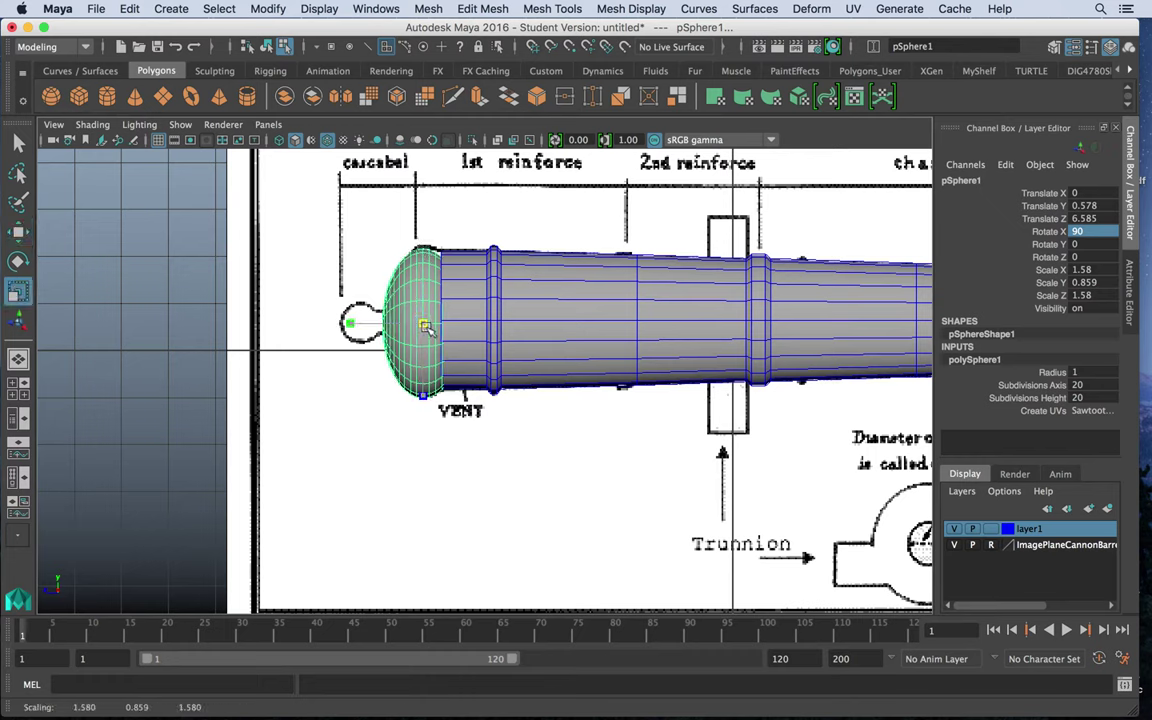
key(w)
drag(425, 297, 425, 295)
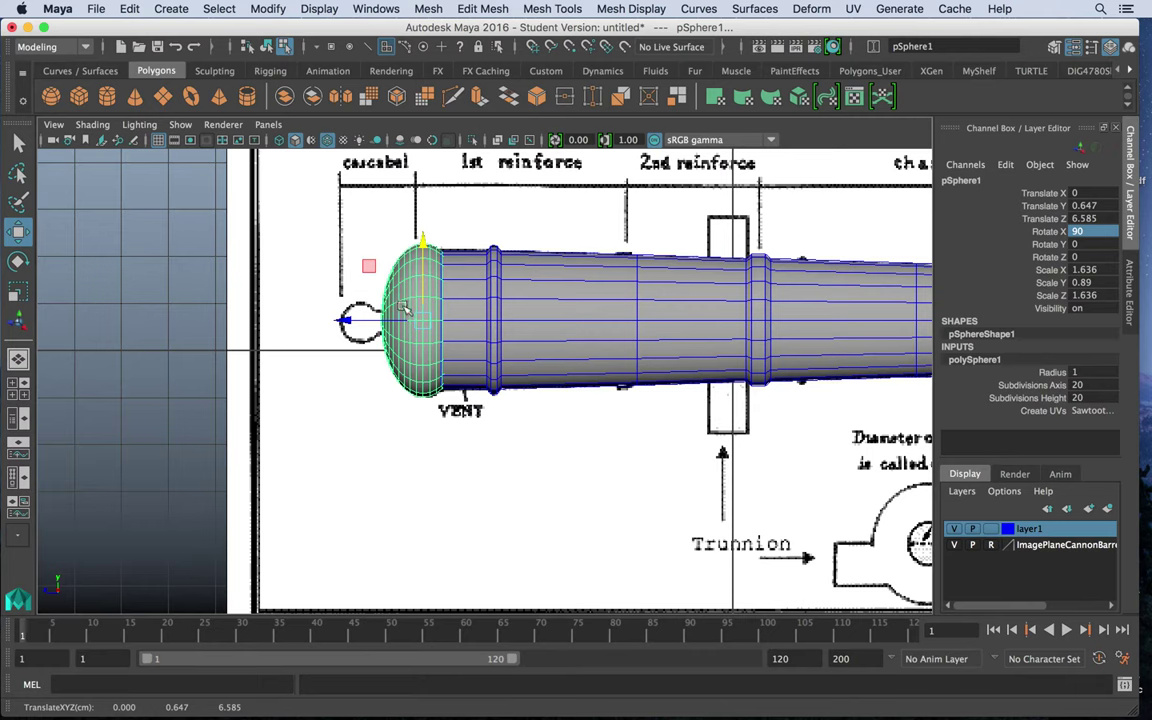
Step: Move the sphere clear of the barrel's breech end and delete the half of its faces facing the barrel
click(363, 316)
key(super+z)
drag(363, 316, 295, 313)
right_drag(303, 260, 362, 245)
drag(427, 435, 433, 473)
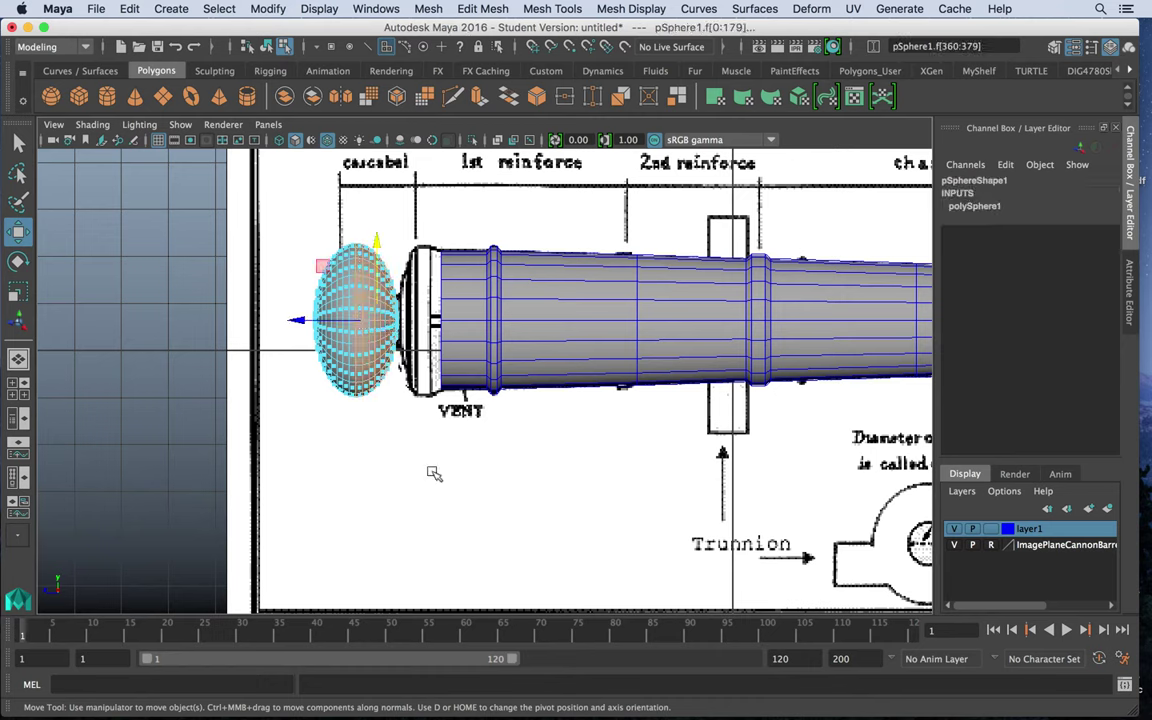
key(Delete)
Step: Move the half sphere back against the breech at Translate Z of about 6.176 and deepen it to a Scale Y of about 1.047
right_drag(325, 248, 398, 226)
click(337, 325)
drag(283, 322, 424, 320)
key(r)
key(w)
scroll(445, 316, up, 5)
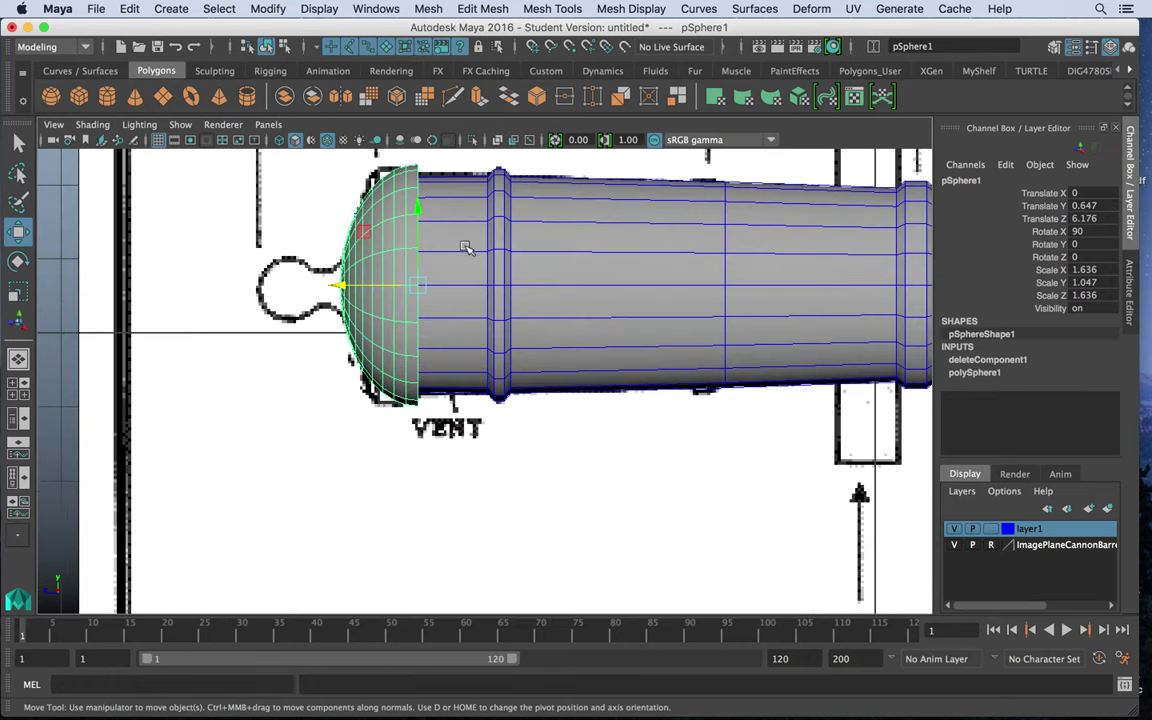
Step: Scale up the dome's vertices from the fourth loop to the tip, and again from the fifth loop, to follow the breech outline
scroll(676, 356, up, 3)
alt+middle_drag(468, 247, 569, 391)
alt+click(591, 319)
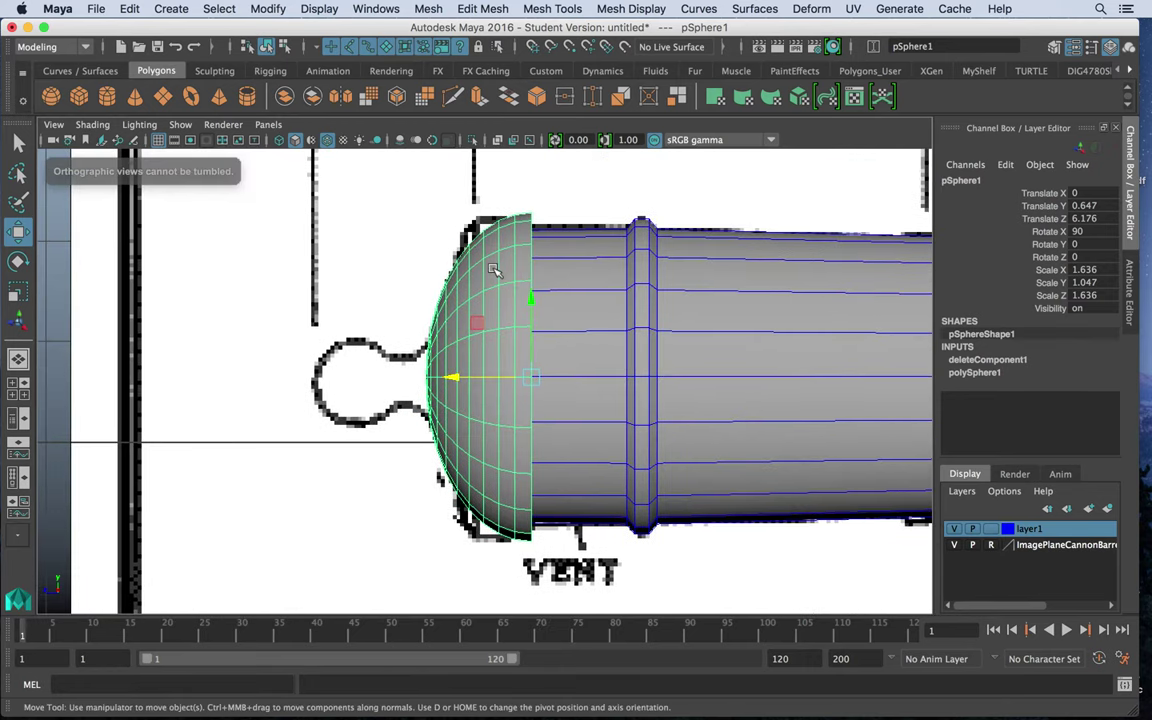
right_drag(493, 270, 432, 236)
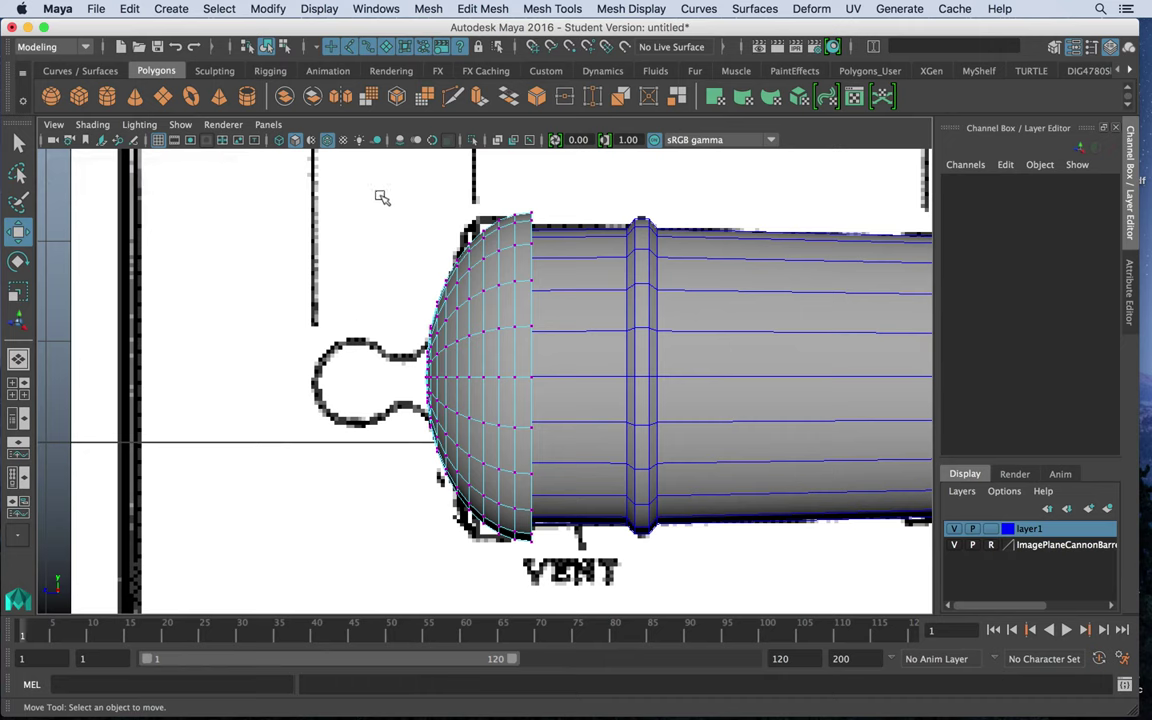
drag(487, 612, 487, 612)
key(r)
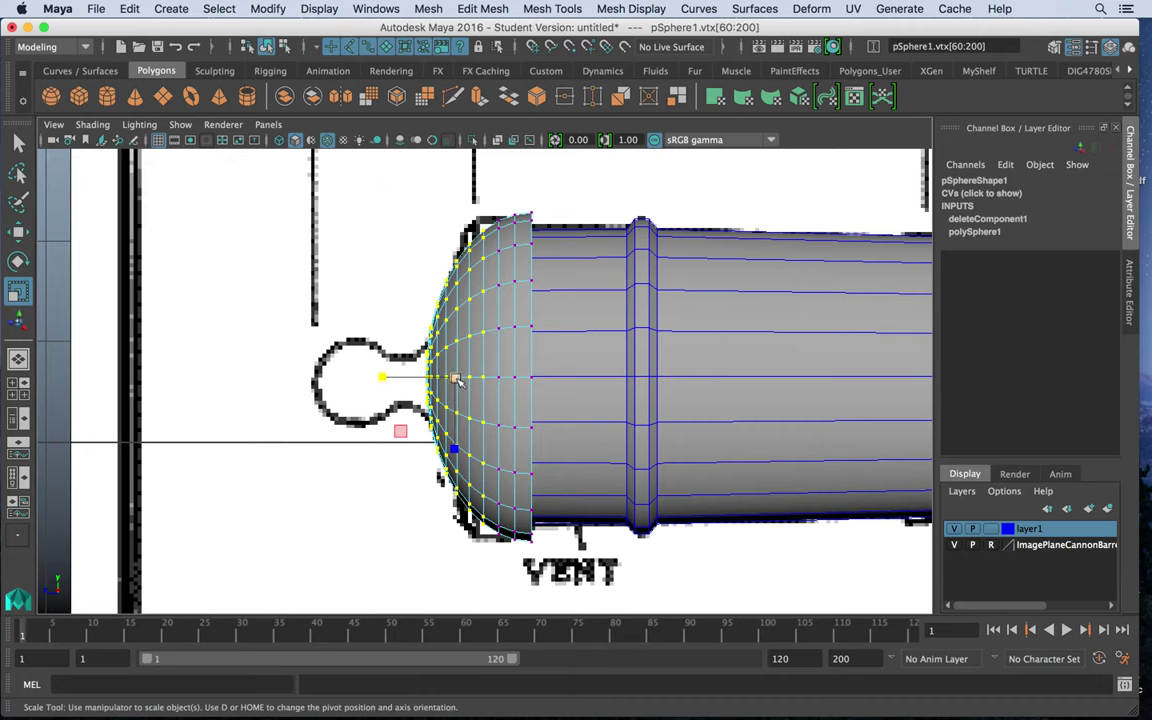
drag(455, 380, 471, 397)
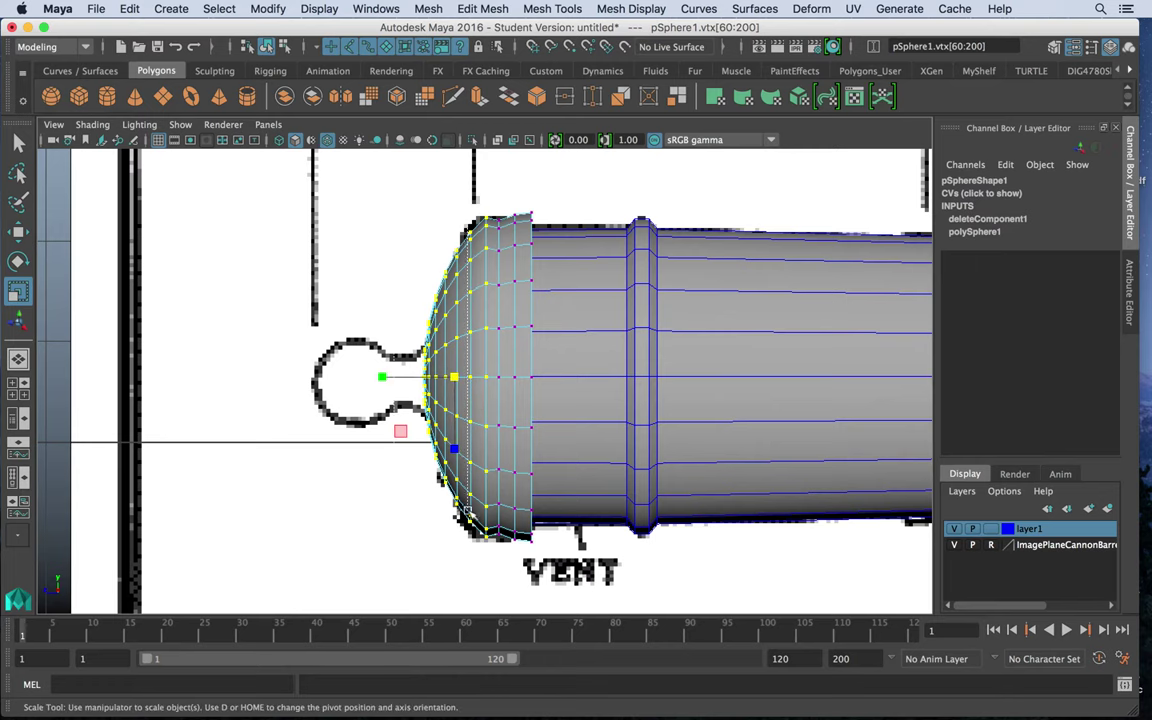
drag(447, 377, 457, 385)
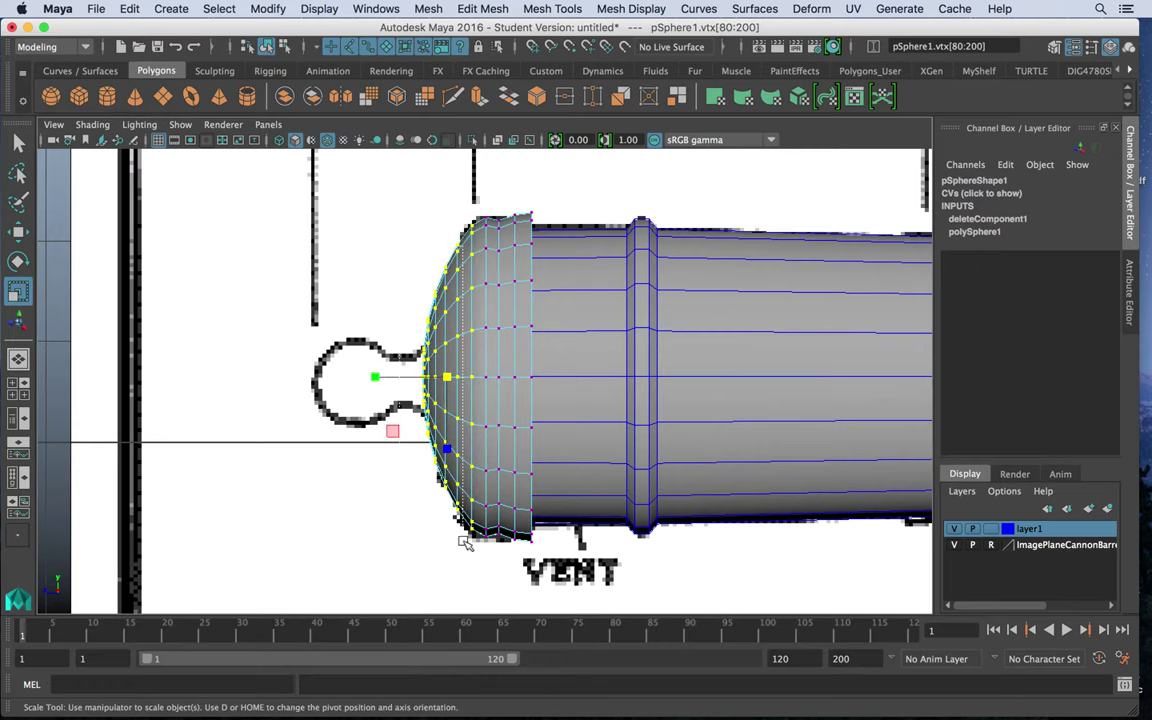
Step: Scale up the vertex loops nearer the dome's tip to fit the outline, with the innermost group at about 1.109
ctrl+drag(462, 527, 460, 527)
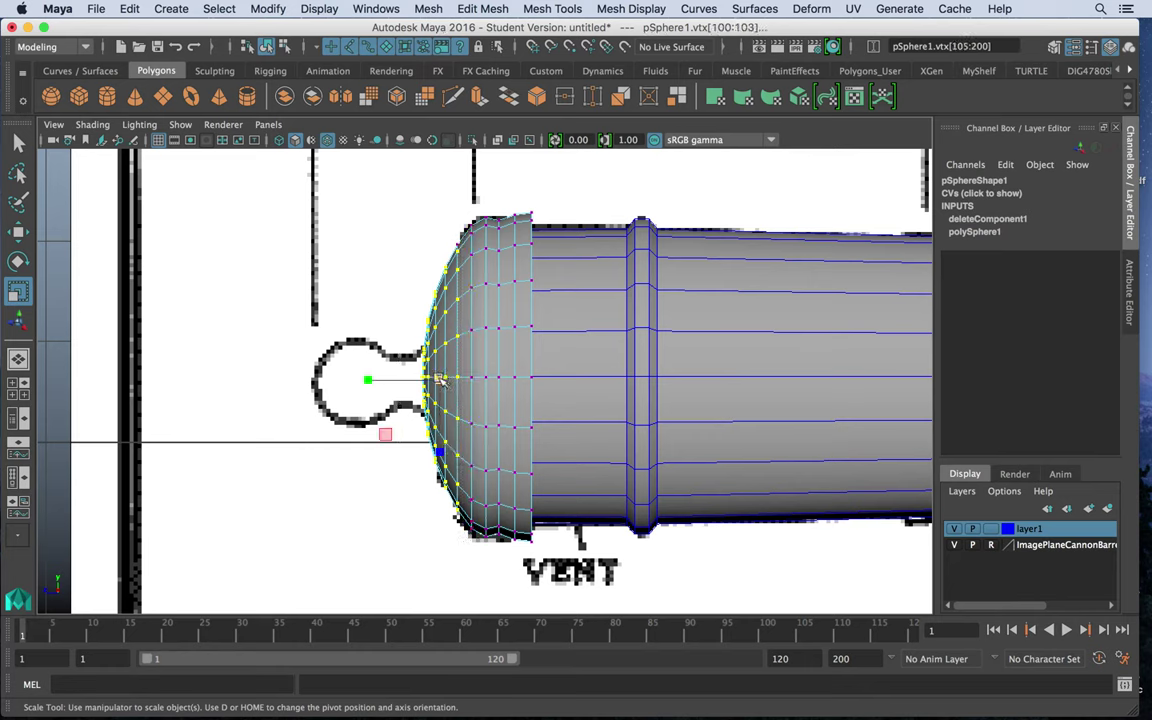
drag(439, 380, 419, 373)
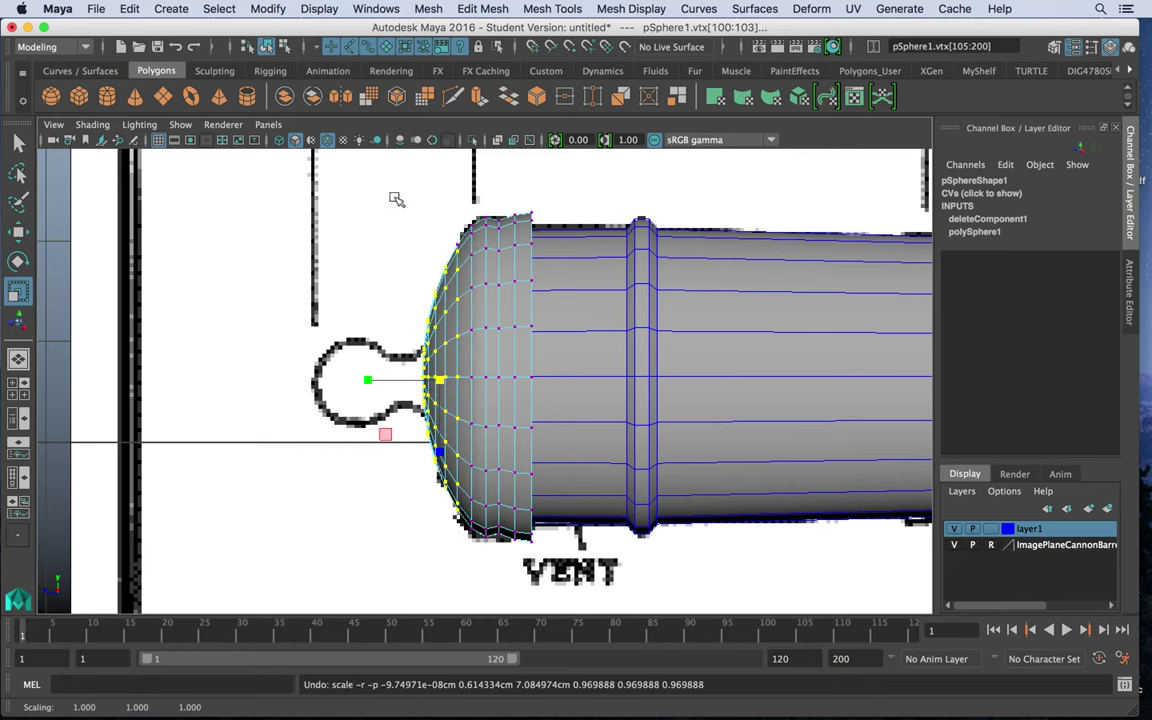
drag(466, 568, 466, 568)
drag(443, 377, 442, 377)
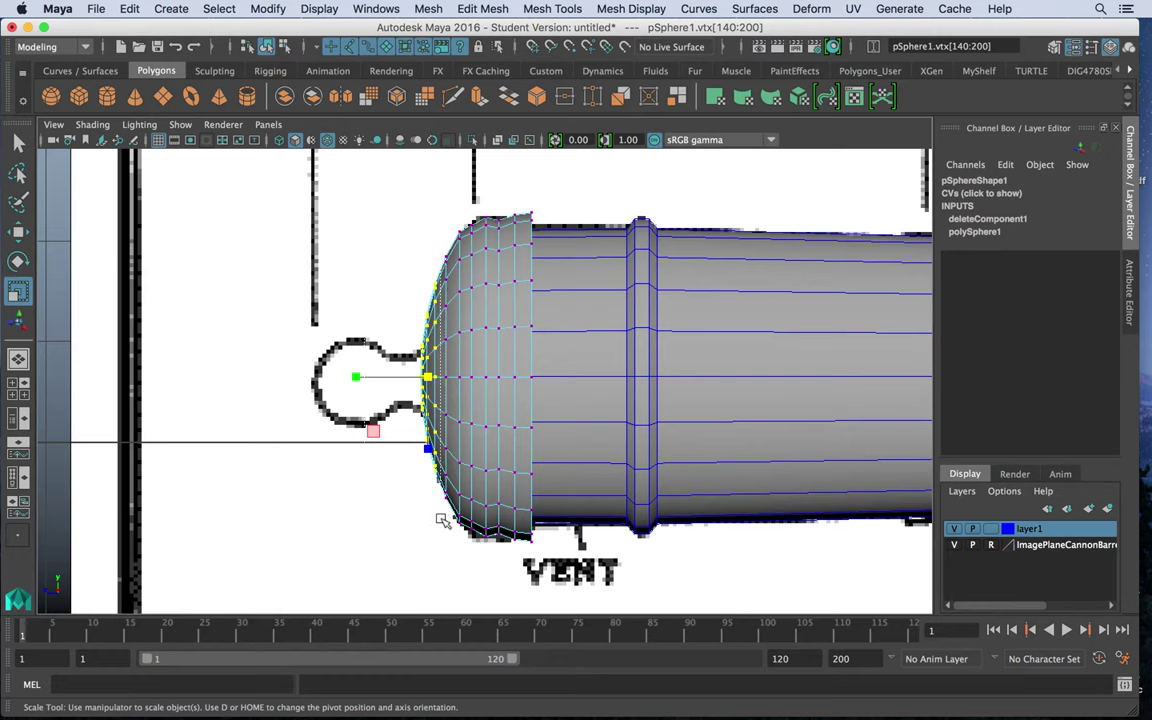
drag(429, 376, 387, 371)
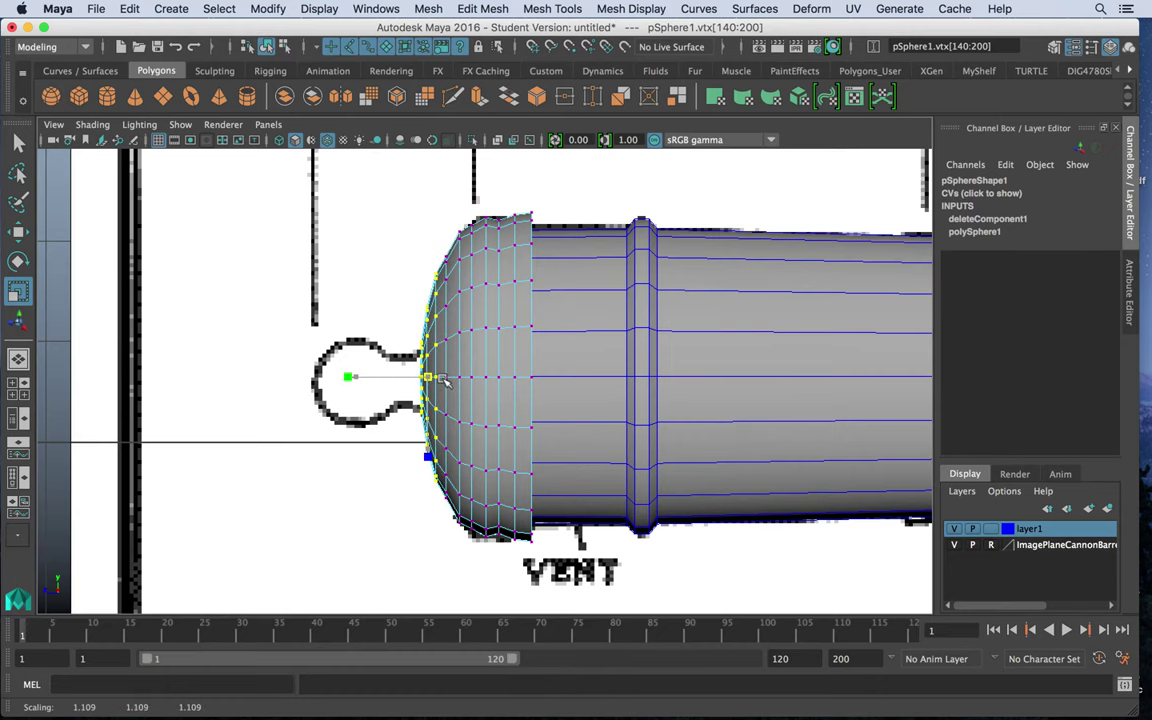
Step: Paint-select the ring of faces around the dome's tip, where the cascabel knob begins
right_drag(436, 346, 432, 287)
key(space)
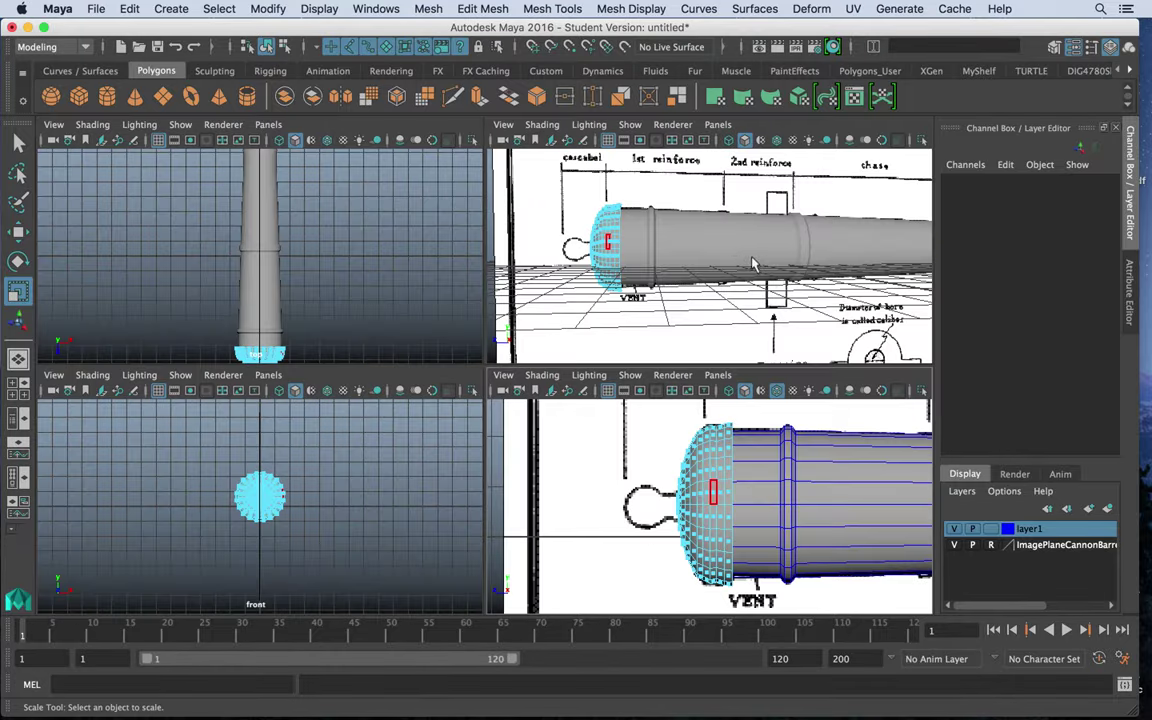
key(space)
alt+drag(680, 350, 661, 332)
alt+right_drag(661, 332, 765, 405)
alt+drag(650, 320, 695, 286)
alt+drag(474, 291, 347, 231)
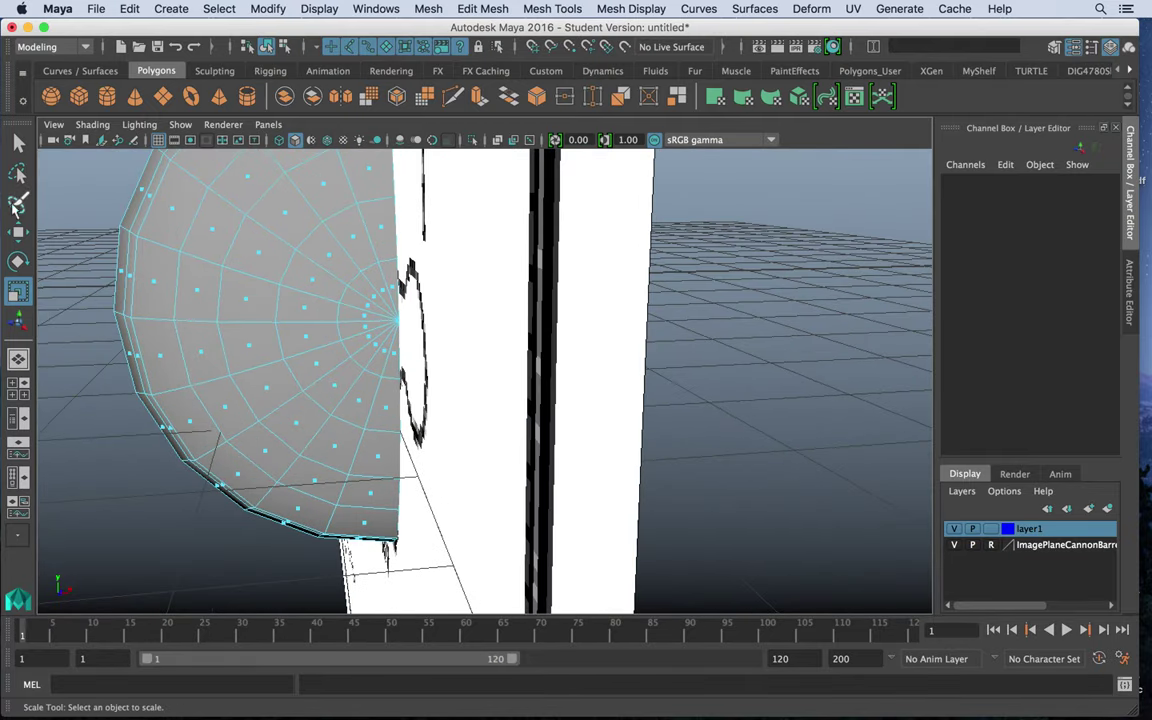
click(17, 205)
mouse_move(352, 310)
mouse_down()
mouse_move(336, 292)
mouse_move(398, 316)
mouse_move(193, 309)
mouse_move(232, 280)
mouse_move(278, 314)
mouse_move(401, 329)
mouse_move(424, 190)
mouse_up()
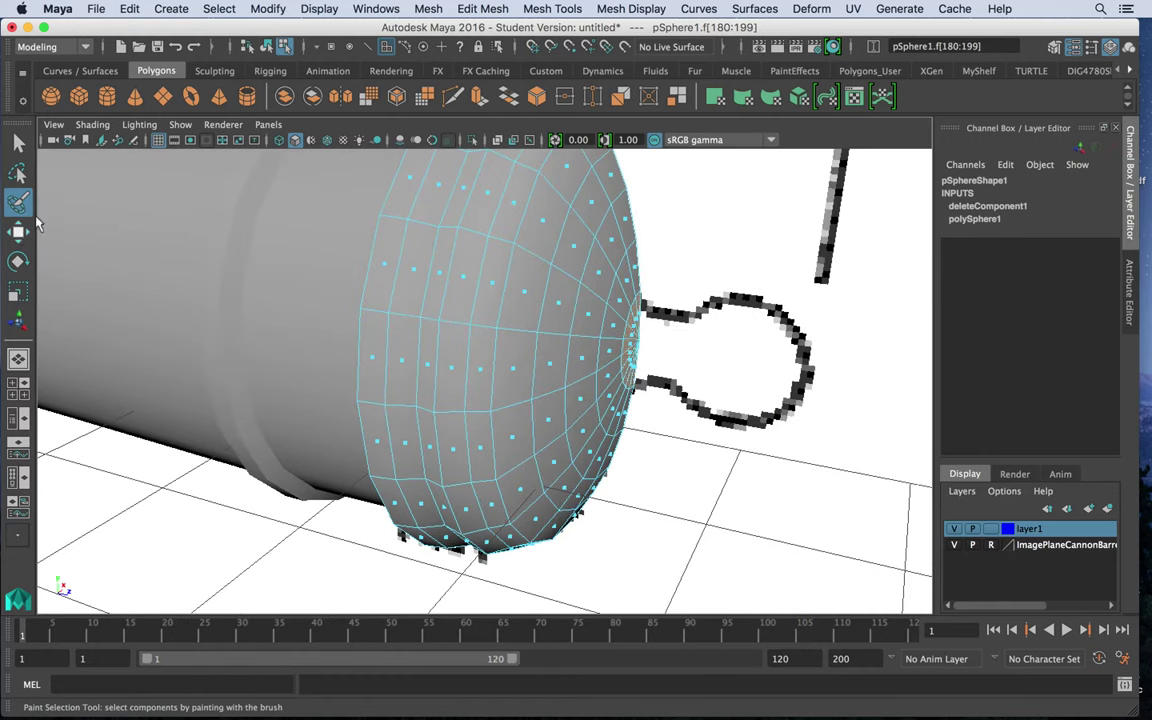
Step: Extrude the selected tip faces outward by about 0.335 in Translate Z to form the cascabel neck, following the side-view outline
click(479, 98)
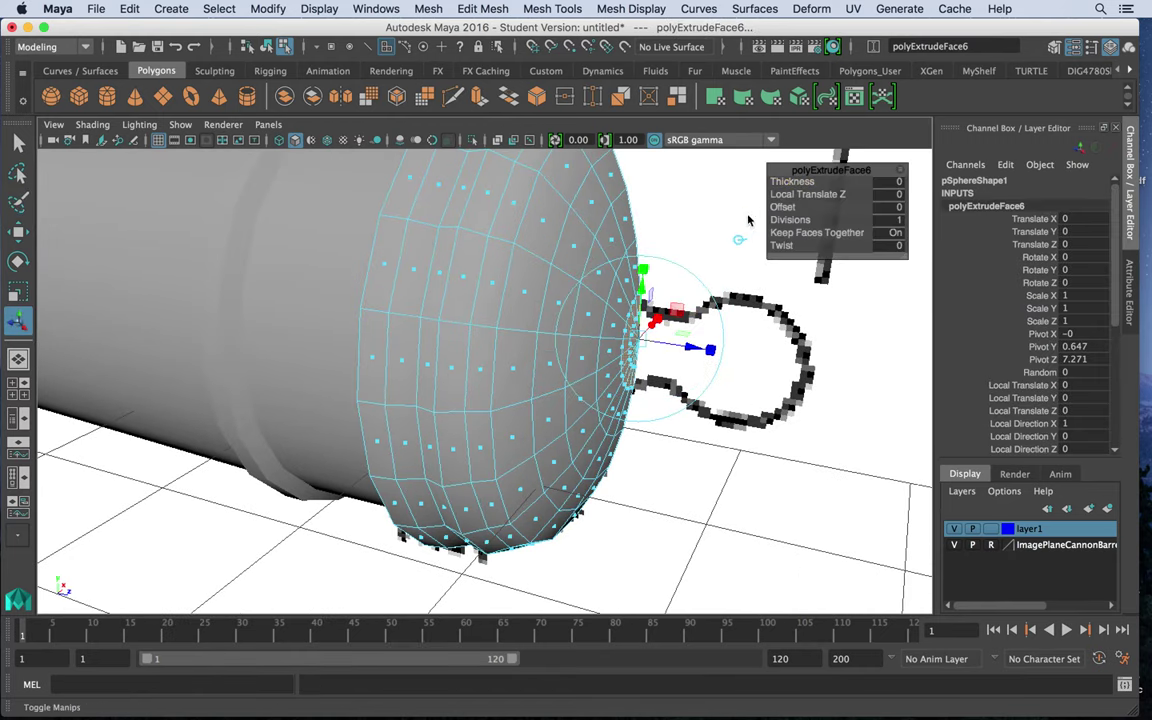
drag(719, 326, 737, 356)
key(space)
key(space)
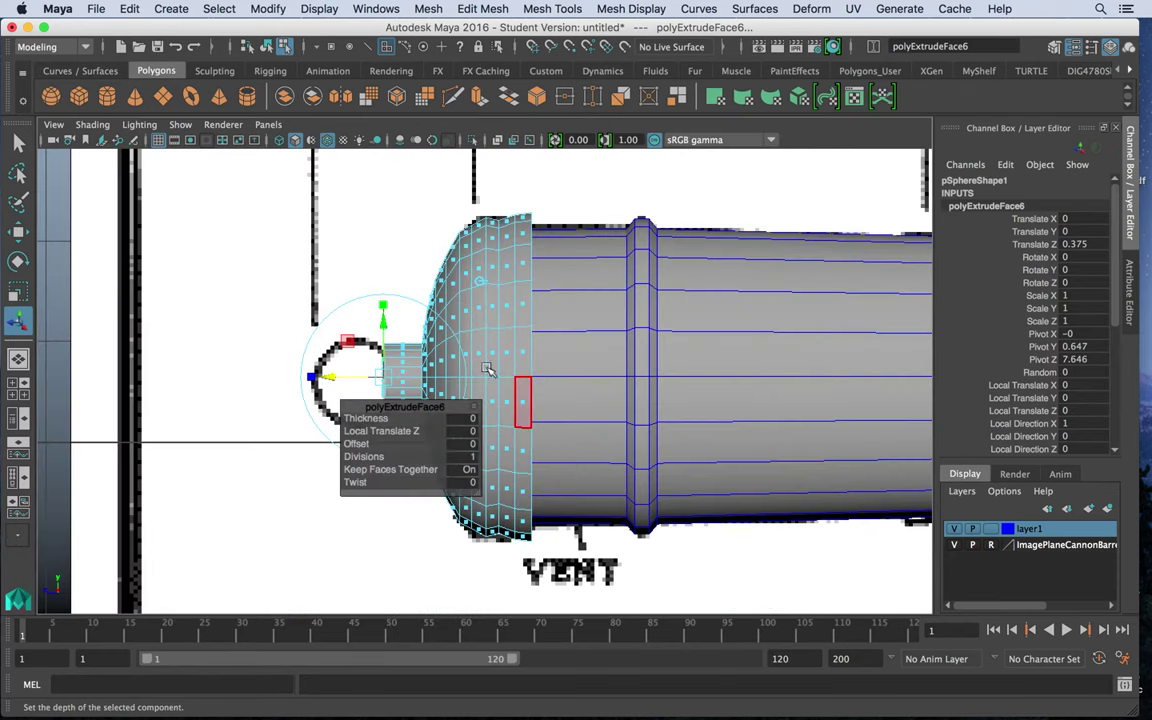
mouse_move(343, 376)
mouse_down()
mouse_move(375, 381)
mouse_move(346, 383)
mouse_up()
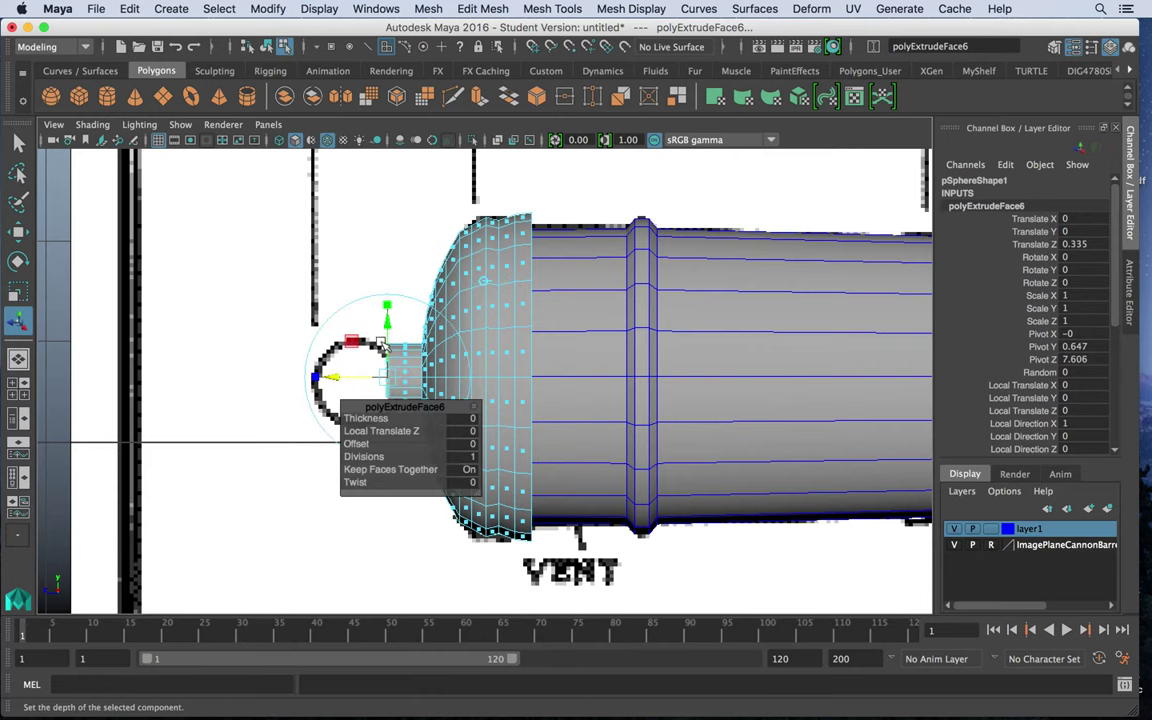
Step: Delete the faces capping the outer end of the extruded cascabel neck
alt+middle_drag(390, 323, 452, 240)
alt+right_drag(452, 240, 530, 342)
alt+click(530, 342)
alt+middle_drag(541, 374, 551, 414)
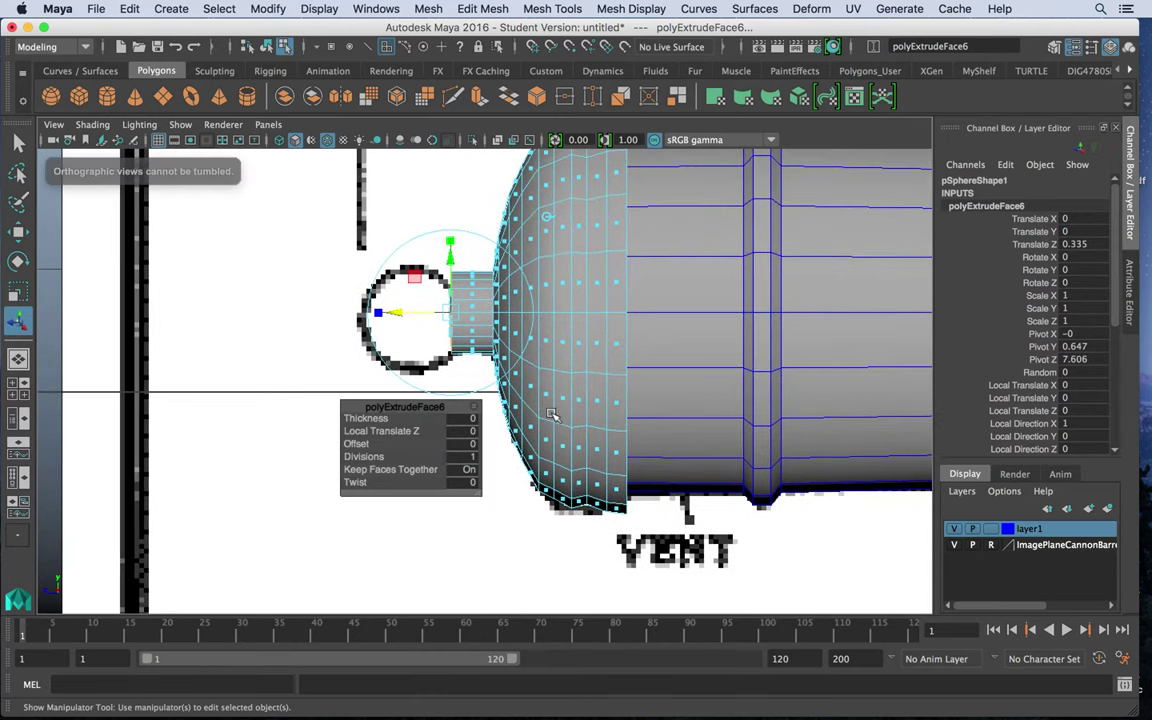
key(Delete)
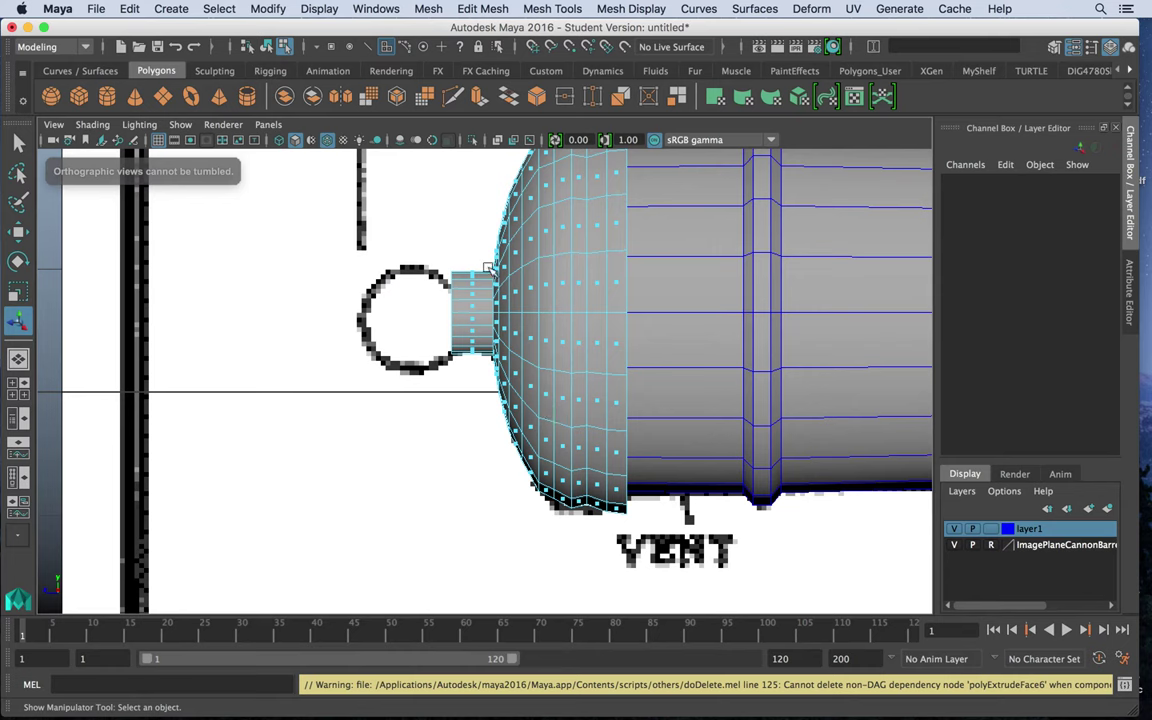
Step: Create a polygon sphere and move it behind the cascabel outline, to a Translate Z of about 9.179
click(51, 96)
scroll(600, 318, down, 3)
scroll(622, 331, down, 2)
alt+drag(622, 331, 630, 335)
key(w)
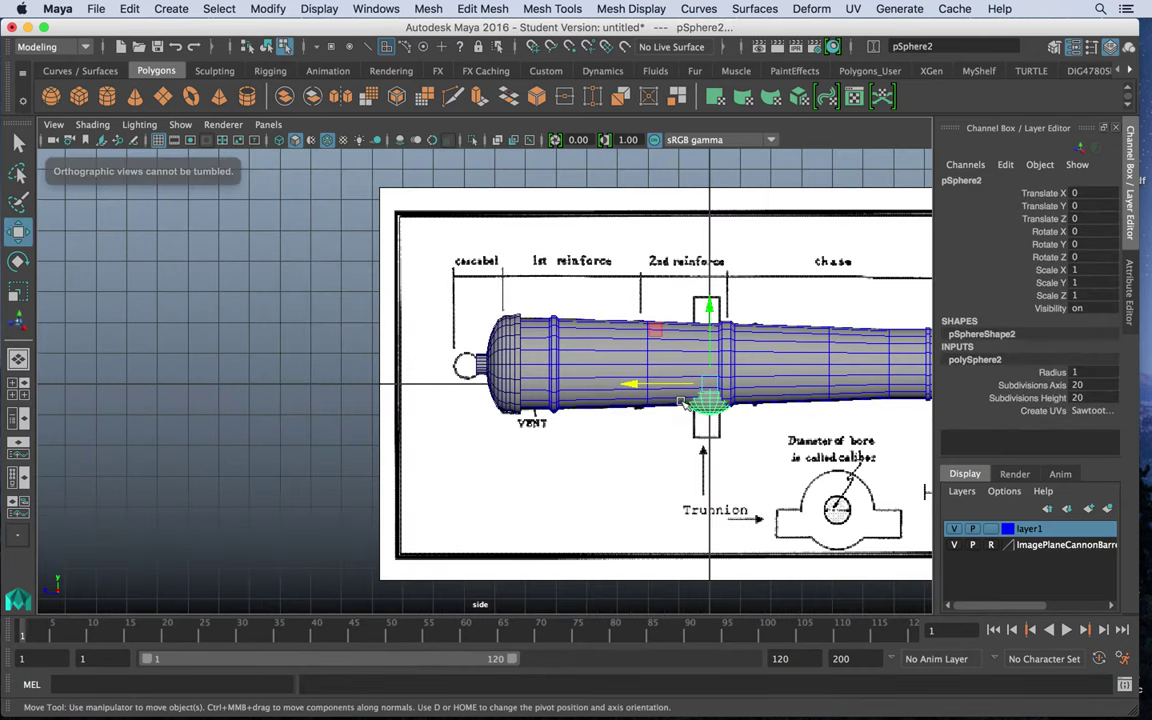
drag(660, 387, 410, 384)
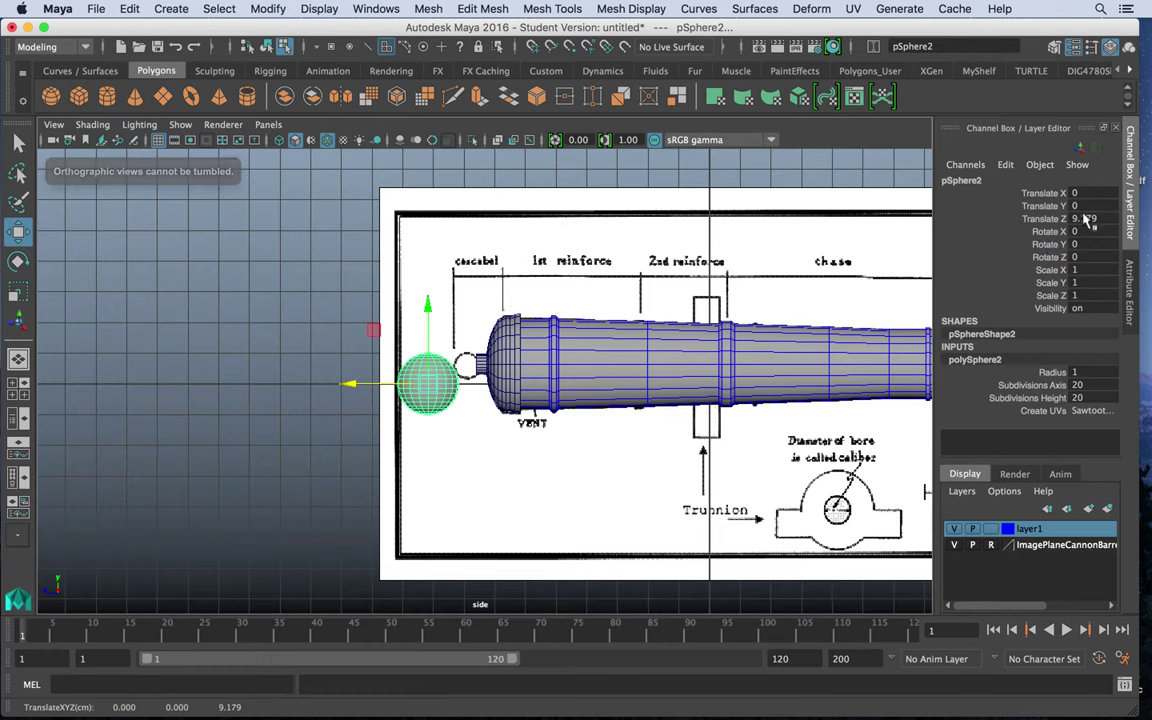
Step: Rotate the new sphere to exactly 90 in Rotate X so its poles point along the barrel
key(r)
key(e)
drag(405, 300, 328, 364)
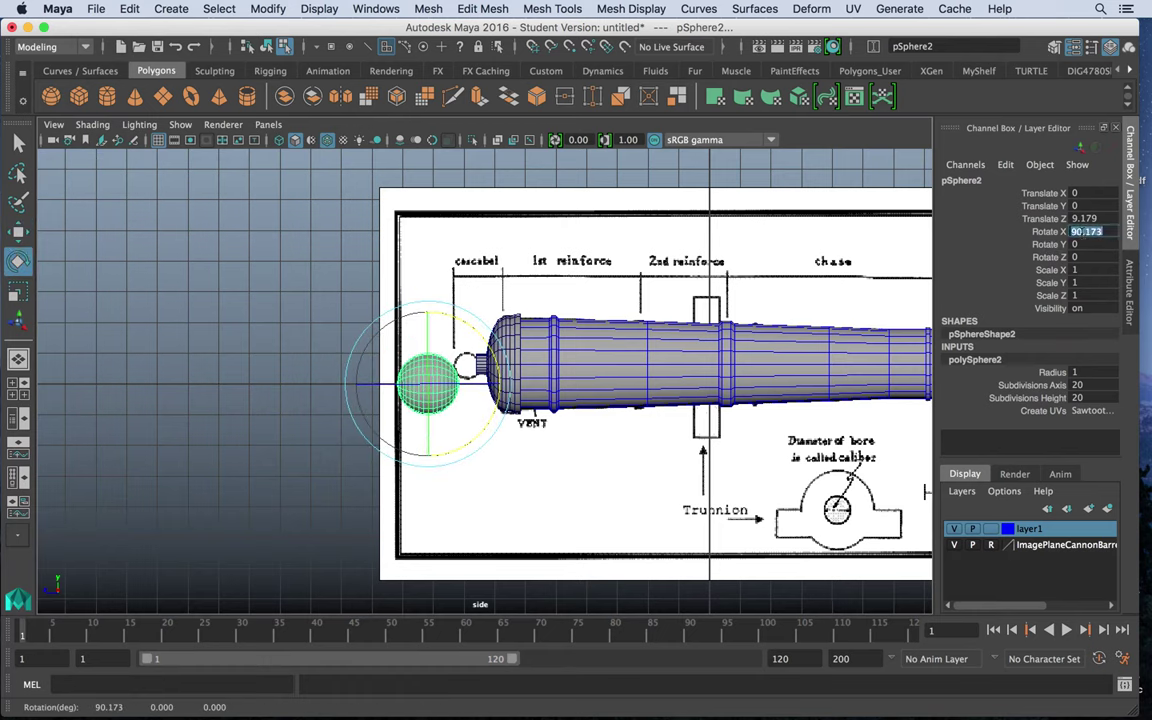
key(Return)
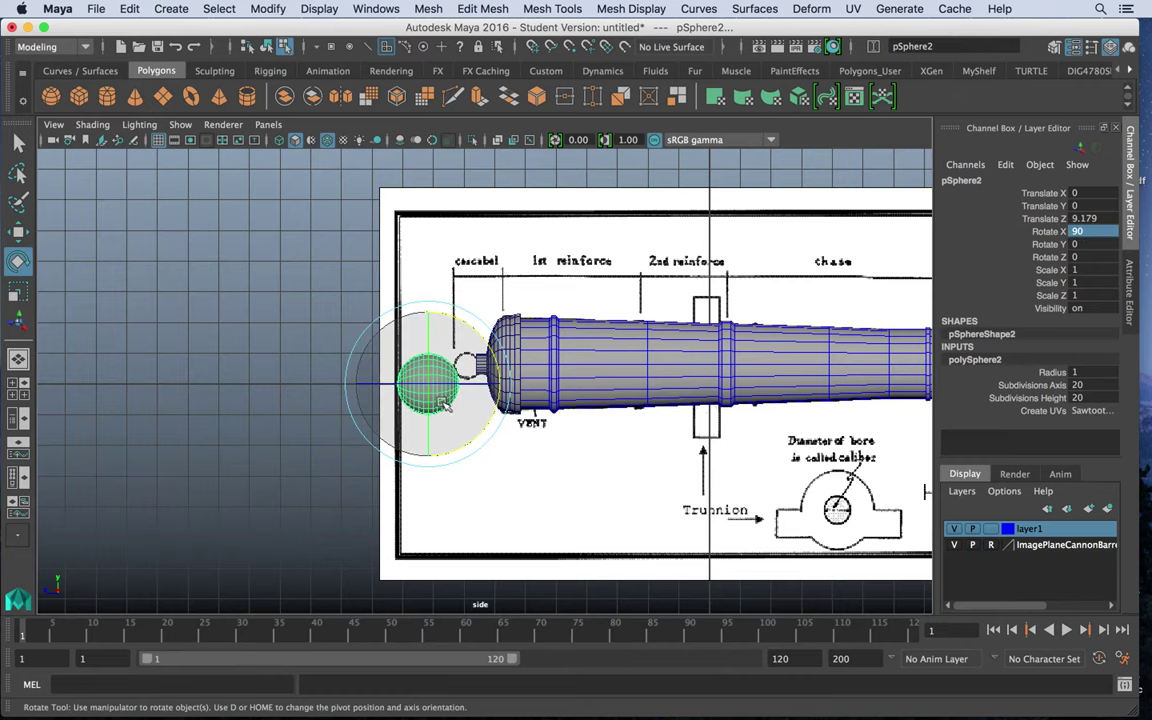
Step: Scale the sphere to about 0.49 and fit it over the knob outline at Translate Y about 0.654 and Translate Z about 7.955
key(r)
drag(427, 385, 404, 387)
key(w)
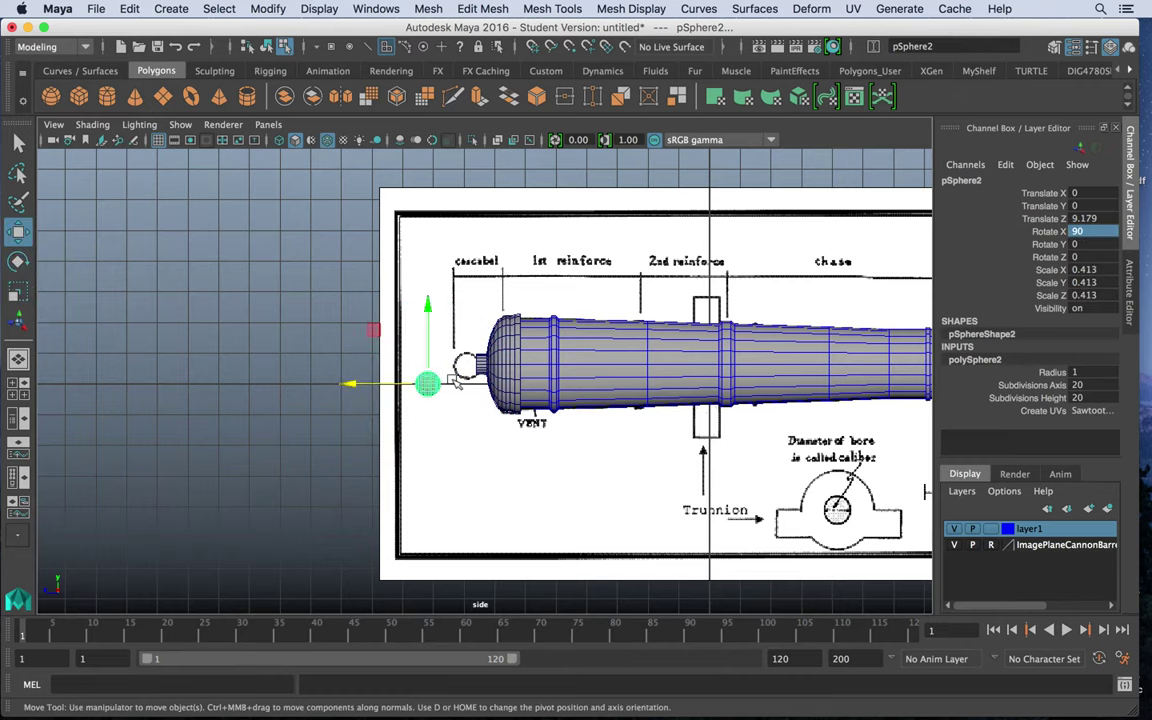
scroll(425, 380, up, 6)
drag(333, 388, 438, 337)
key(r)
key(w)
key(r)
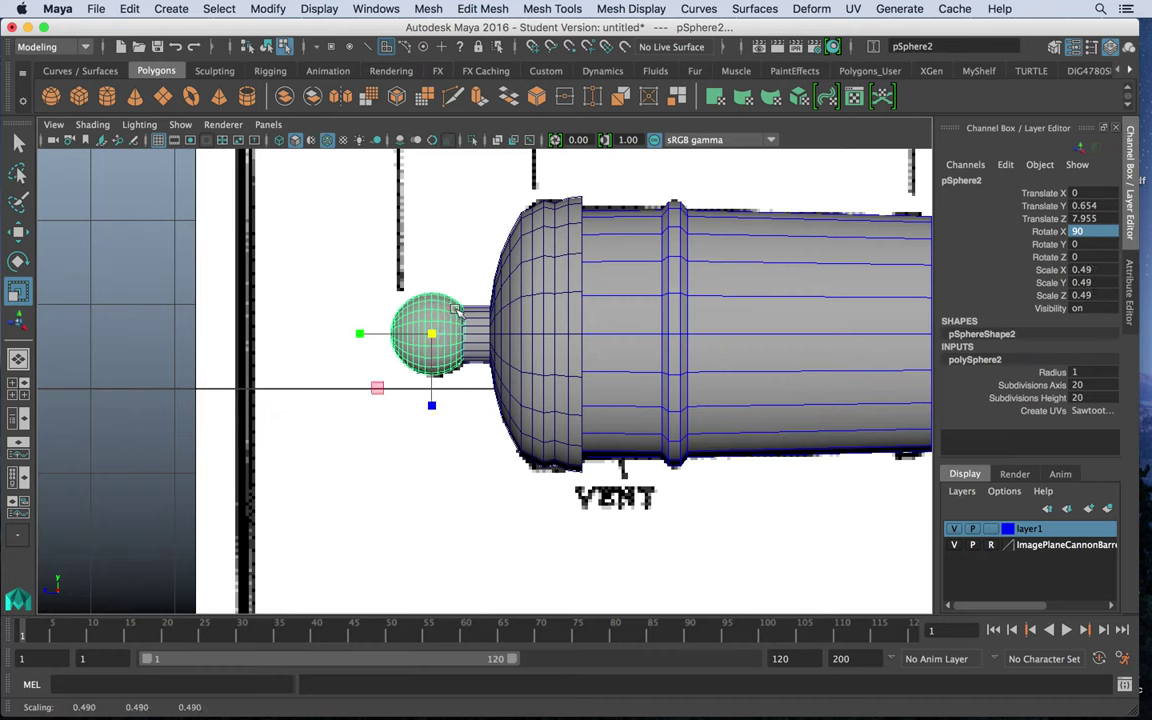
Step: Try to delete the knob sphere's faces on the side toward the neck, and undo the deletion
right_drag(455, 311, 456, 289)
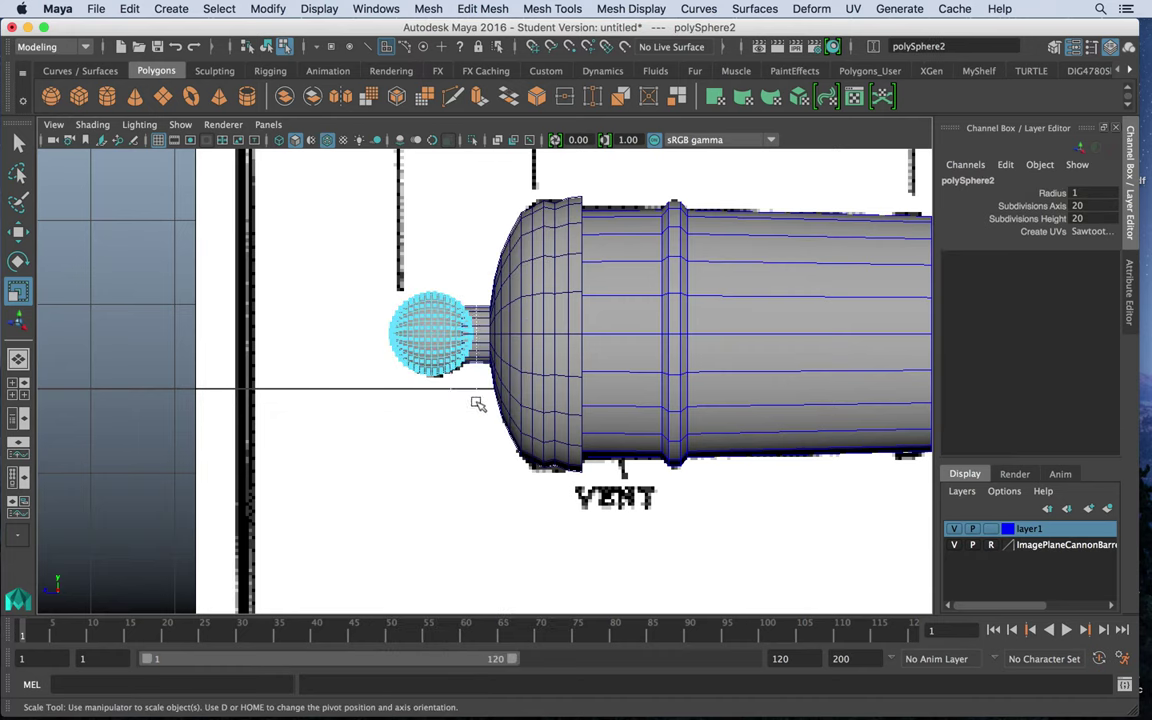
drag(478, 405, 495, 435)
key(Delete)
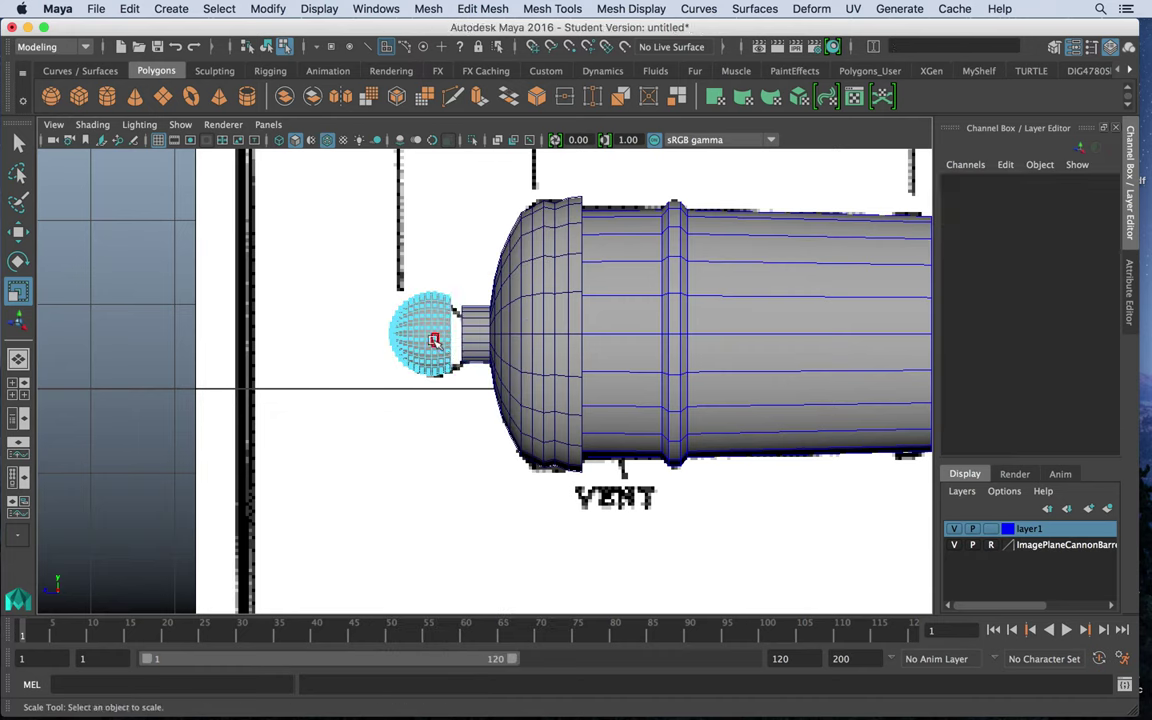
right_drag(437, 333, 448, 319)
key(super+z)
Step: Delete the knob sphere's faces that overlap the end of the neck, leaving an opening about as wide as the neck
scroll(397, 358, up, 5)
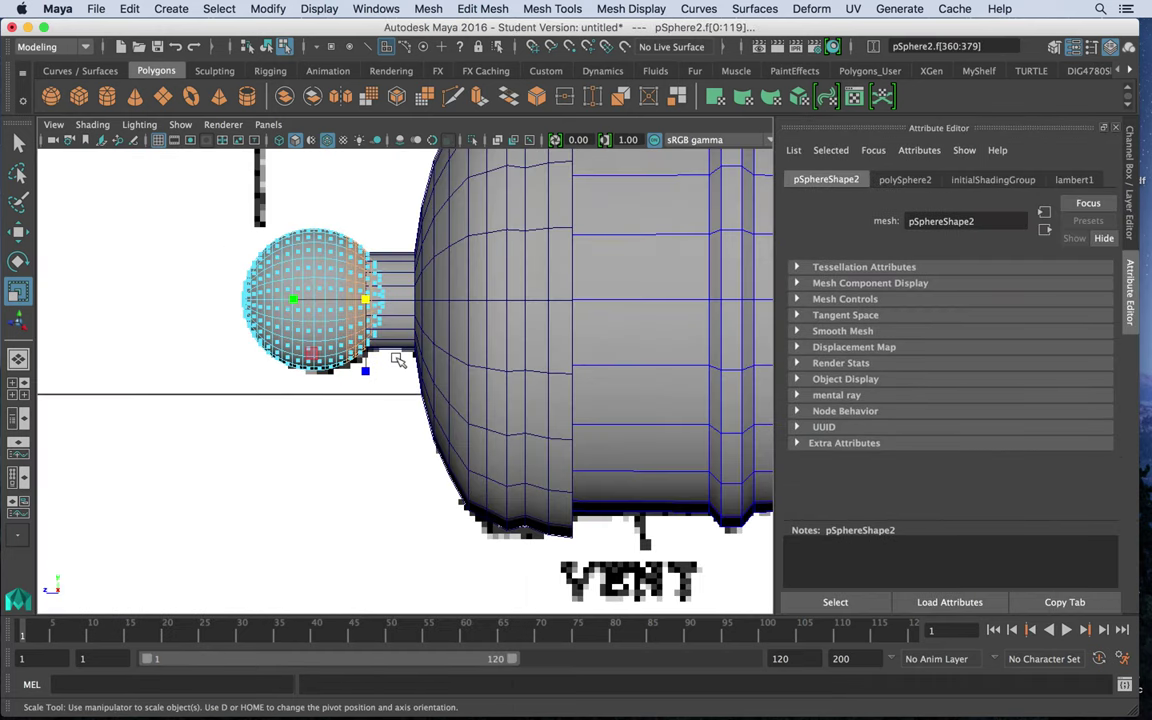
scroll(398, 360, up, 2)
scroll(380, 303, up, 2)
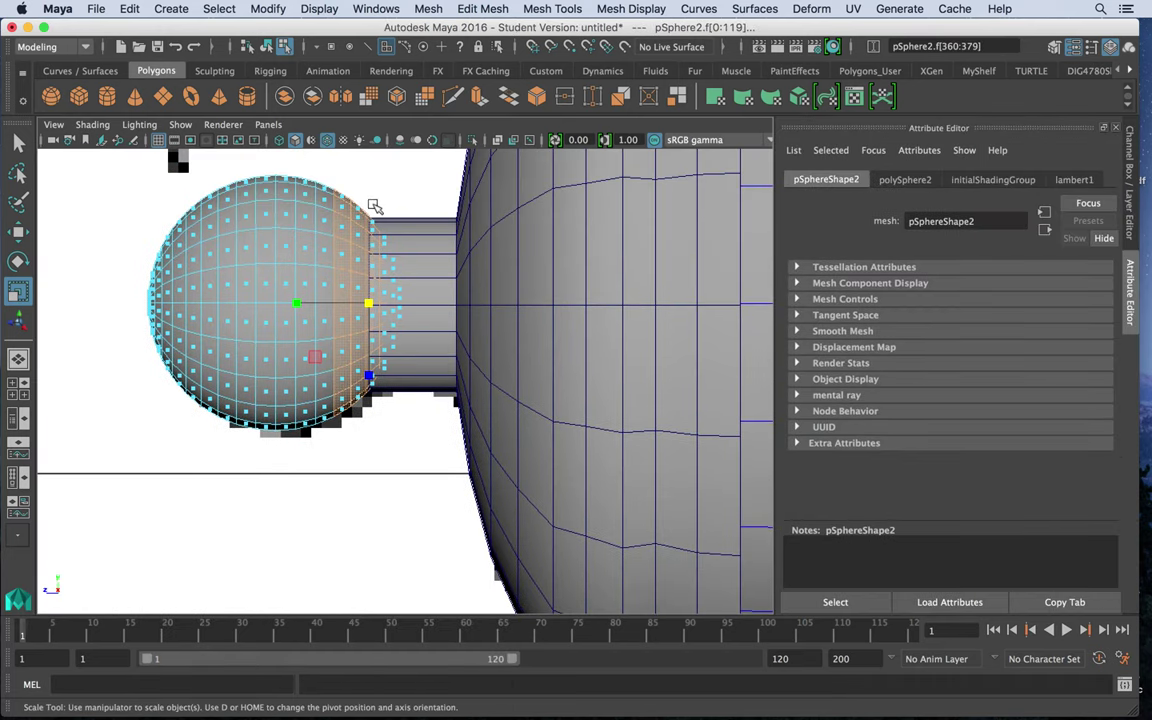
click(462, 486)
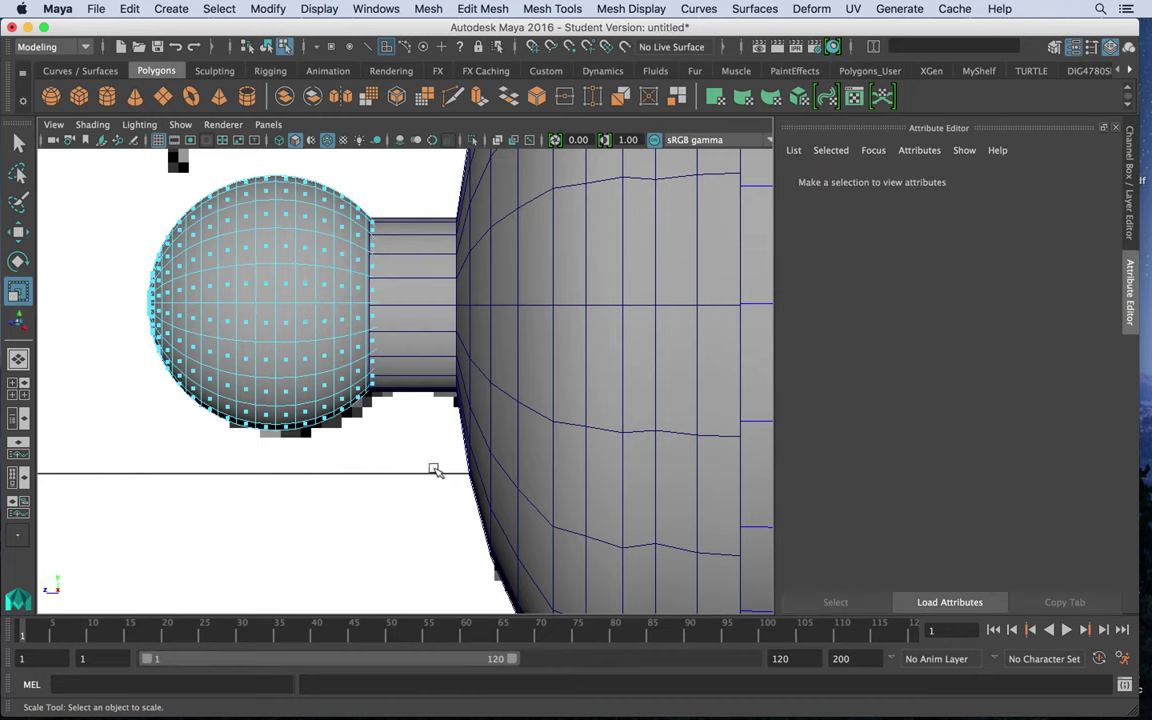
drag(396, 349, 390, 525)
key(Delete)
Step: Return the knob to object selection and shift it against the neck, to a Translate Z of about 7.946
right_drag(298, 256, 347, 231)
click(348, 245)
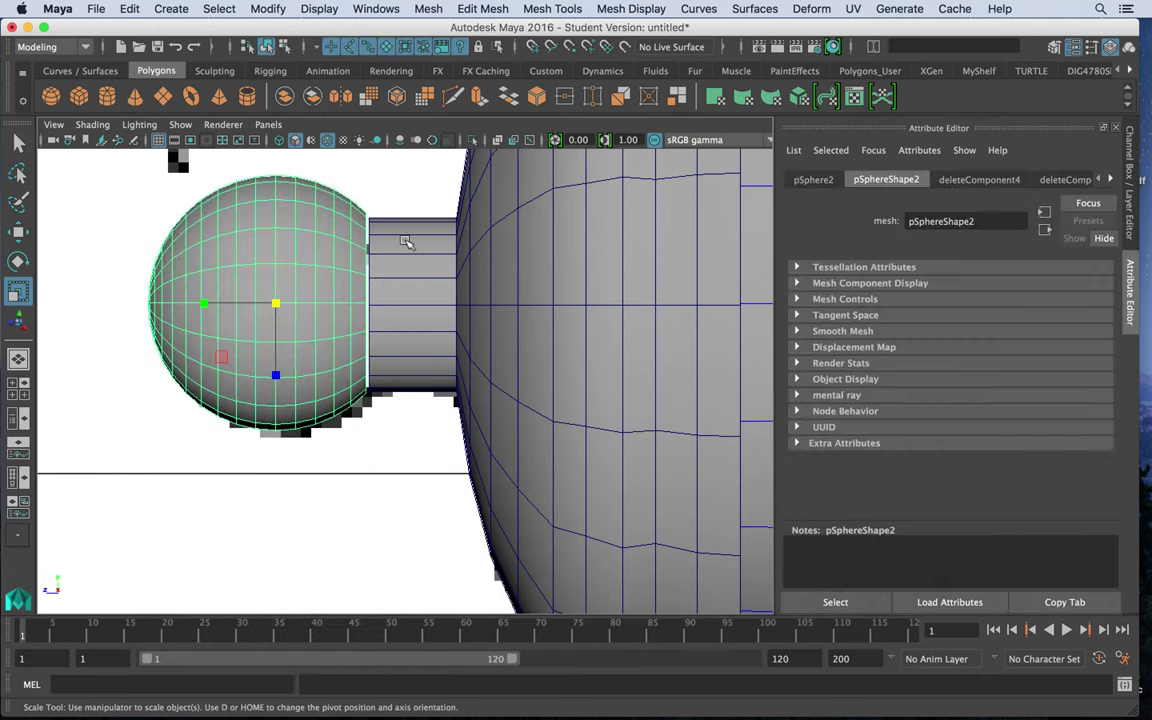
key(w)
drag(200, 304, 202, 304)
Step: In the perspective view, insert an edge loop around the muzzle's end cap with the Multi-Cut tool
alt+right_drag(570, 348, 288, 203)
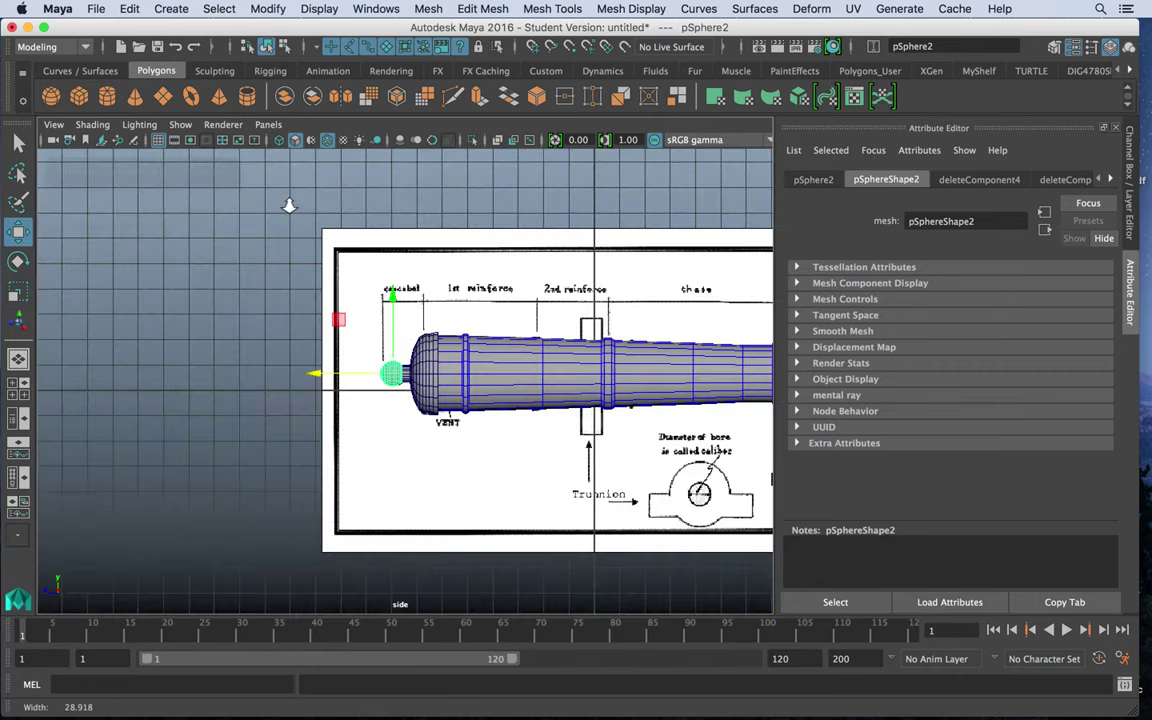
alt+click(638, 393)
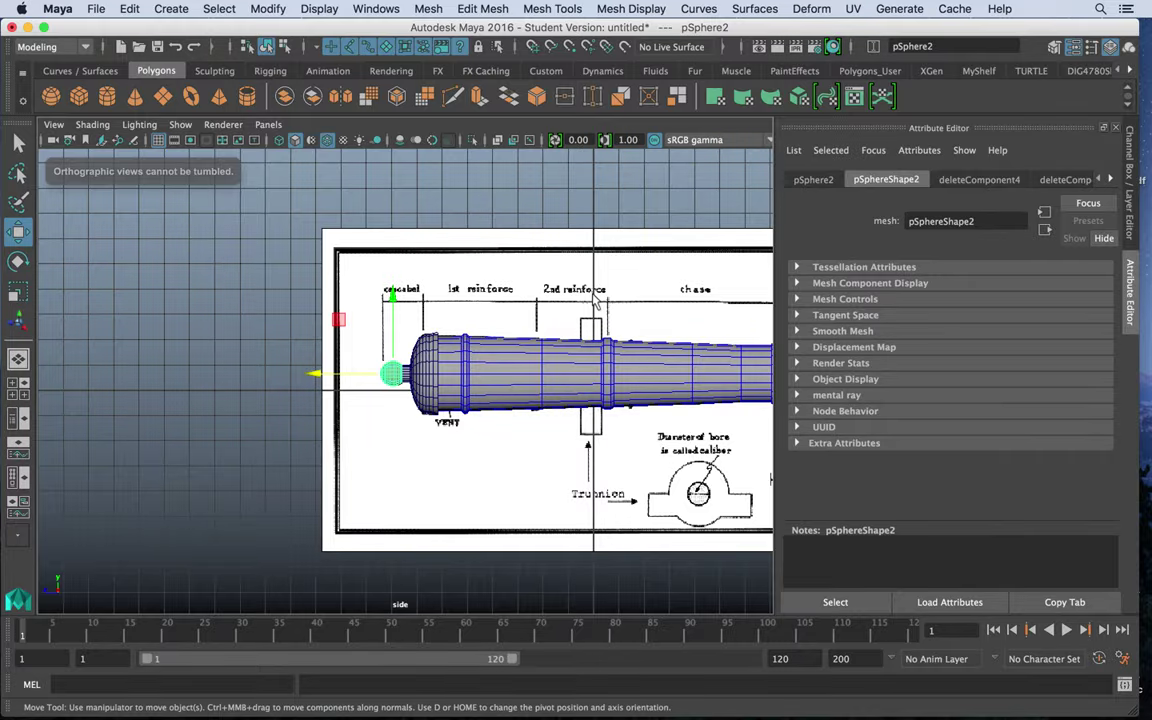
key(space)
key(space)
alt+drag(628, 334, 735, 330)
alt+right_drag(640, 330, 453, 282)
alt+drag(453, 281, 438, 355)
click(489, 375)
alt+middle_drag(438, 355, 417, 360)
alt+right_drag(330, 322, 470, 394)
right_drag(392, 240, 393, 196)
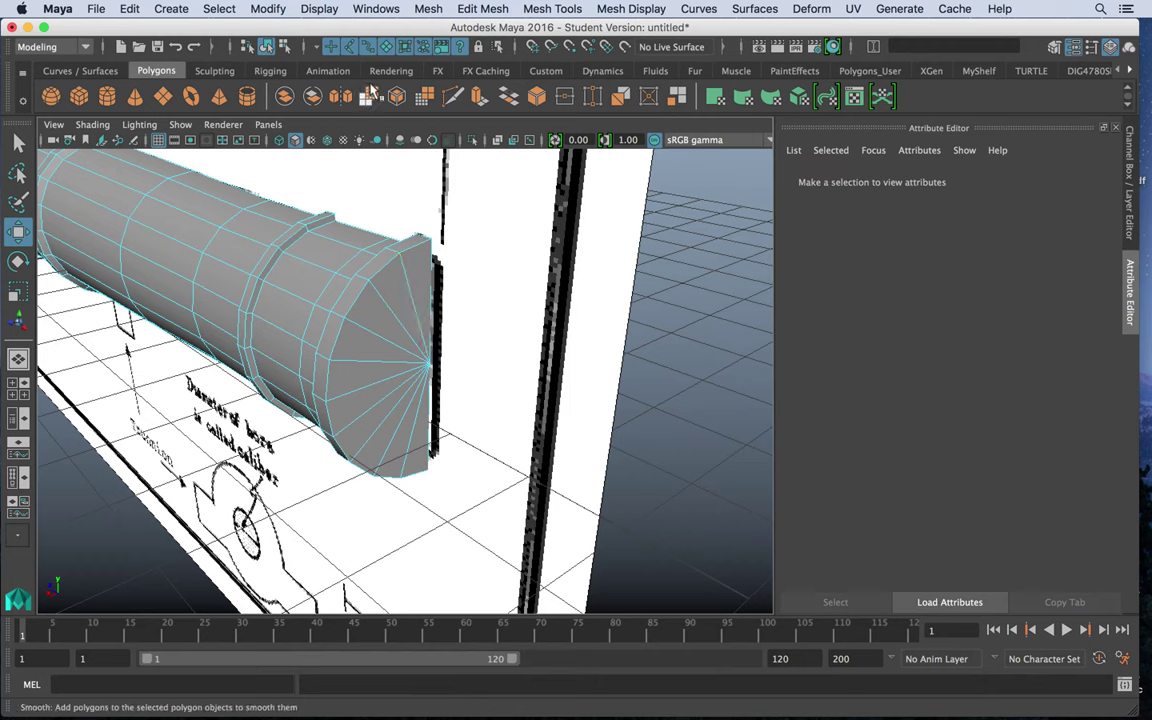
click(451, 96)
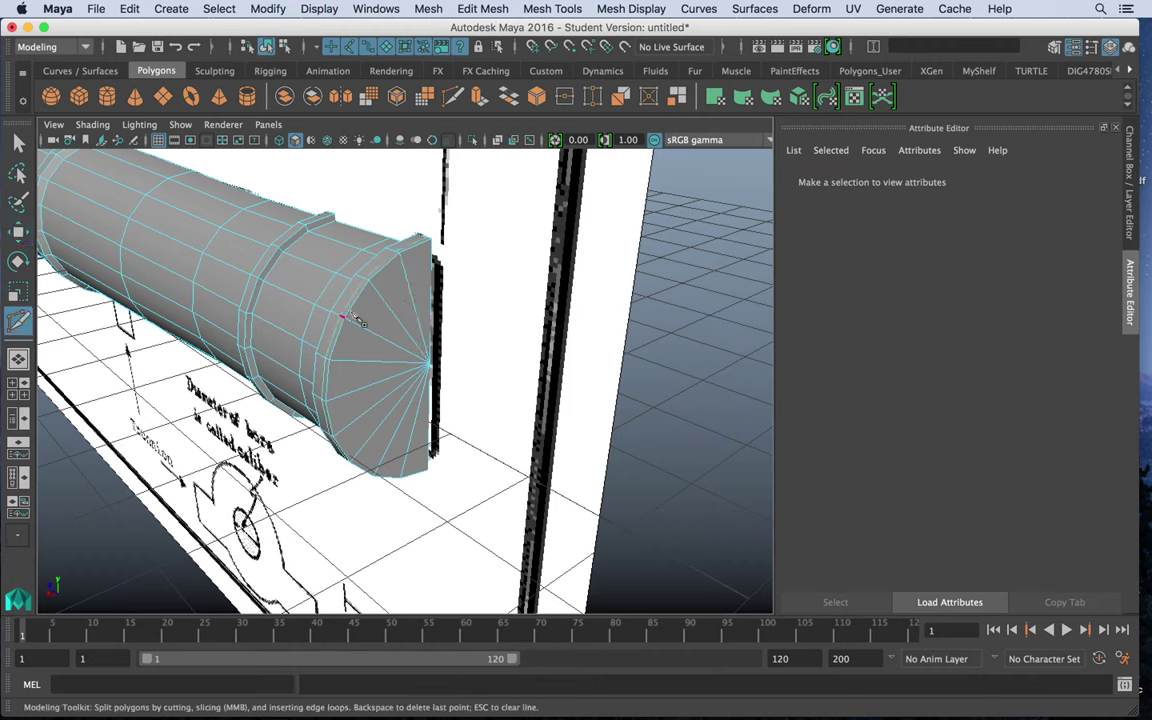
key(q)
Step: Select the new edge loop on the muzzle cap and scale it inward to about half the cap's radius for the bore
right_drag(392, 245, 383, 278)
click(383, 278)
key(w)
key(r)
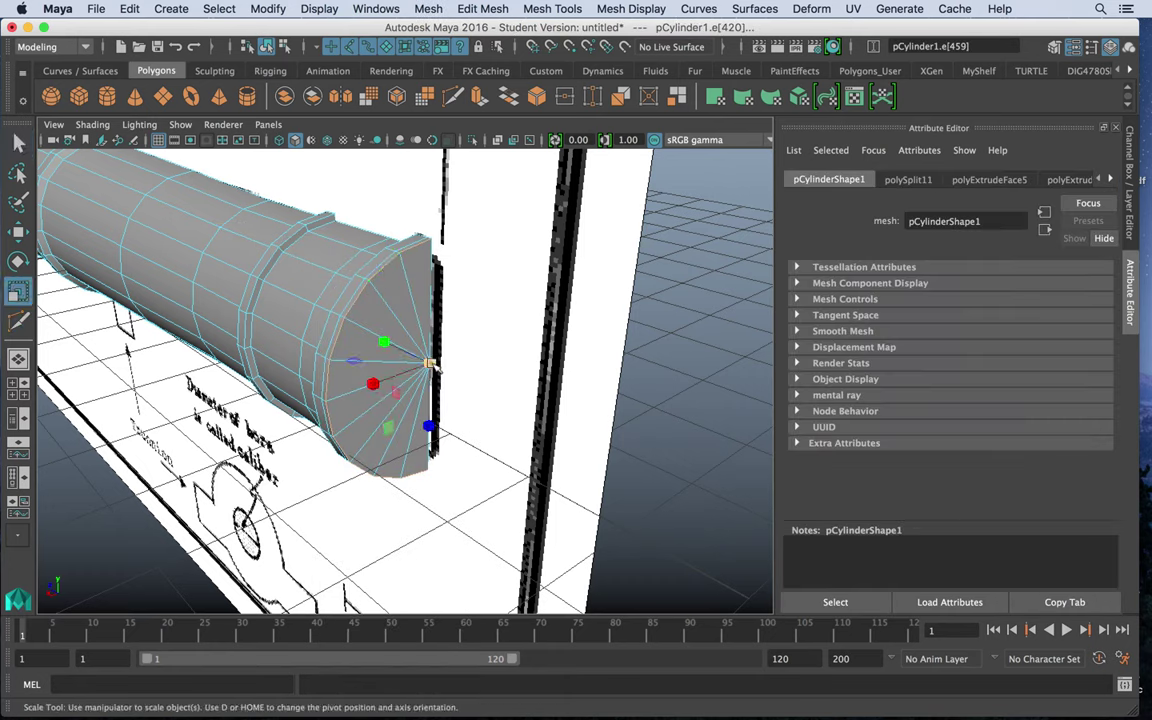
drag(428, 365, 352, 347)
mouse_move(444, 326)
alt+mouse_down()
mouse_move(432, 334)
mouse_move(462, 340)
alt+mouse_up()
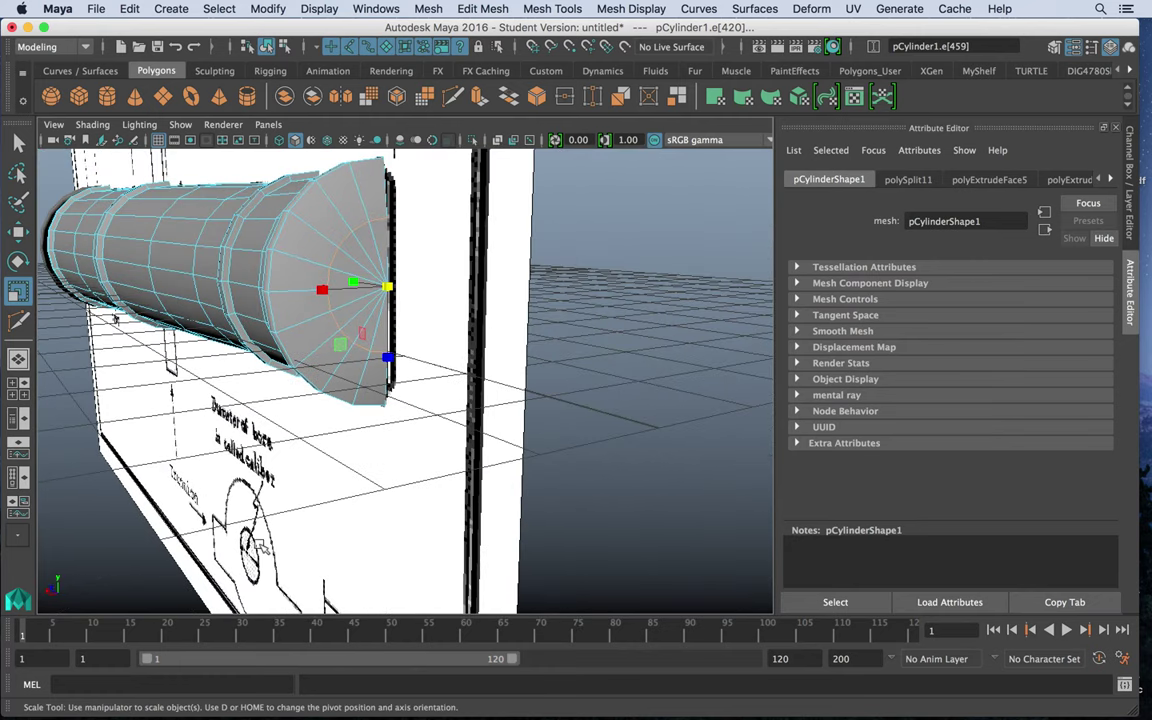
alt+drag(508, 334, 409, 298)
drag(287, 274, 291, 280)
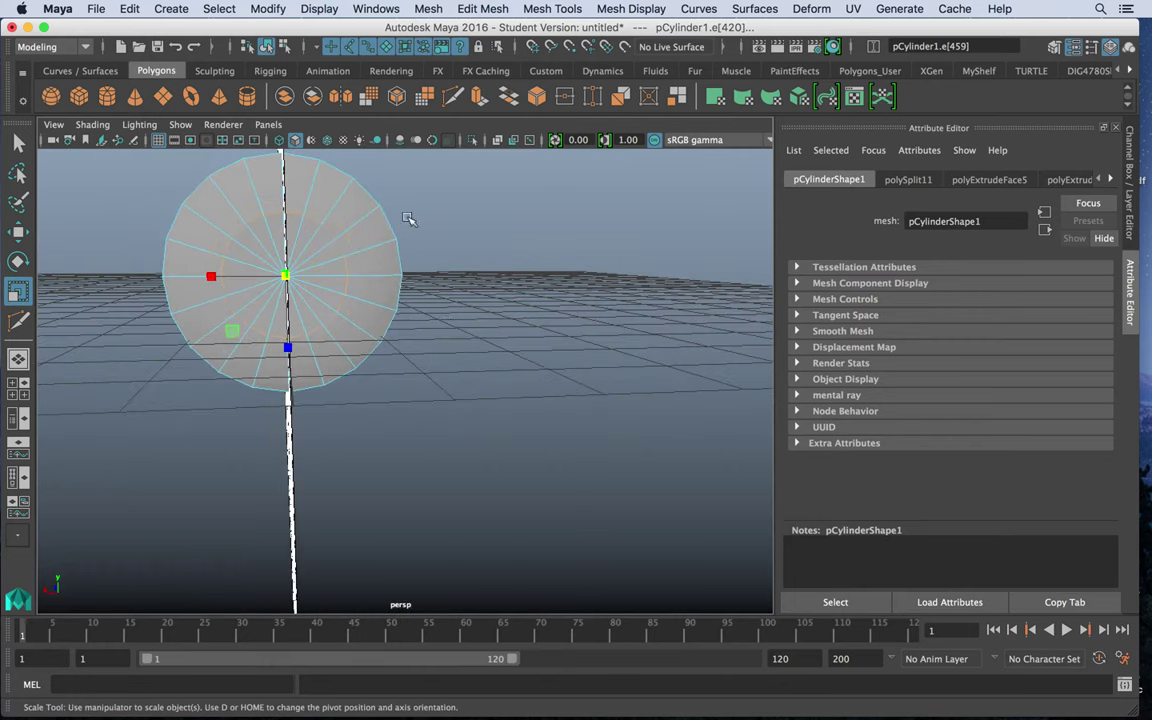
Step: Paint-select all the faces inside the inner edge loop on the muzzle cap
alt+drag(386, 231, 130, 252)
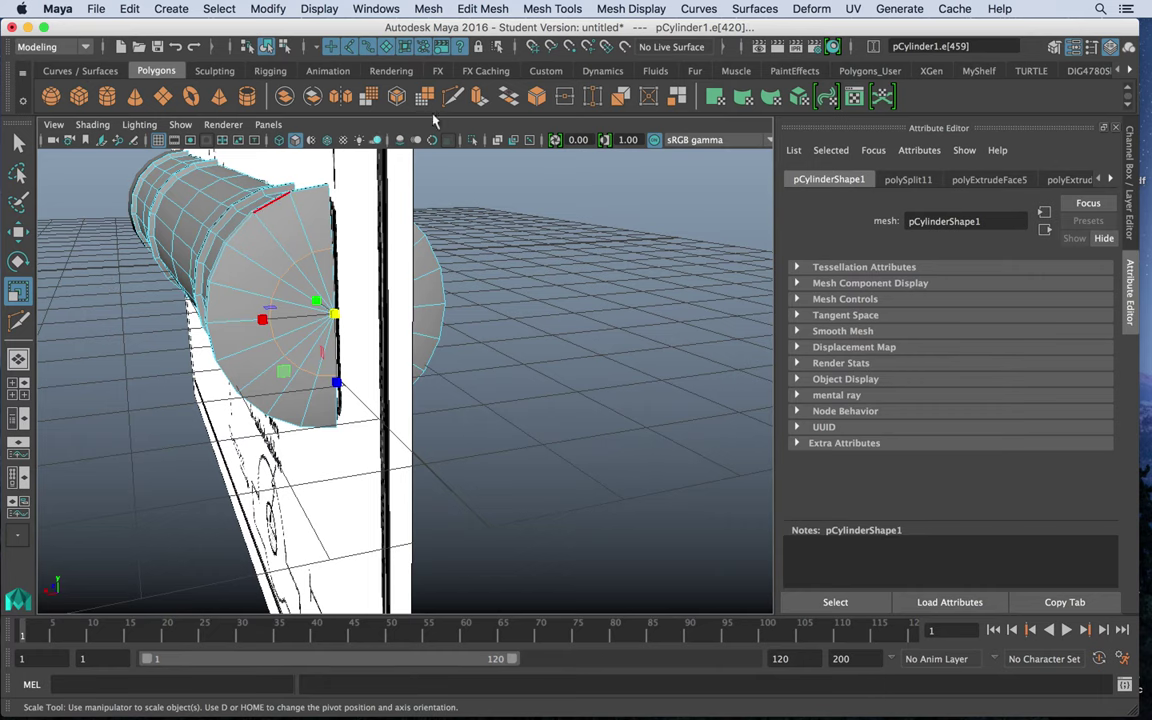
right_drag(316, 259, 224, 244)
click(18, 202)
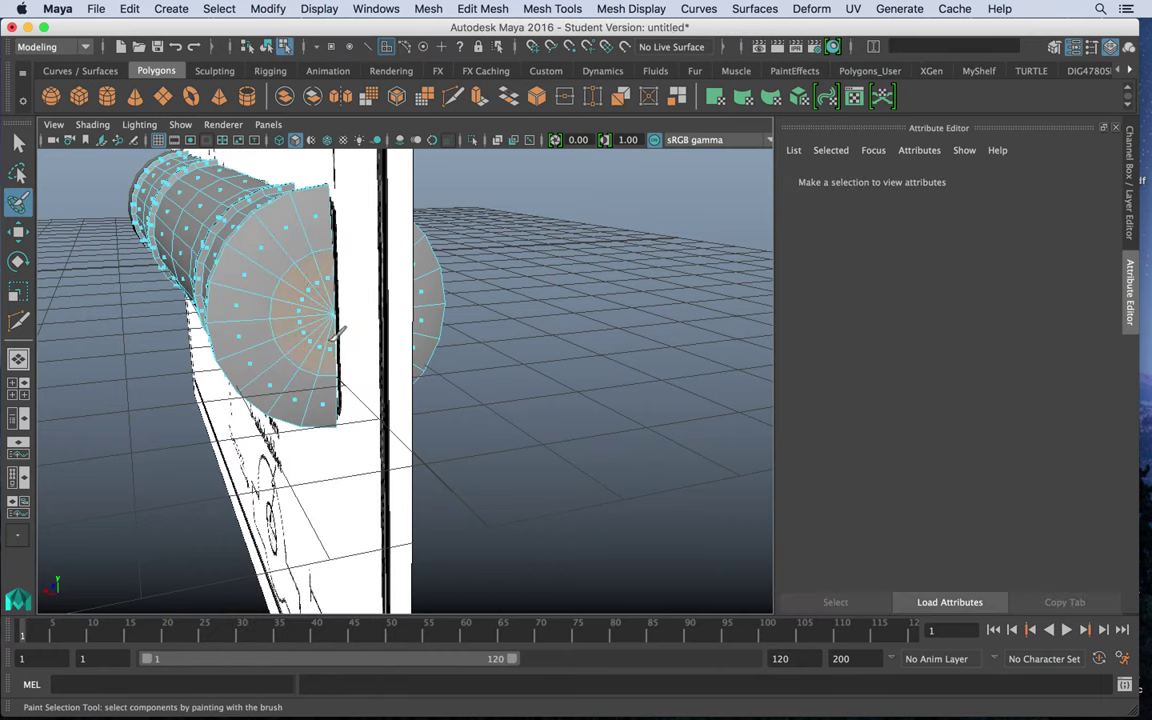
mouse_move(329, 341)
mouse_down()
mouse_move(352, 329)
mouse_move(283, 321)
mouse_up()
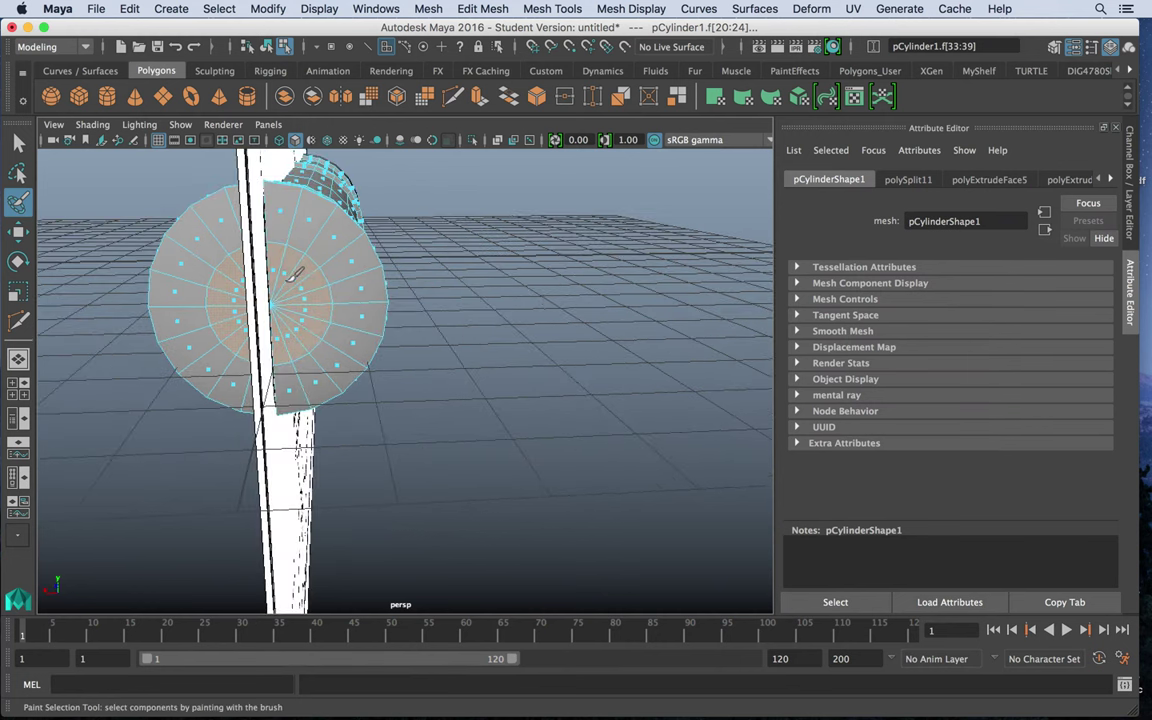
drag(295, 275, 259, 253)
Step: Extrude the selected muzzle faces into the barrel by about 0.338 in Translate Z to start the bore
click(479, 96)
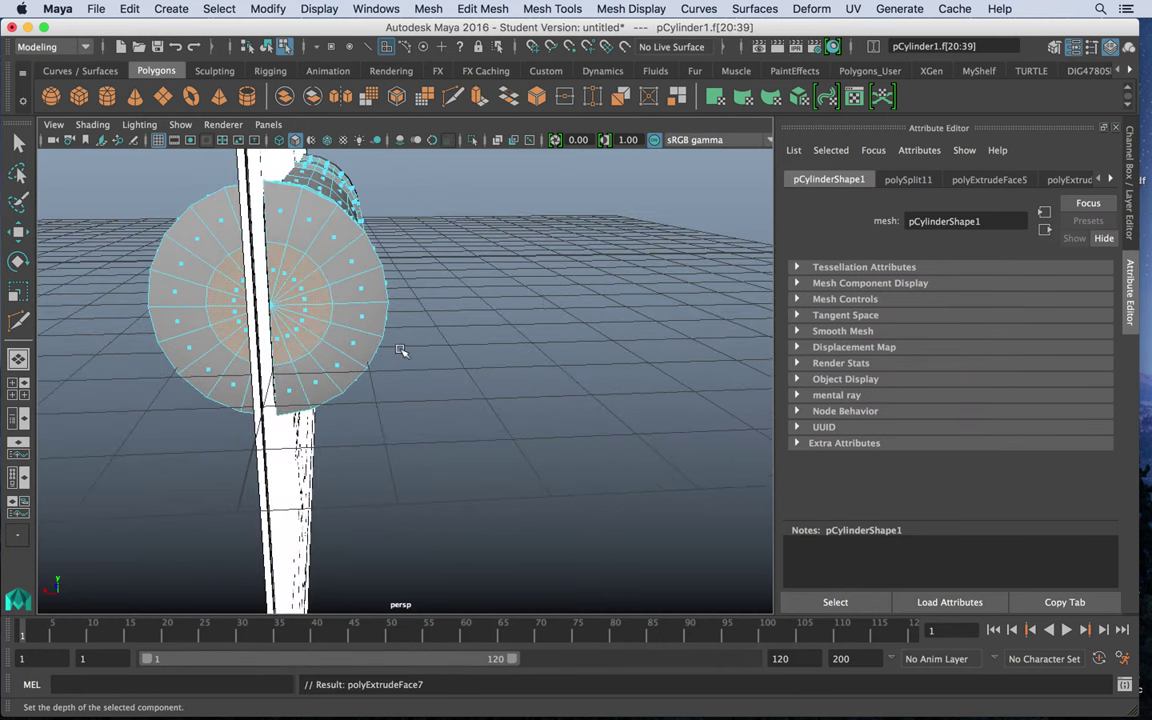
alt+drag(489, 343, 525, 350)
click(607, 225)
drag(473, 320, 442, 316)
click(1126, 208)
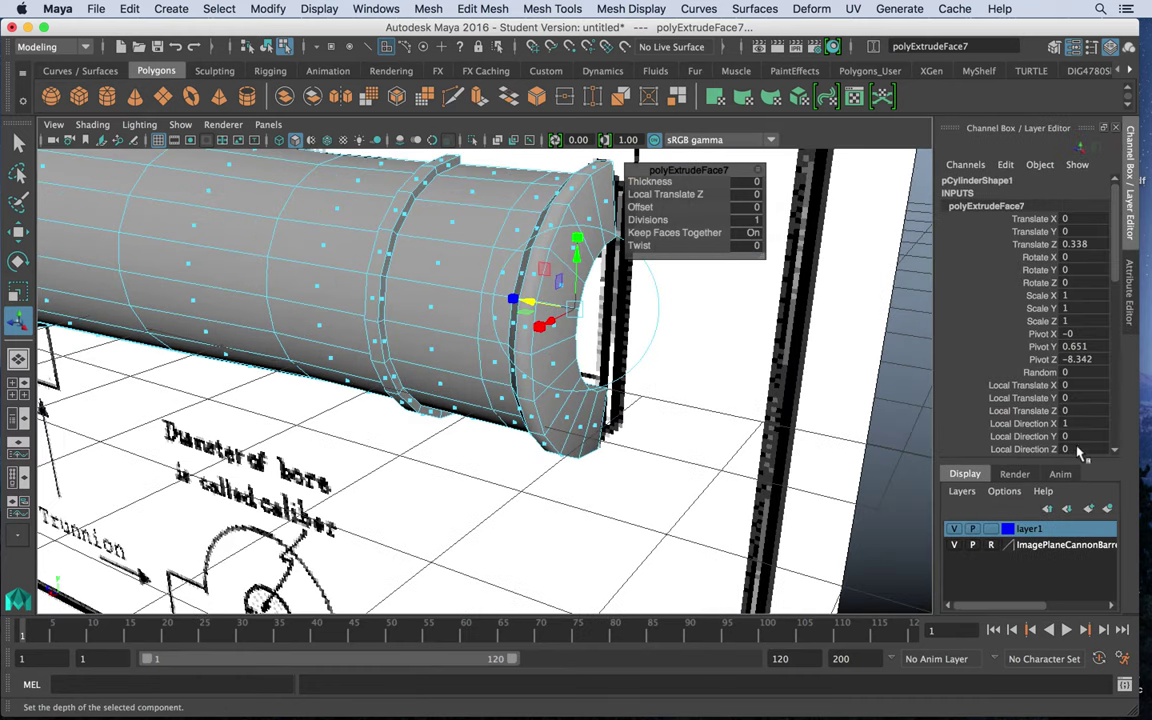
Step: Hide the cannon image plane layer and push the bore extrusion deeper into the barrel
click(955, 544)
alt+drag(790, 368, 640, 385)
drag(470, 289, 447, 283)
right_drag(498, 181, 560, 155)
click(699, 355)
Step: Preview the barrel with smoothing and return it to the unsmoothed display
alt+drag(590, 358, 656, 360)
alt+right_drag(656, 360, 481, 309)
alt+drag(481, 309, 527, 298)
click(444, 312)
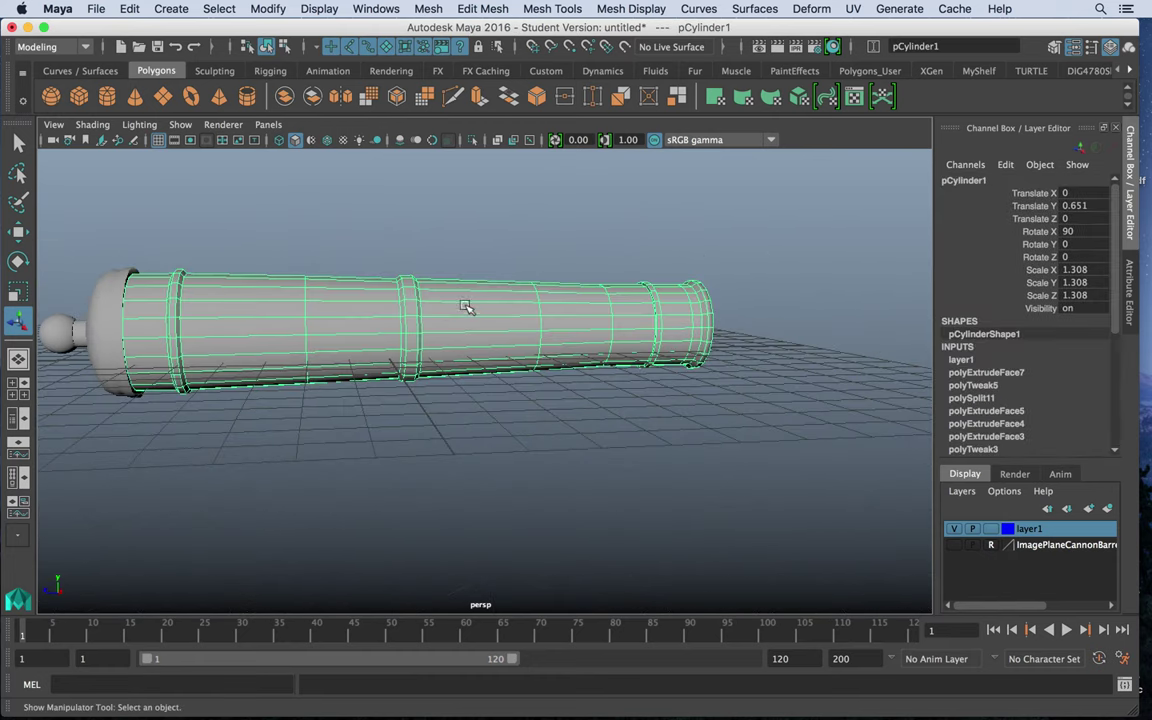
key(3)
key(1)
key(3)
drag(617, 406, 597, 552)
mouse_move(660, 511)
alt+mouse_down()
mouse_move(267, 514)
mouse_move(653, 535)
mouse_move(676, 507)
alt+mouse_up()
click(466, 407)
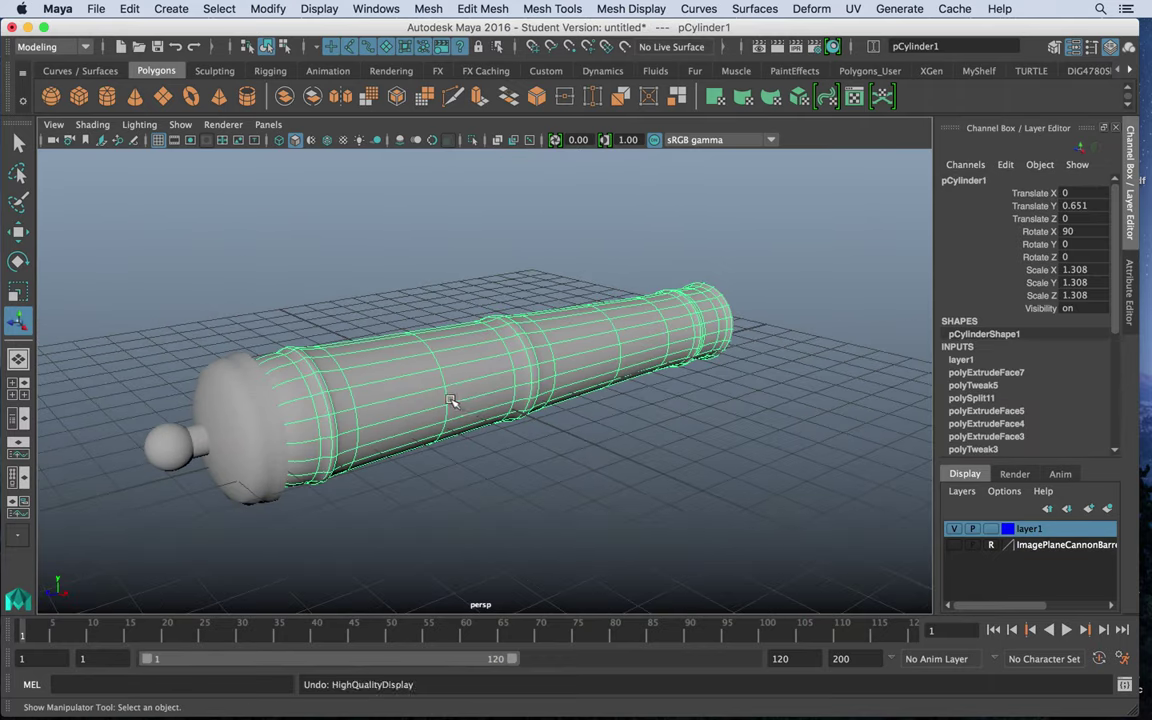
key(1)
Step: Delete the barrel cylinder's end faces hidden inside the breech dome and return to object selection
alt+drag(340, 390, 389, 410)
right_drag(160, 320, 113, 272)
alt+middle_drag(113, 272, 144, 257)
alt+drag(144, 257, 366, 252)
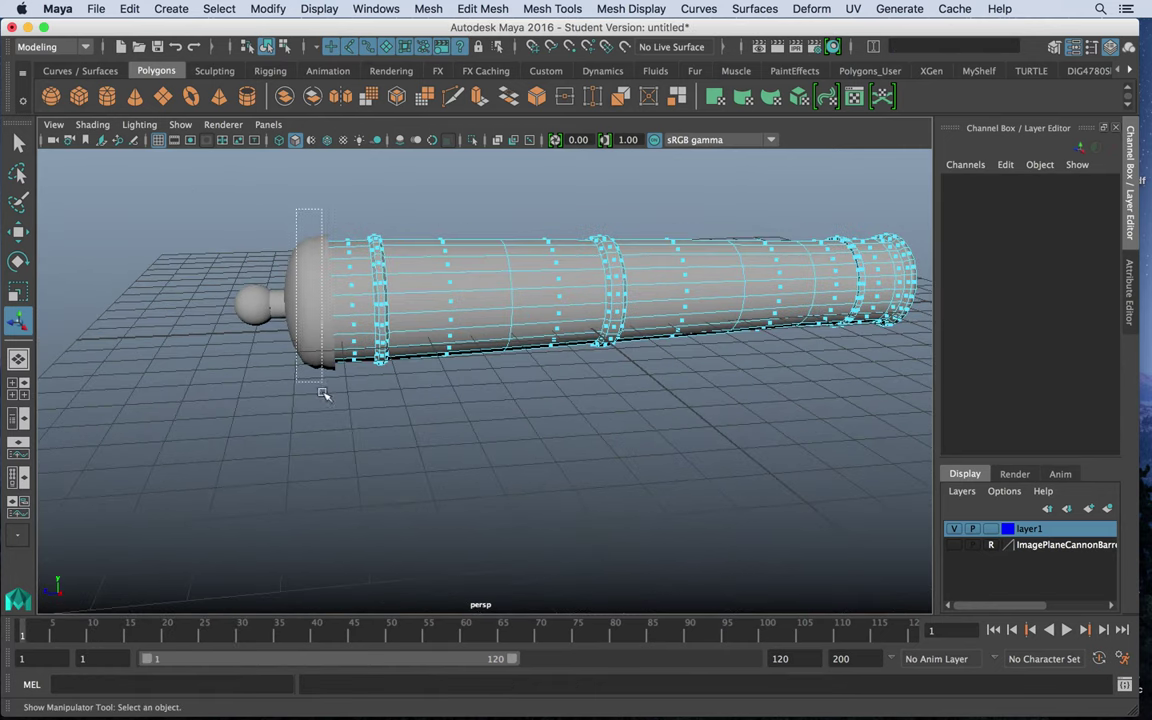
drag(334, 420, 339, 432)
click(339, 432)
right_drag(522, 302, 591, 221)
Step: Move the barrel cylinder slightly along Z, away from the breech dome
click(443, 302)
key(w)
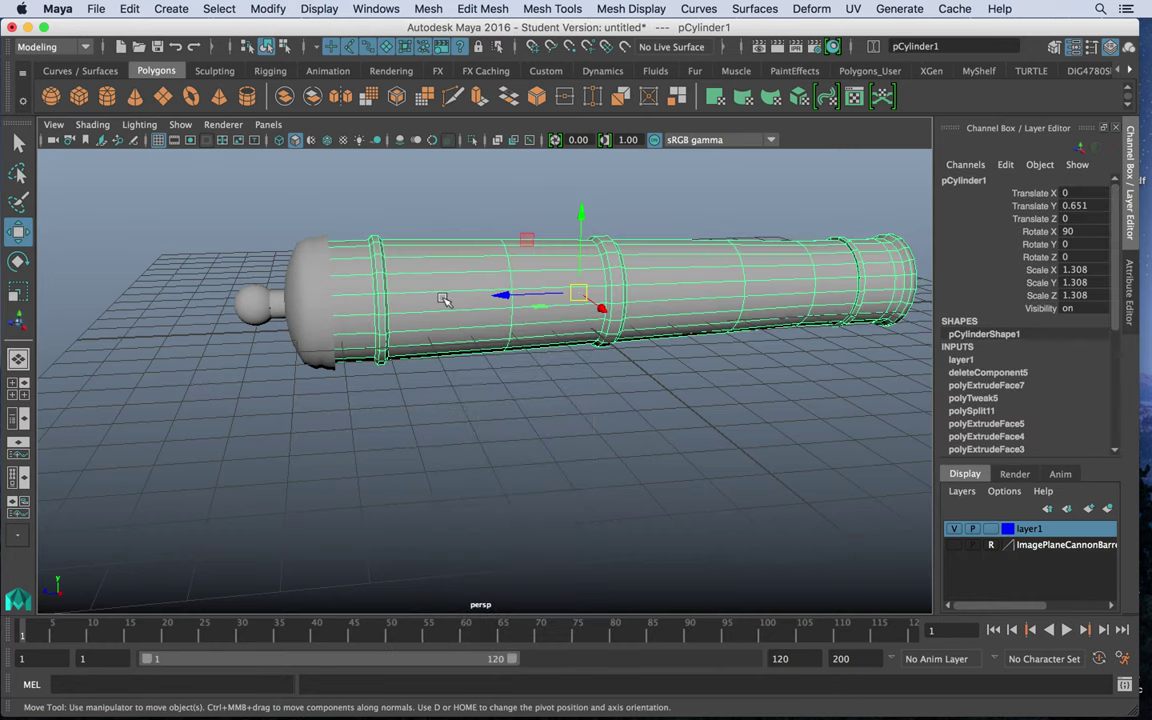
drag(510, 292, 557, 302)
Step: Add the breech dome and the cascabel knob to the selection with the barrel
key(t)
shift+click(309, 268)
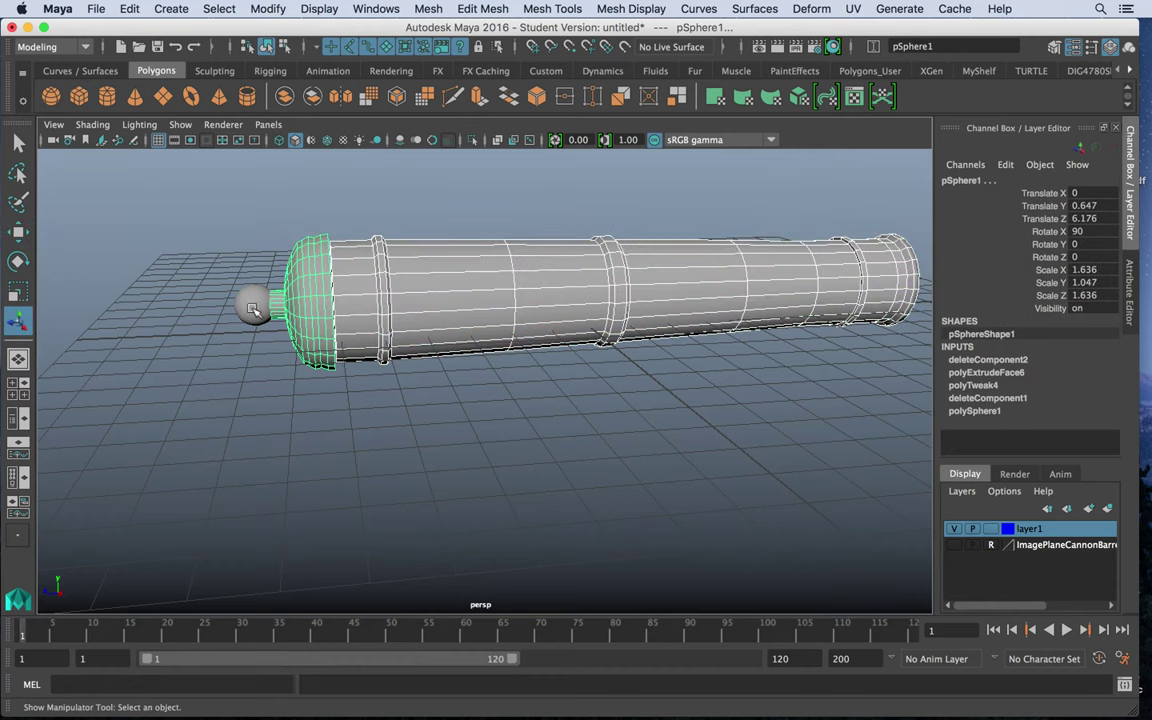
shift+click(252, 302)
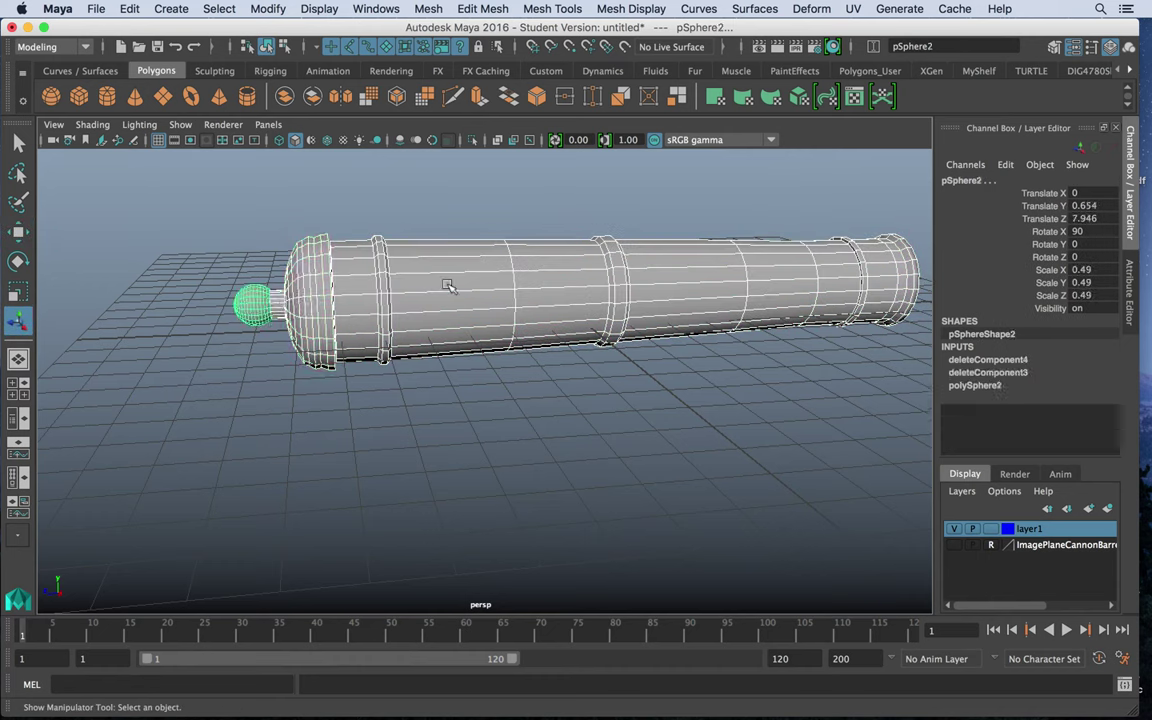
Step: Select all the cannon barrel parts, add them to layer1 and hide that layer
click(381, 380)
alt+drag(381, 380, 541, 295)
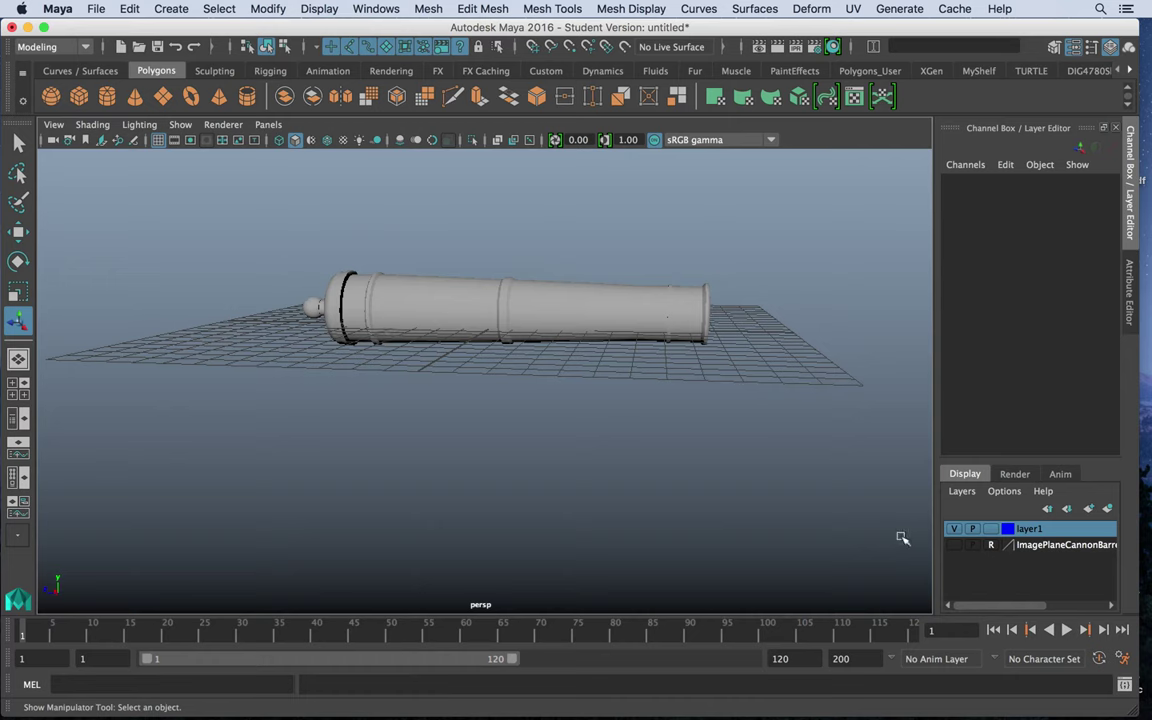
drag(278, 262, 728, 440)
right_click(1030, 528)
click(1040, 399)
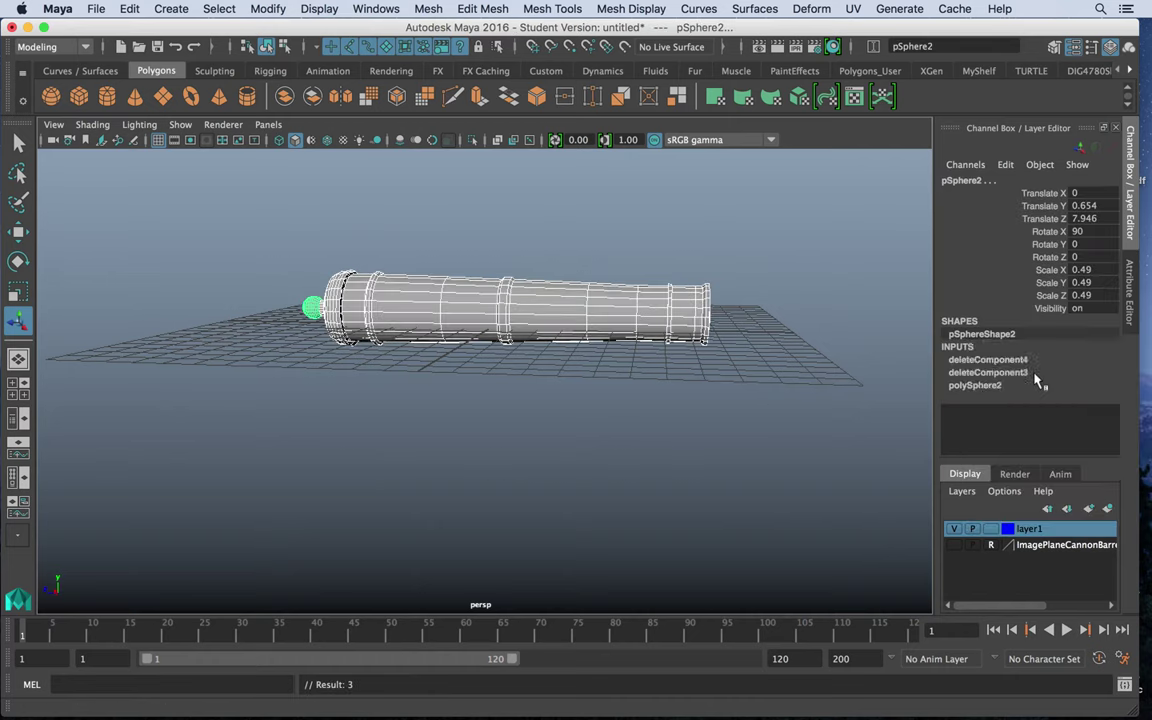
click(954, 528)
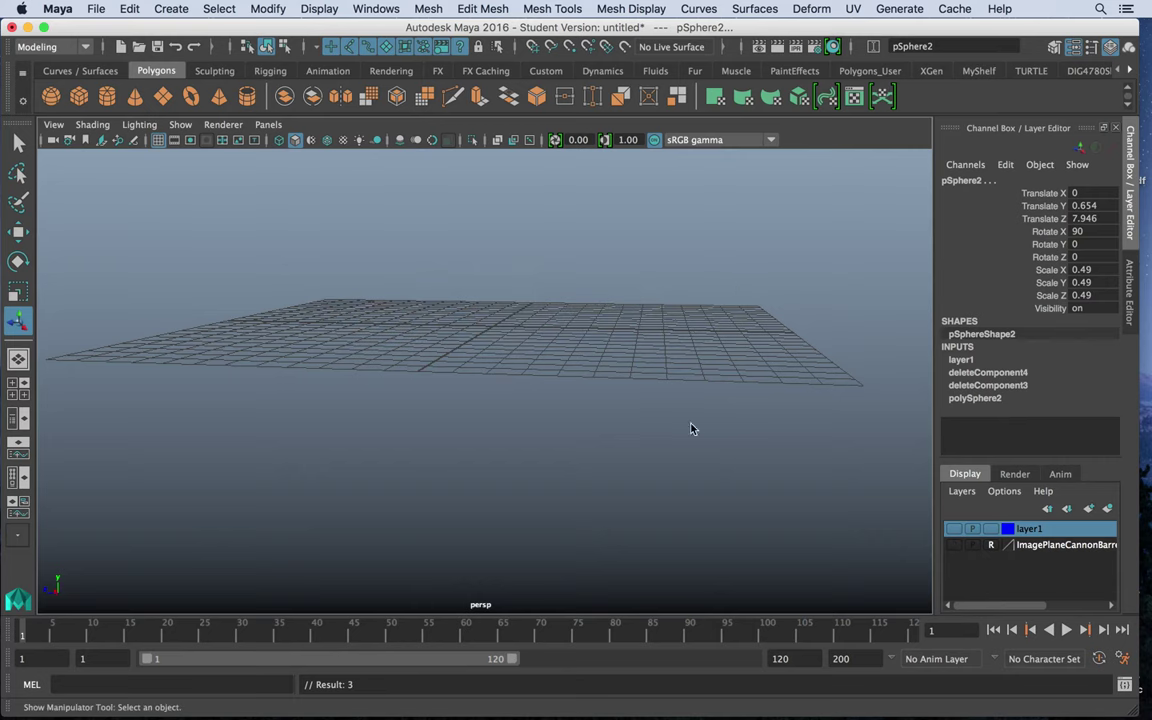
Step: Import bw1000__8_1.jpg from the Desktop's Demo folder as an image plane in the side view
key(space)
key(space)
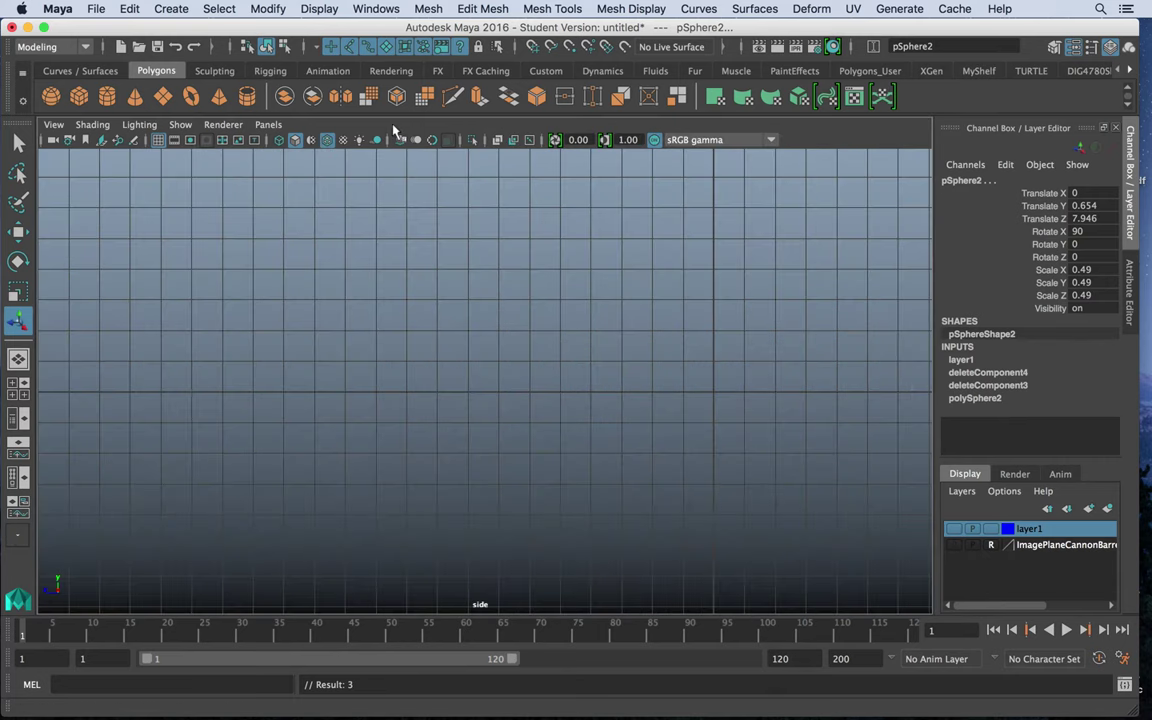
click(268, 125)
mouse_move(276, 140)
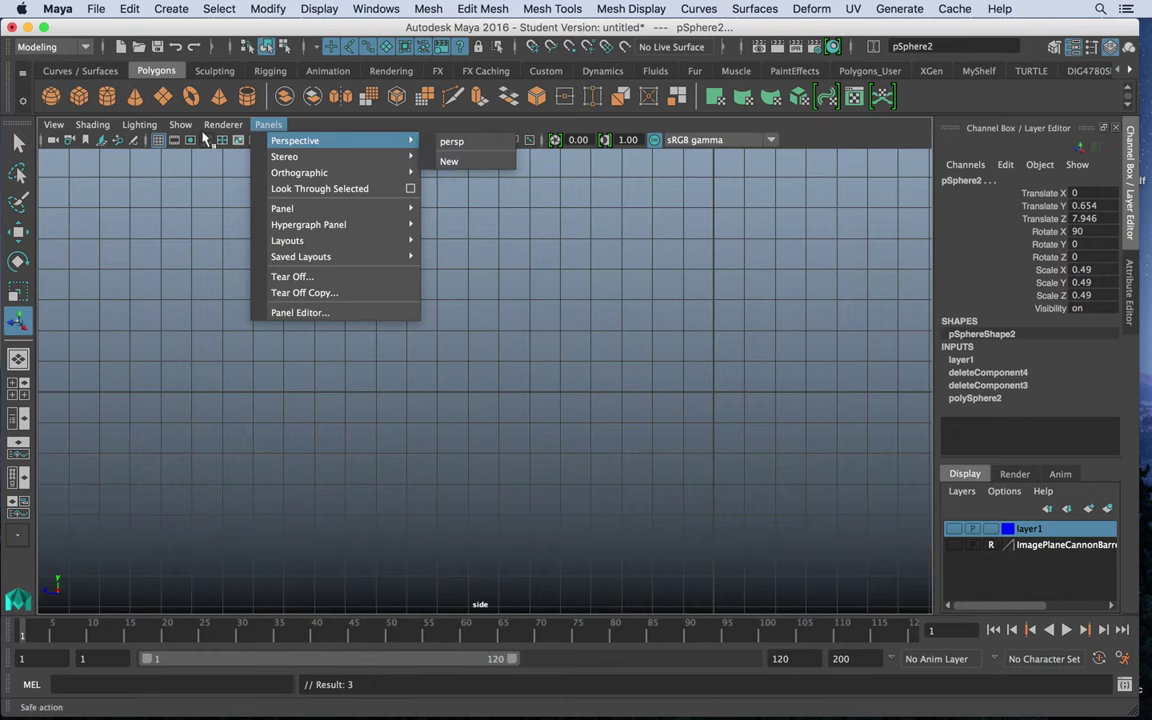
mouse_move(121, 417)
click(269, 432)
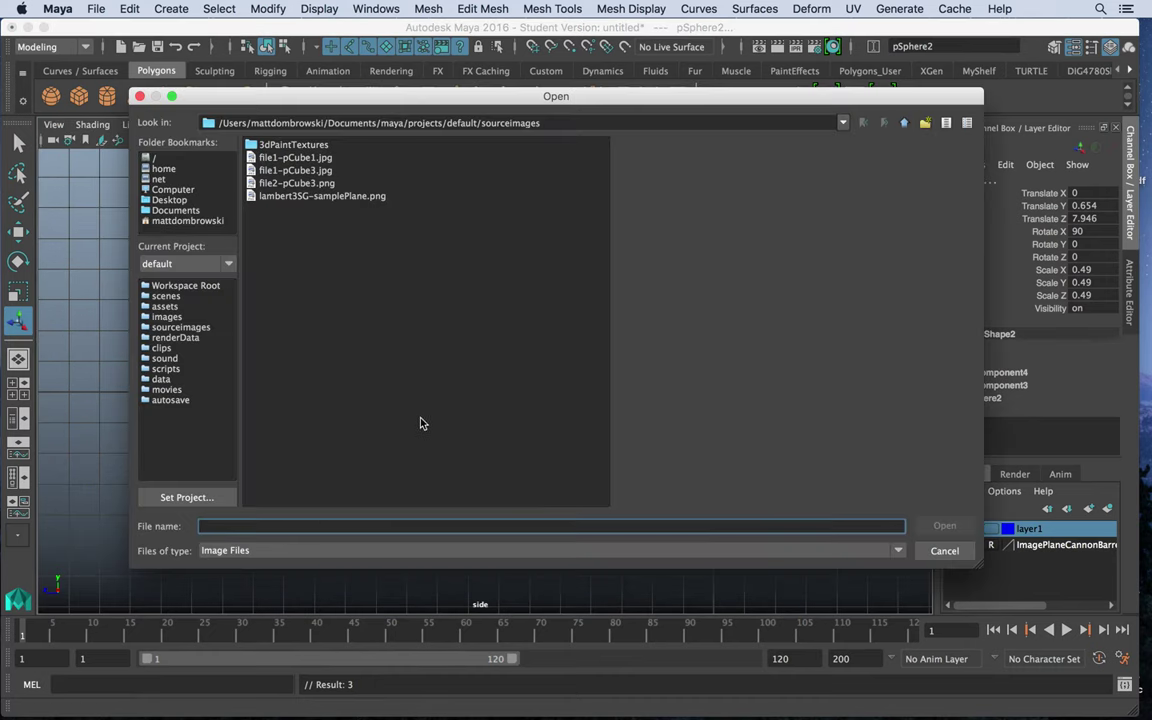
click(169, 200)
double_click(272, 350)
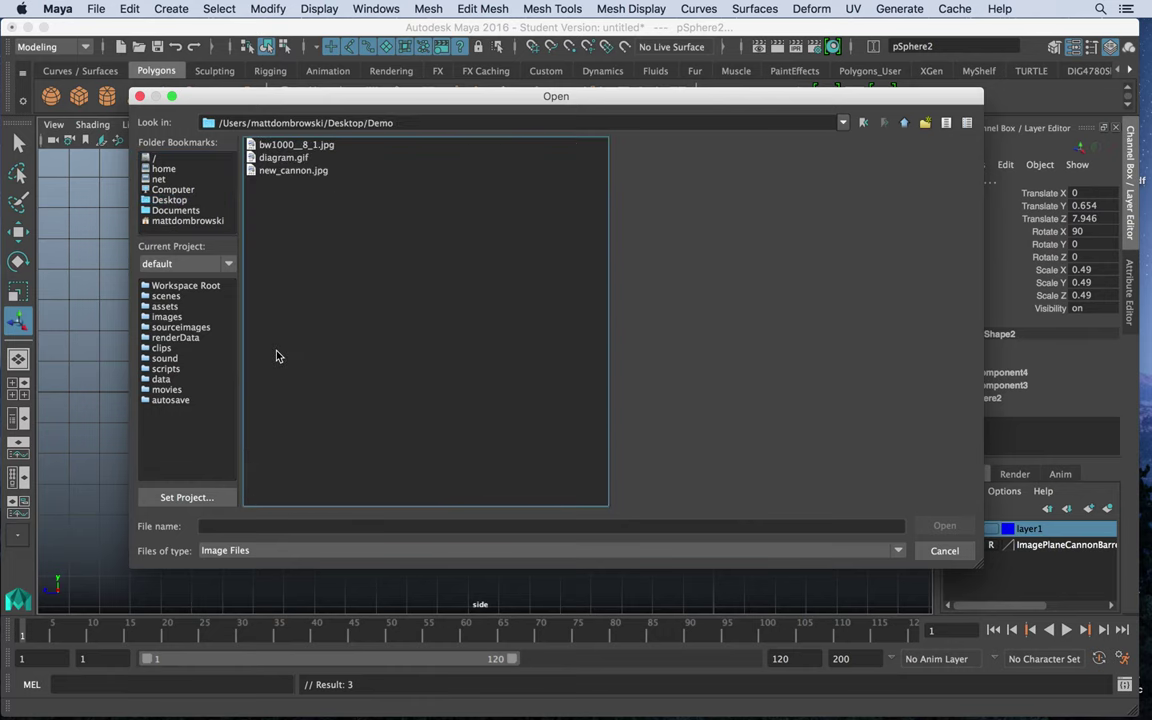
click(262, 171)
click(266, 158)
click(270, 144)
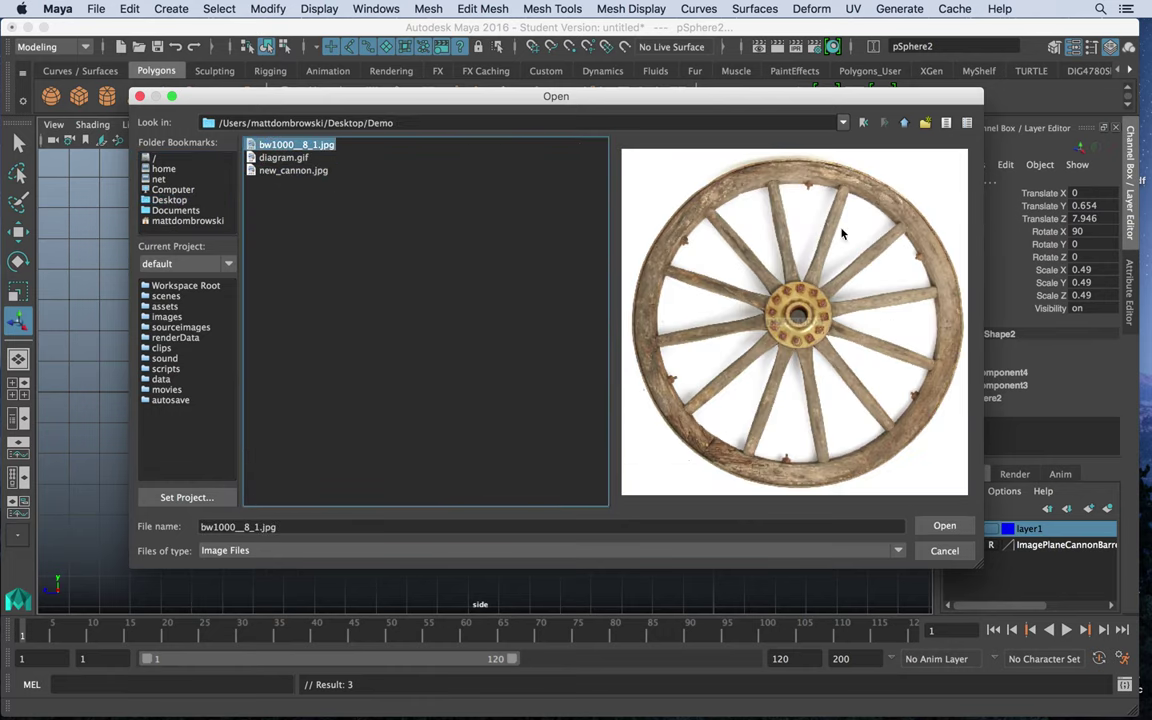
double_click(270, 145)
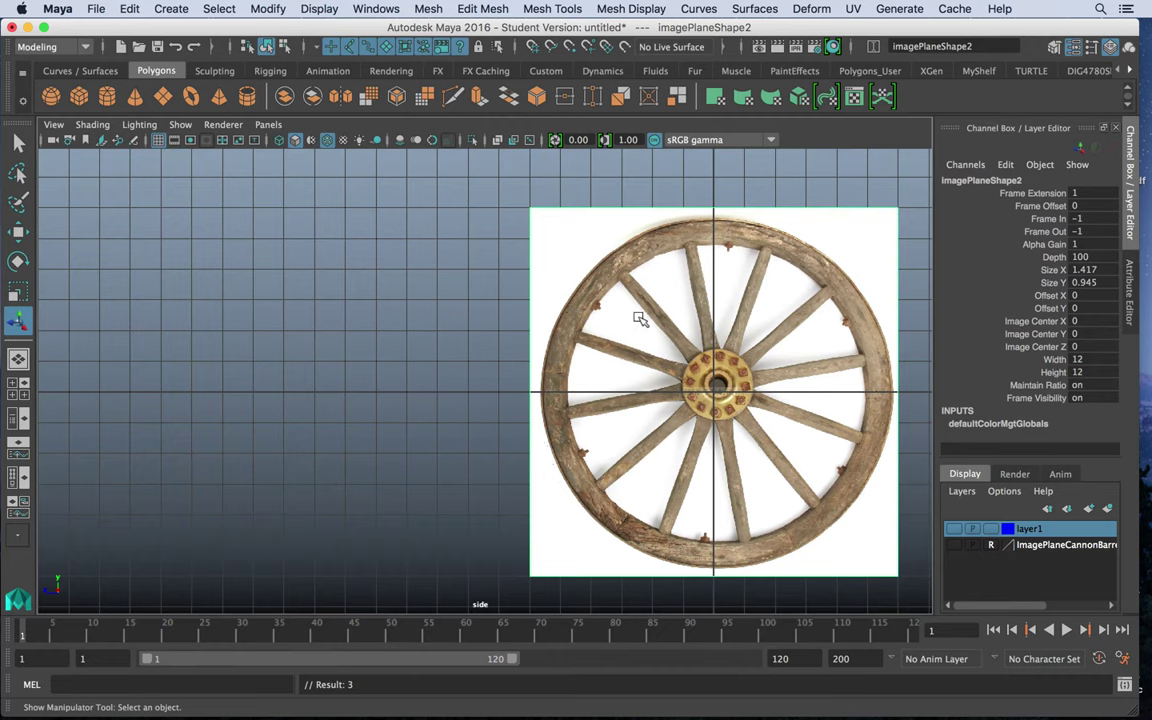
Step: Create a new display layer containing the wheel image plane
alt+middle_drag(638, 316, 391, 288)
alt+right_drag(391, 288, 415, 290)
click(1107, 508)
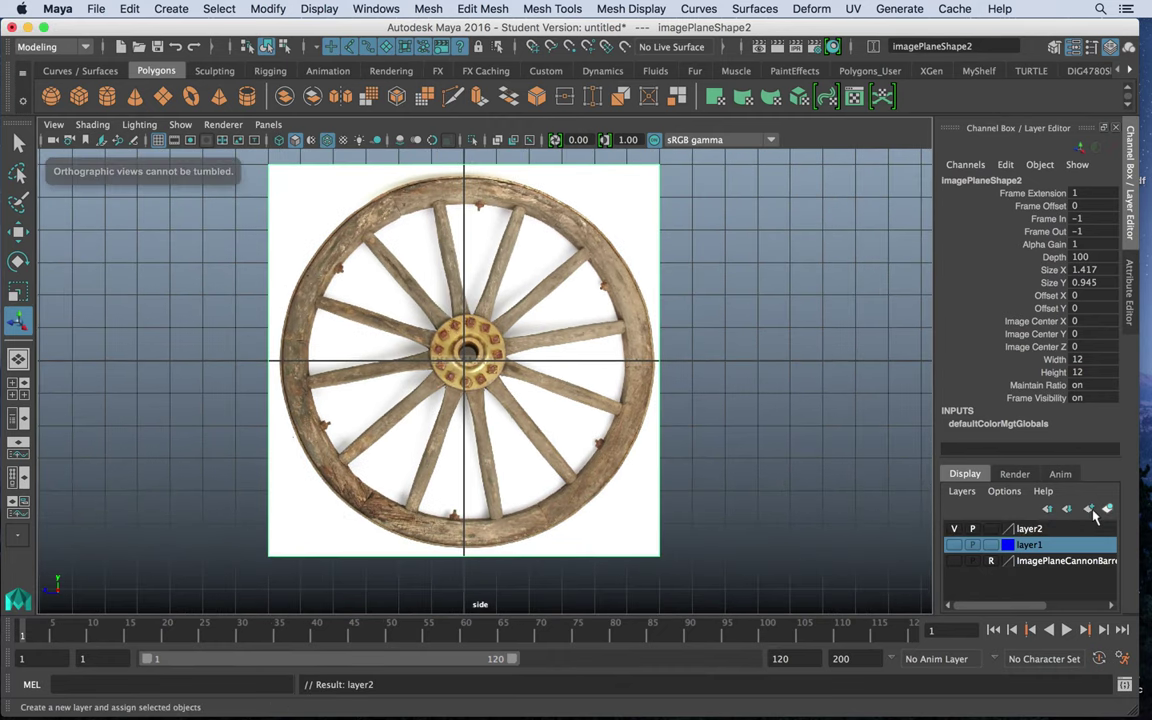
double_click(1015, 528)
key(h)
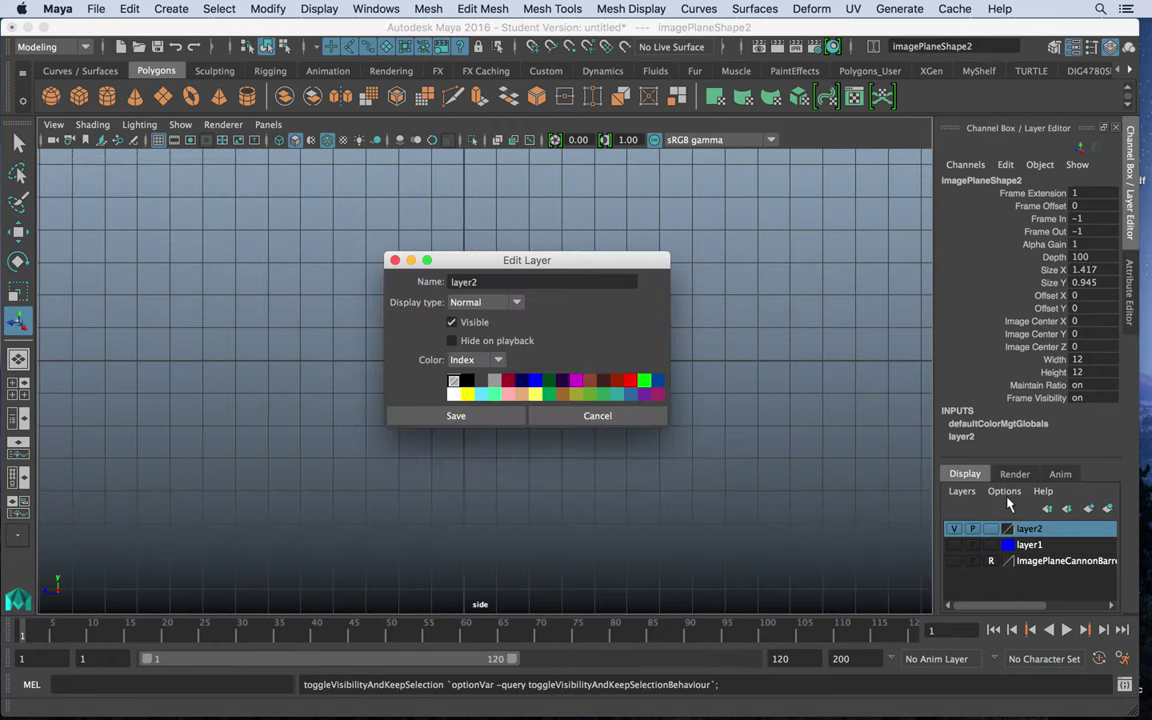
click(582, 412)
key(z)
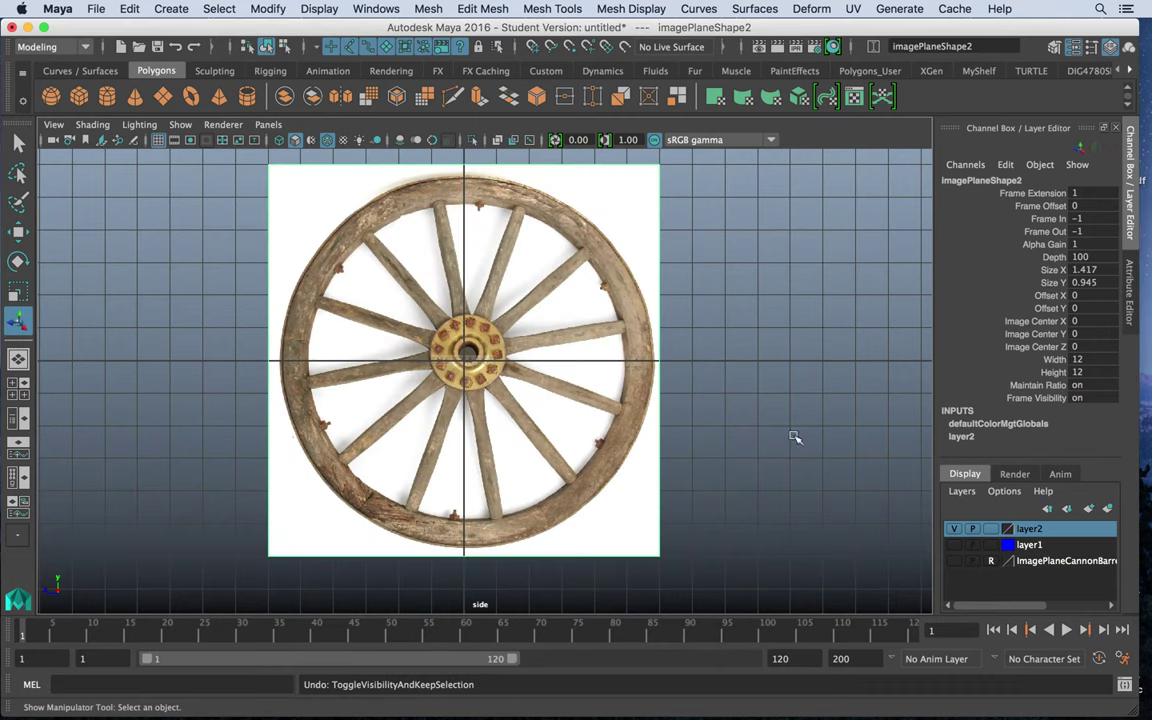
Step: Rename the new wheel image layer as WheelImagePlane and set its display type to Reference
right_click(1030, 531)
click(1034, 551)
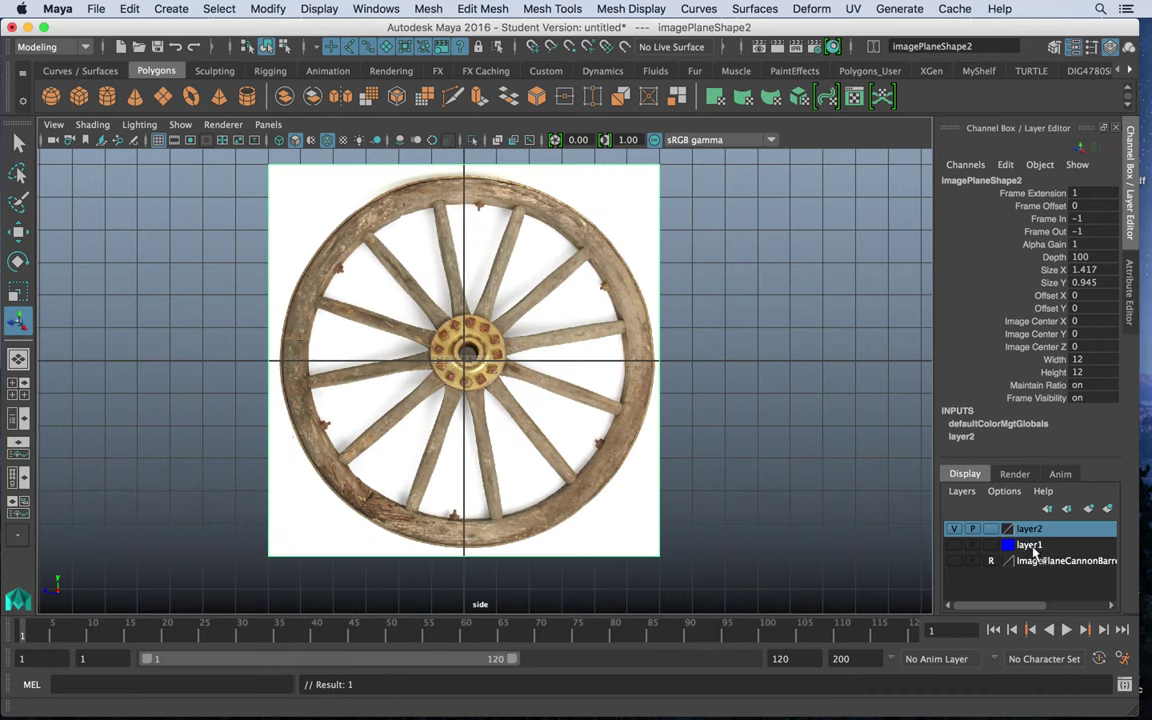
double_click(1030, 532)
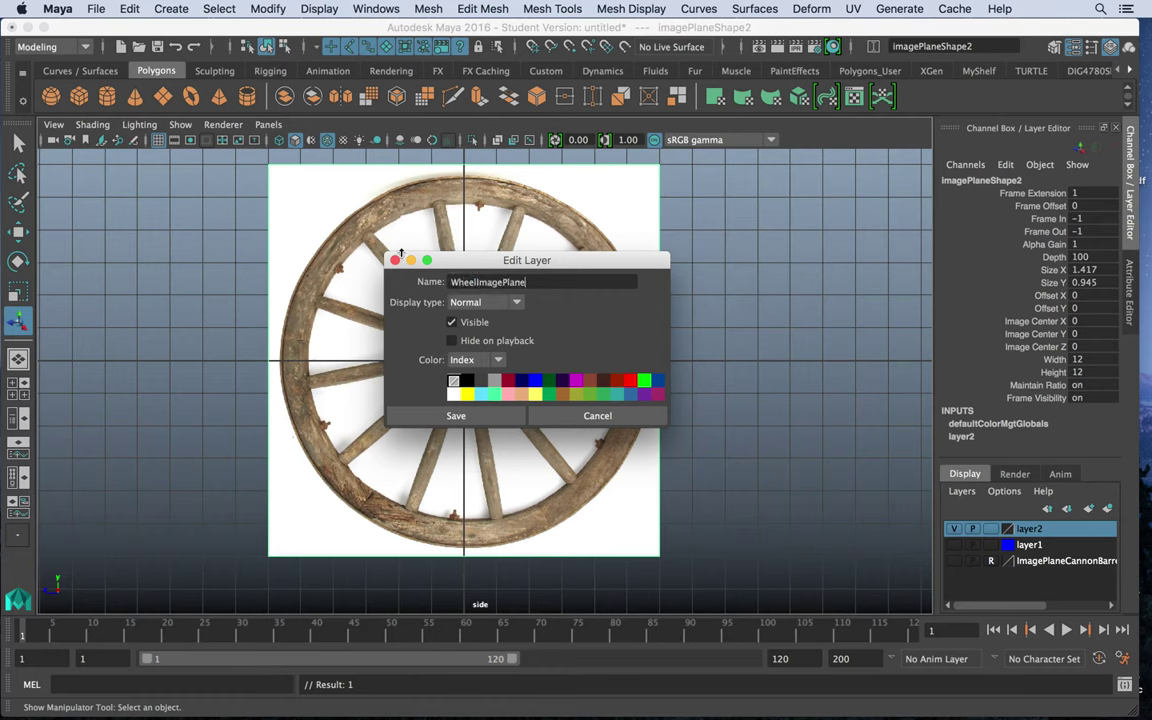
click(518, 415)
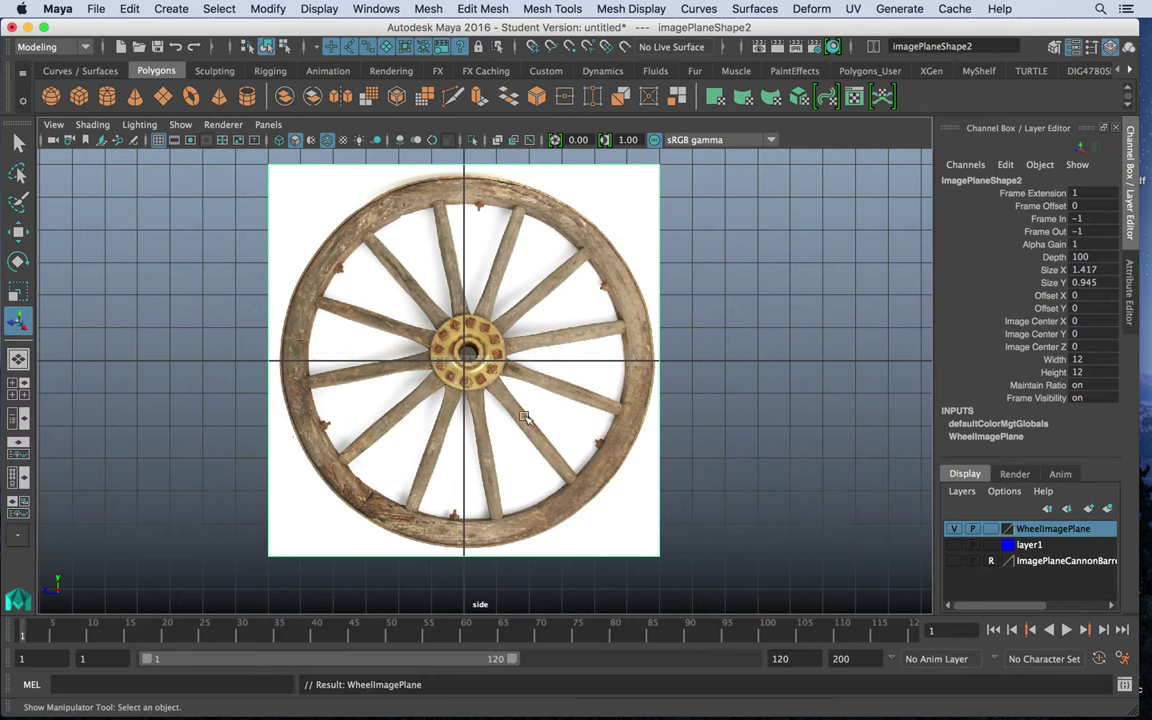
click(990, 528)
click(990, 528)
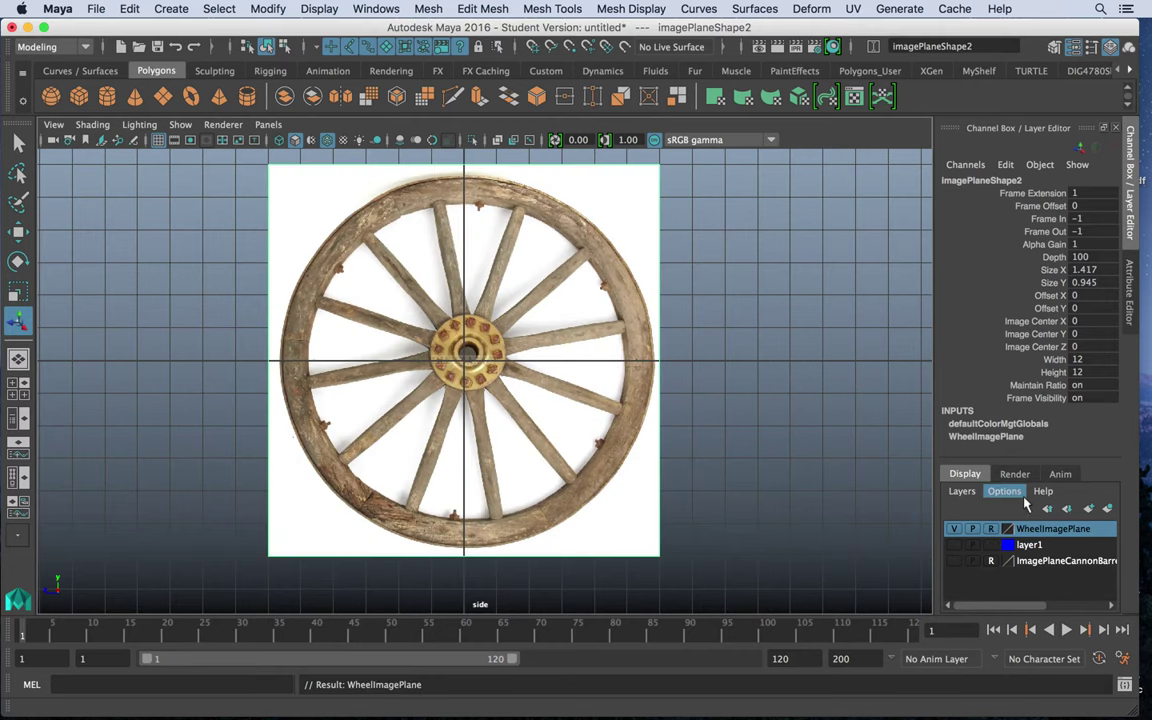
Step: Create a polygon pipe with Rotate Z 90 and scale it uniformly to the outer rim of the wheel image
click(247, 95)
key(r)
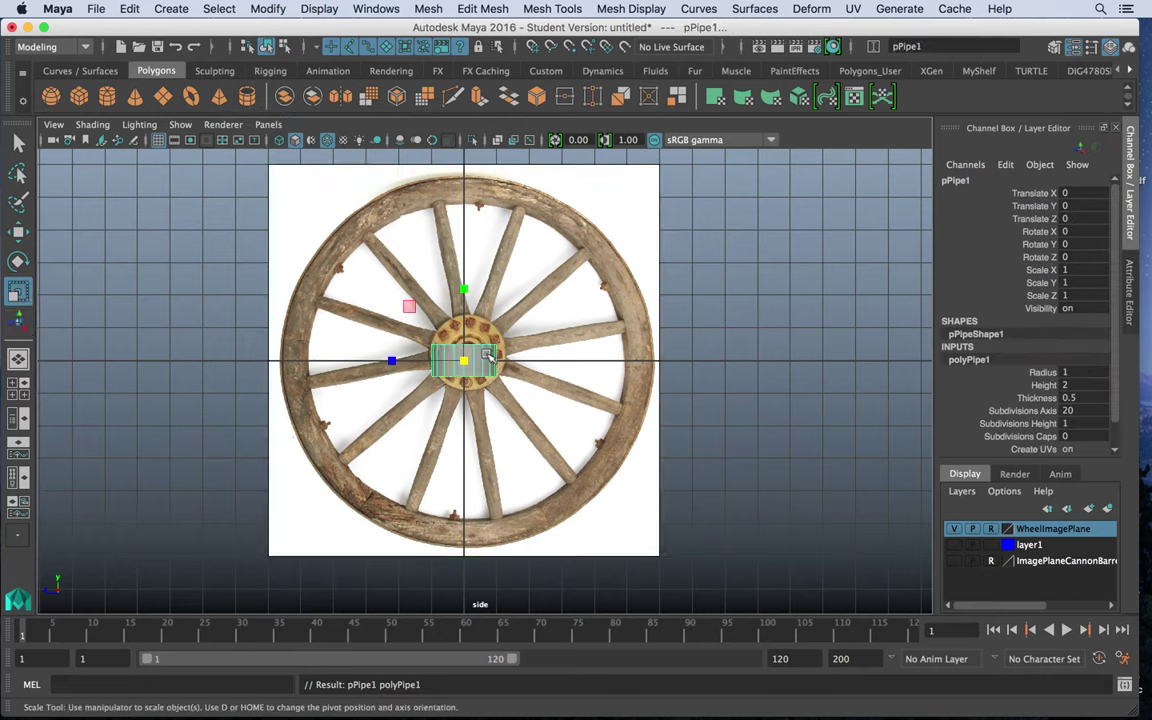
key(e)
drag(483, 305, 459, 410)
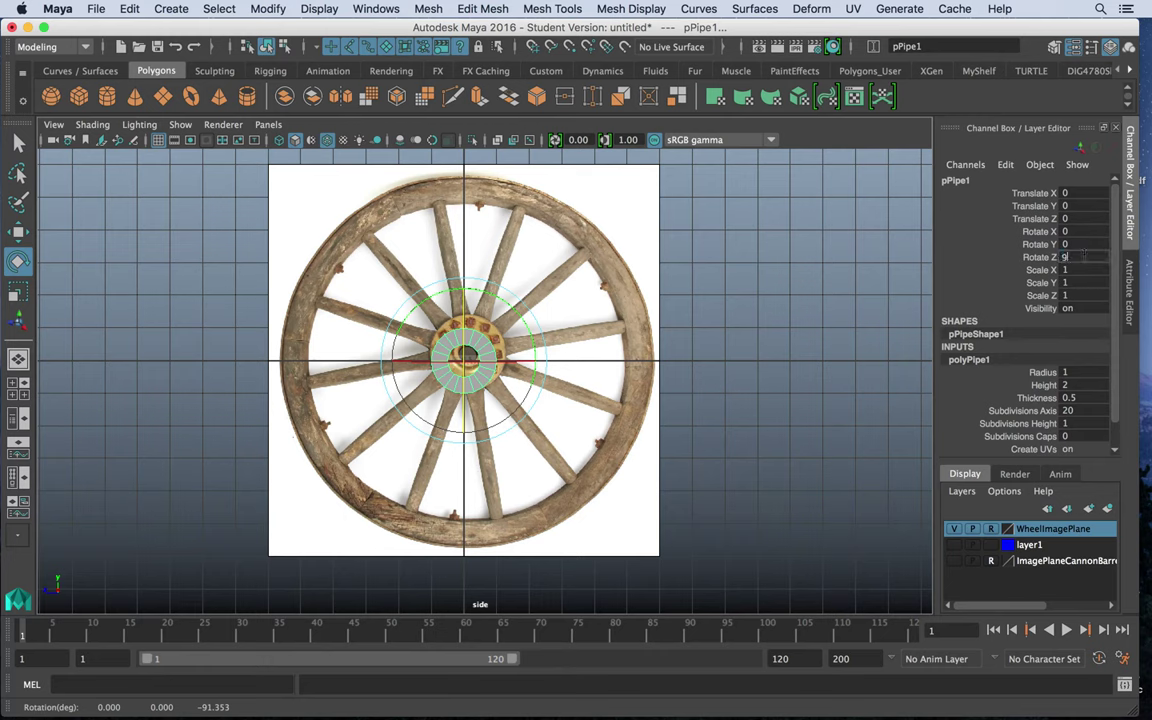
key(Return)
key(r)
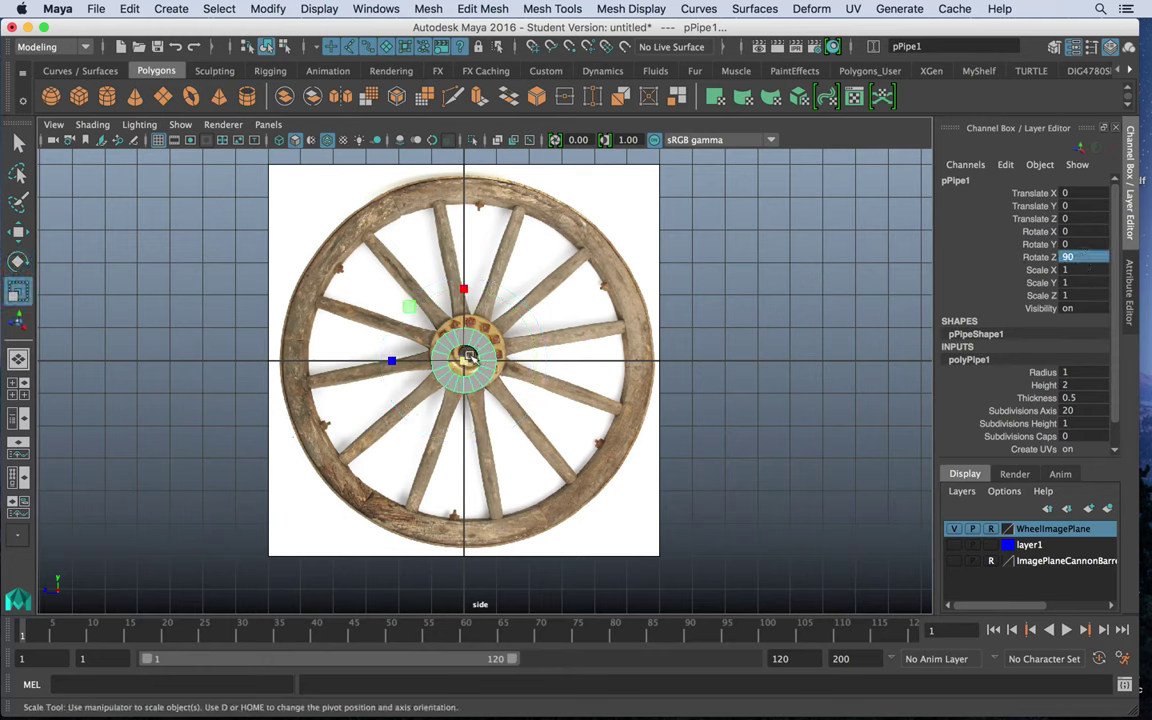
drag(465, 360, 695, 399)
right_drag(431, 259, 425, 196)
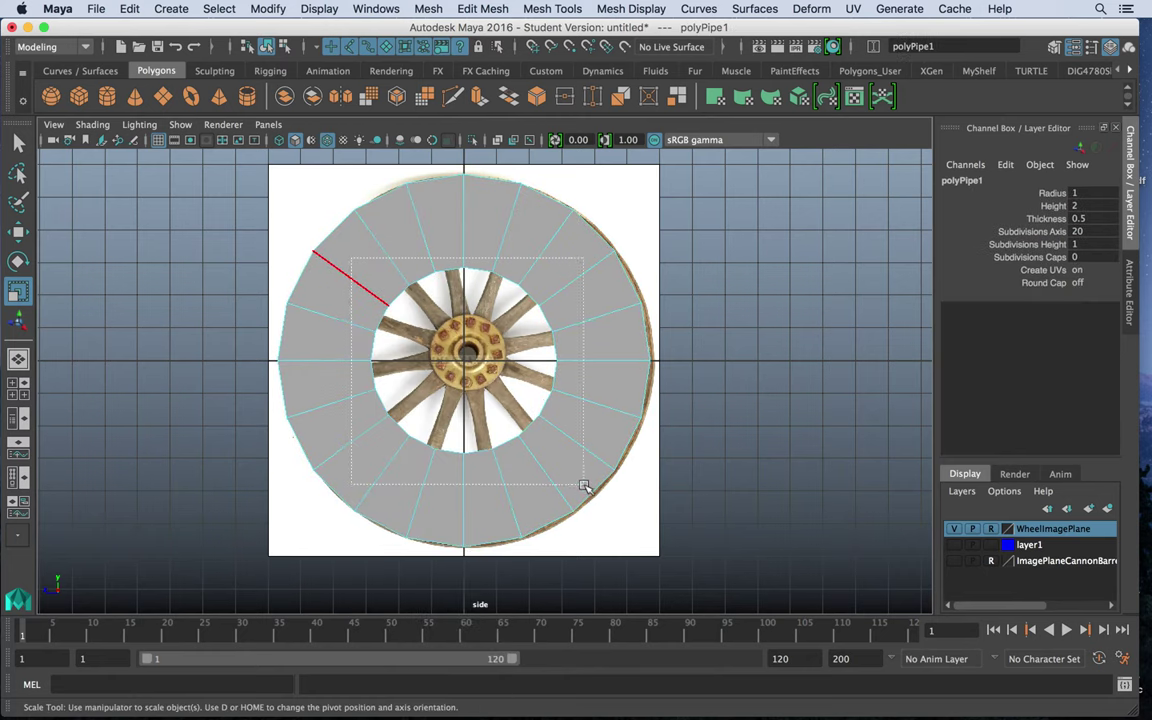
drag(585, 486, 585, 486)
click(818, 321)
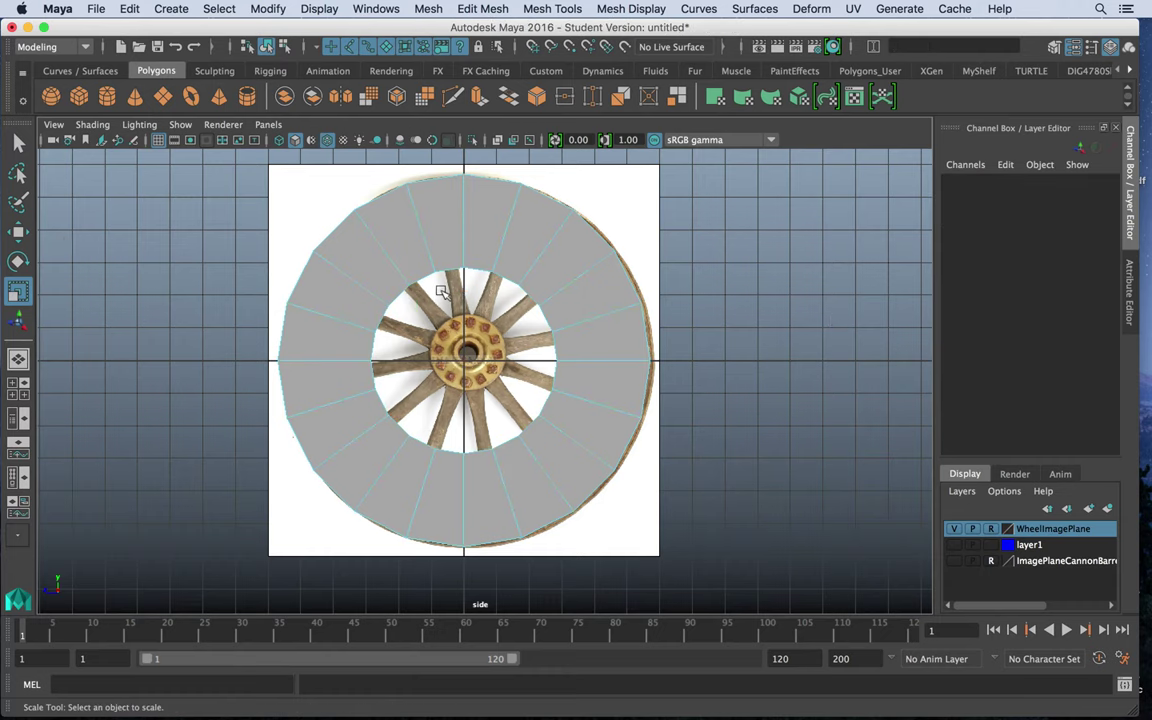
Step: Select the pipe's inner edge loops on both of its faces
right_drag(455, 242, 445, 188)
double_click(445, 269)
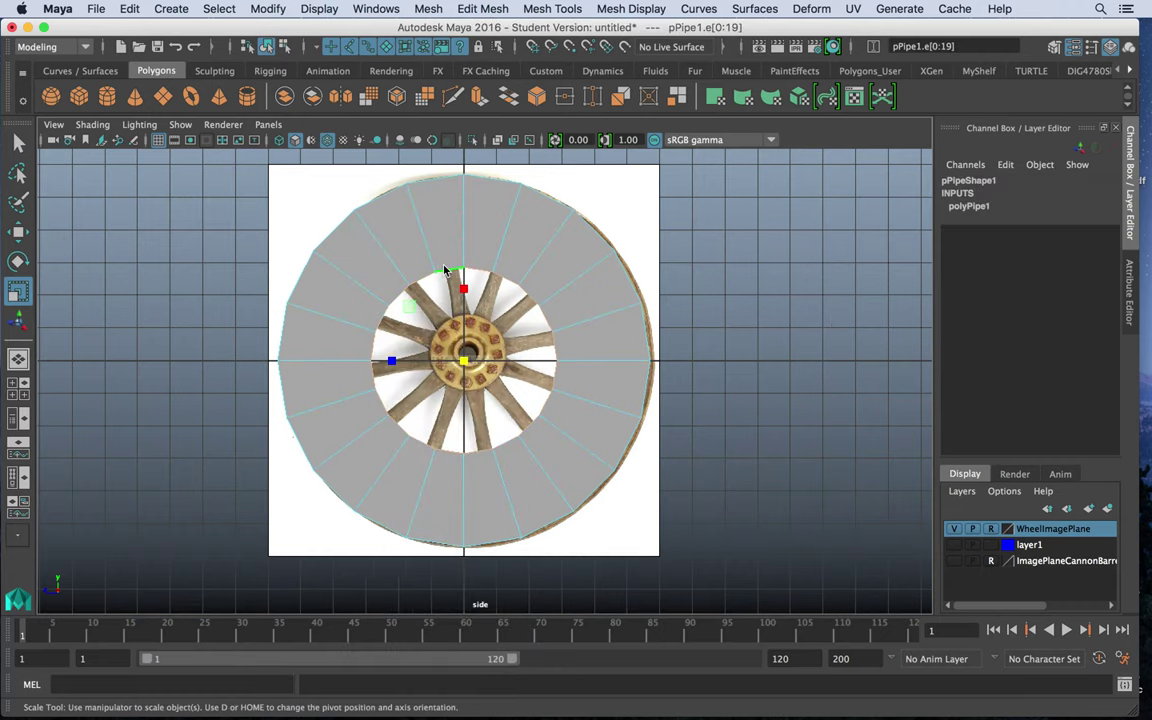
key(space)
key(space)
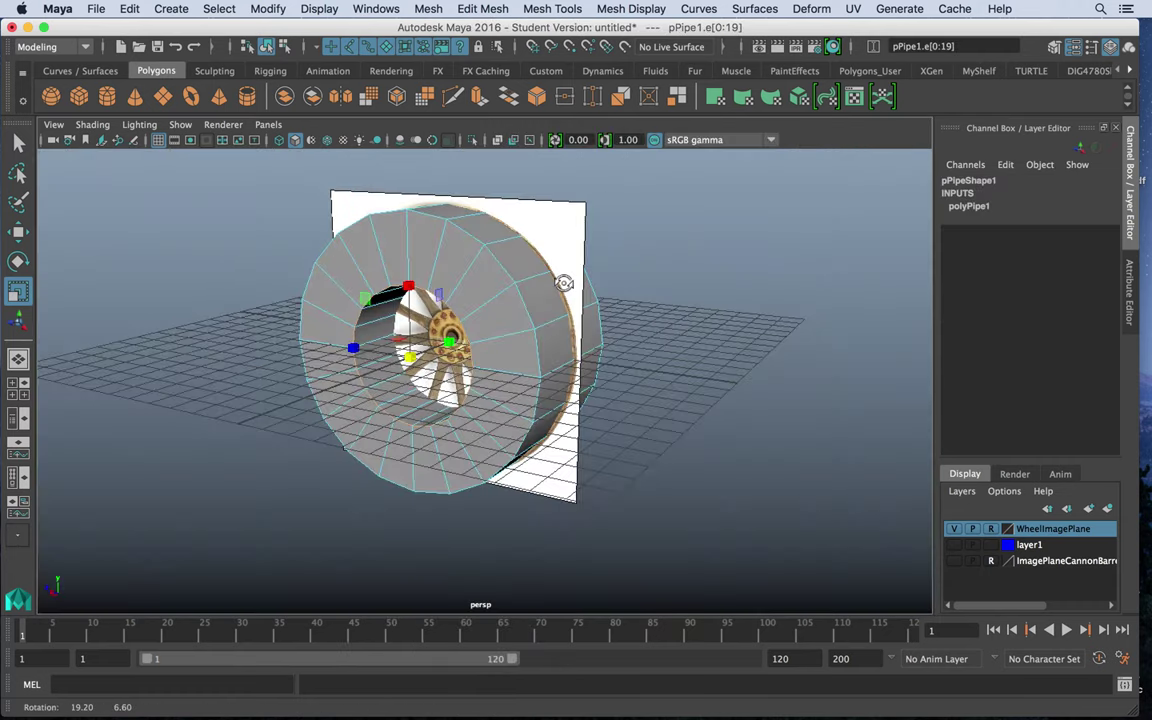
alt+drag(566, 285, 307, 283)
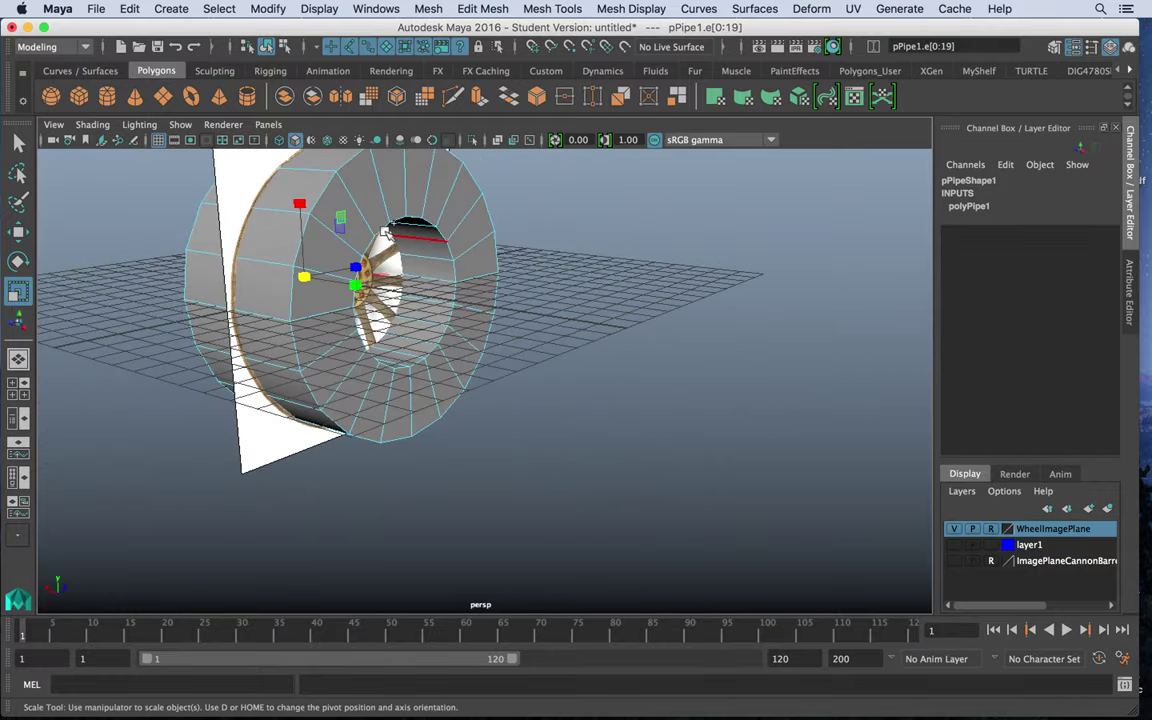
shift+double_click(384, 228)
alt+drag(414, 292, 684, 278)
alt+drag(545, 295, 595, 334)
drag(605, 262, 600, 200)
key(ctrl+z)
mouse_move(602, 316)
mouse_down()
mouse_move(590, 316)
mouse_move(620, 316)
mouse_up()
key(super+z)
Step: Scale the two inner edge loops outward until the pipe's opening matches the inner rim in the wheel image
drag(599, 241, 599, 175)
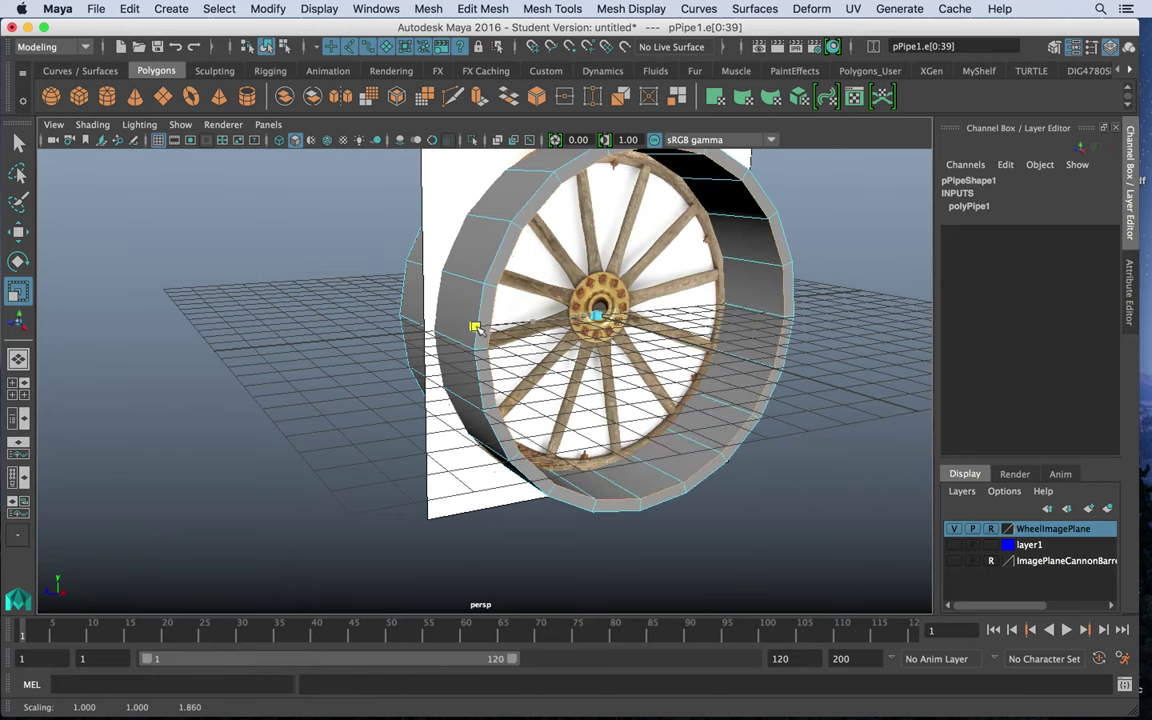
alt+drag(515, 323, 564, 327)
key(space)
key(space)
alt+right_drag(473, 305, 597, 399)
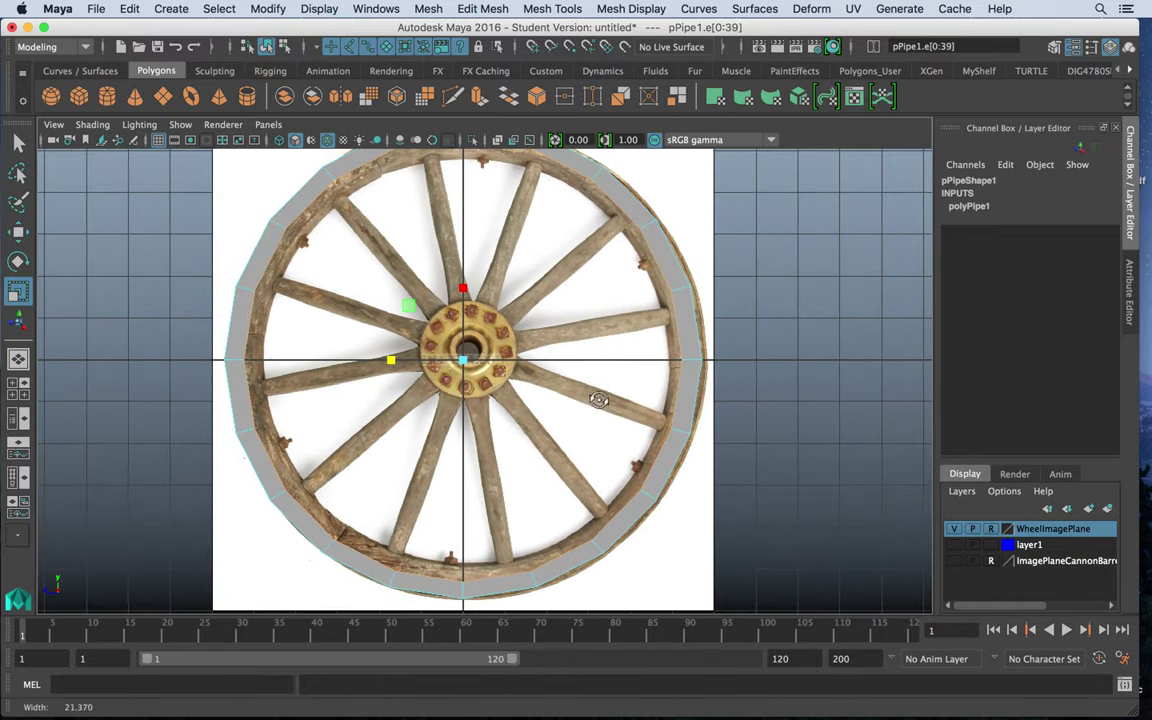
alt+click(498, 262)
alt+middle_drag(498, 262, 503, 314)
drag(466, 337, 466, 343)
drag(405, 413, 401, 409)
alt+middle_drag(549, 320, 586, 257)
alt+right_drag(586, 257, 534, 277)
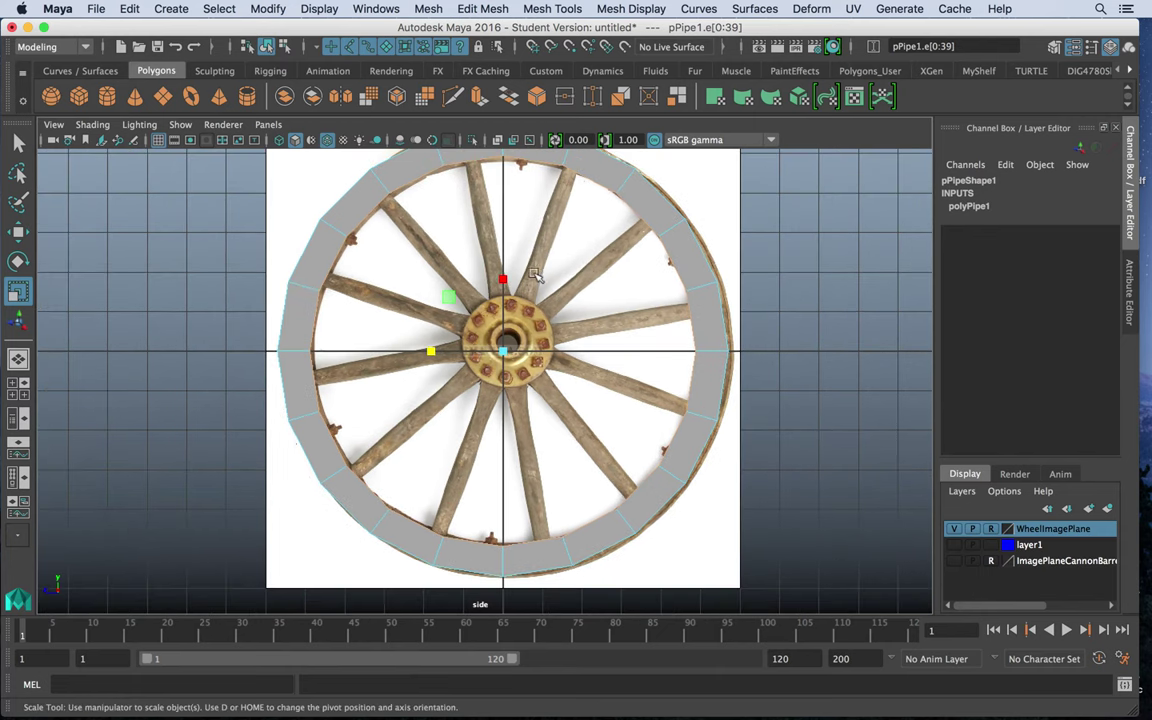
mouse_move(505, 356)
mouse_down()
mouse_move(520, 358)
mouse_move(507, 358)
mouse_up()
drag(505, 272, 505, 283)
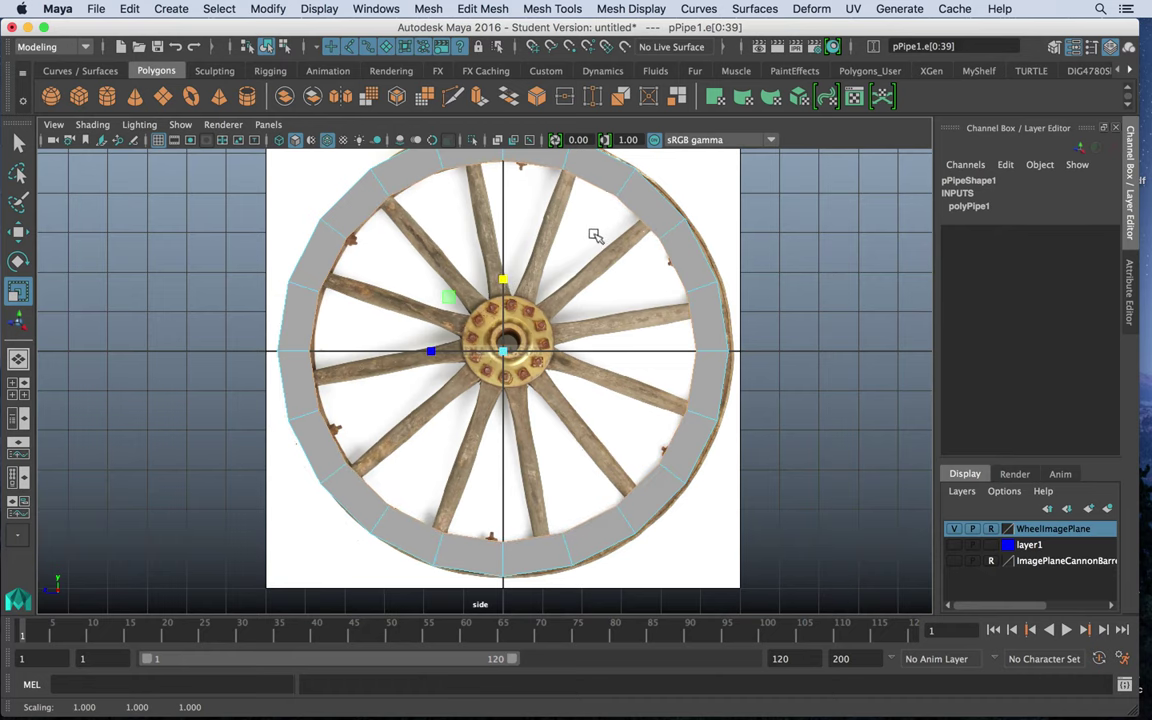
Step: Return to object selection and narrow the rim's width to a Scale Y of about 0.651
right_drag(597, 230, 748, 212)
alt+middle_drag(620, 248, 673, 316)
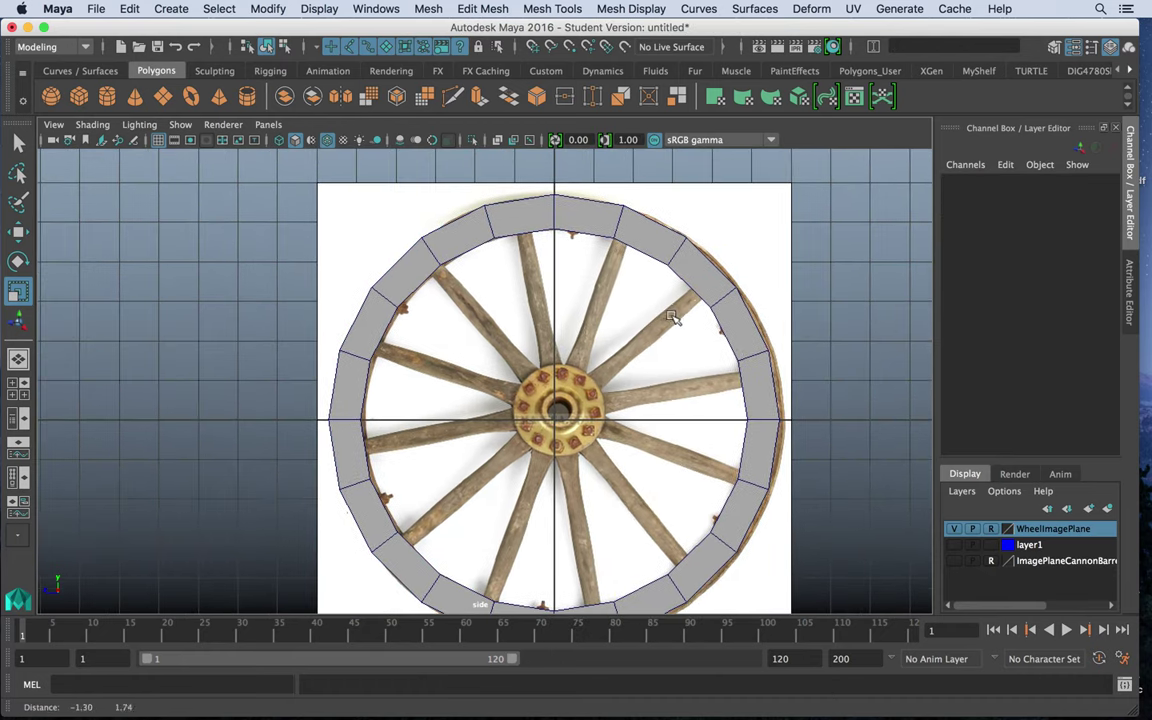
key(space)
key(space)
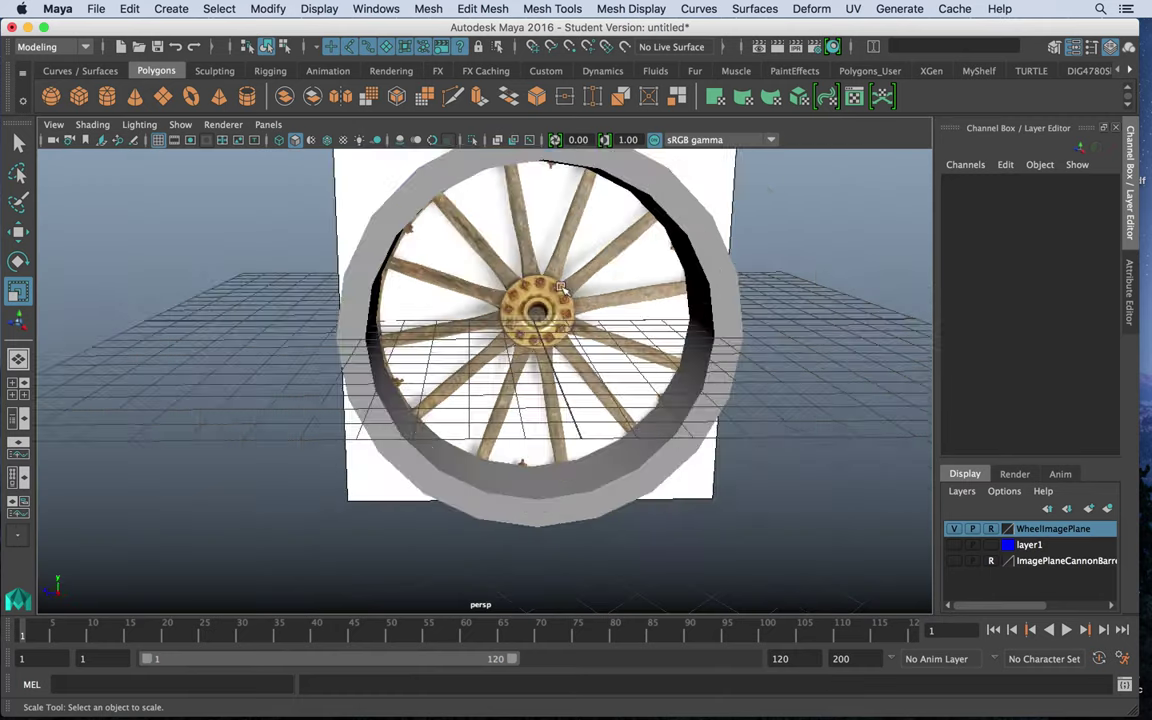
alt+drag(638, 262, 704, 262)
click(704, 262)
drag(557, 304, 560, 355)
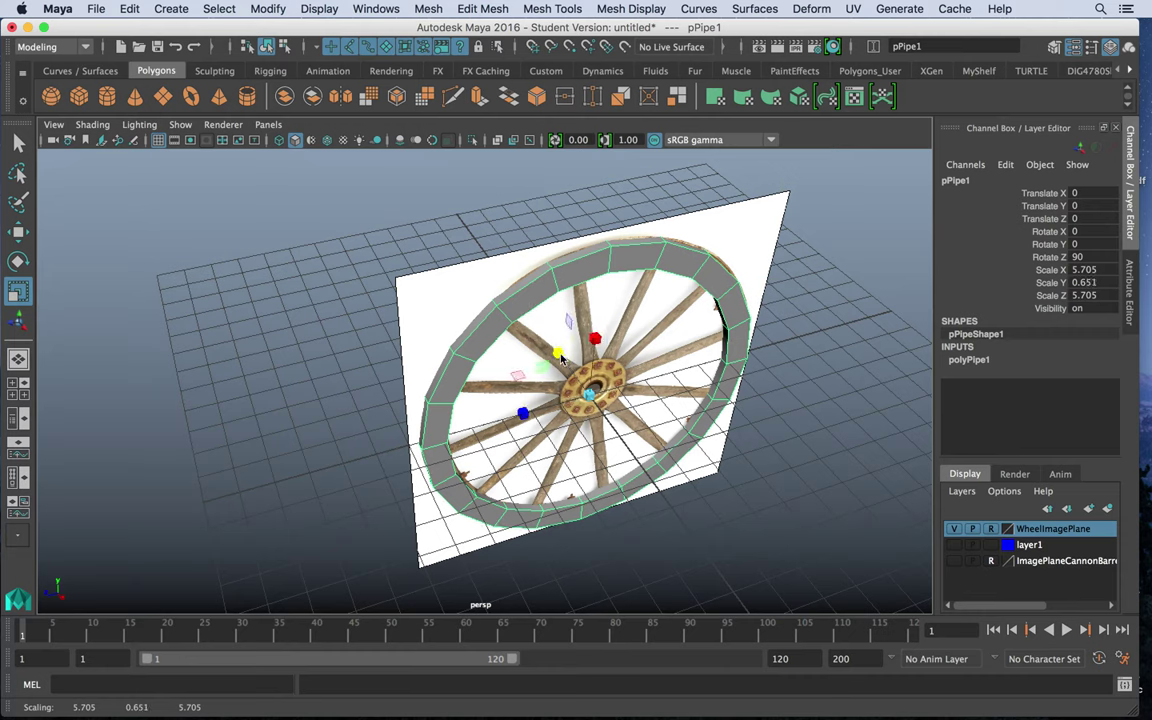
Step: Create a second polygon pipe for the wheel hub and set its Rotate Z to 90
click(248, 100)
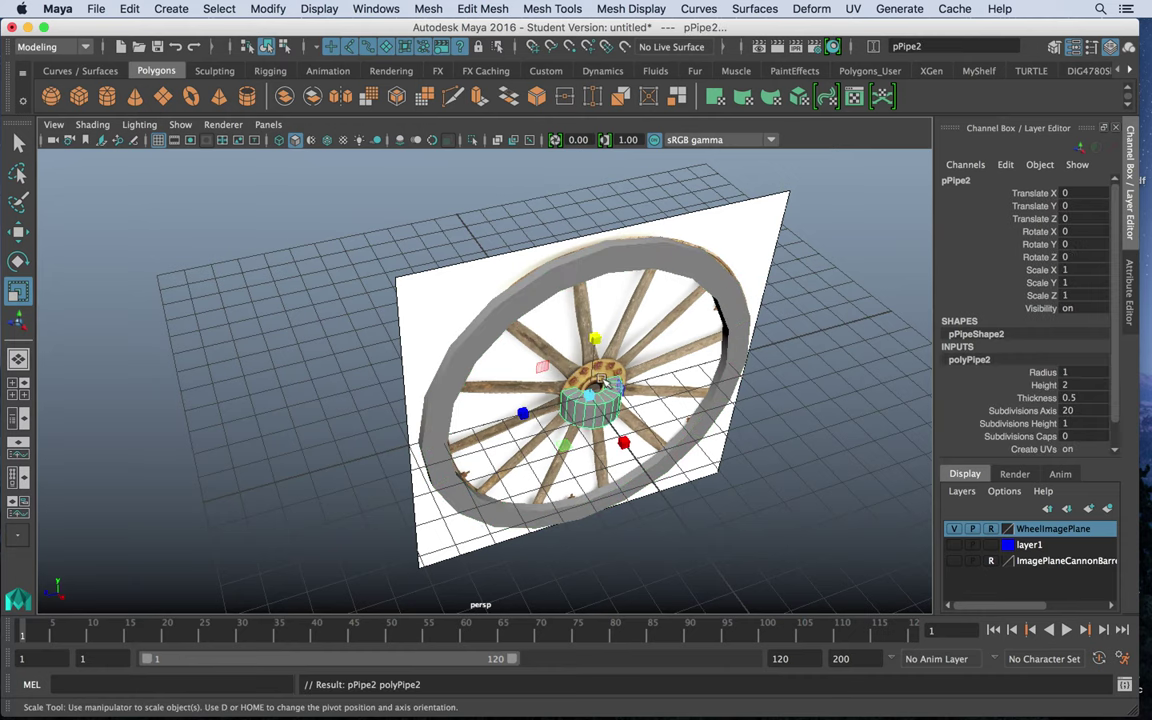
key(e)
drag(605, 365, 626, 446)
text(90)
key(Return)
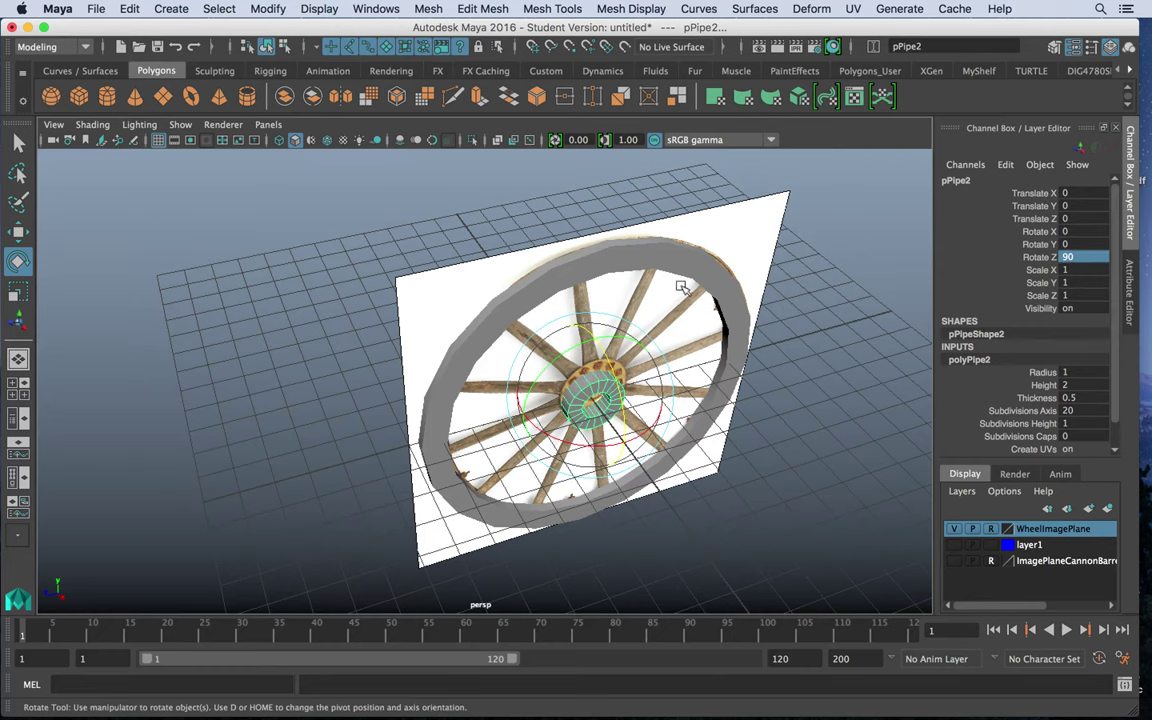
Step: Move the hub pipe over the hub in the image and scale it uniformly to about 1.137
alt+drag(681, 287, 625, 244)
alt+right_drag(625, 244, 690, 250)
alt+middle_drag(560, 272, 529, 347)
key(w)
mouse_move(478, 342)
mouse_down()
mouse_move(486, 325)
mouse_move(497, 337)
mouse_up()
key(r)
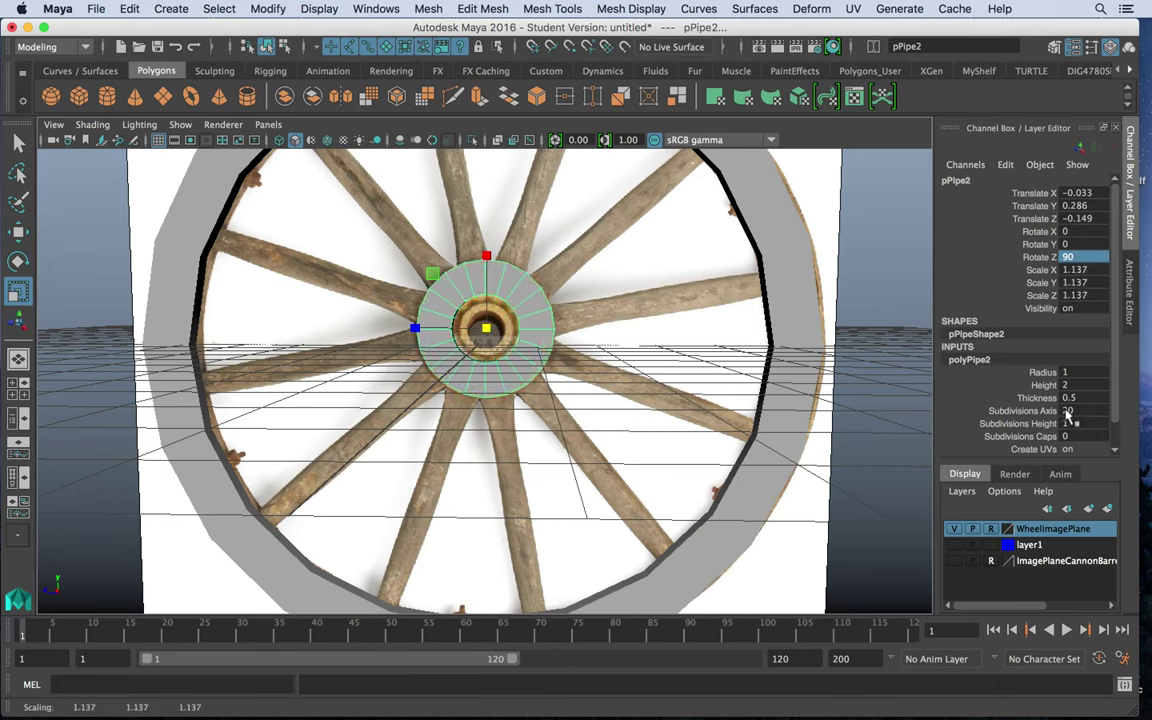
Step: Set the hub pipe's Thickness to 0.7 so its hole narrows toward the opening in the wheel image
click(1058, 411)
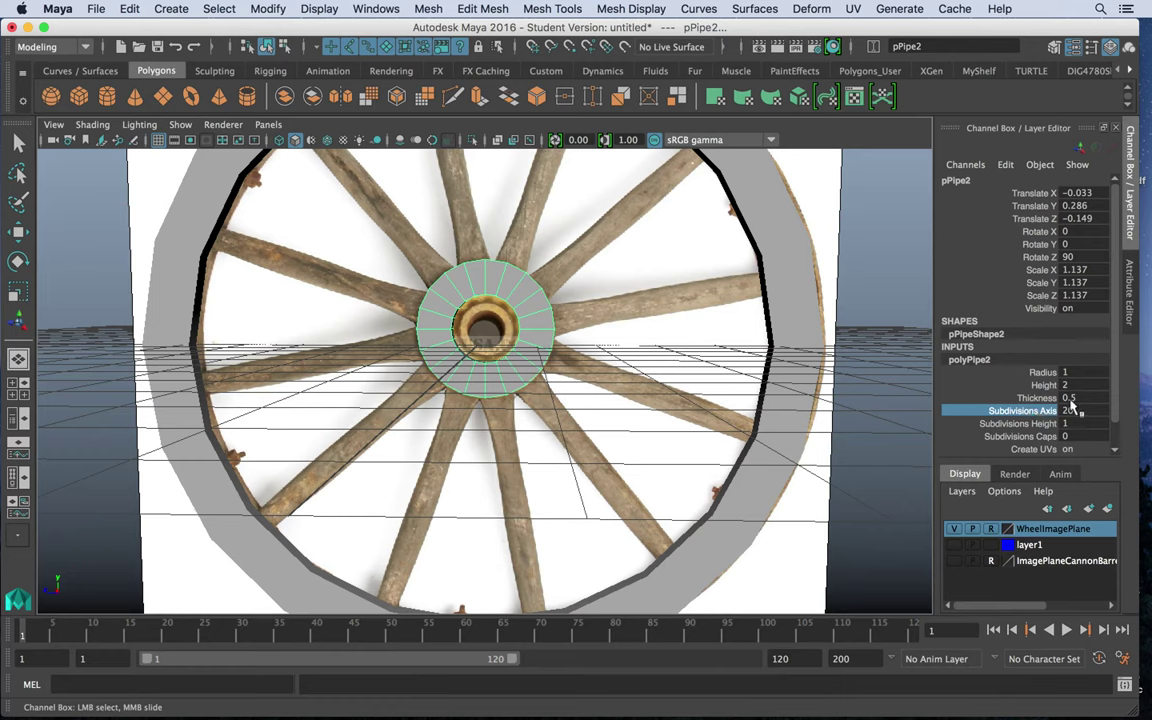
click(1040, 398)
middle_drag(866, 341, 866, 333)
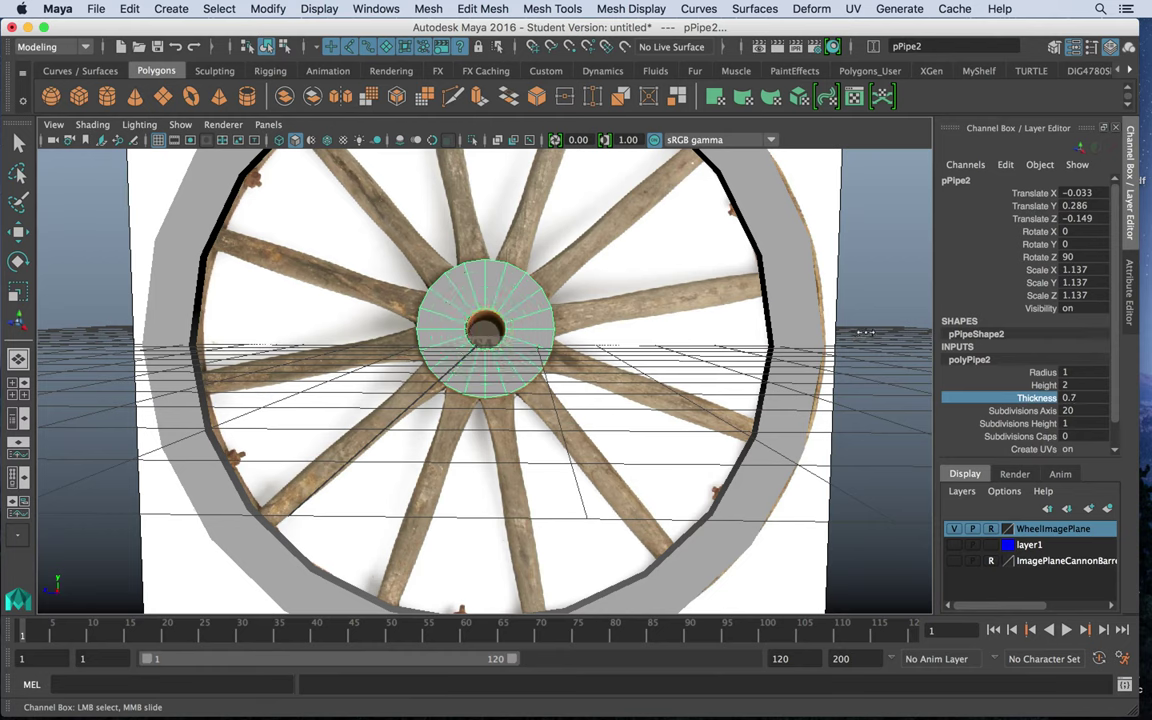
middle_drag(866, 332, 866, 332)
Step: Flatten the hub pipe along its axis to a Scale Y of about 0.231
alt+drag(533, 306, 629, 349)
key(r)
key(t)
key(r)
alt+drag(762, 370, 694, 354)
drag(590, 330, 480, 300)
Step: Align the hub with the hub in the image by moving it to about Translate Y 0.248 and Translate Z -0.123
key(w)
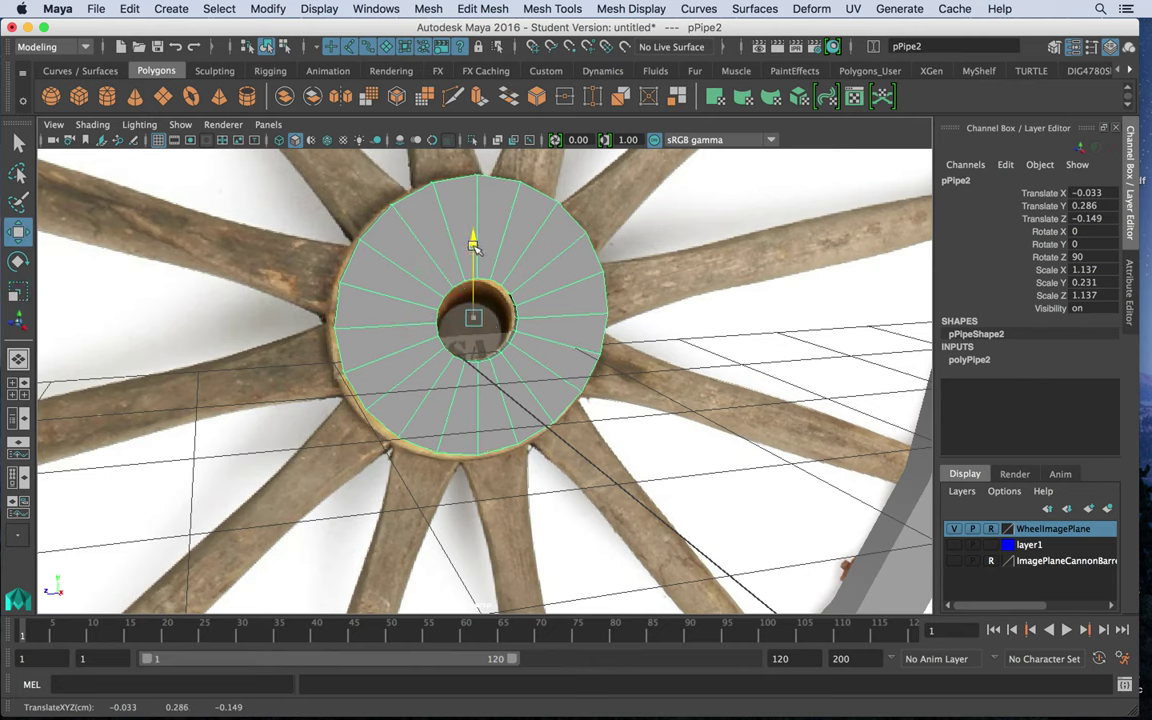
drag(474, 248, 474, 251)
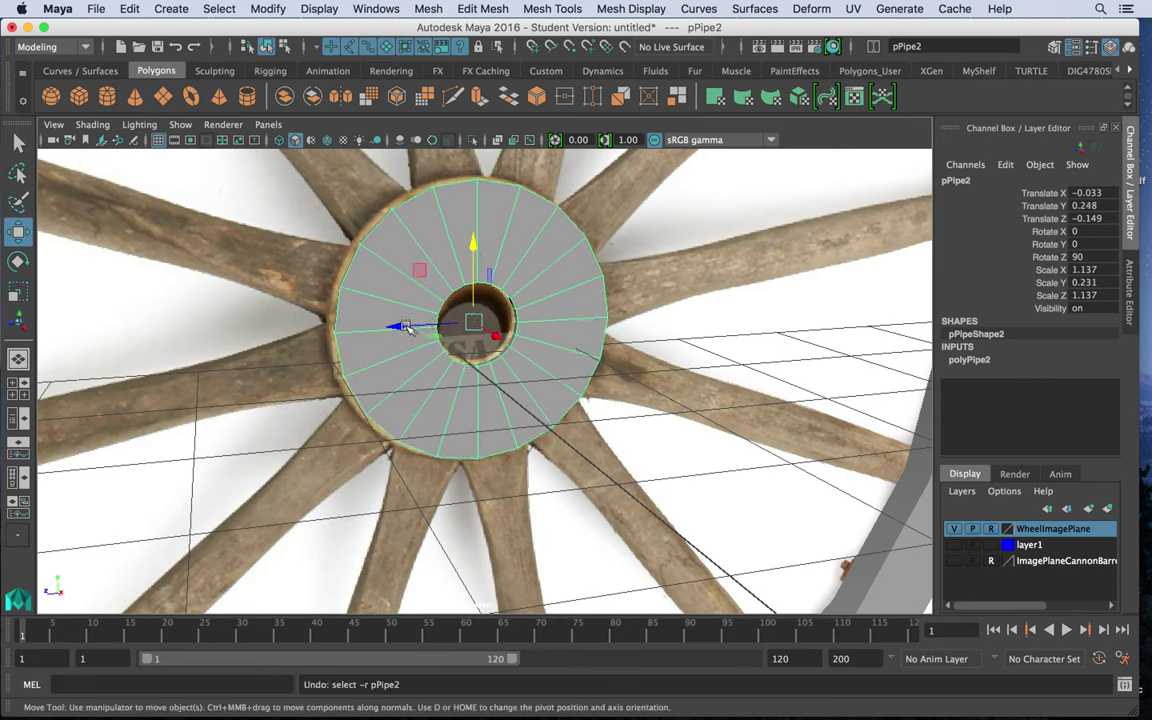
drag(404, 328, 399, 327)
Step: Insert an edge loop on the hub's front face close around the center hole with the Multi-Cut tool
right_drag(444, 240, 450, 137)
click(454, 96)
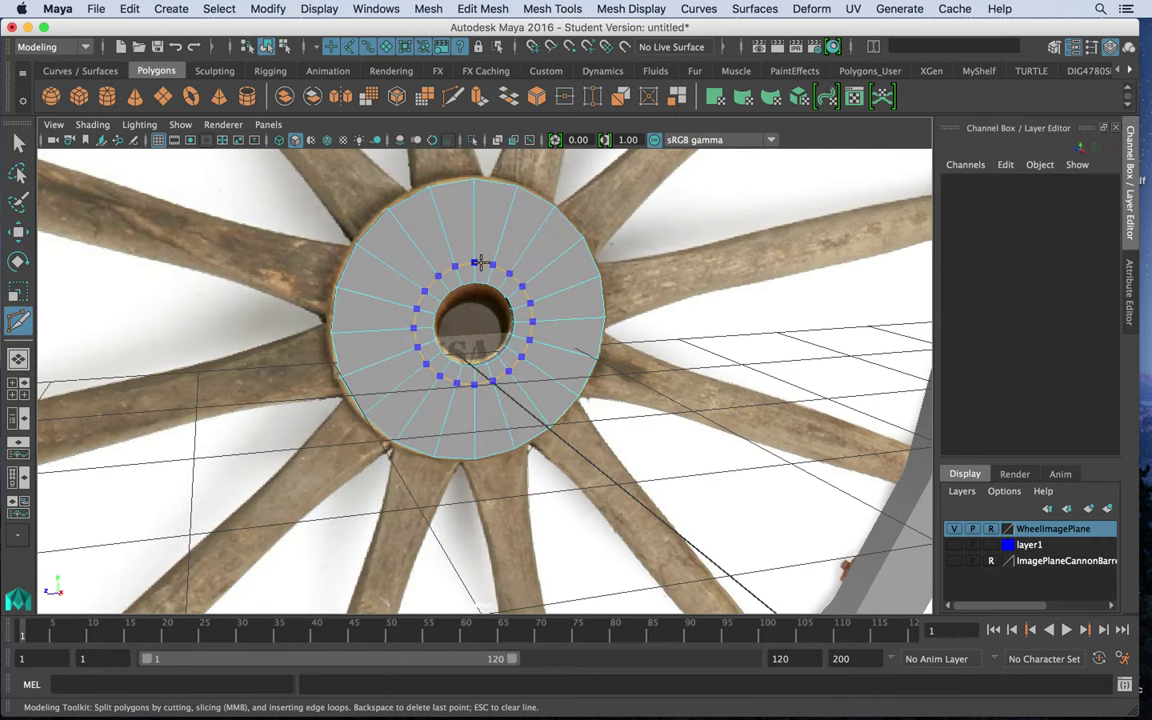
alt+right_drag(510, 290, 661, 390)
alt+middle_drag(548, 288, 558, 458)
Step: Extrude the full ring of faces around the hub's hole with Local Translate Z about 0.061, taper it slightly, and return to object selection
right_drag(470, 242, 475, 290)
key(q)
click(452, 305)
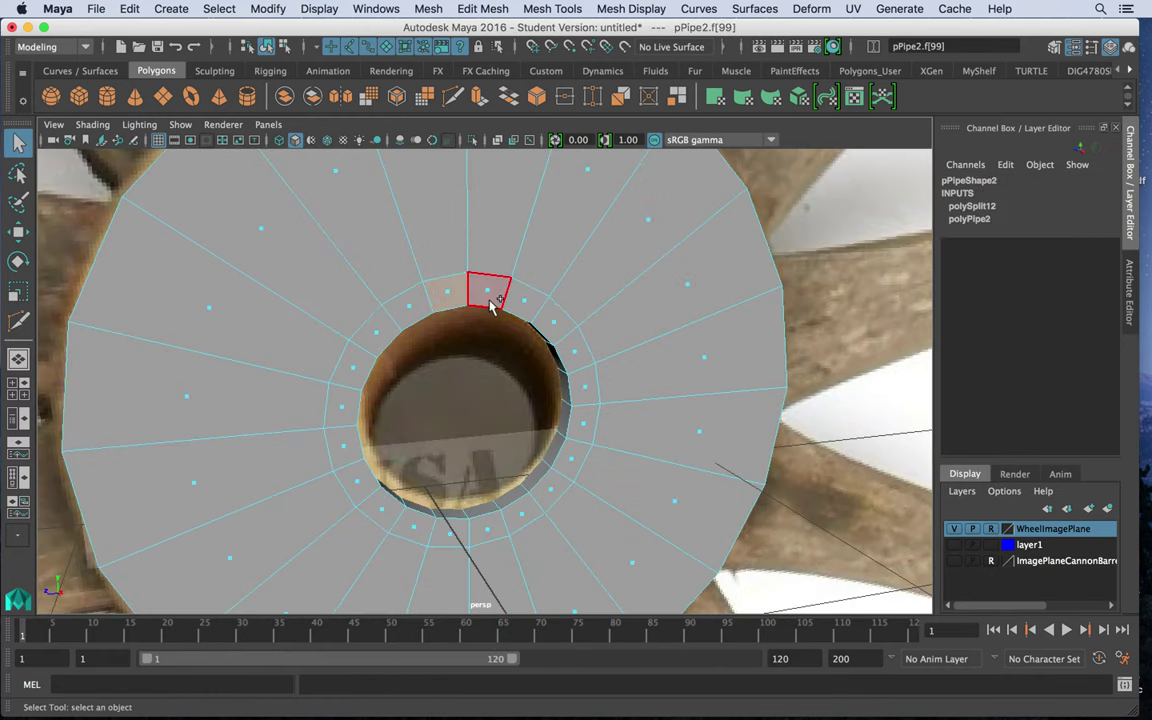
shift+click(490, 300)
shift+click(568, 360)
shift+click(584, 400)
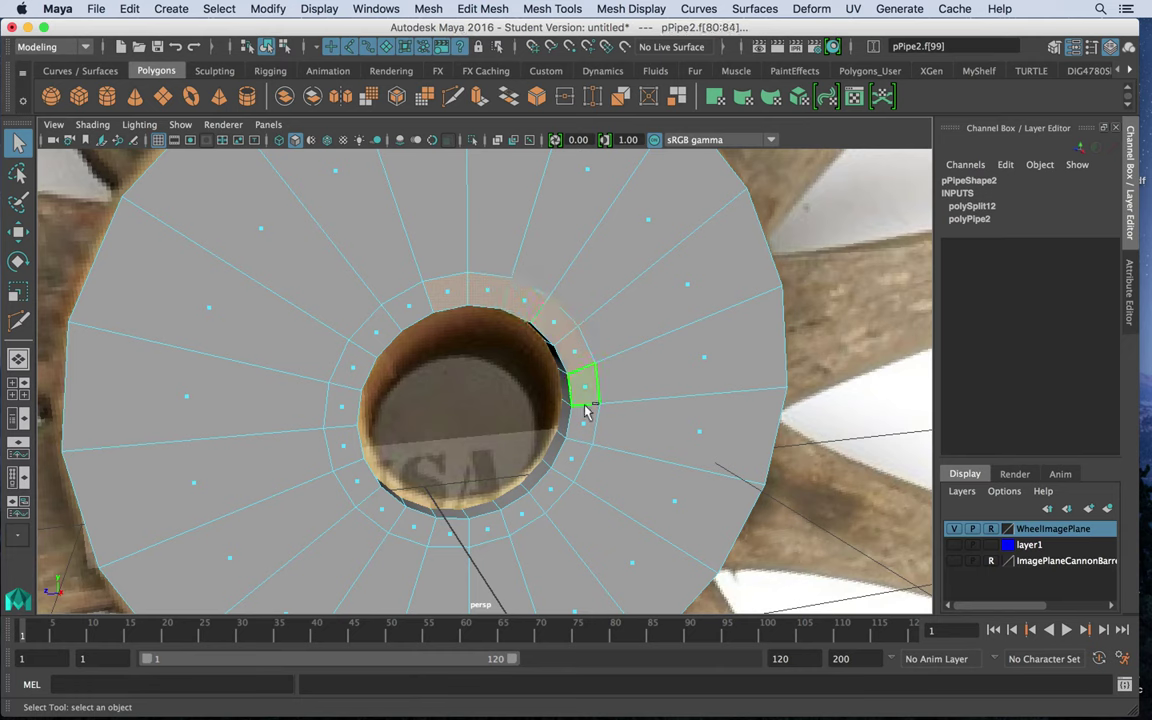
shift+click(572, 462)
shift+click(545, 490)
shift+click(515, 510)
shift+click(480, 522)
shift+click(445, 524)
shift+click(410, 515)
shift+click(378, 508)
shift+click(356, 478)
shift+click(342, 445)
shift+click(342, 410)
shift+click(354, 370)
shift+click(376, 336)
shift+click(413, 307)
shift+click(445, 292)
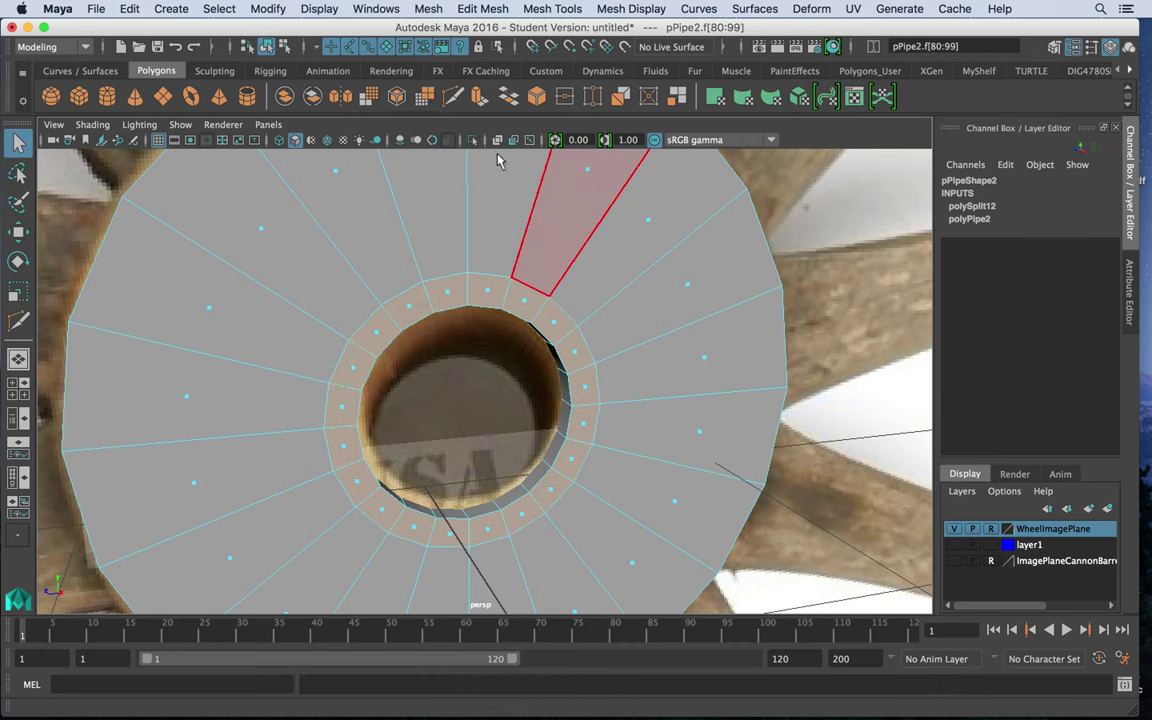
key(ctrl+e)
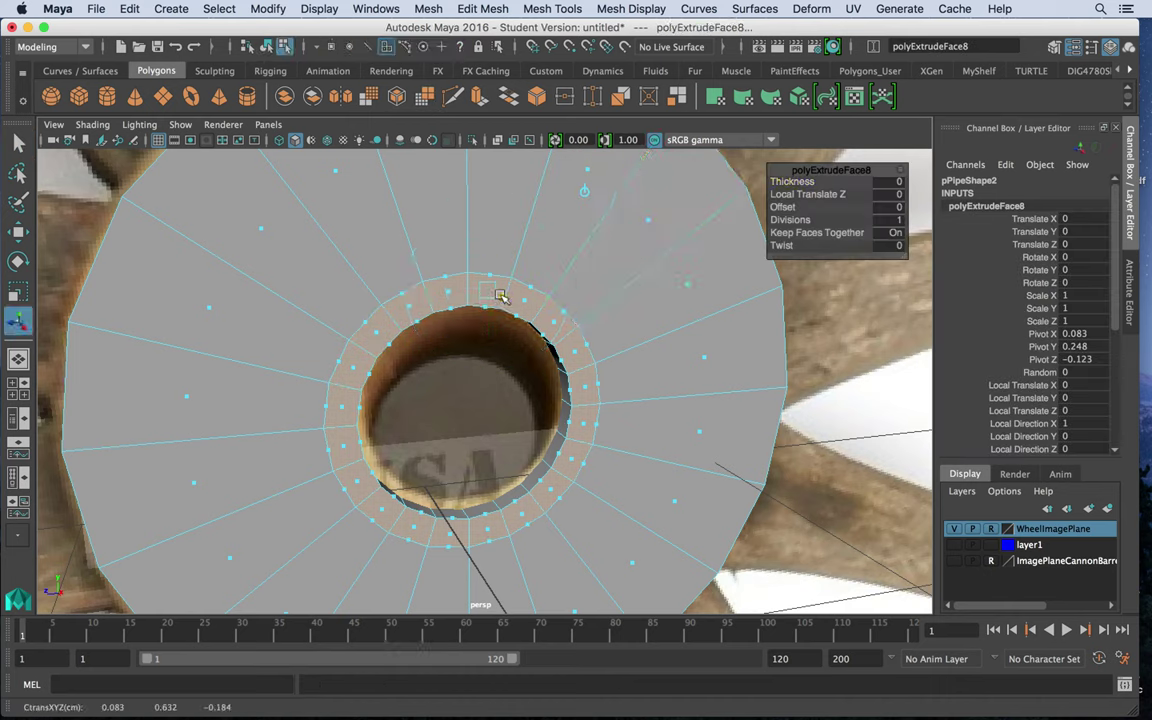
drag(501, 295, 508, 299)
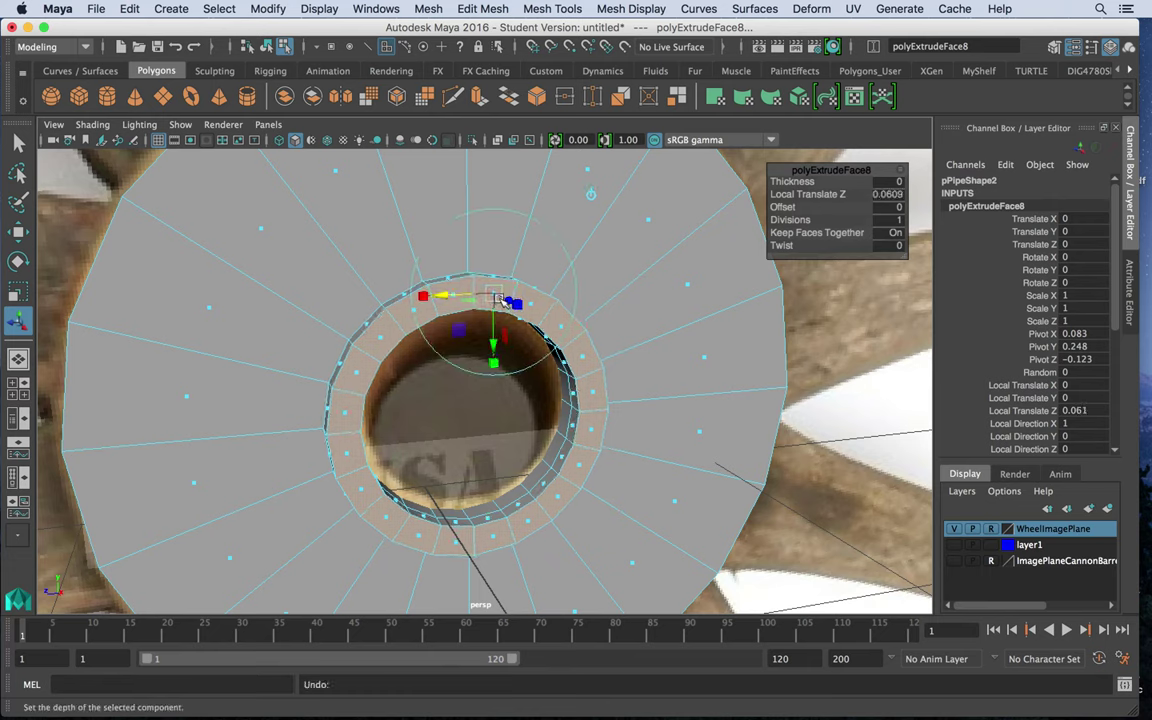
click(518, 305)
drag(494, 295, 477, 297)
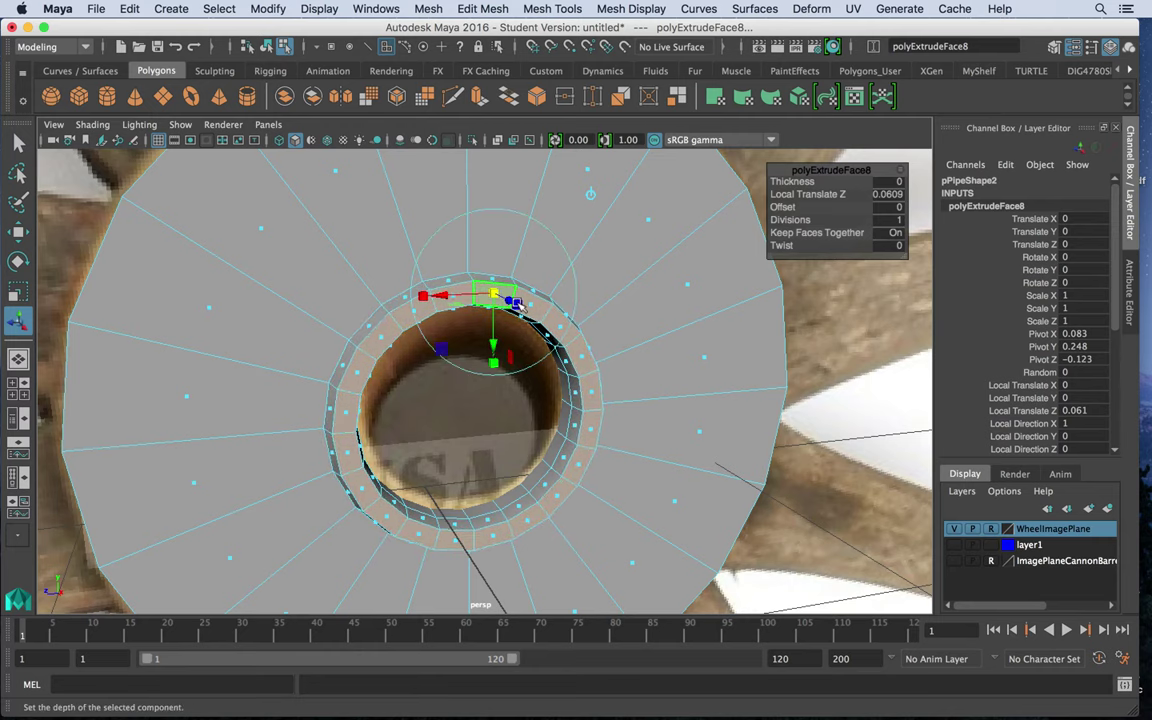
right_drag(561, 243, 625, 218)
click(807, 396)
Step: Shift the hub back and forth along X to compare it with the bolted hub in the image, undoing each move
alt+right_drag(795, 424, 452, 343)
click(453, 343)
alt+drag(453, 343, 803, 492)
key(w)
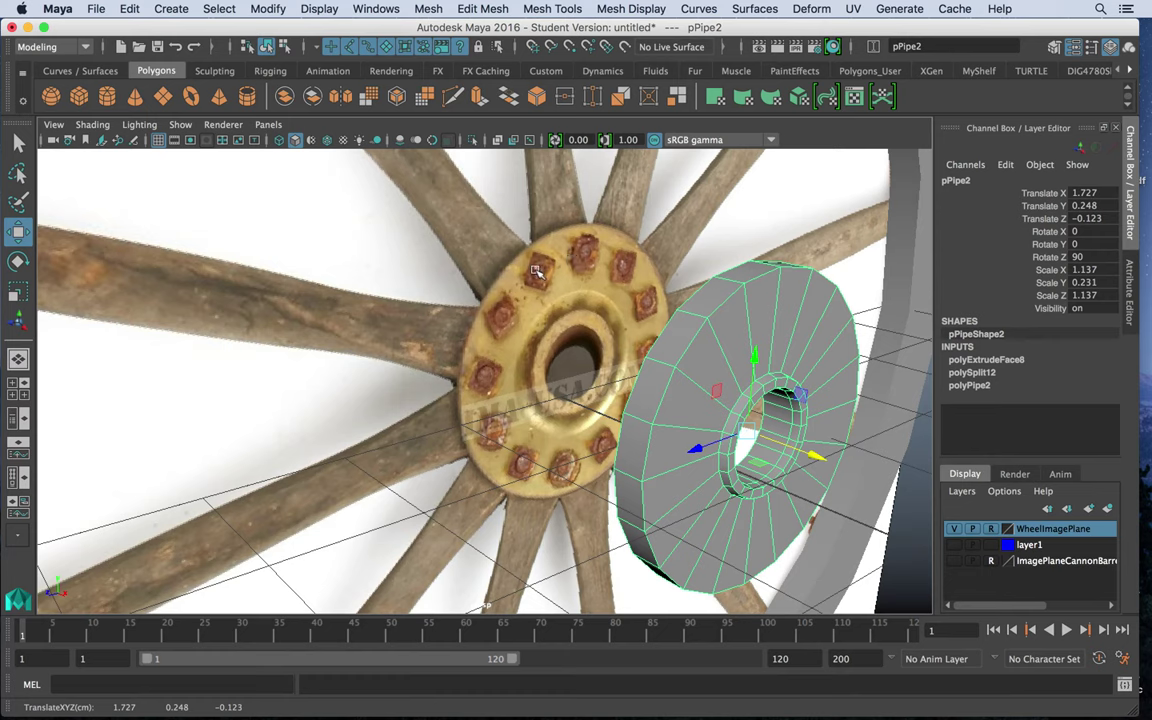
key(ctrl+z)
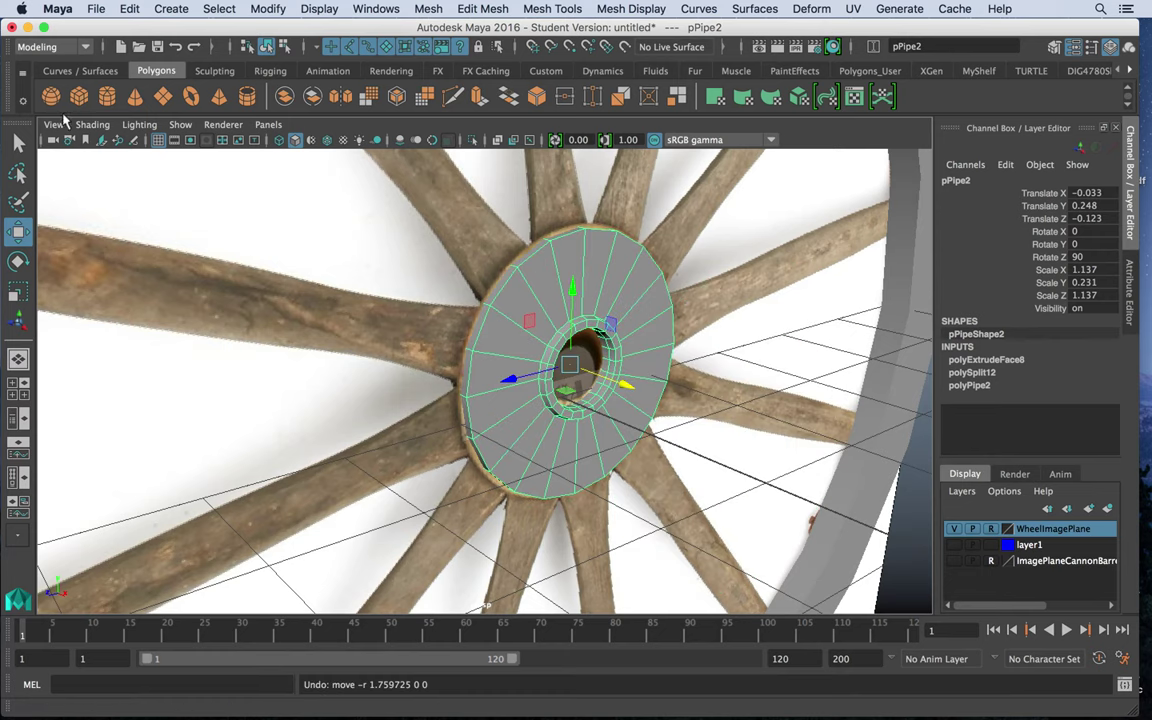
drag(622, 386, 466, 358)
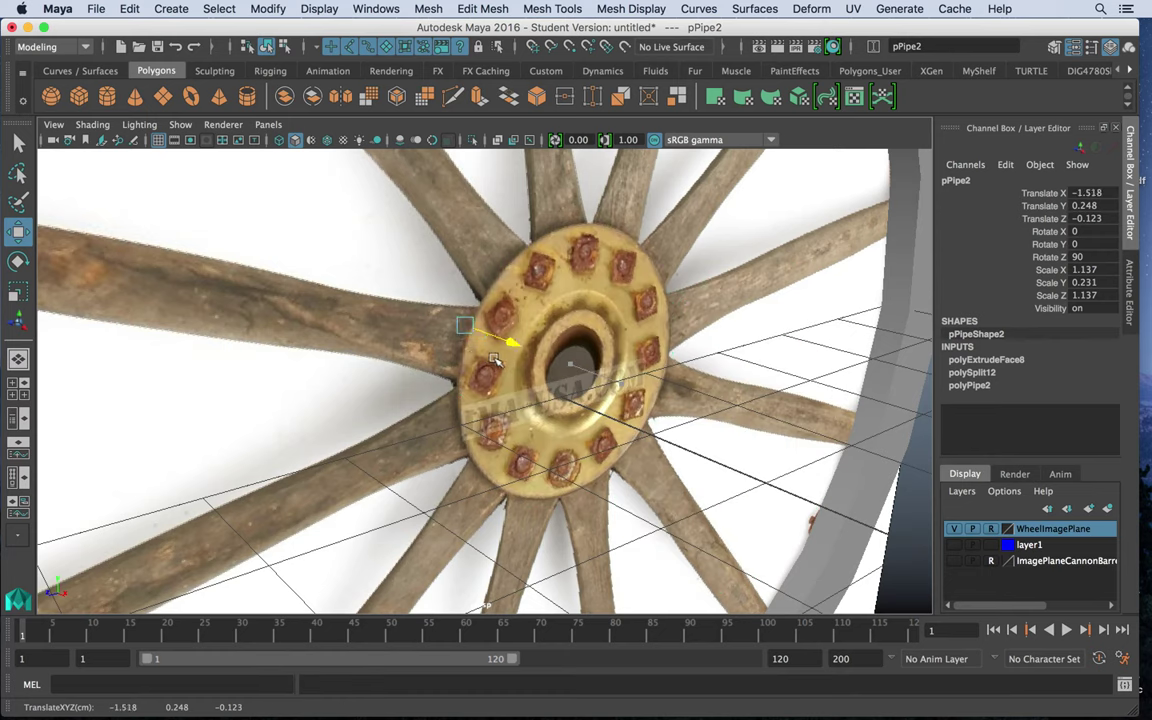
key(ctrl+z)
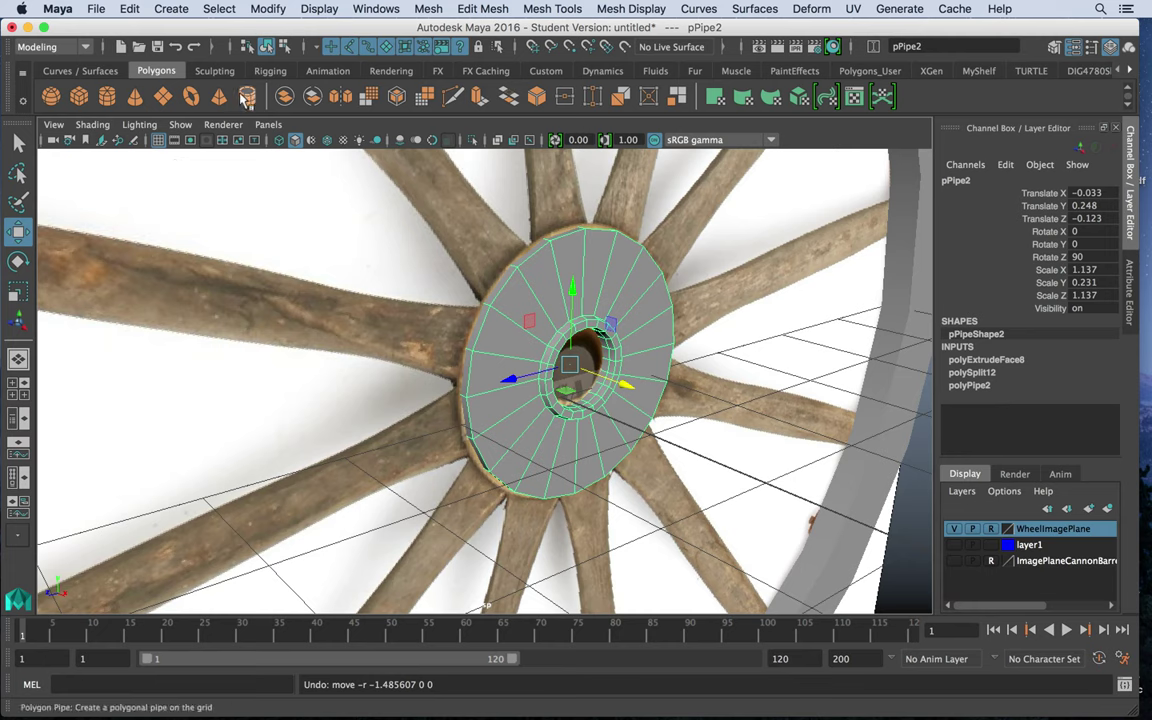
drag(628, 387, 775, 440)
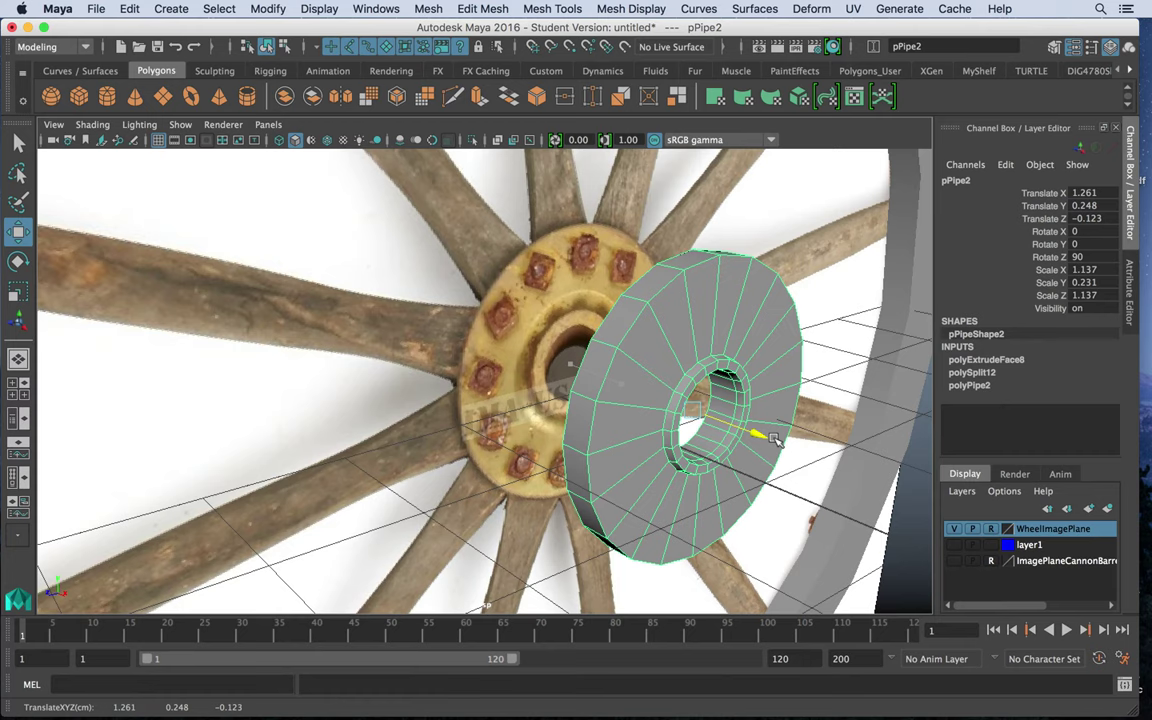
key(ctrl+z)
key(ctrl+z)
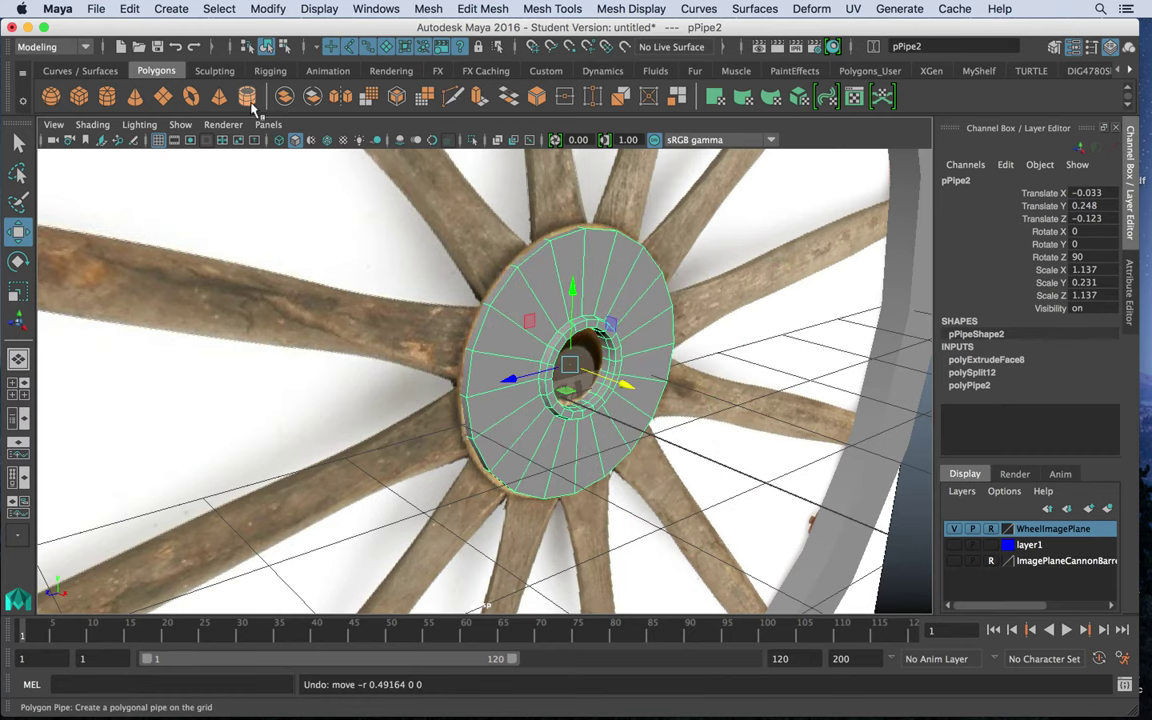
Step: Create a polygon cylinder and move it clear of the wheel to a Translate X of about 7.468
click(79, 96)
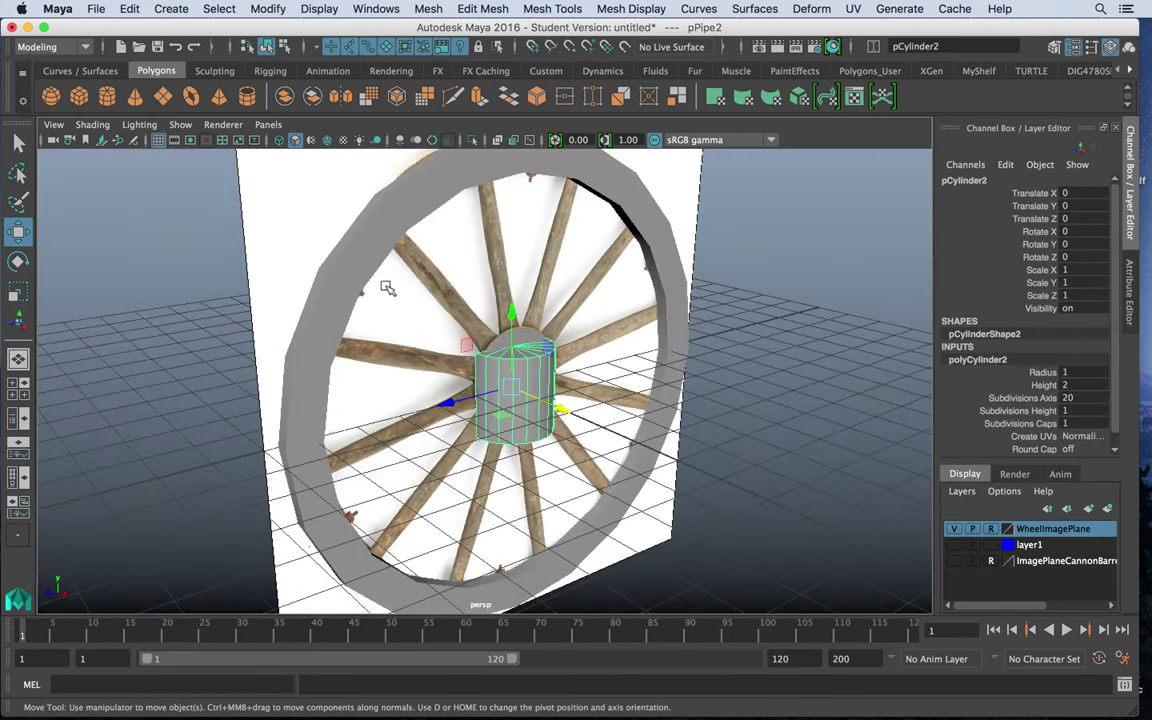
drag(563, 407, 880, 544)
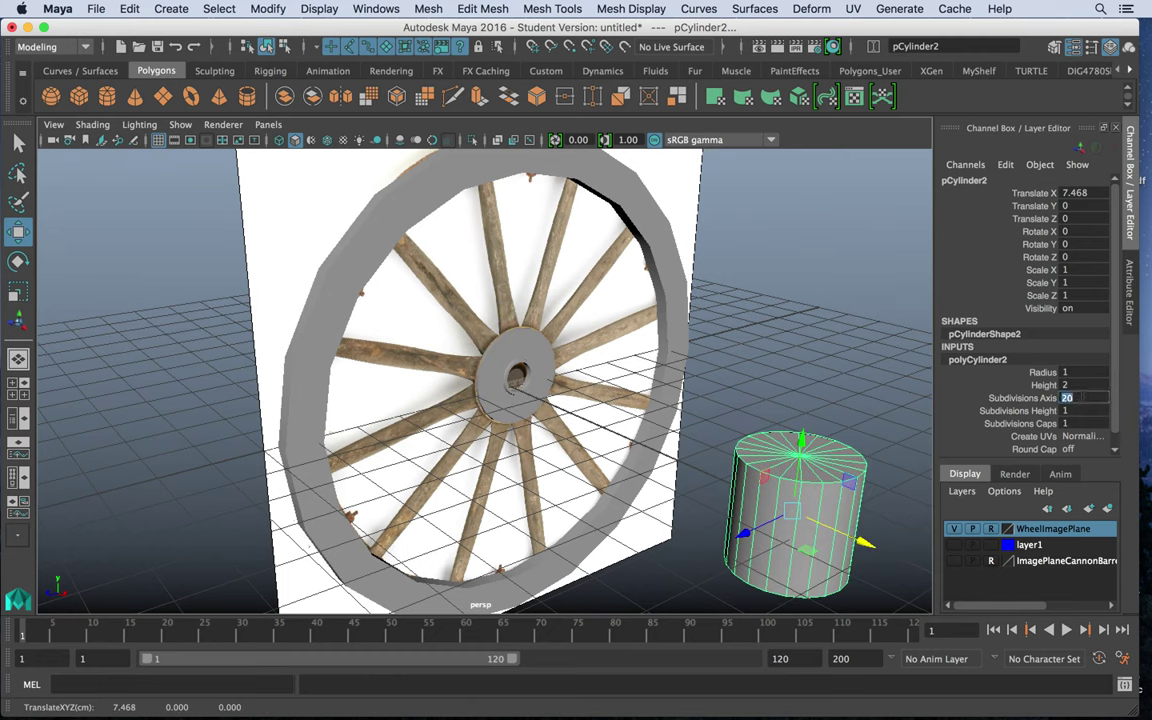
Step: Set the new cylinder's Subdivisions Axis to 12
click(1080, 398)
text(88)
key(Return)
click(1048, 399)
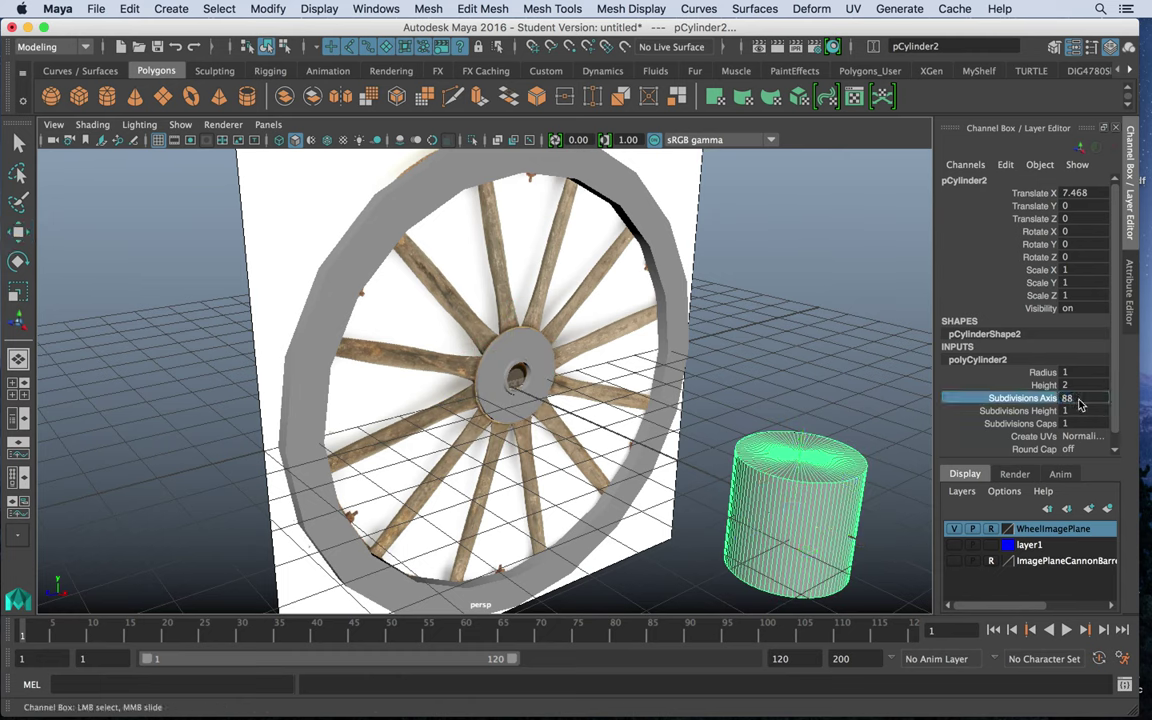
key(Return)
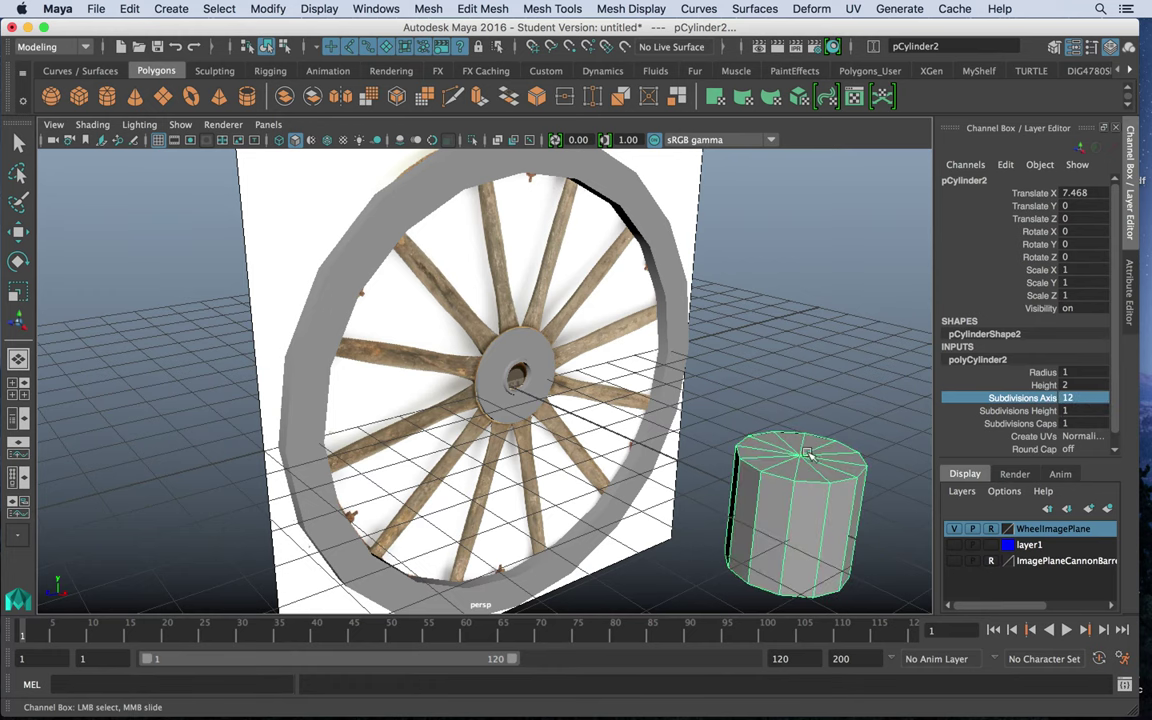
Step: Flatten the cylinder to a Scale Y of about 0.188 and set its Subdivisions Axis to 8
alt+drag(803, 452, 646, 410)
key(r)
double_click(1080, 398)
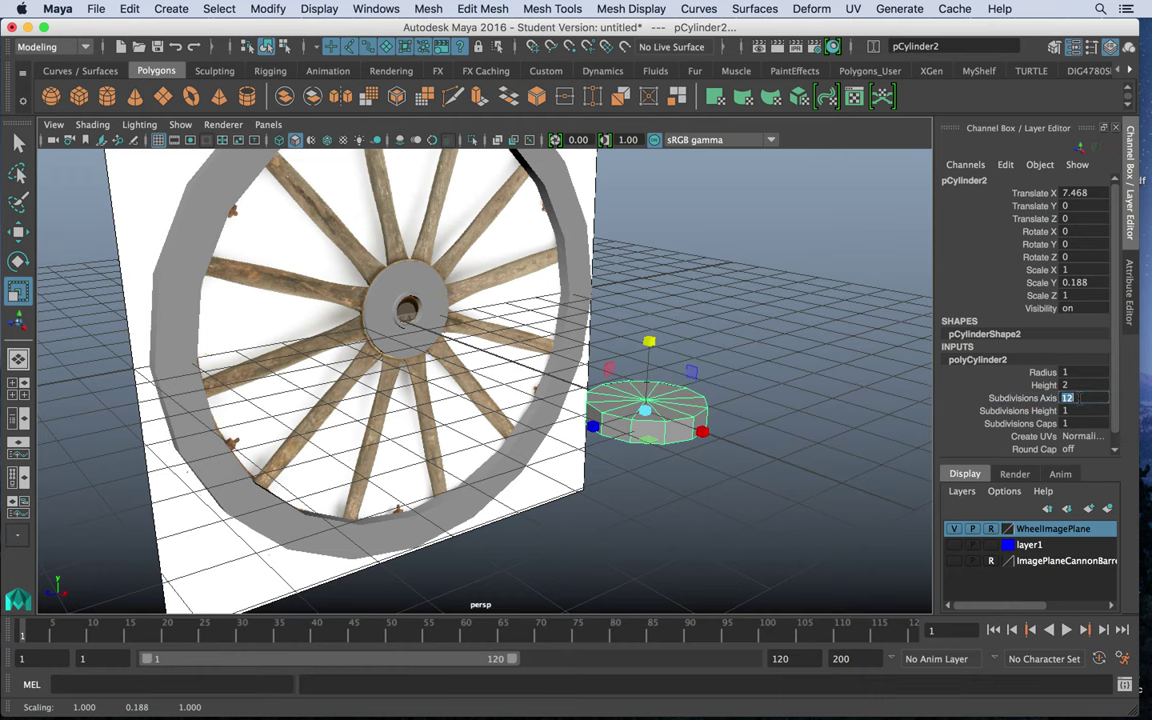
text(8)
key(Return)
Step: Delete the cylinder's side and bottom faces so only the flat octagonal top cap is left
alt+drag(723, 399, 518, 440)
key(space)
key(space)
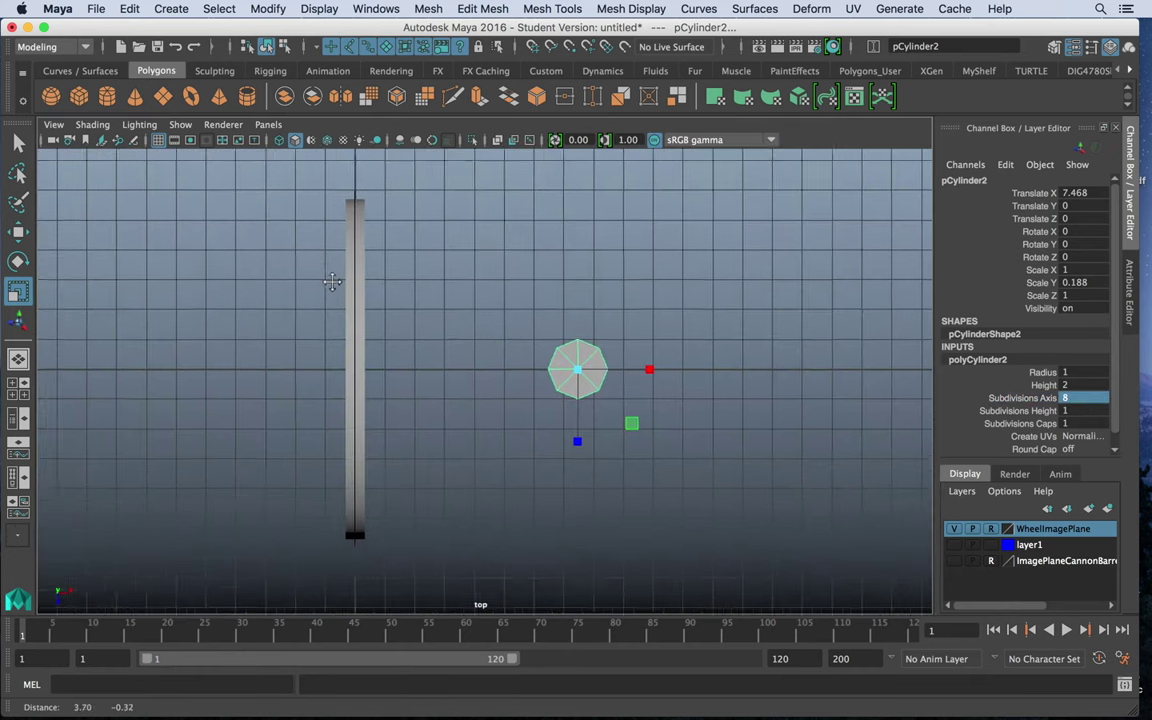
scroll(730, 480, up, 3)
alt+middle_drag(622, 344, 540, 365)
key(space)
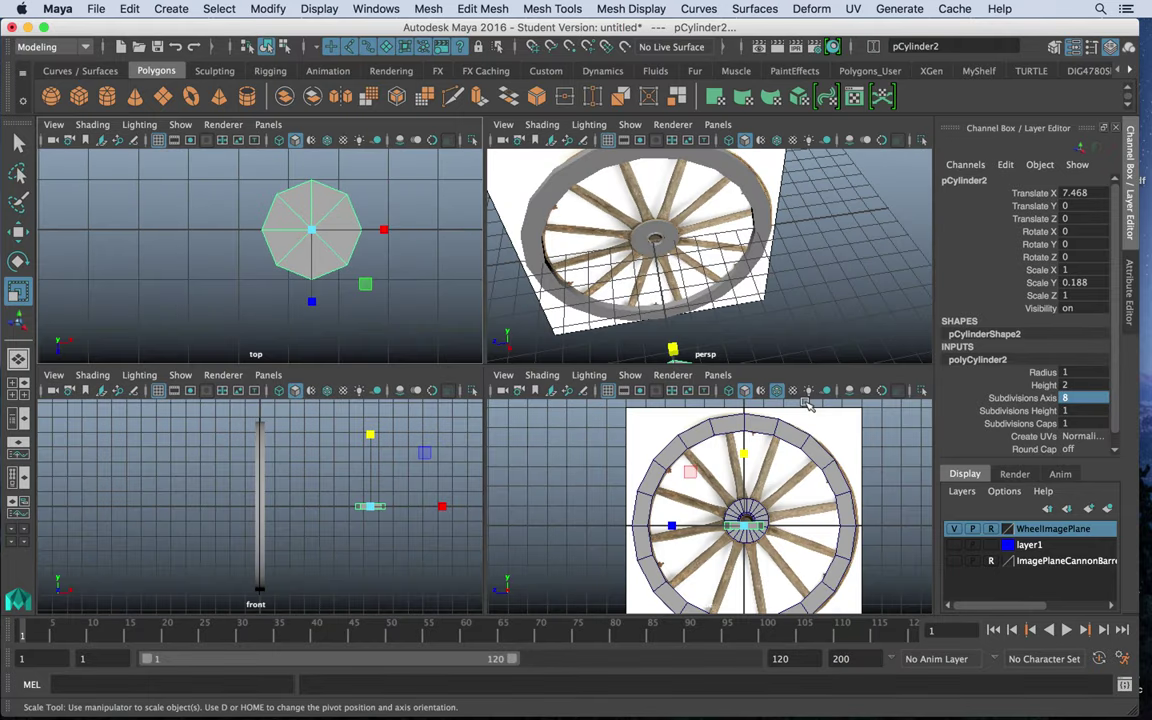
key(space)
key(space)
key(space)
right_drag(553, 413, 507, 416)
drag(679, 466, 681, 463)
click(682, 462)
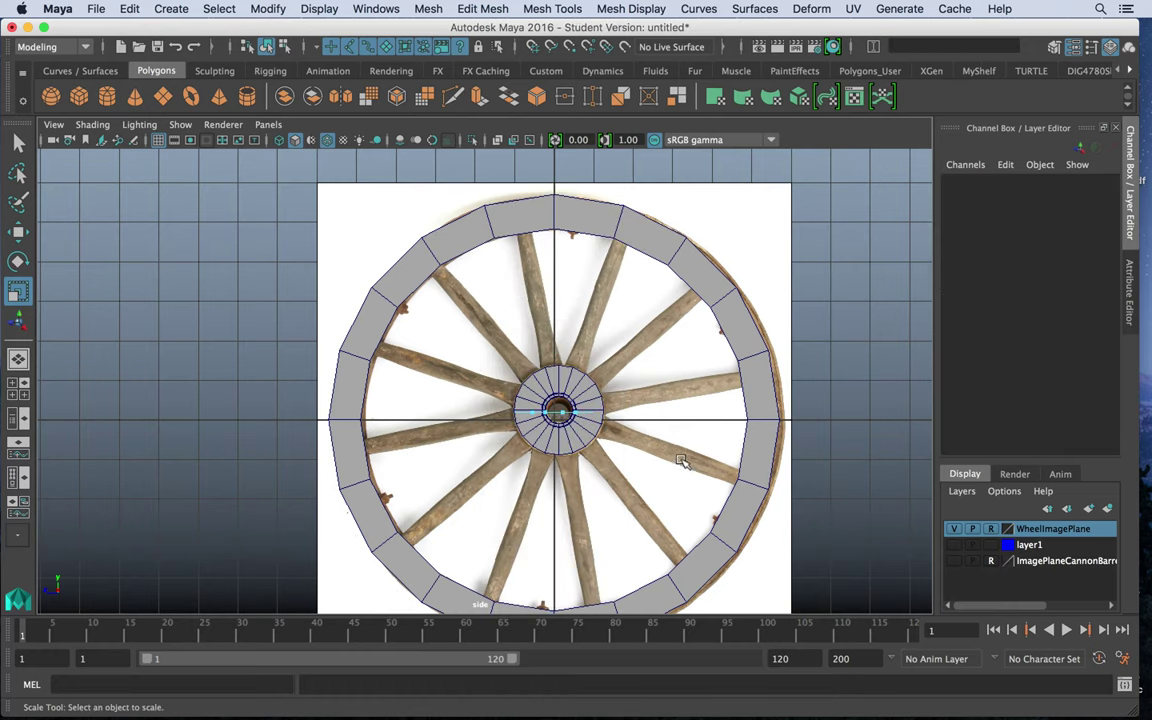
Step: Extrude all border edges of the octagonal cap outward in the top view to form a narrow surrounding ring
key(space)
key(space)
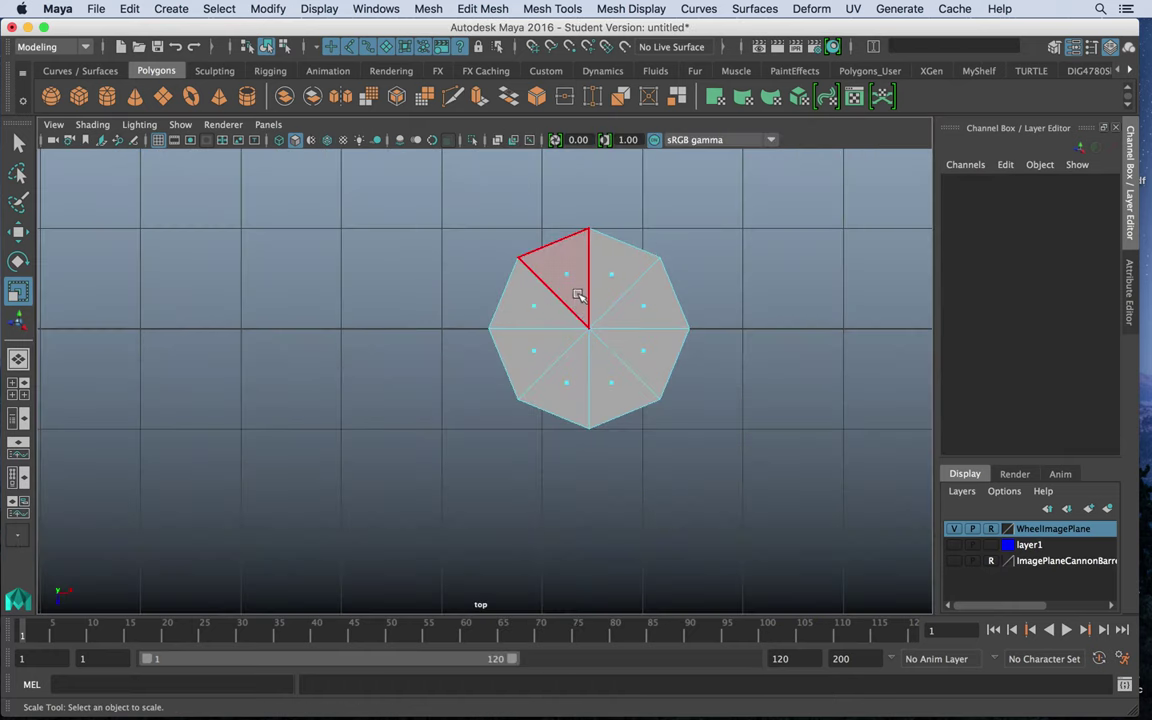
right_drag(549, 277, 545, 198)
double_click(553, 243)
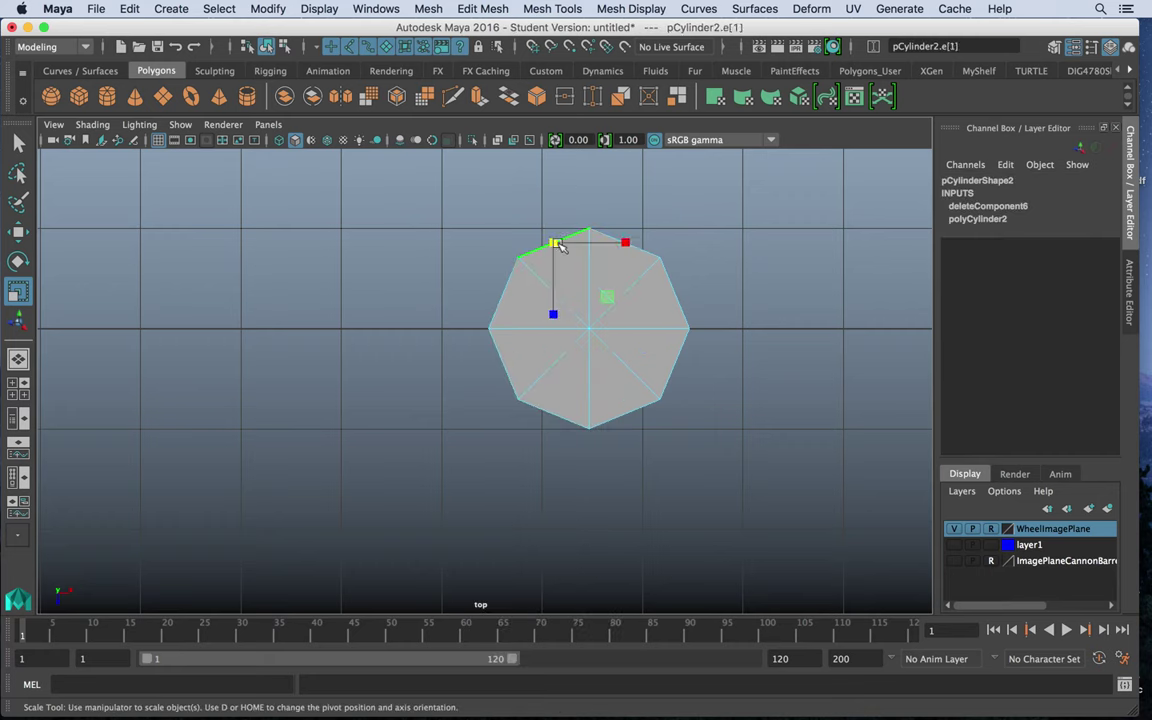
click(478, 97)
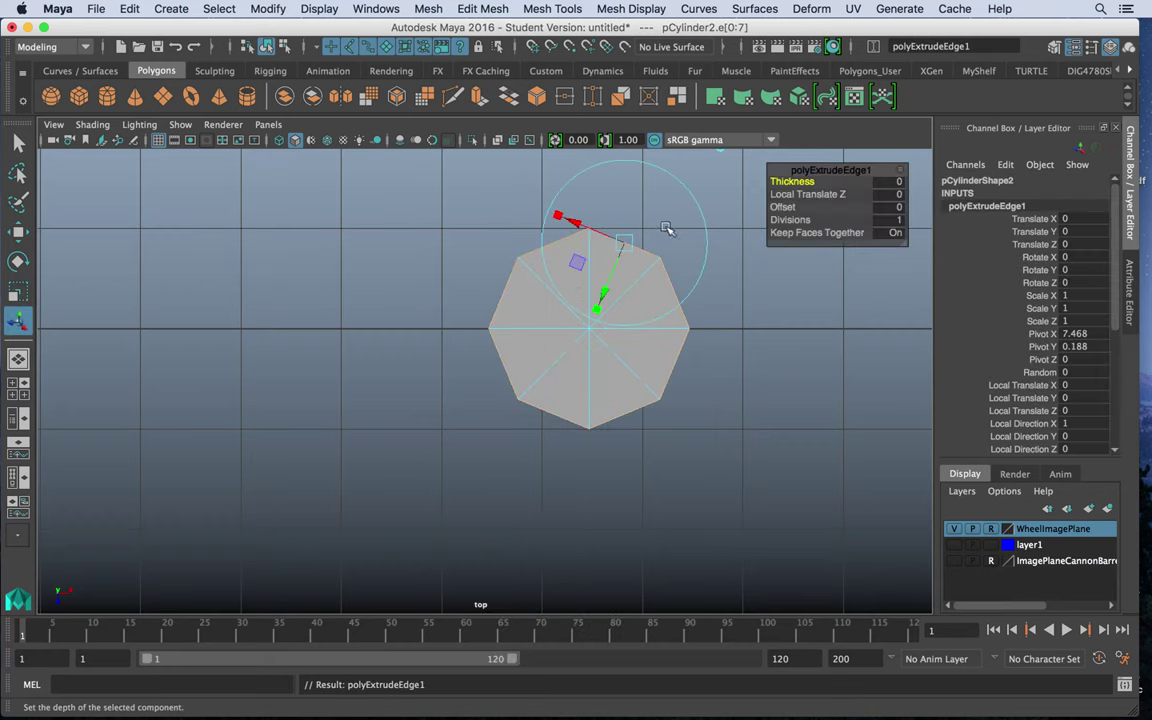
drag(602, 303, 620, 267)
Step: Flatten the ring's three upper outer vertices into a straight line along Z and move them outward to about Z -1.251
right_drag(586, 239, 521, 219)
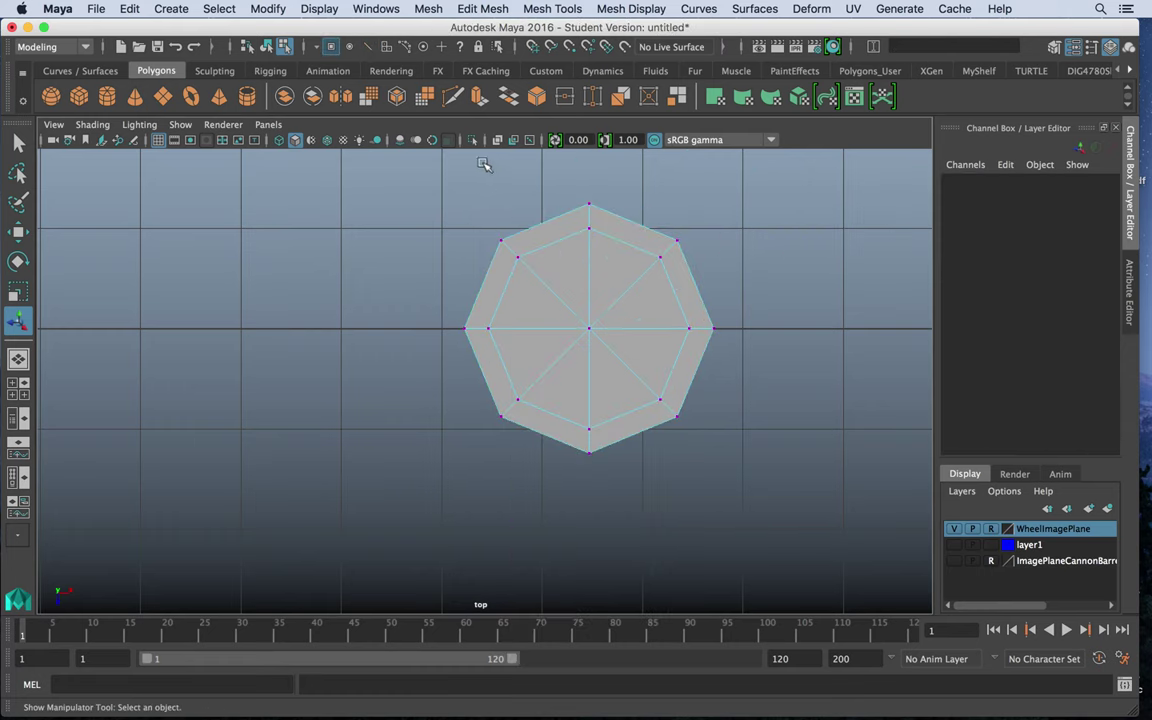
drag(647, 225, 714, 258)
shift+click(510, 245)
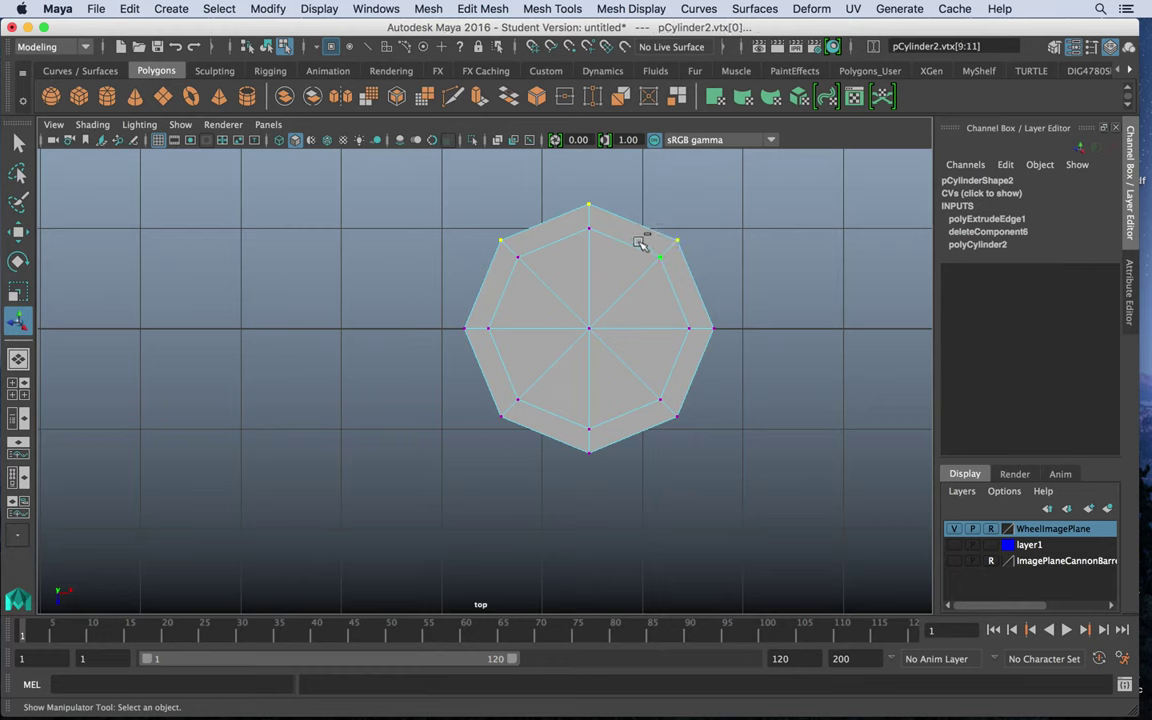
key(r)
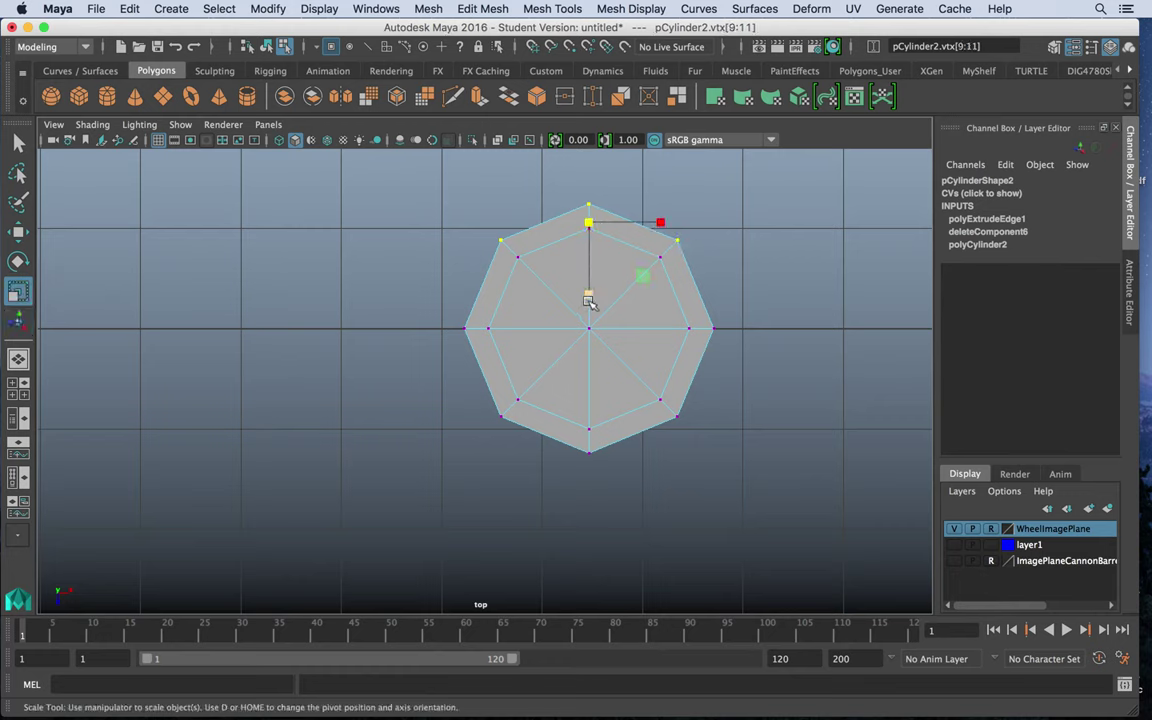
drag(589, 302, 599, 183)
key(w)
drag(589, 266, 590, 247)
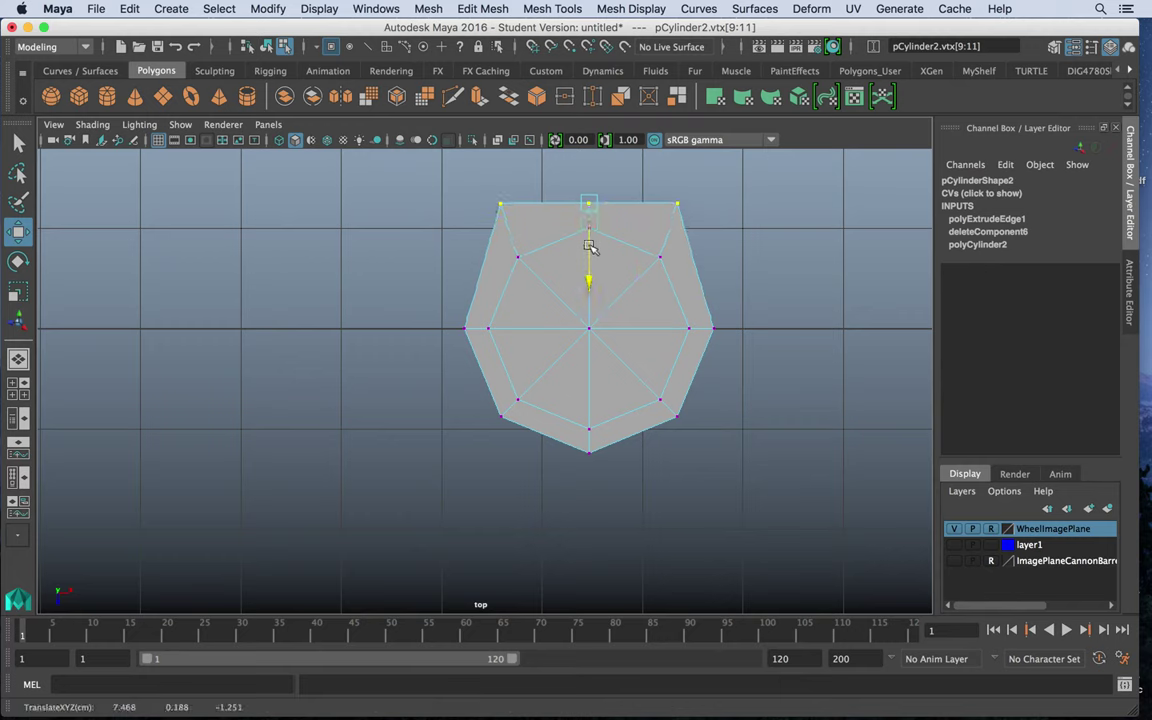
Step: Flatten the ring's three lower outer vertices into a straight line along Z and move them slightly outward
drag(475, 419, 510, 404)
shift+drag(571, 440, 610, 463)
shift+drag(672, 414, 702, 435)
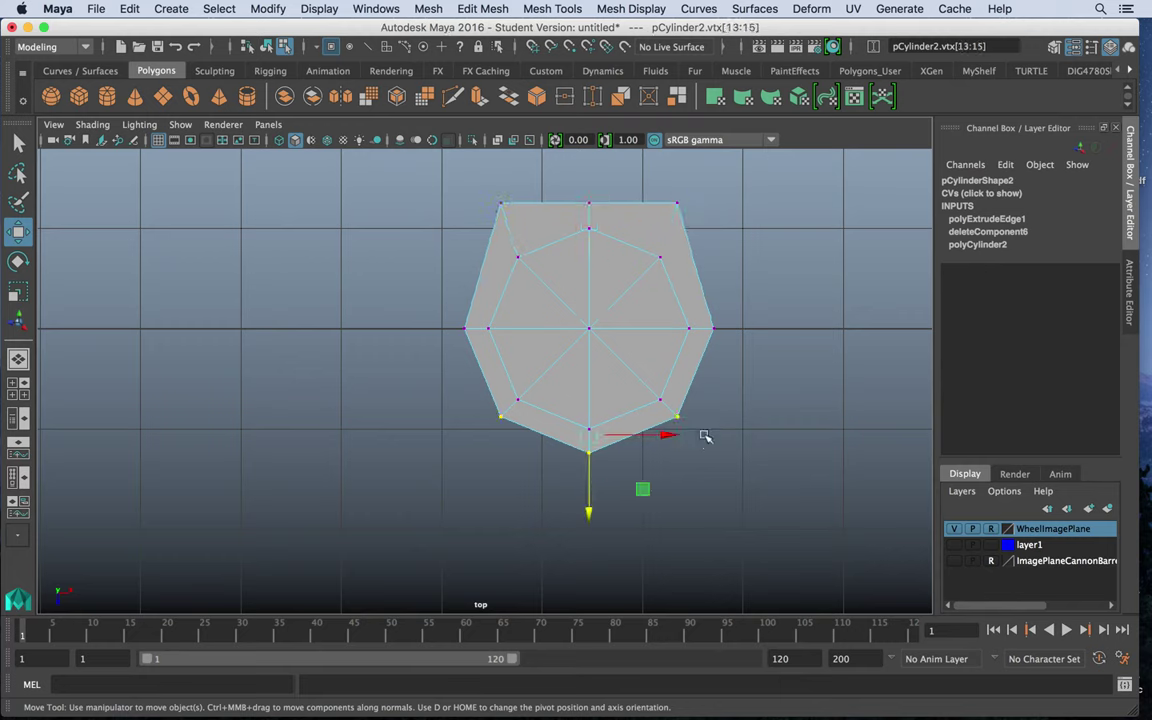
key(r)
drag(588, 507, 608, 343)
key(w)
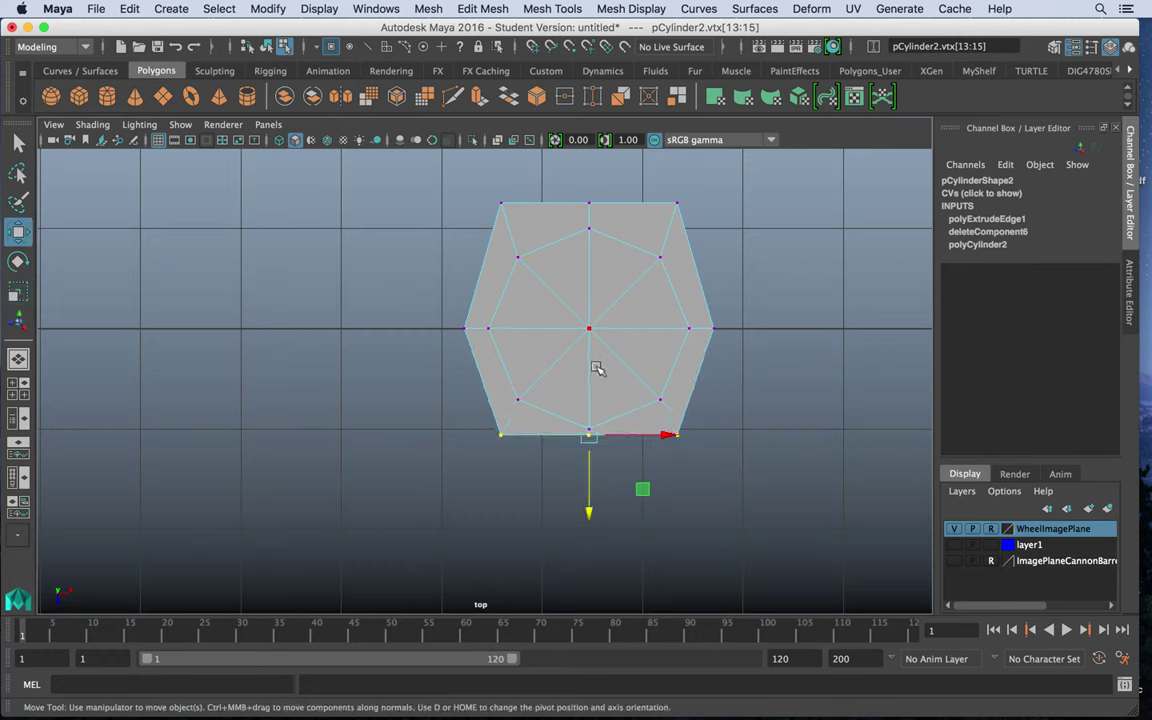
drag(592, 477, 592, 491)
Step: Flatten the ring's three left outer vertices into a straight line along X and move them outward to about X 6.16
click(488, 201)
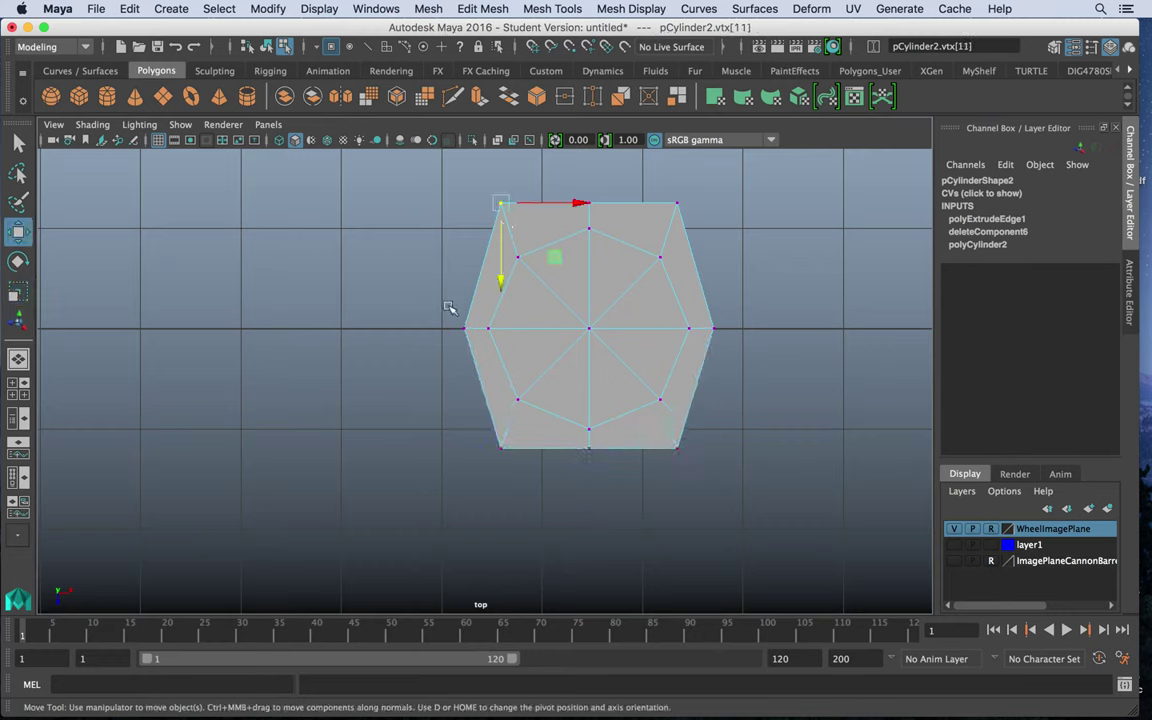
shift+drag(455, 314, 475, 356)
shift+drag(482, 410, 506, 459)
key(r)
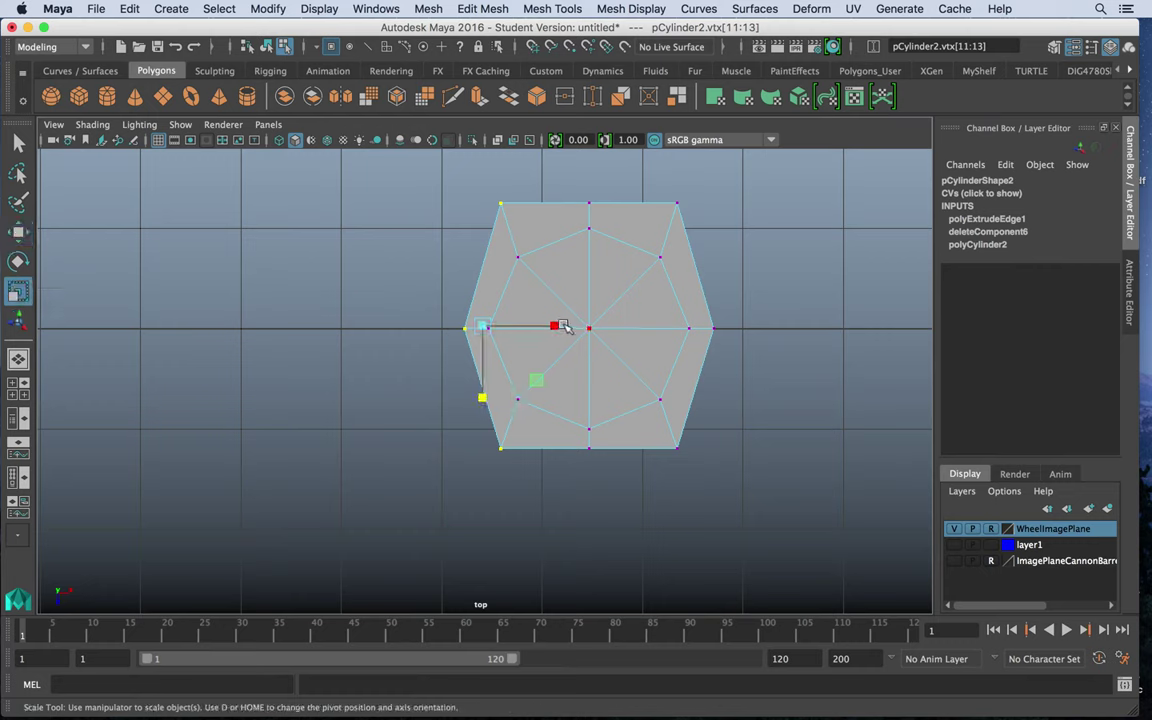
drag(556, 326, 444, 324)
key(w)
drag(524, 330, 521, 330)
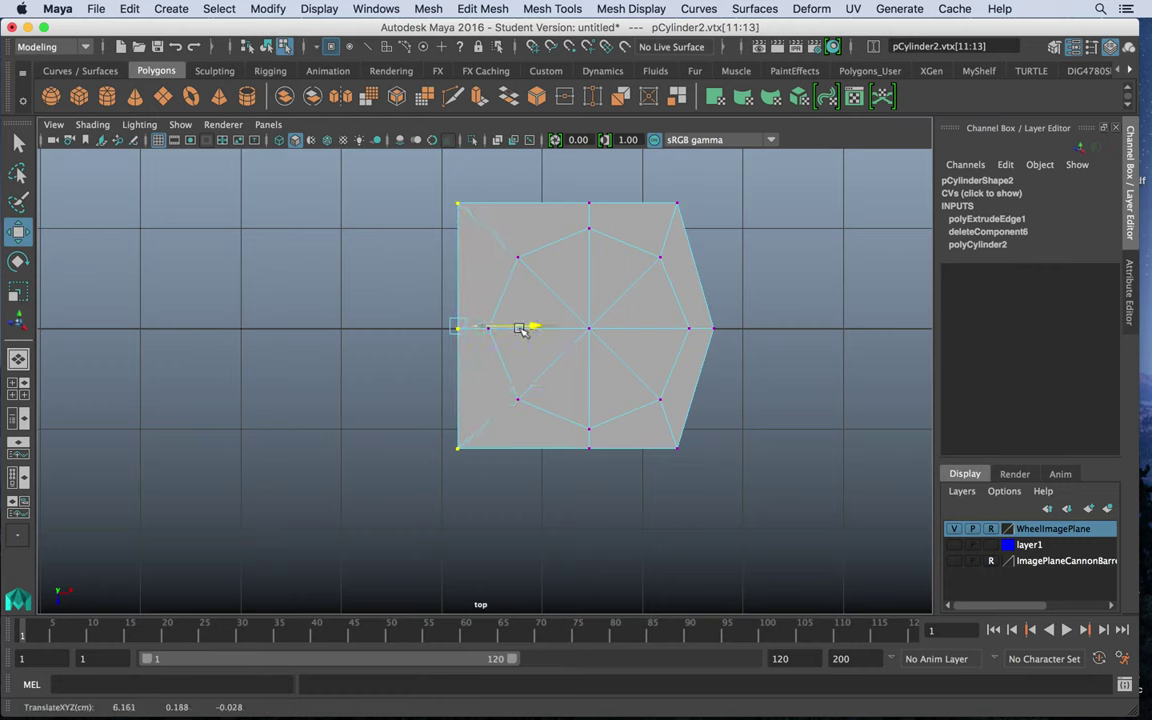
Step: Flatten the ring's three right outer vertices into a straight line along X and move them outward to about X 8.77
click(678, 204)
shift+click(711, 328)
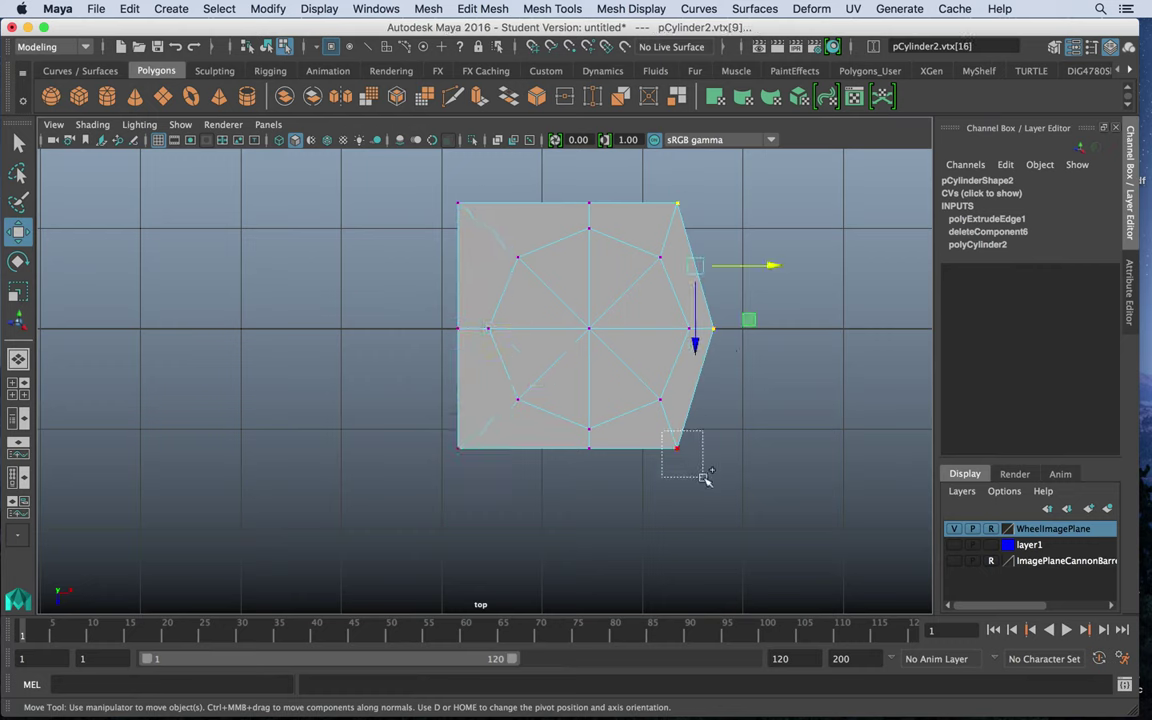
shift+drag(704, 478, 706, 480)
key(r)
mouse_move(767, 326)
mouse_down()
mouse_move(693, 328)
mouse_move(762, 329)
mouse_up()
key(w)
Step: Extrude the eight triangular faces of the central octagon upward by about 0.11 from the square base in the perspective view
key(space)
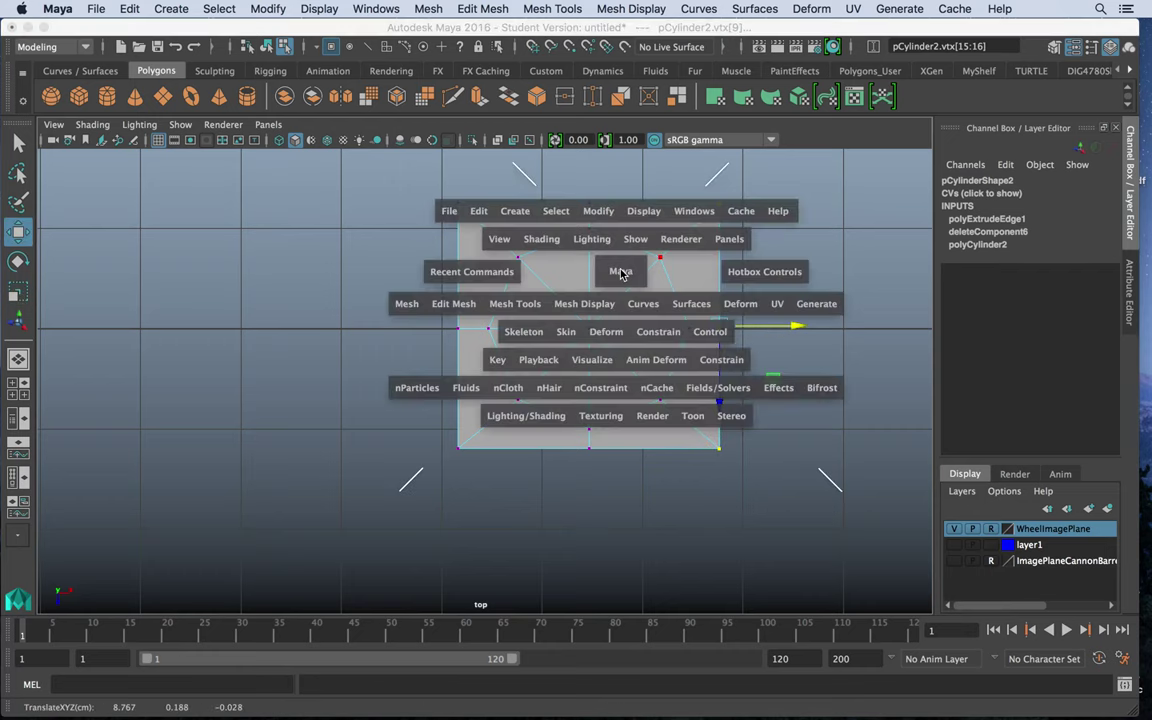
key(space)
alt+middle_drag(545, 542, 600, 330)
alt+right_drag(600, 400, 689, 422)
alt+middle_drag(660, 290, 627, 458)
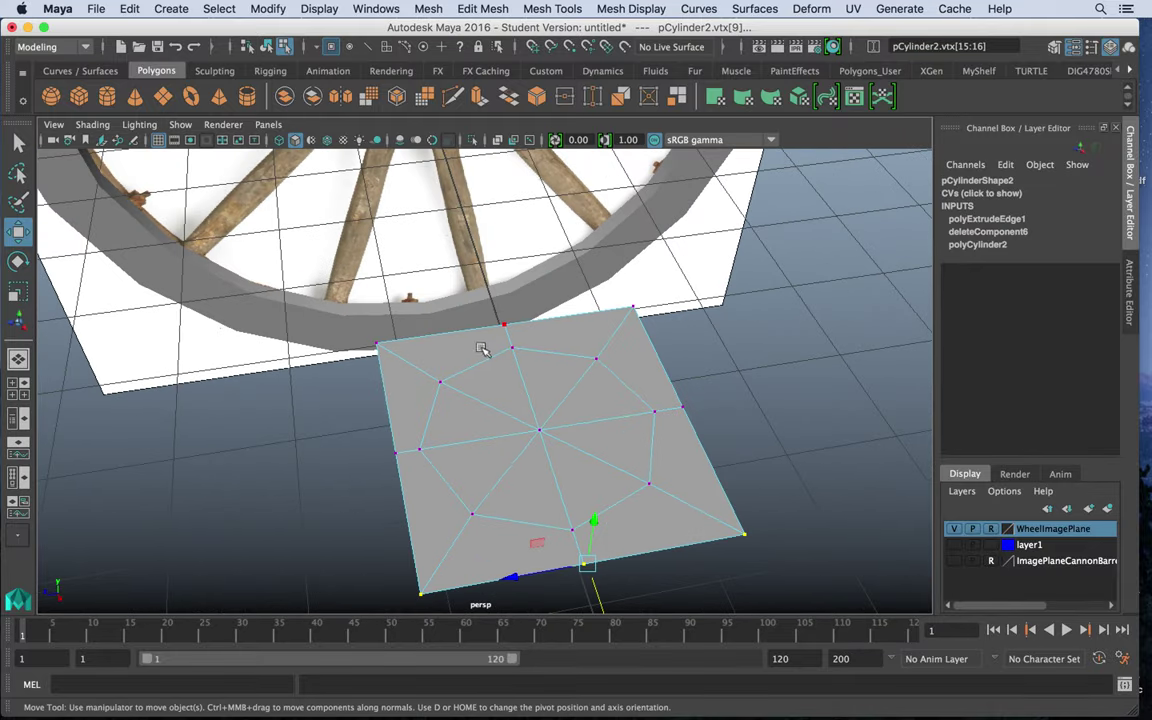
right_drag(487, 372, 489, 289)
click(501, 386)
shift+click(551, 386)
shift+click(590, 420)
shift+click(608, 440)
shift+click(584, 477)
drag(517, 481, 515, 484)
key(super+z)
click(485, 465)
click(540, 490)
click(482, 462)
click(471, 423)
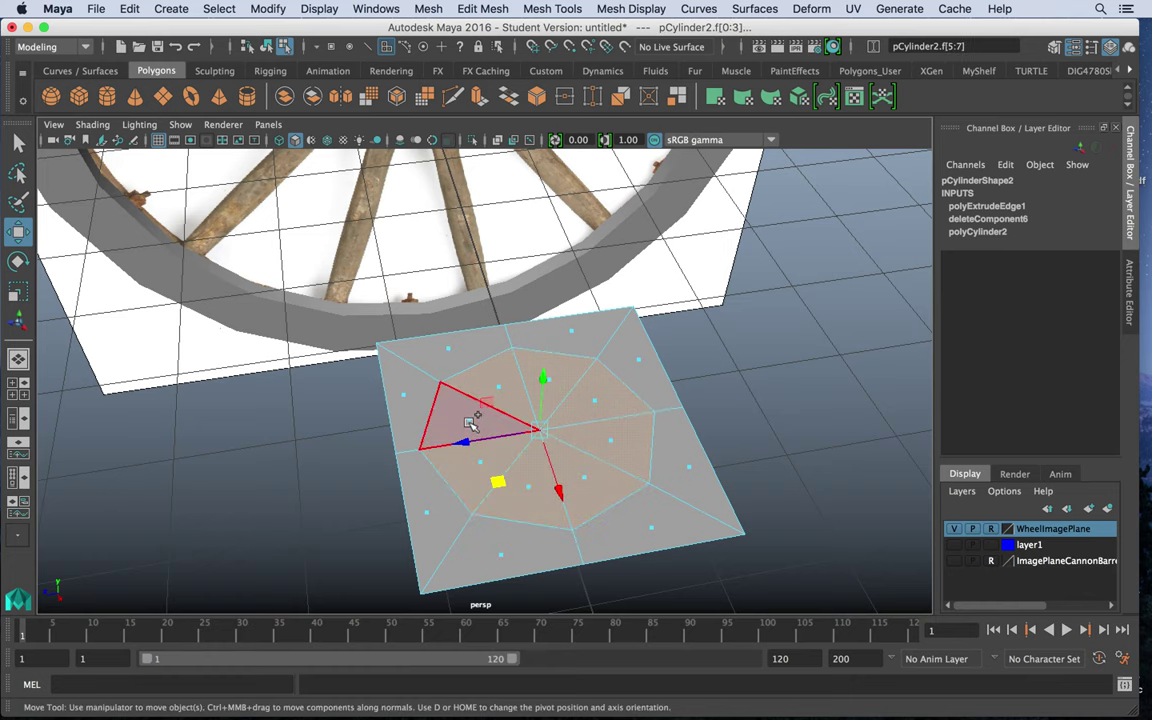
shift+click(470, 423)
click(485, 6)
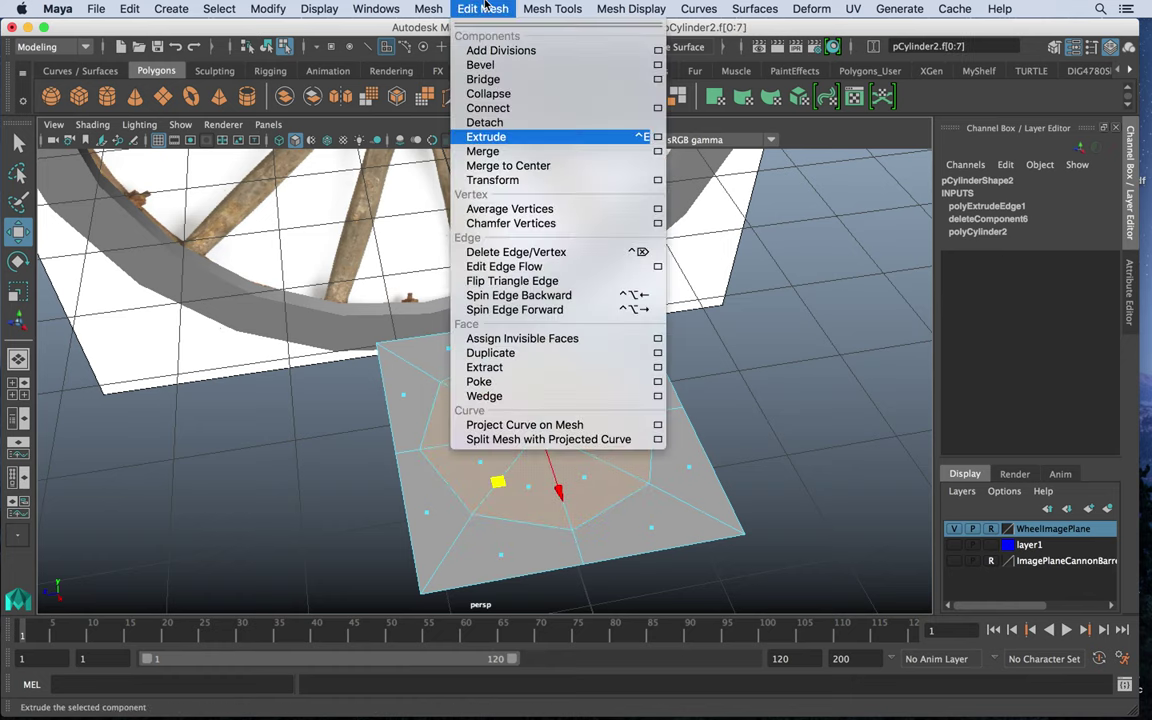
click(489, 137)
click(709, 342)
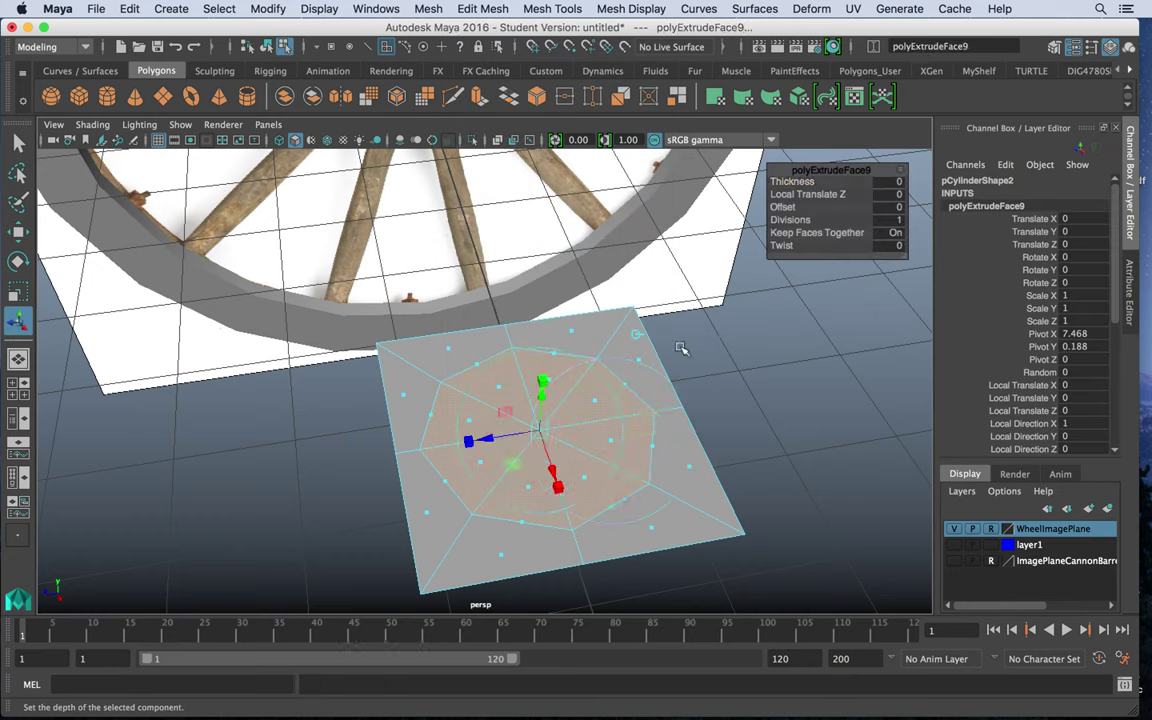
mouse_move(543, 398)
mouse_down()
mouse_move(543, 388)
mouse_move(536, 420)
mouse_up()
key(r)
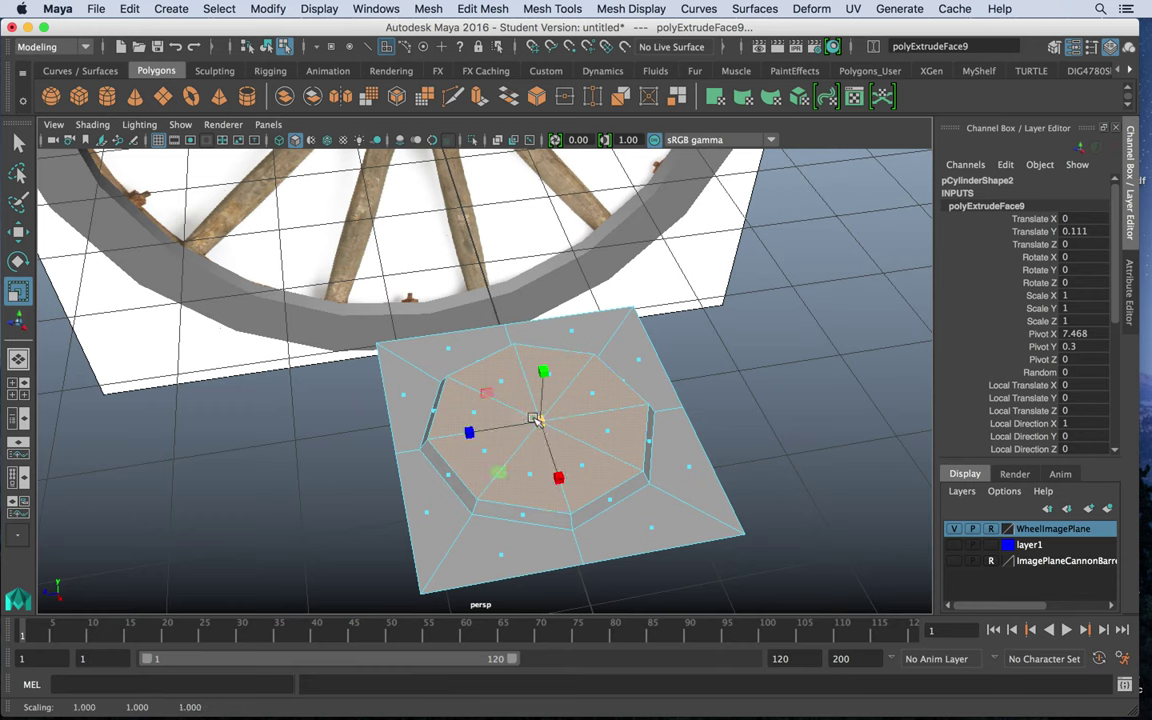
Step: Extrude the octagonal cap again about 0.25 upward, taper it to a scale of 0.85, and return to object mode
key(ctrl+e)
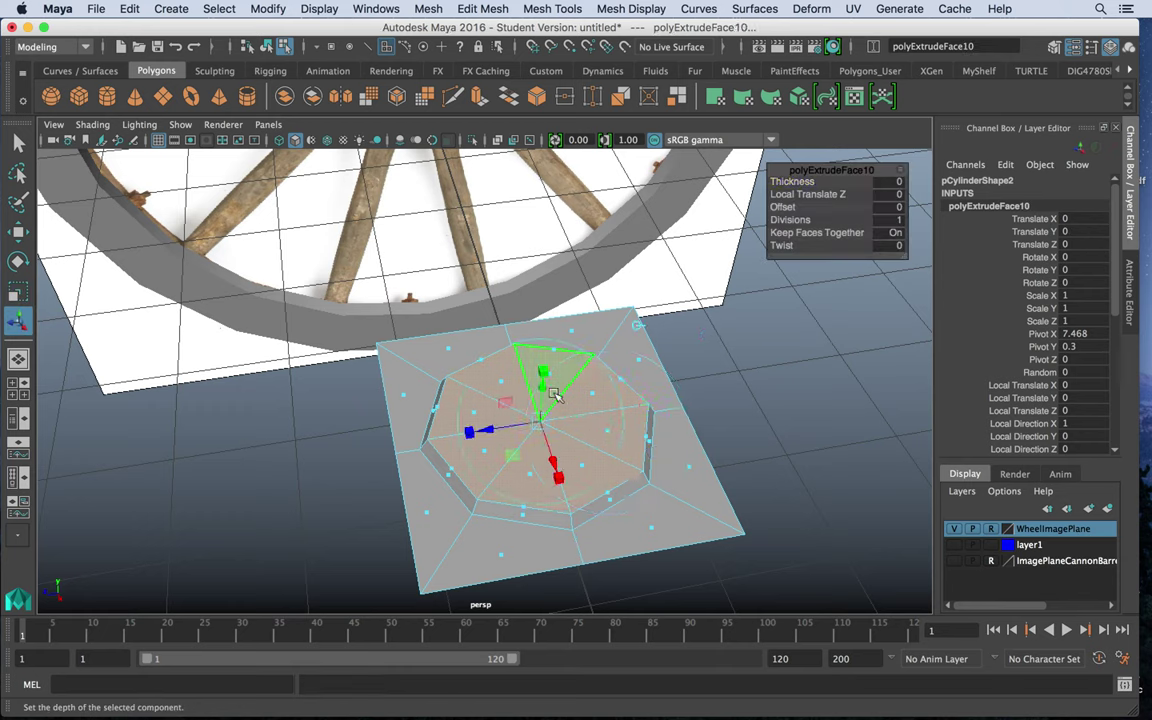
mouse_move(553, 395)
mouse_down()
mouse_move(547, 364)
mouse_move(535, 398)
mouse_up()
right_drag(543, 242, 622, 221)
Step: Extrude all outer border edges of the bolt's square base downward in world space by about 0.075 to give it thickness
alt+drag(738, 378, 753, 360)
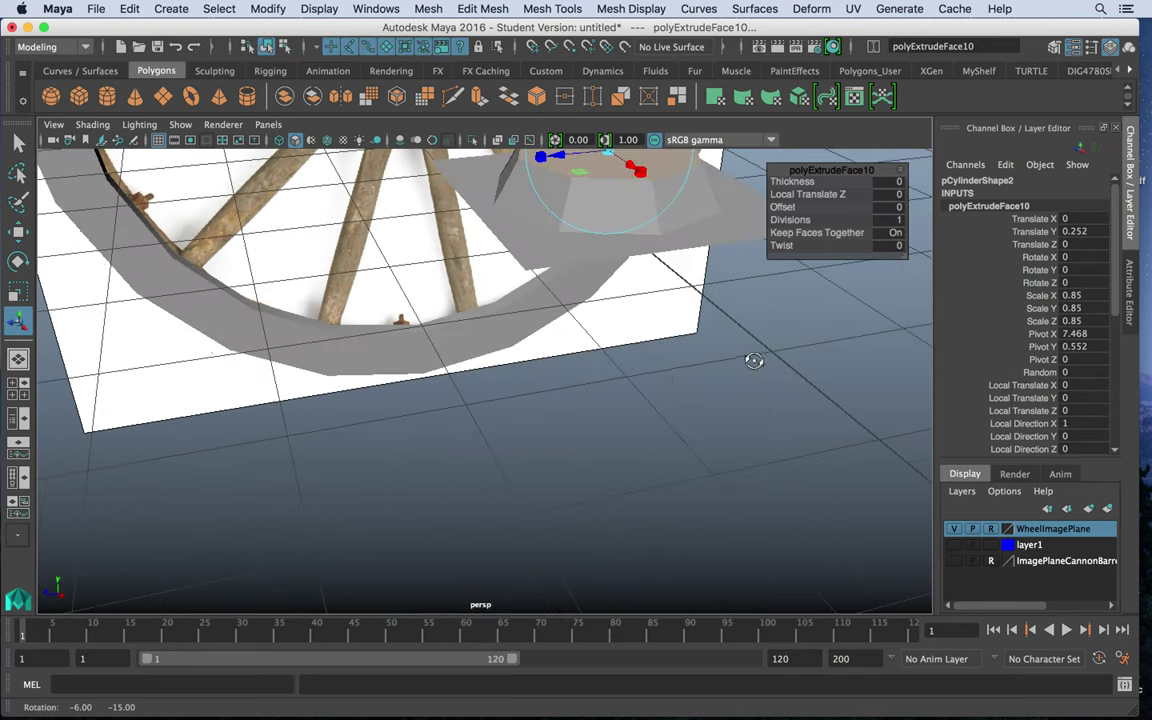
alt+right_drag(753, 360, 622, 336)
click(519, 314)
alt+middle_drag(598, 342, 560, 381)
alt+right_drag(470, 375, 519, 375)
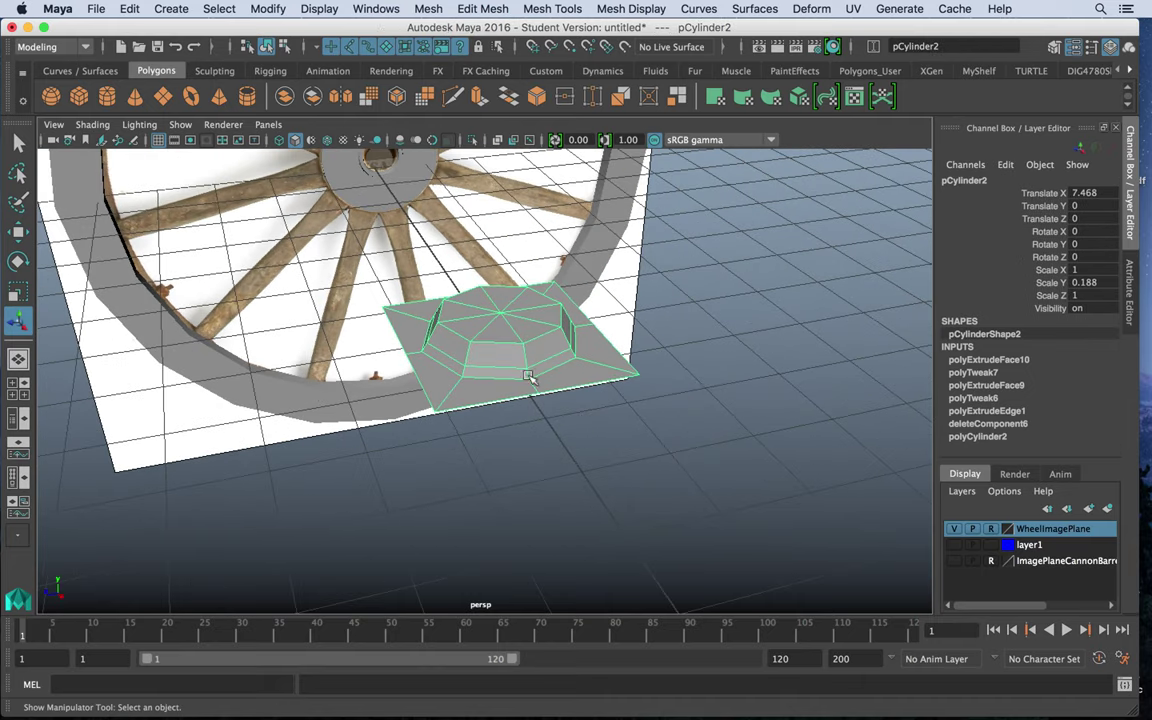
right_drag(510, 243, 510, 287)
click(497, 399)
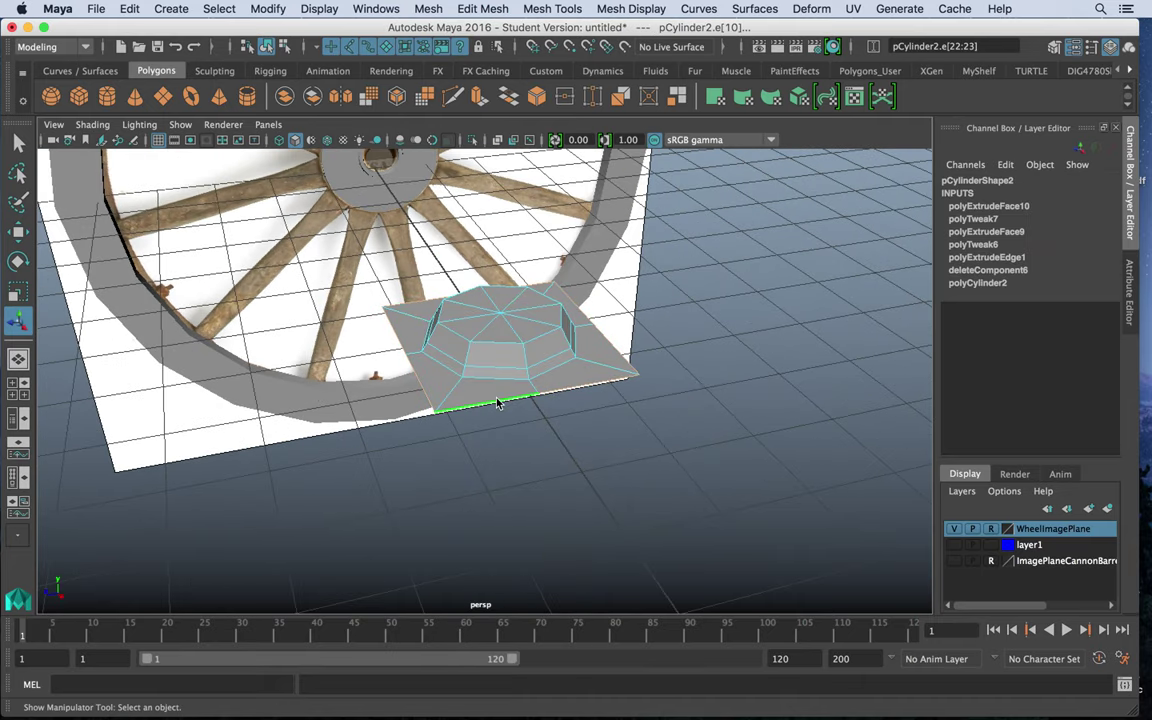
click(479, 96)
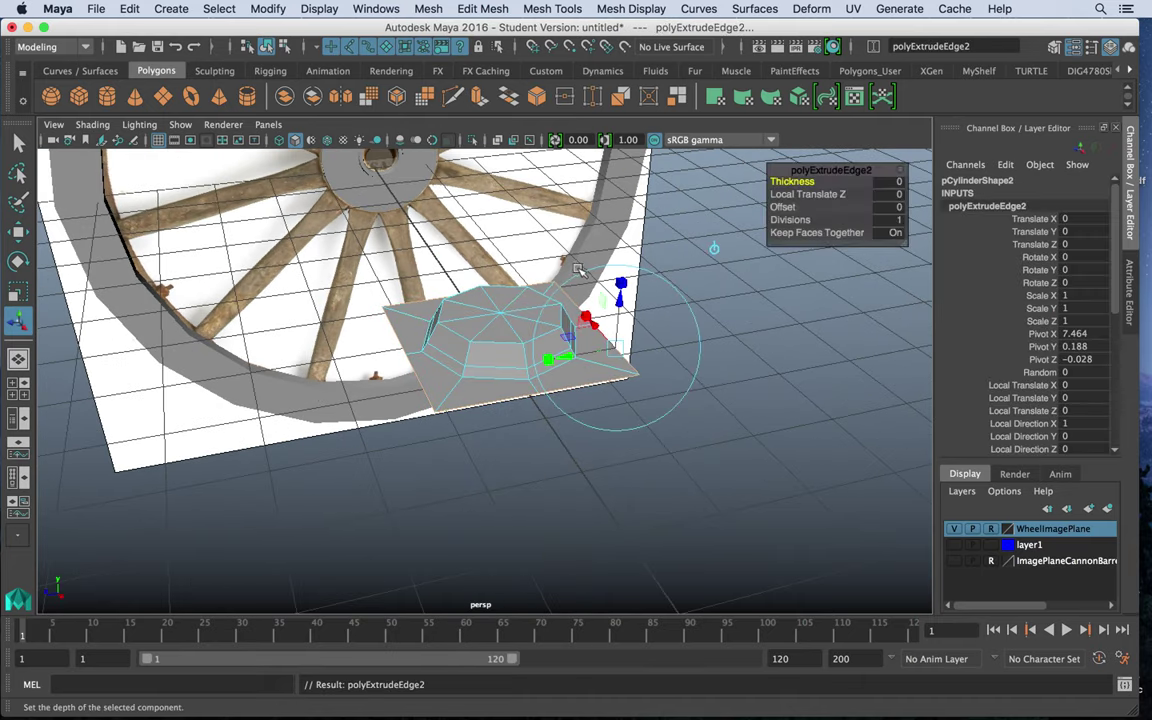
click(713, 251)
drag(501, 292, 501, 292)
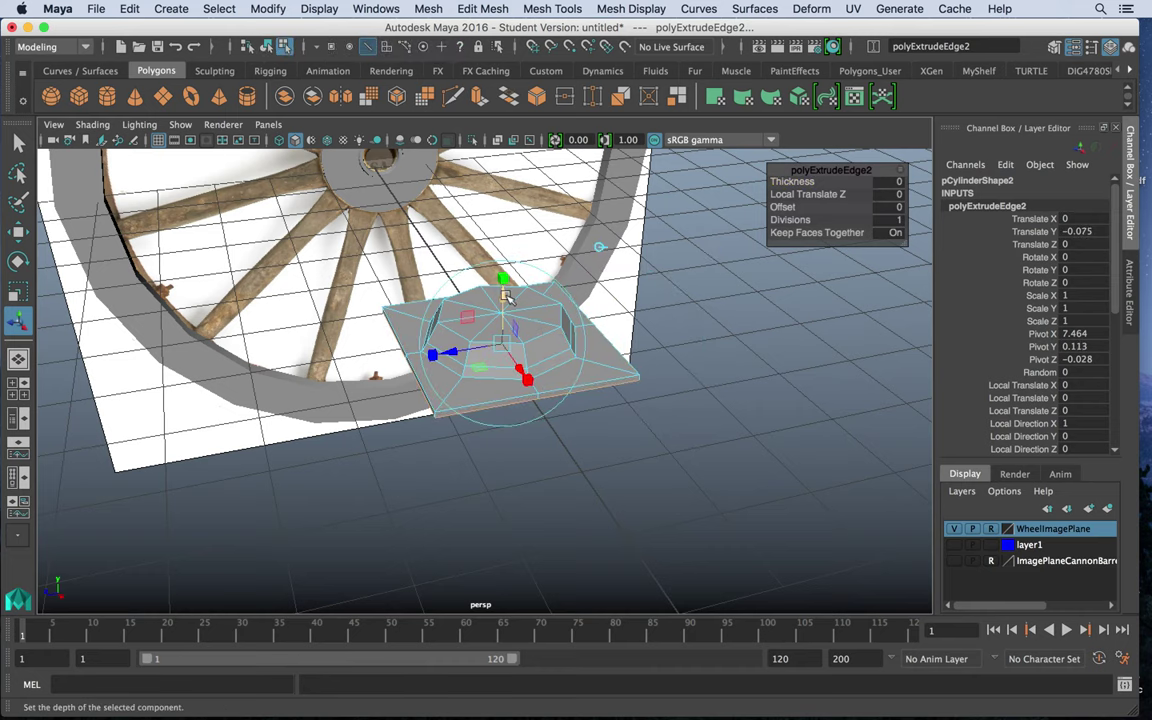
Step: Set the bolt's Z rotation to -90 so it faces outward from the wheel hub in the side view
alt+drag(507, 296, 600, 330)
right_click(561, 165)
click(445, 365)
key(w)
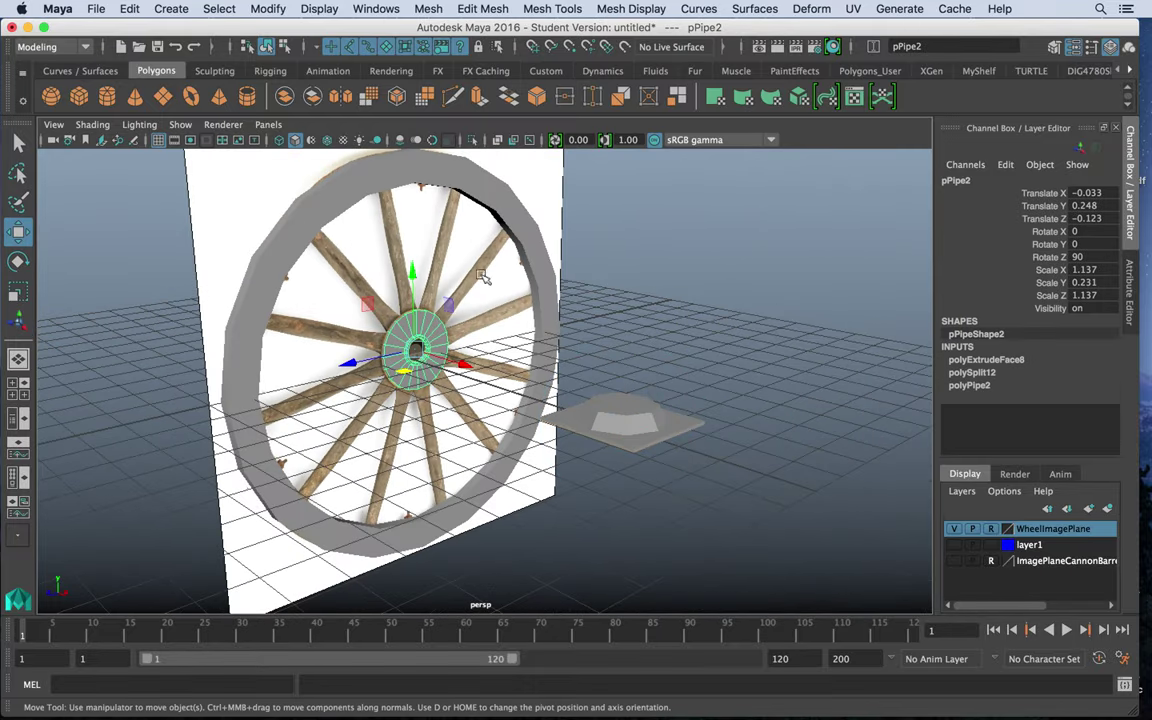
key(space)
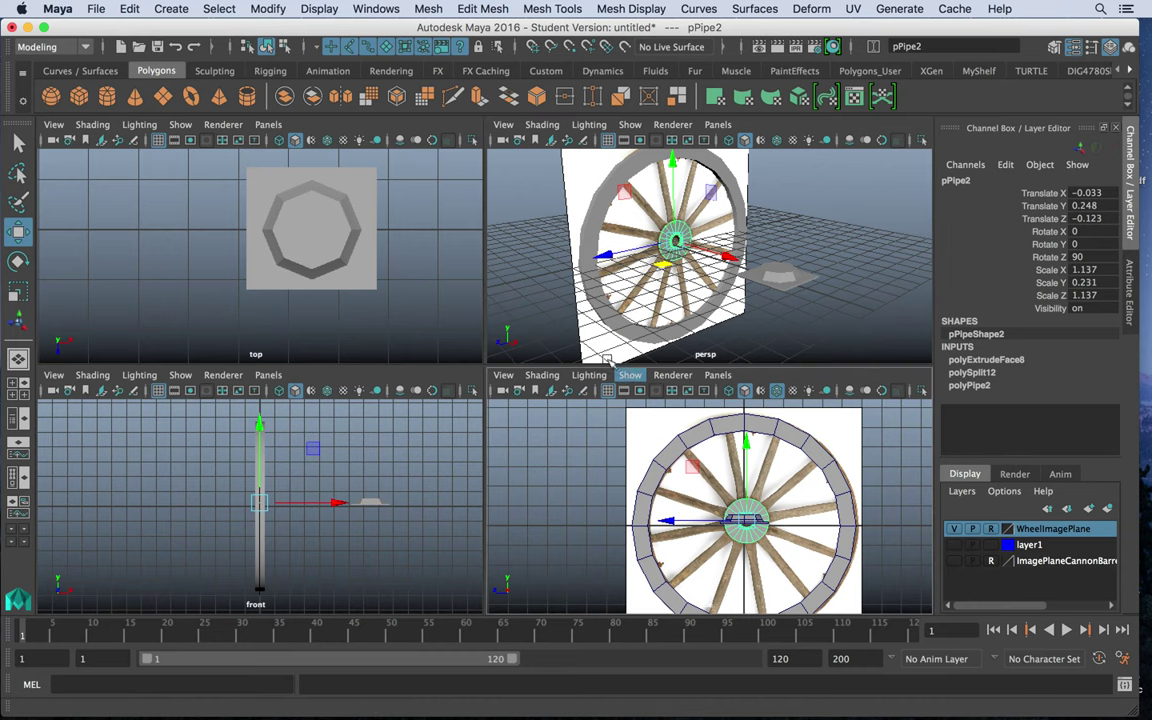
key(space)
scroll(685, 330, up, 6)
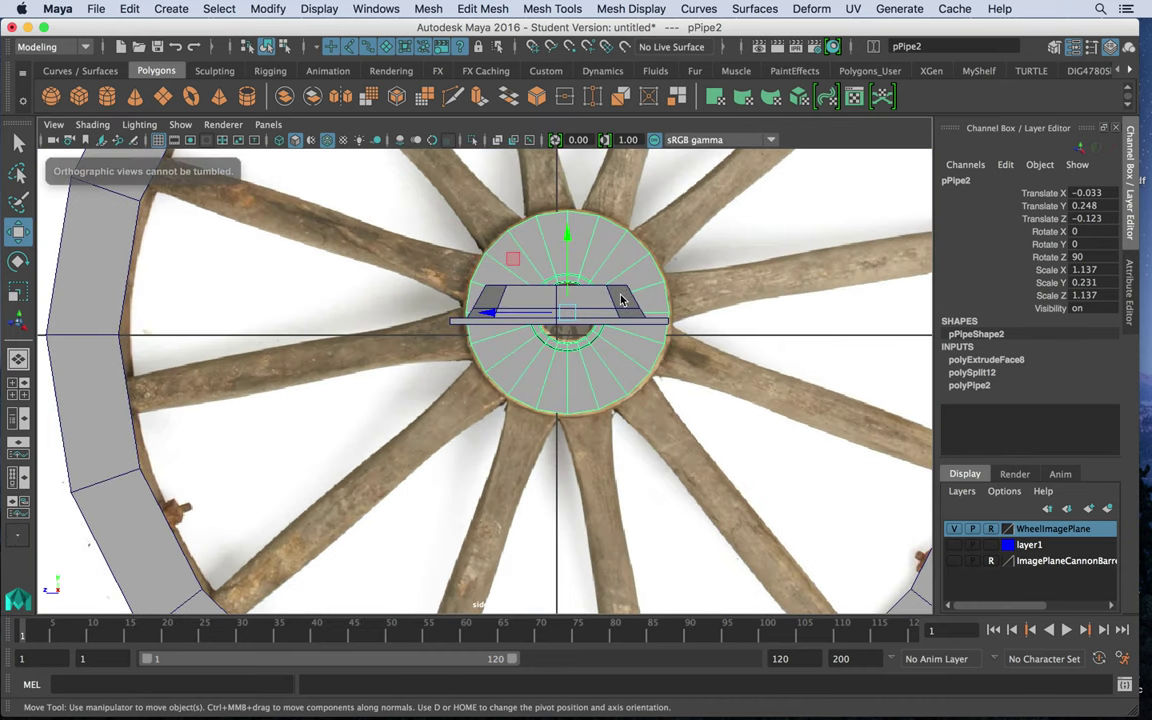
click(622, 301)
key(e)
drag(559, 272, 556, 400)
click(1085, 244)
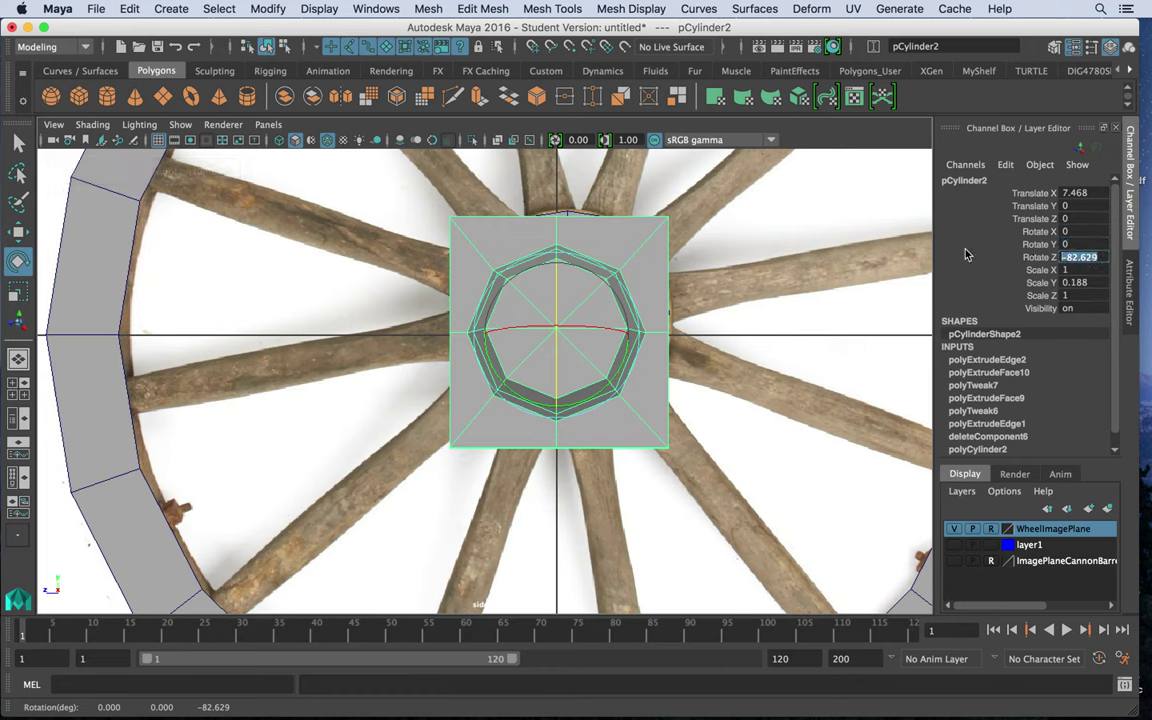
text(-90)
key(Return)
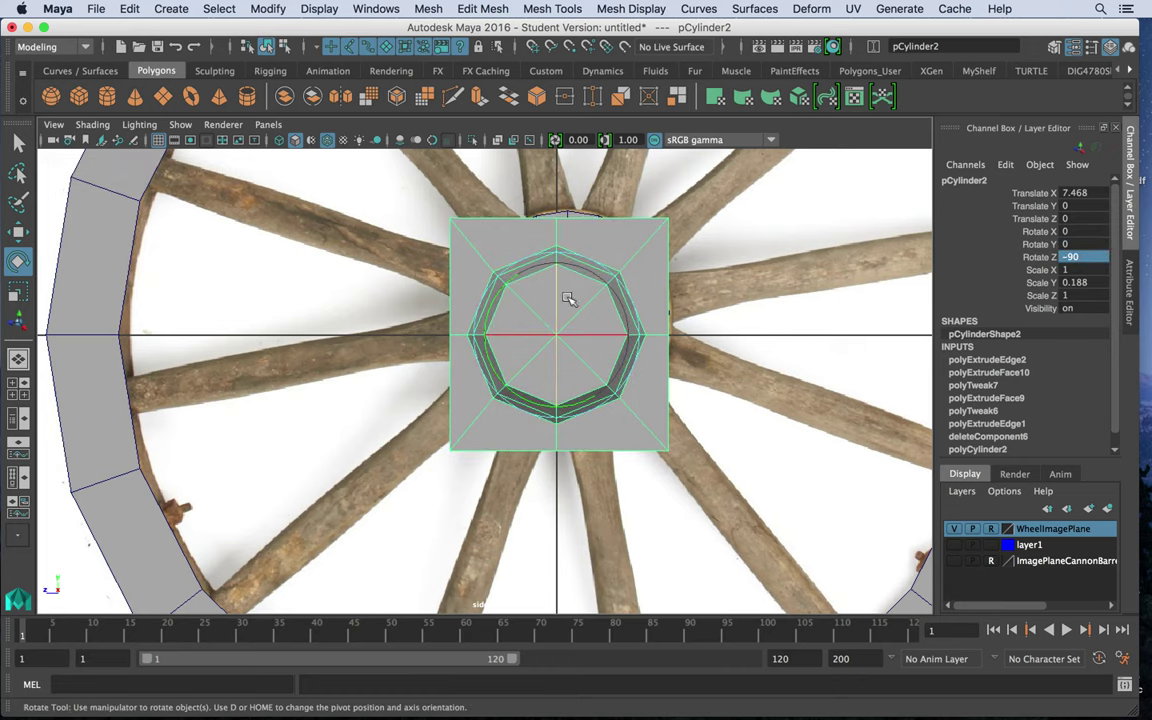
Step: Scale the bolt down uniformly to about 0.156 in X and Z, and turn on X-Ray shading in the side view
key(r)
drag(556, 333, 418, 319)
click(502, 240)
click(92, 124)
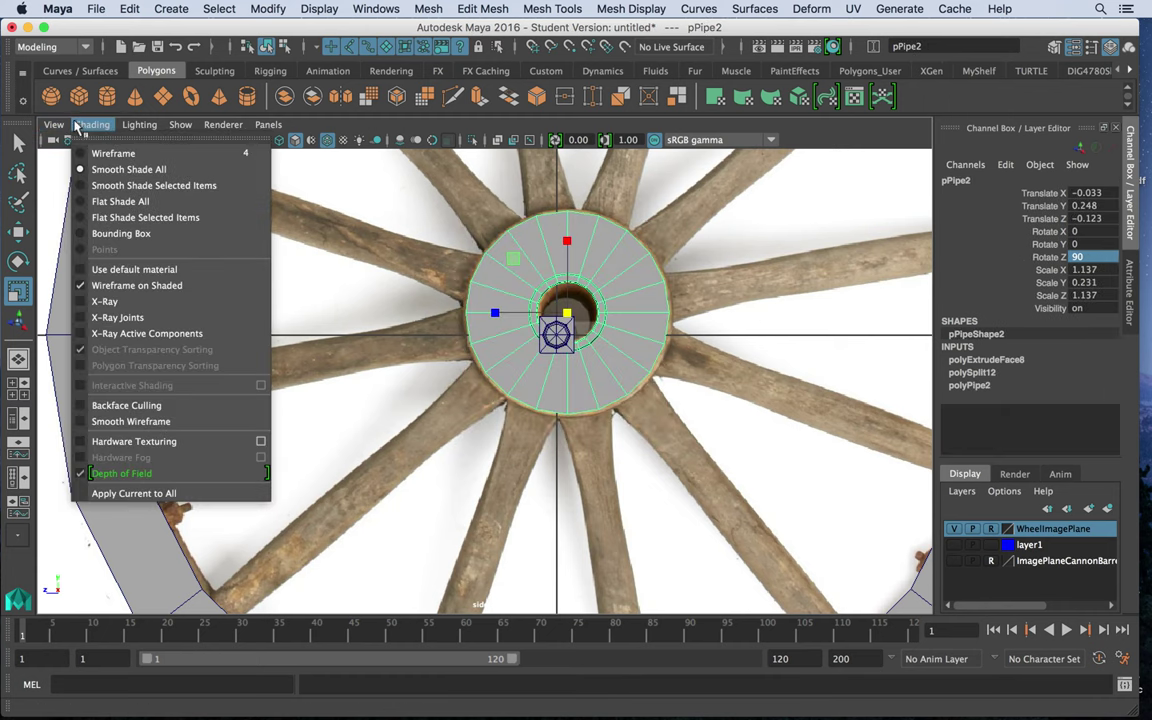
click(105, 301)
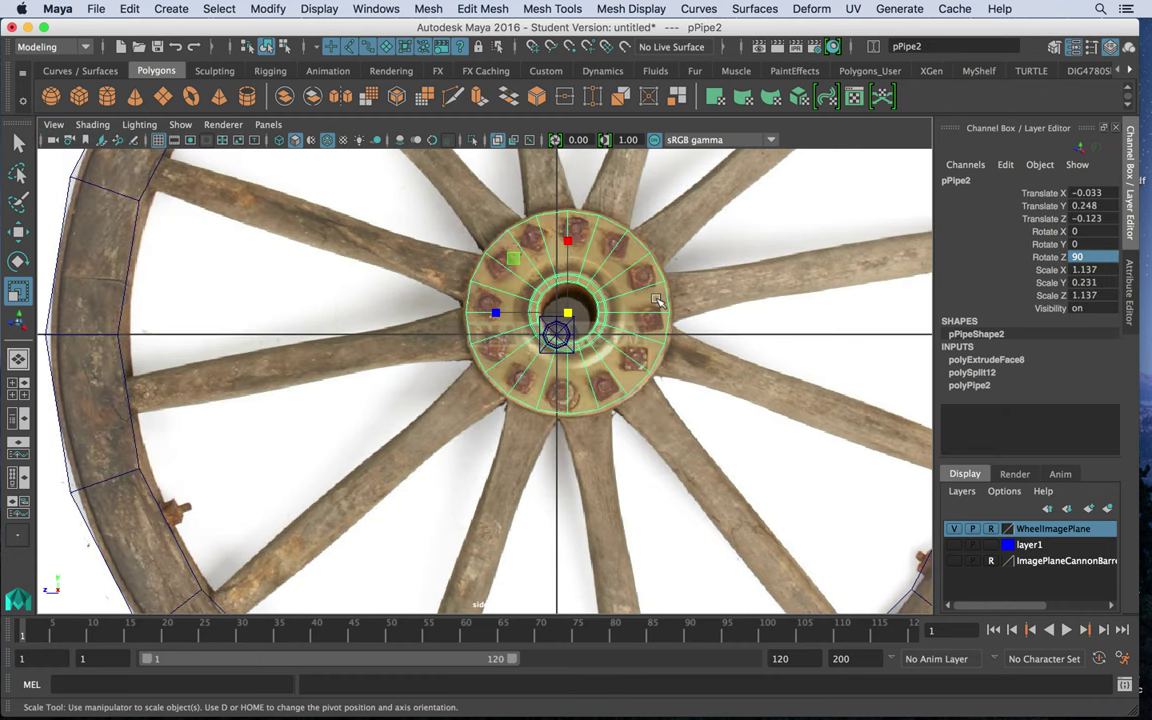
Step: Fit the bolt over the hub's upper-left reference bolt at about Y 1.073, Z 0.267, with Y rotation about -27 and X/Z scale 0.105
scroll(565, 281, up, 1)
alt+middle_drag(565, 280, 481, 341)
alt+right_drag(481, 341, 604, 432)
alt+click(547, 403)
click(494, 398)
key(w)
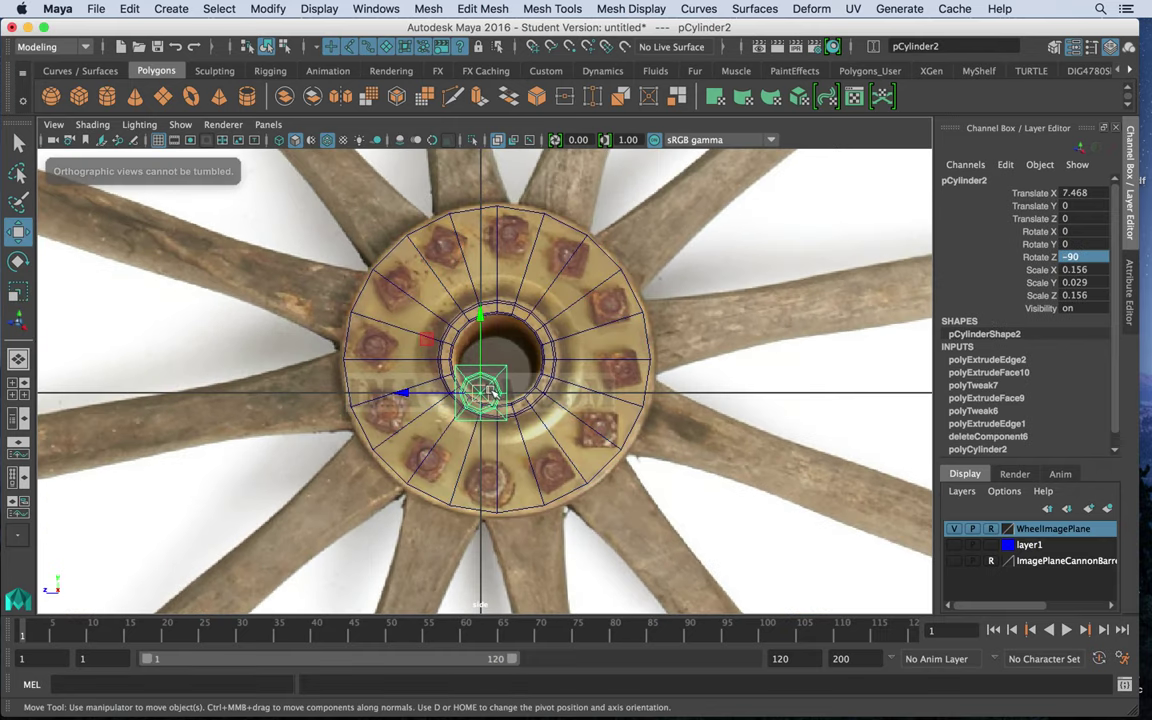
drag(483, 392, 529, 278)
key(r)
key(e)
key(r)
key(e)
key(w)
drag(450, 250, 445, 250)
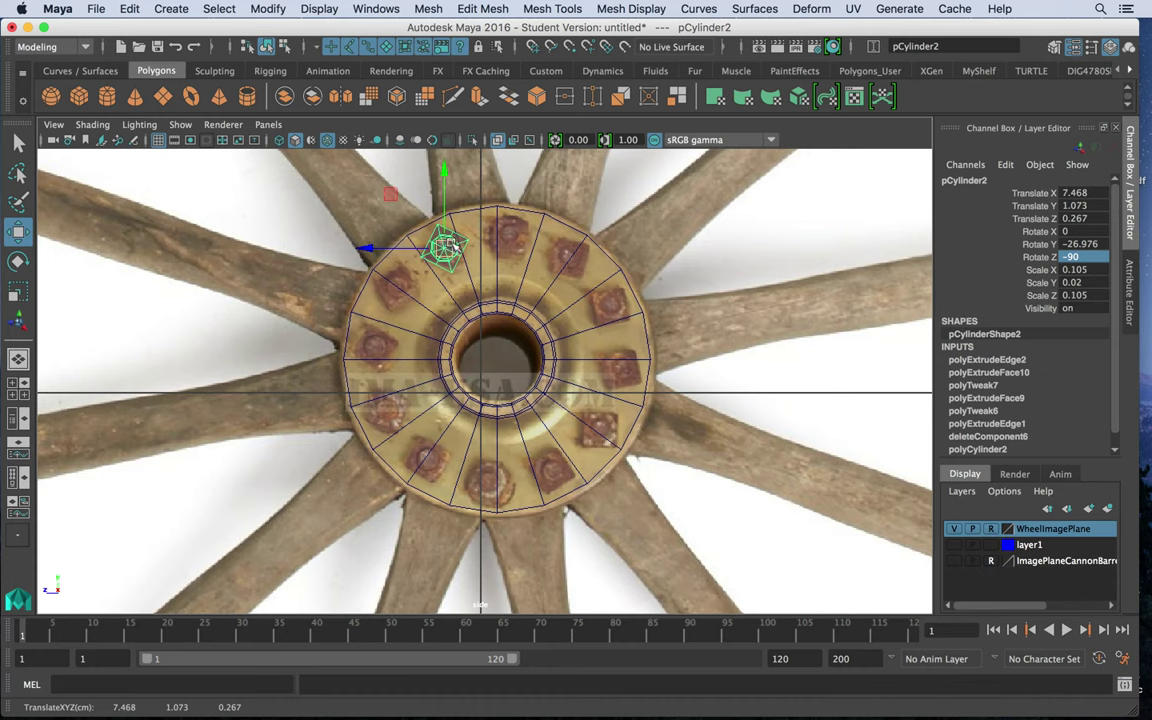
Step: Duplicate the bolt onto the hub's top reference bolt at about Y 1.15, Z -0.213, and rotate it to about -11 in Y
key(ctrl+d)
drag(448, 246, 515, 241)
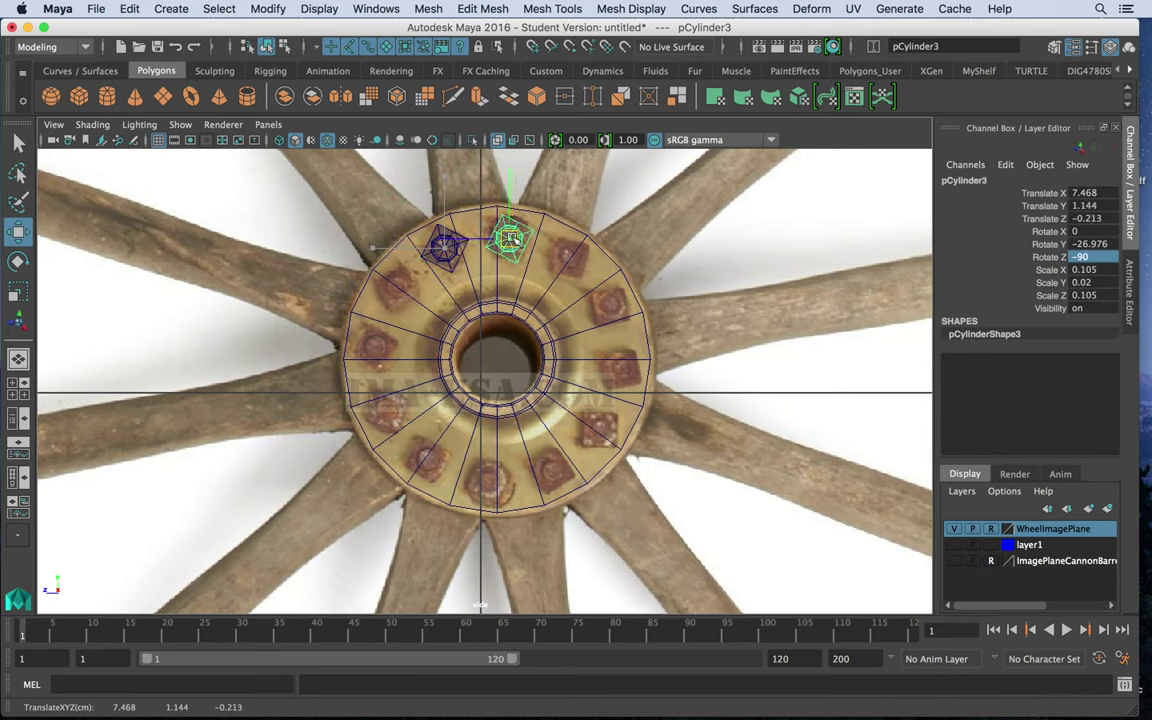
key(e)
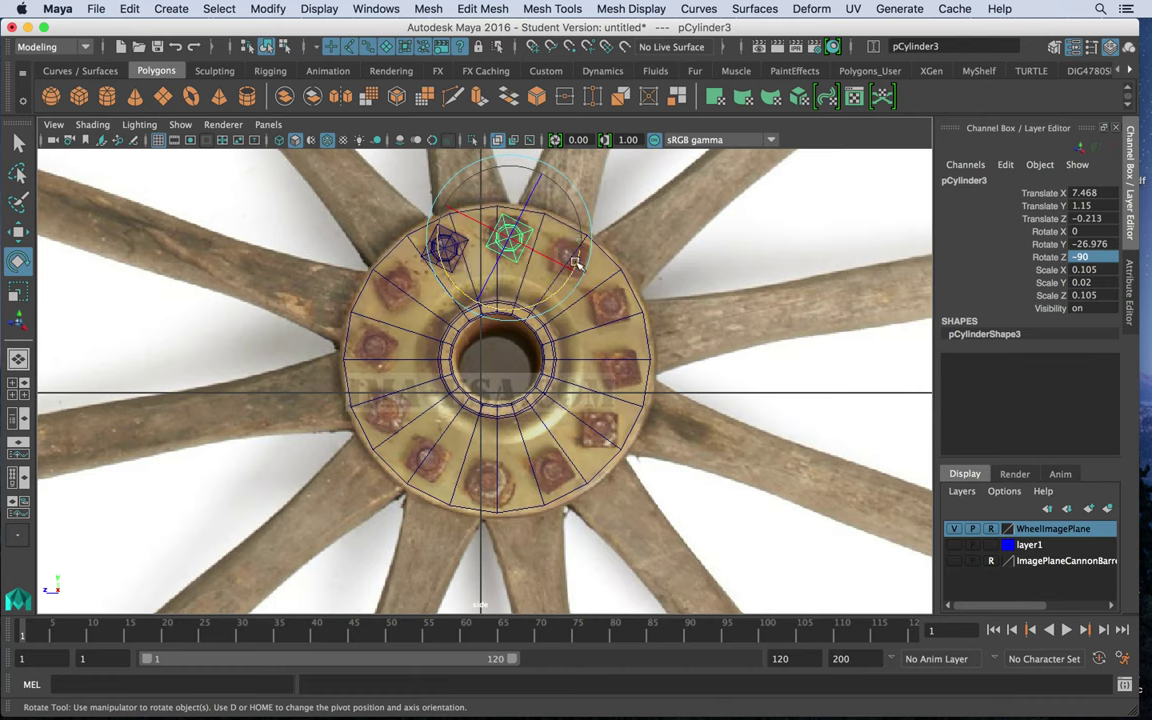
mouse_move(572, 244)
mouse_down()
mouse_move(578, 256)
mouse_move(580, 242)
mouse_up()
Step: Duplicate the bolt onto the next two reference bolts clockwise around the hub, rotating the second copy to about -65.5 in Y
key(ctrl+d)
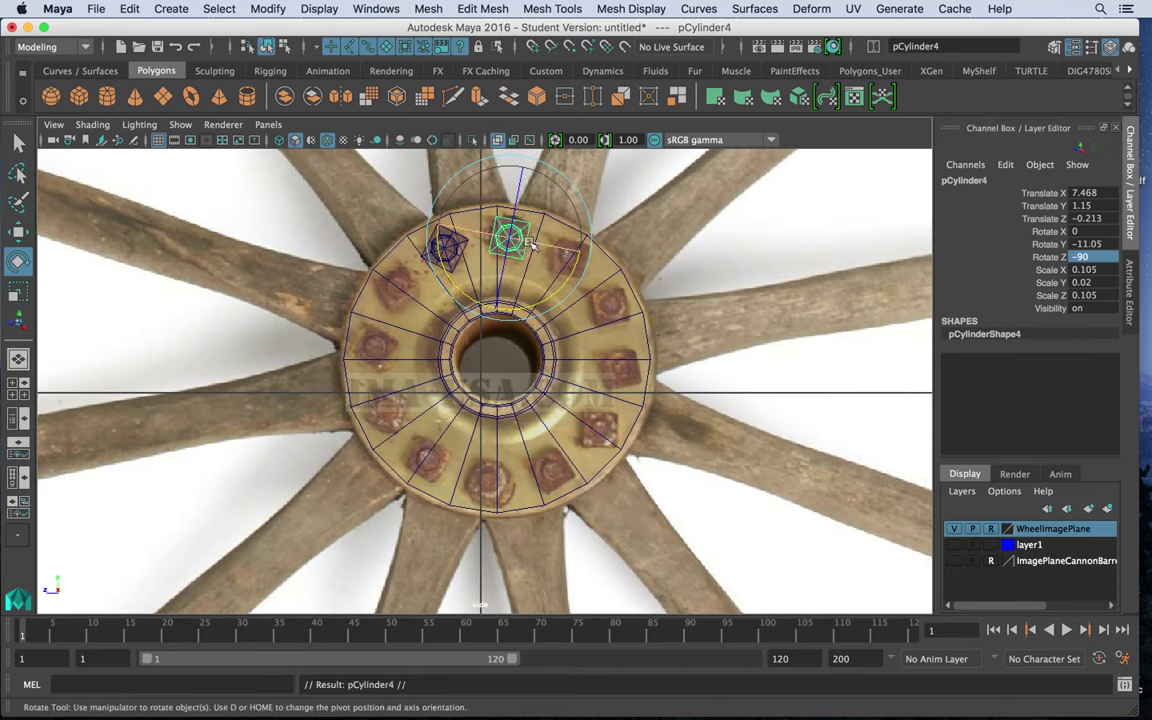
key(w)
drag(508, 237, 607, 302)
key(ctrl+d)
key(r)
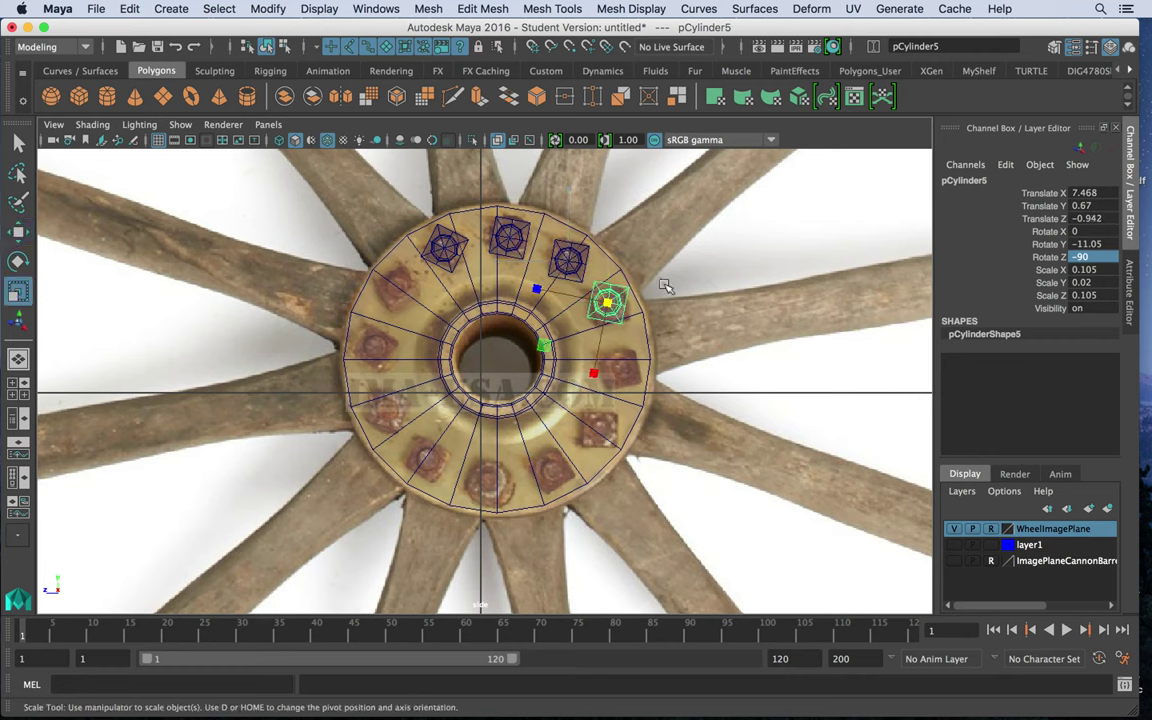
key(e)
drag(636, 367, 397, 287)
Step: Duplicate the first bolt onto the next reference bolt counterclockwise at about Y 0.8, Z 0.616, and rotate it to about -47.9 in Y
click(442, 245)
key(ctrl+d)
key(w)
key(e)
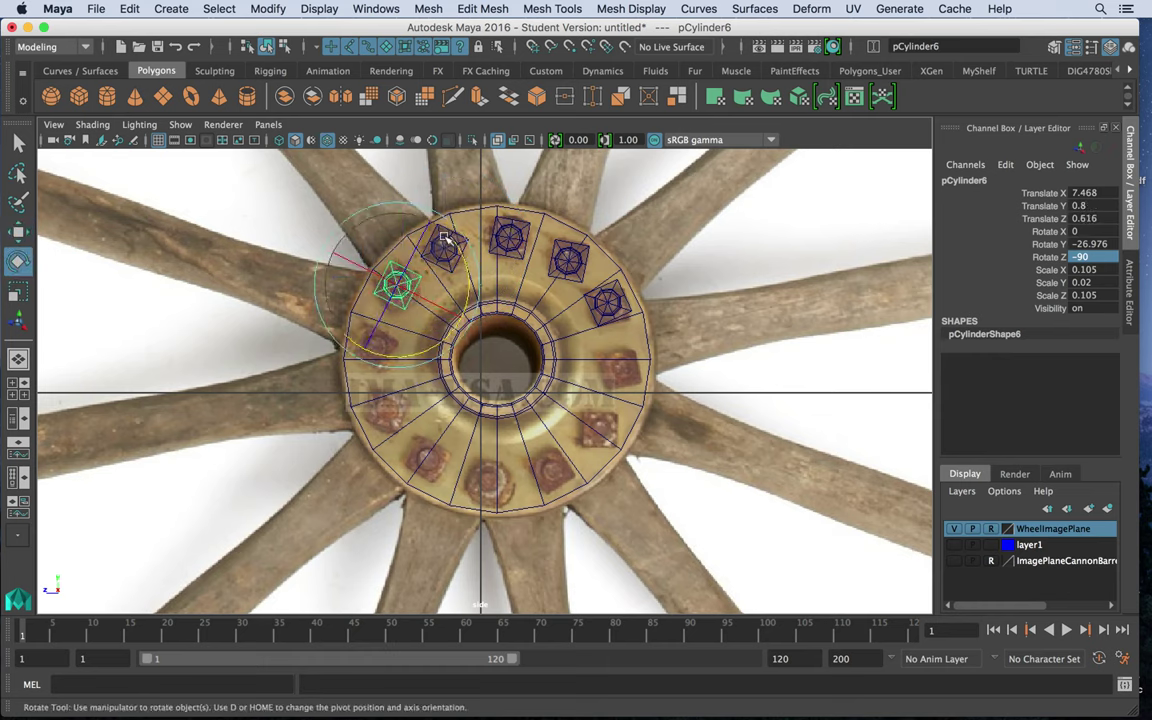
drag(445, 228, 472, 264)
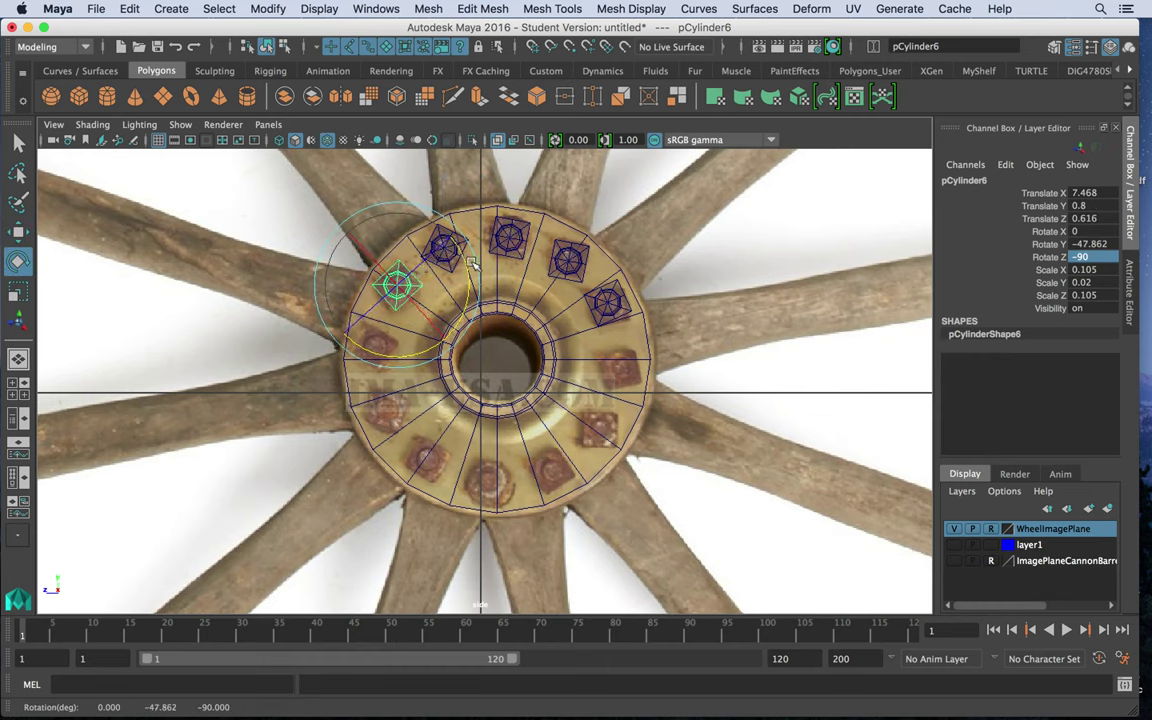
Step: Group the five bolts placed on the hub and duplicate the group
shift+click(511, 232)
shift+click(607, 302)
key(q)
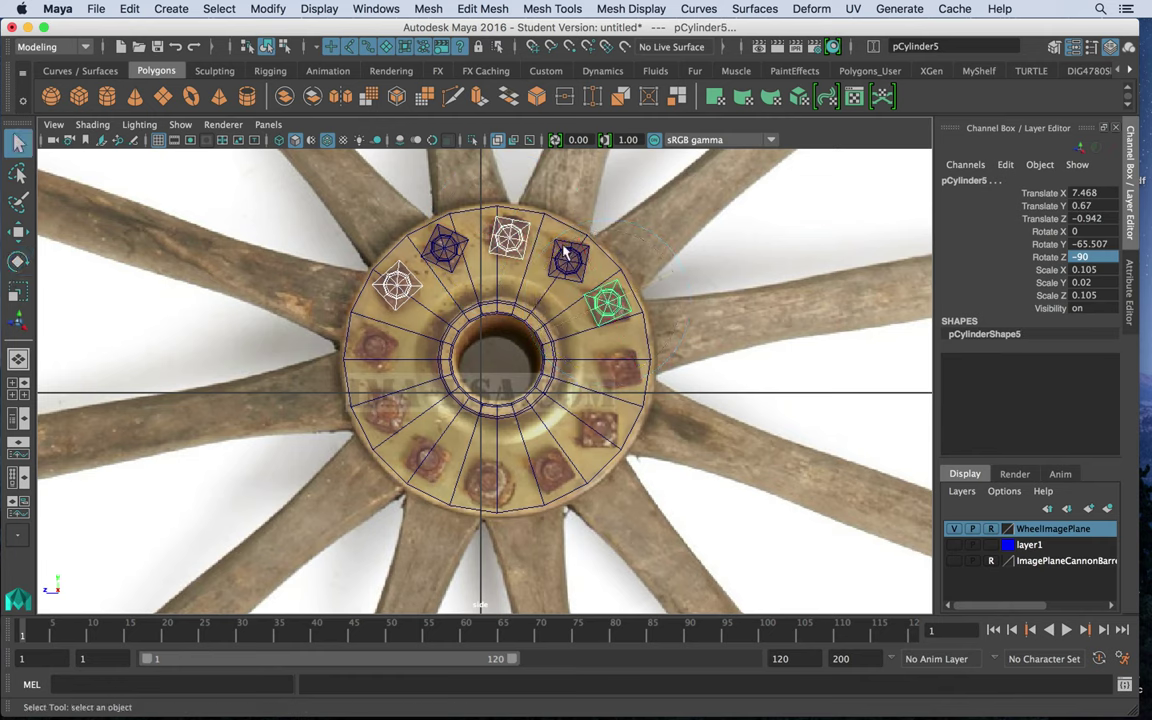
click(443, 248)
key(super+g)
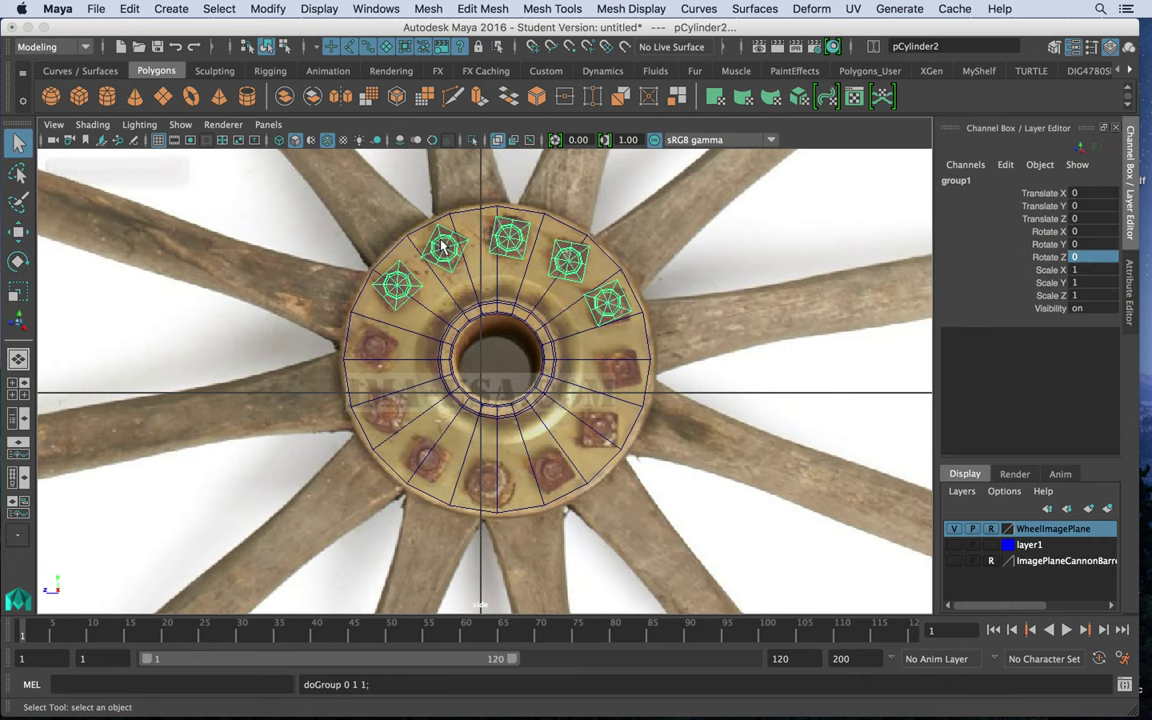
click(130, 8)
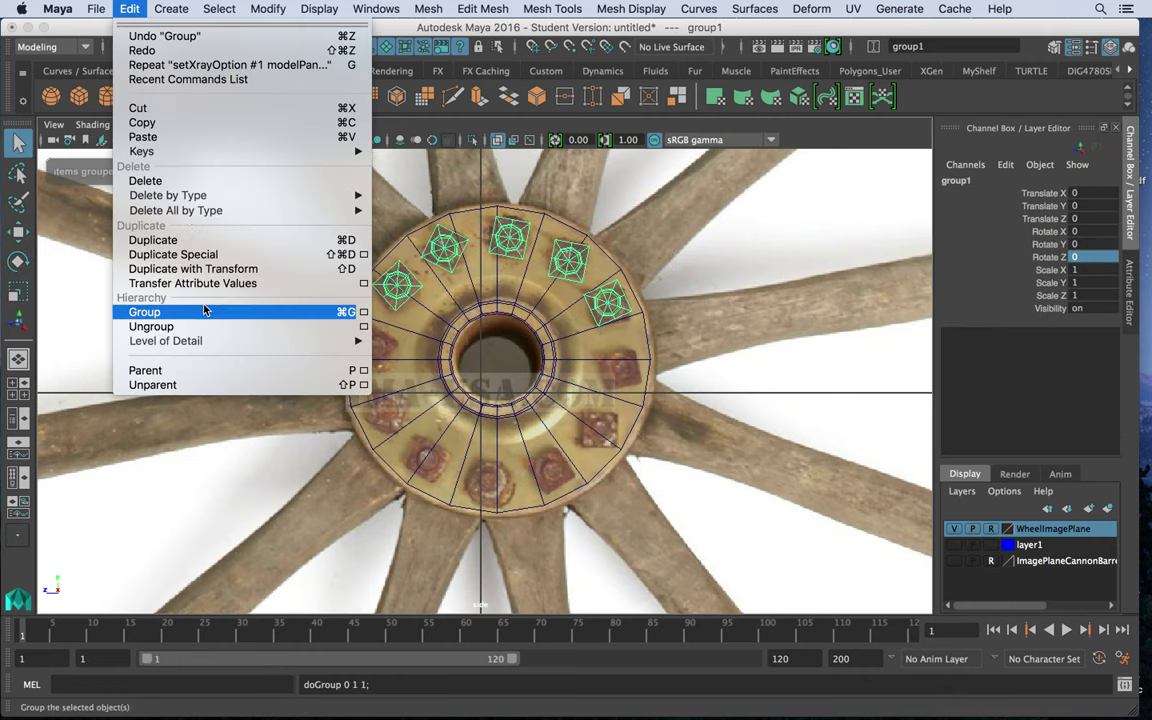
click(512, 311)
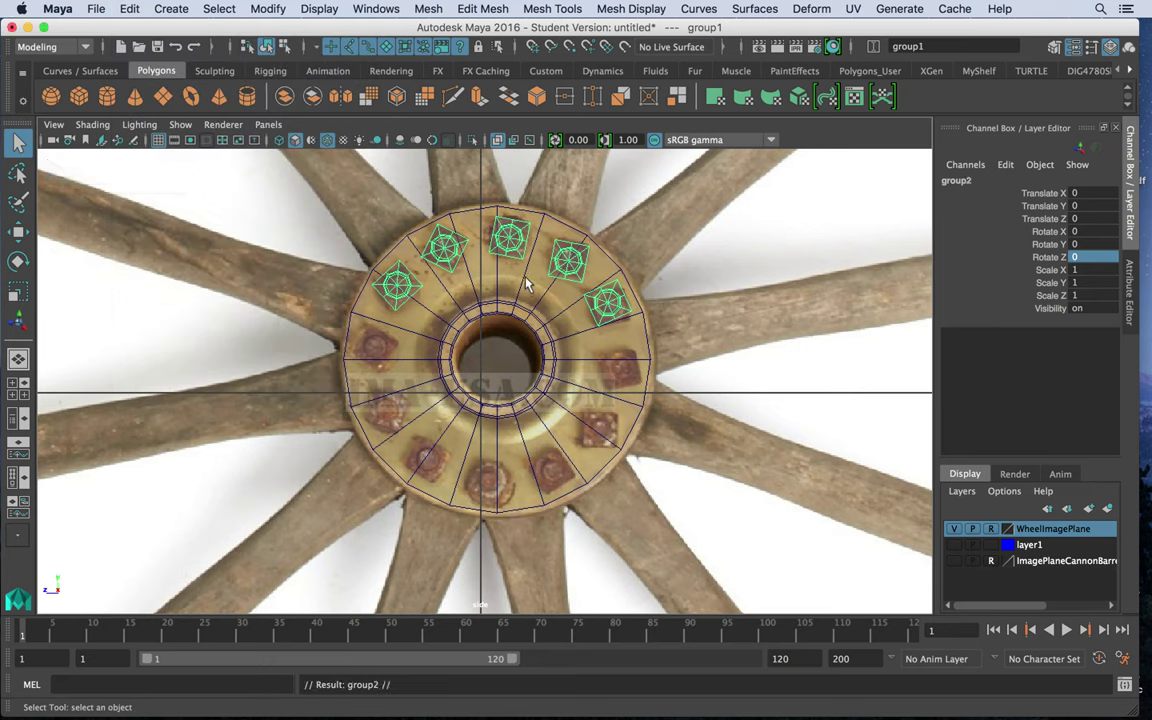
key(w)
drag(481, 313, 481, 556)
key(r)
key(ctrl+z)
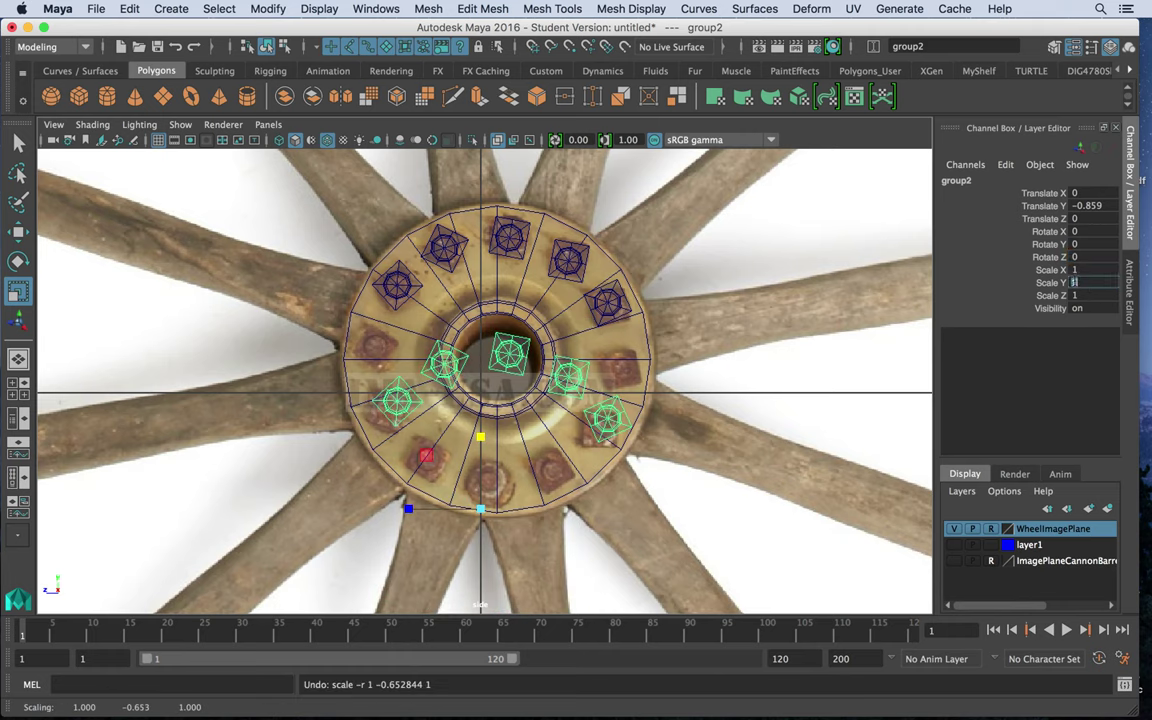
text(-1)
key(Return)
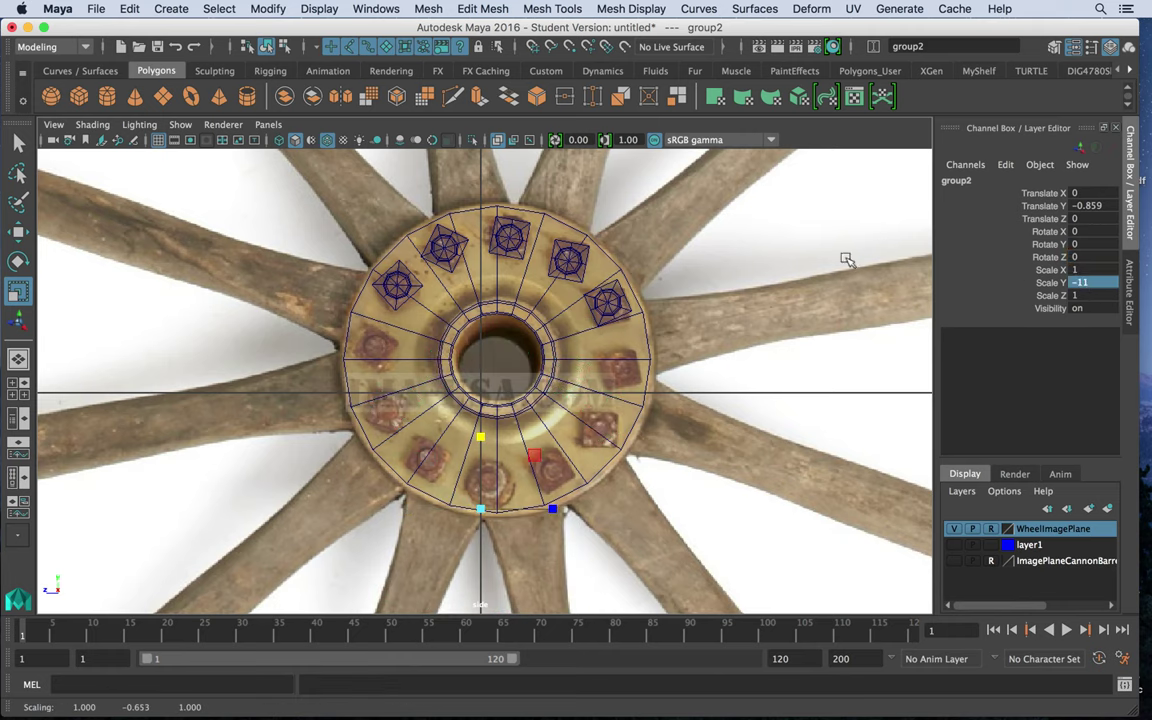
key(w)
drag(481, 432, 480, 201)
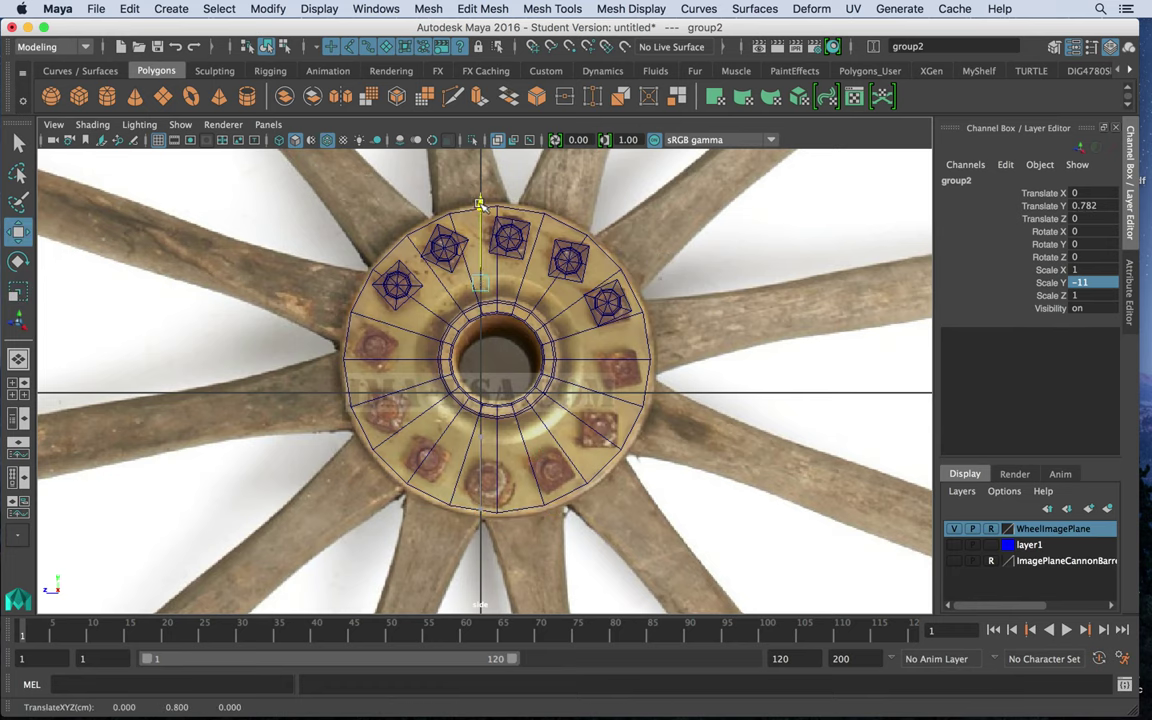
alt+right_drag(668, 376, 445, 293)
alt+click(445, 293)
key(z)
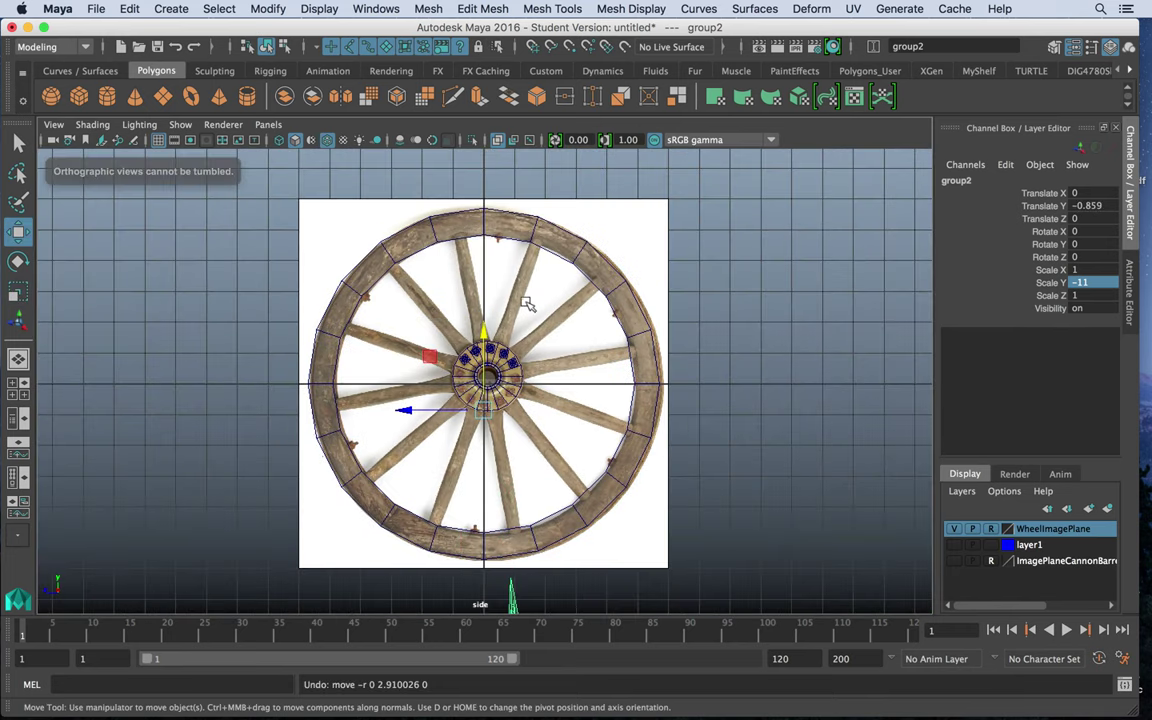
key(z)
Step: Center the pivot of the duplicated bolt group
alt+middle_drag(597, 404, 638, 188)
alt+middle_drag(627, 287, 621, 463)
alt+right_drag(621, 463, 928, 682)
scroll(668, 352, down, 3)
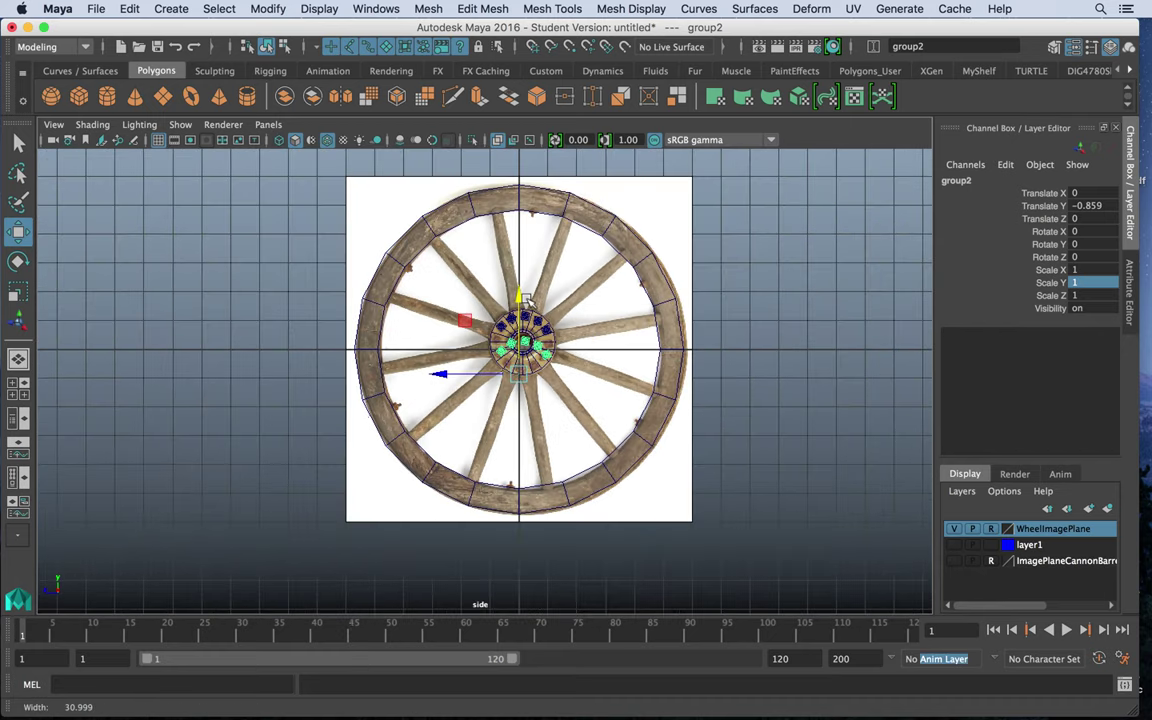
alt+middle_drag(582, 373, 566, 332)
alt+right_drag(566, 332, 802, 566)
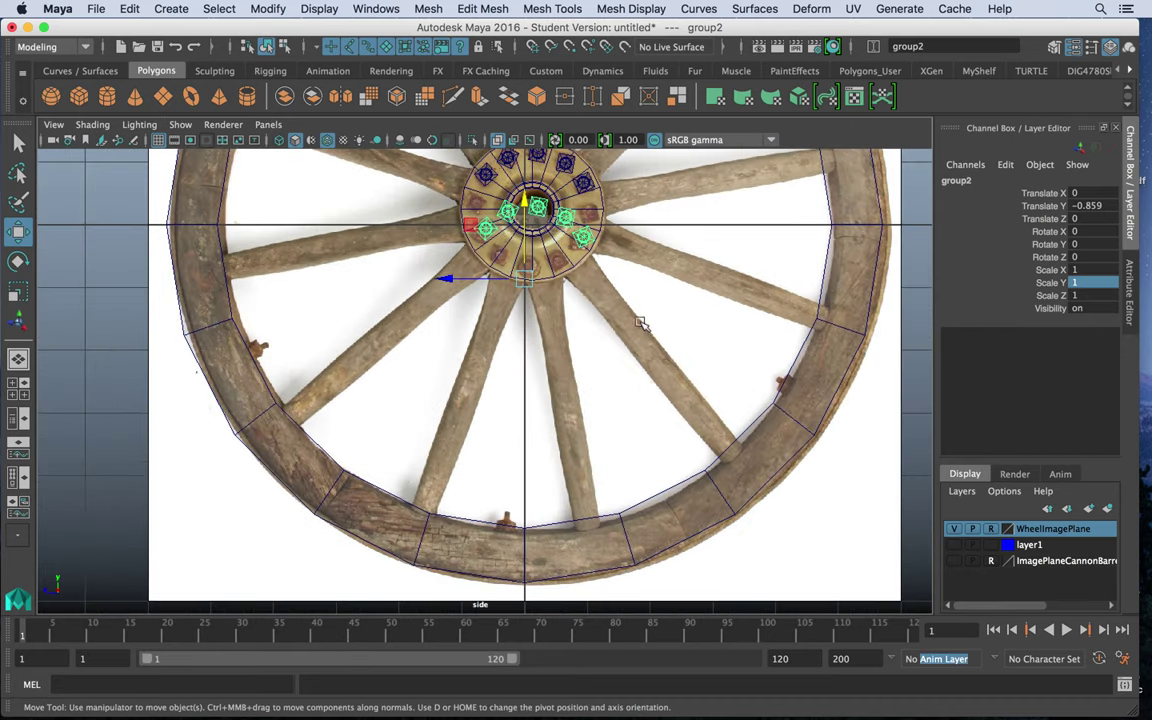
alt+middle_drag(629, 308, 588, 417)
scroll(575, 380, up, 3)
drag(481, 320, 481, 339)
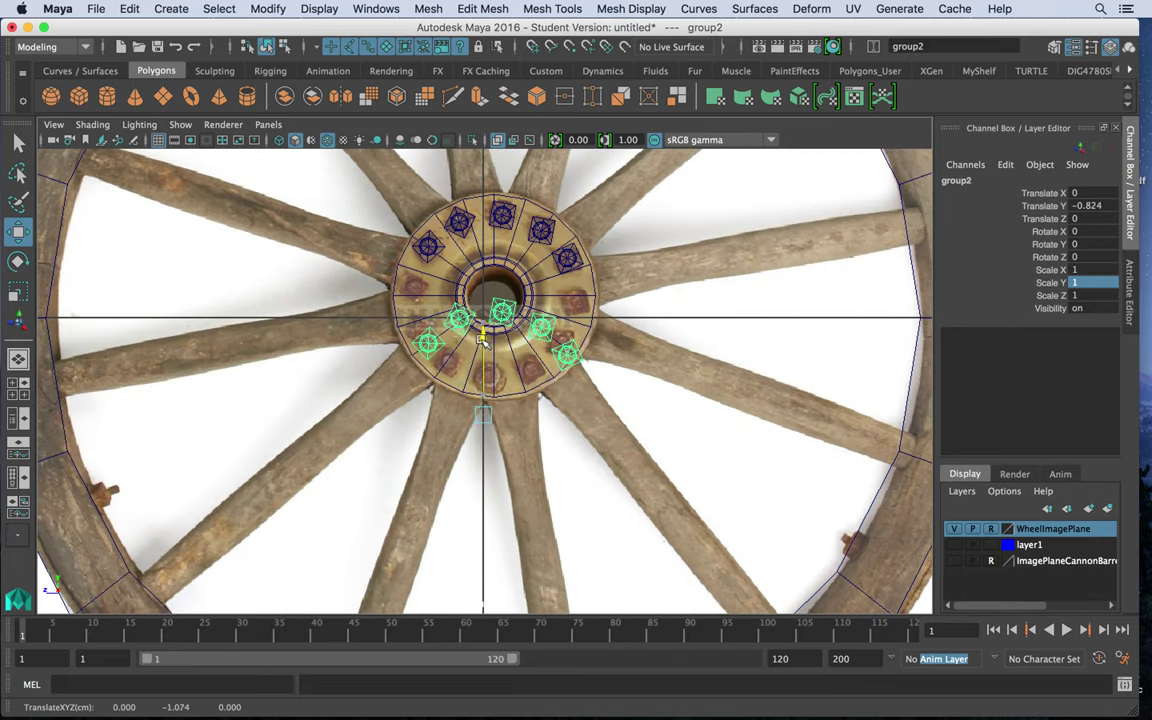
key(super+z)
click(261, 9)
click(292, 108)
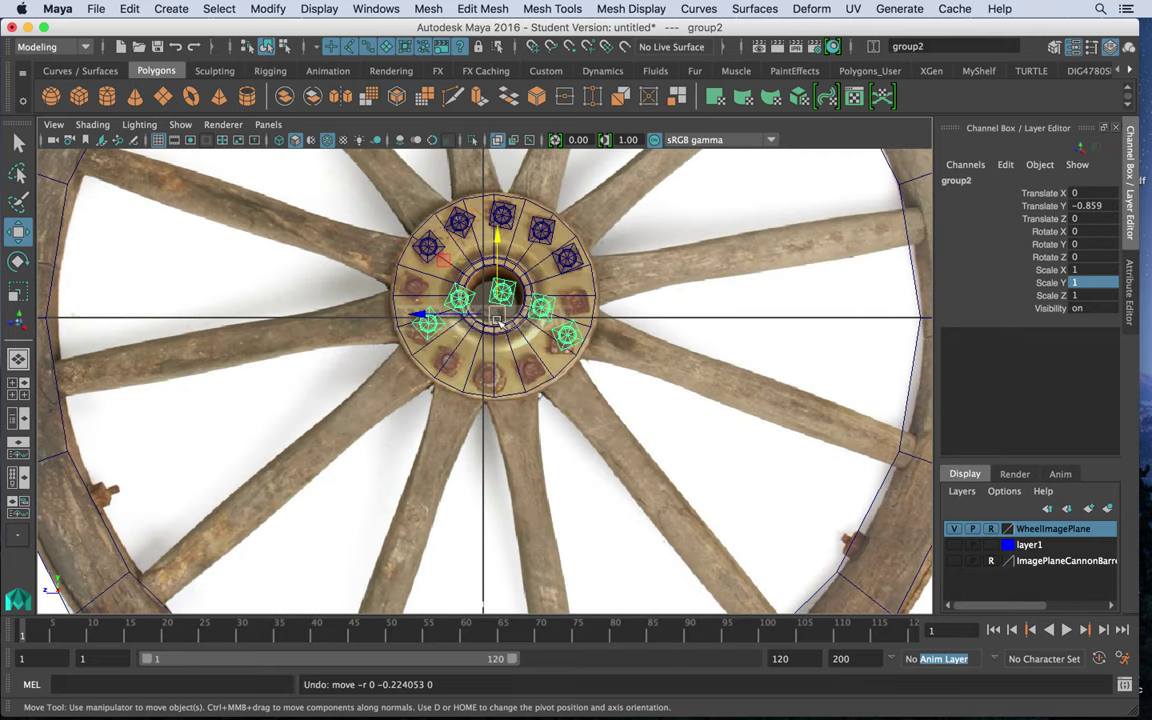
Step: Mirror the duplicated bolt group vertically by setting its Y scale to -1
key(r)
drag(497, 241, 500, 390)
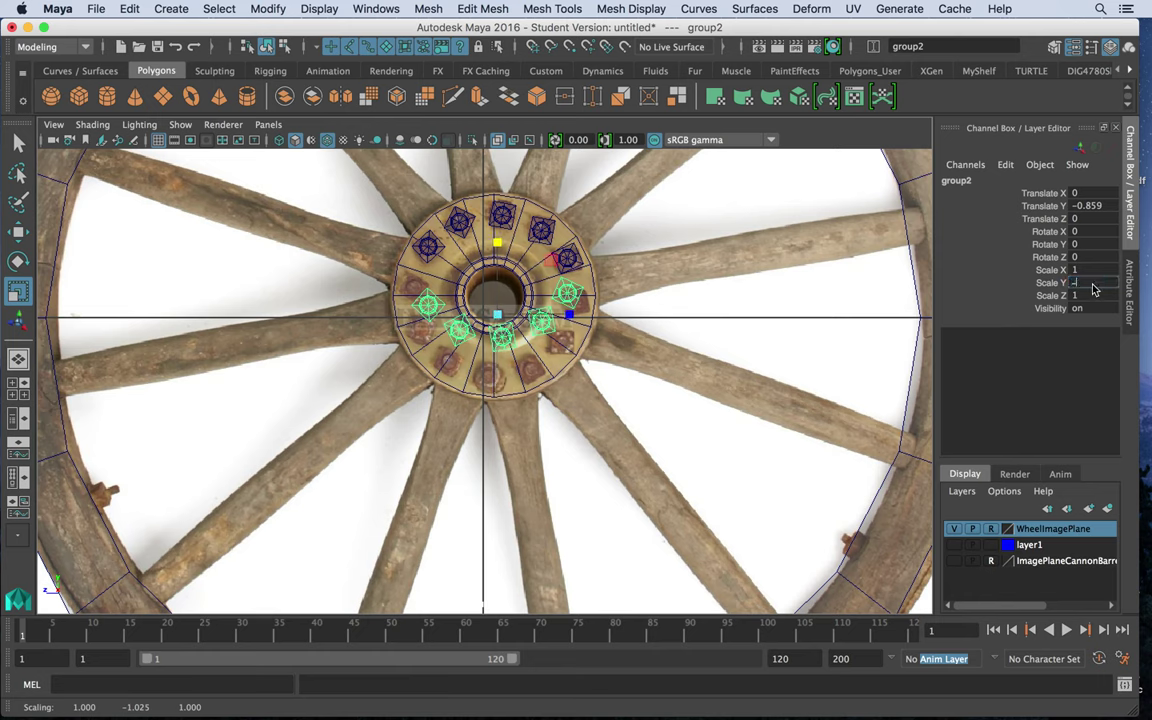
text(-1)
key(Return)
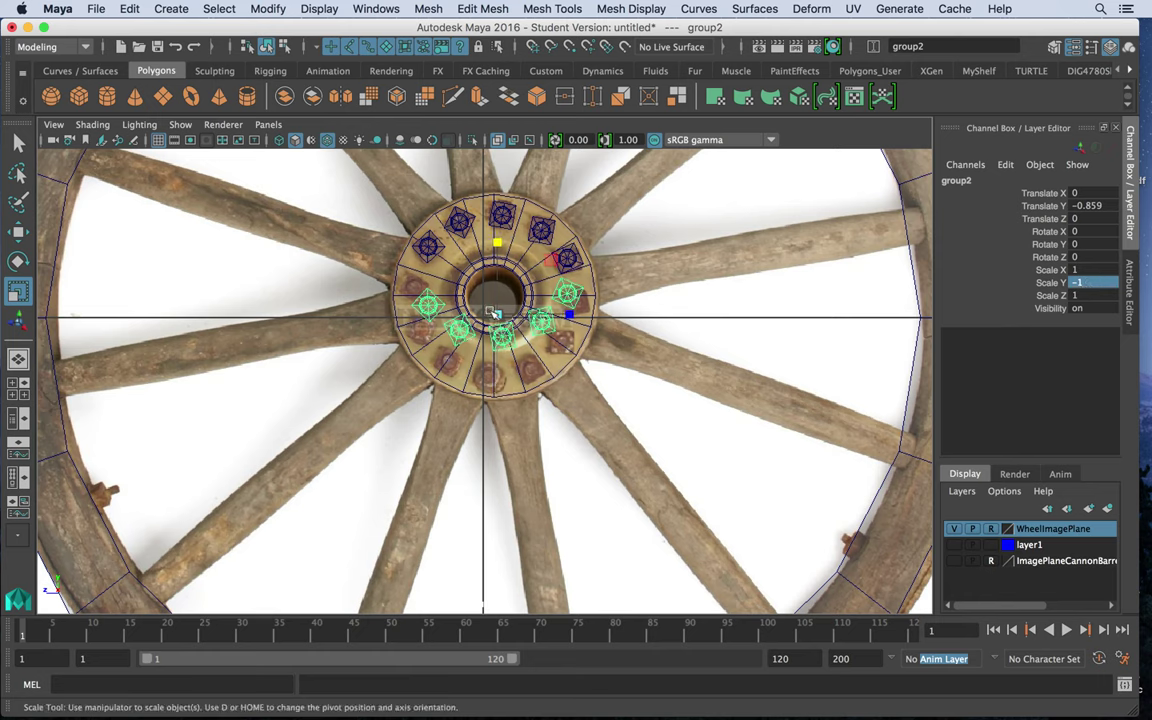
Step: Move the mirrored bolt group down onto the hub's lower reference bolts, at about -1.29 in Y and 0.036 in Z
key(w)
drag(494, 313, 494, 354)
click(436, 344)
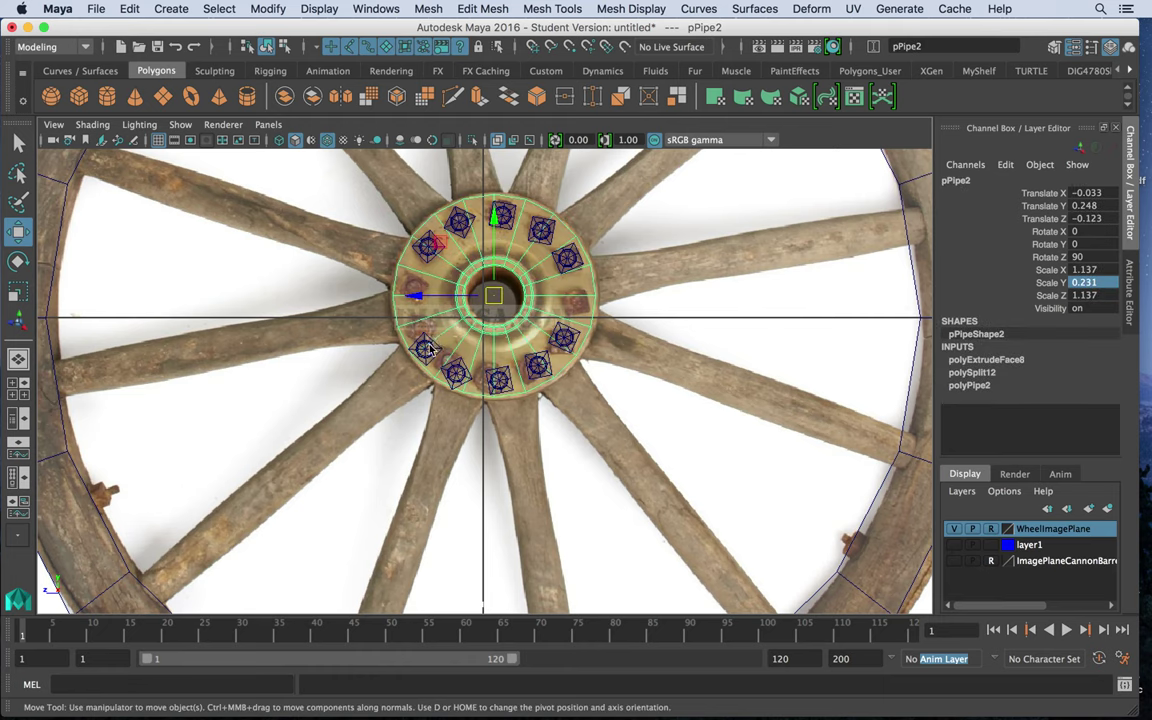
key(super+z)
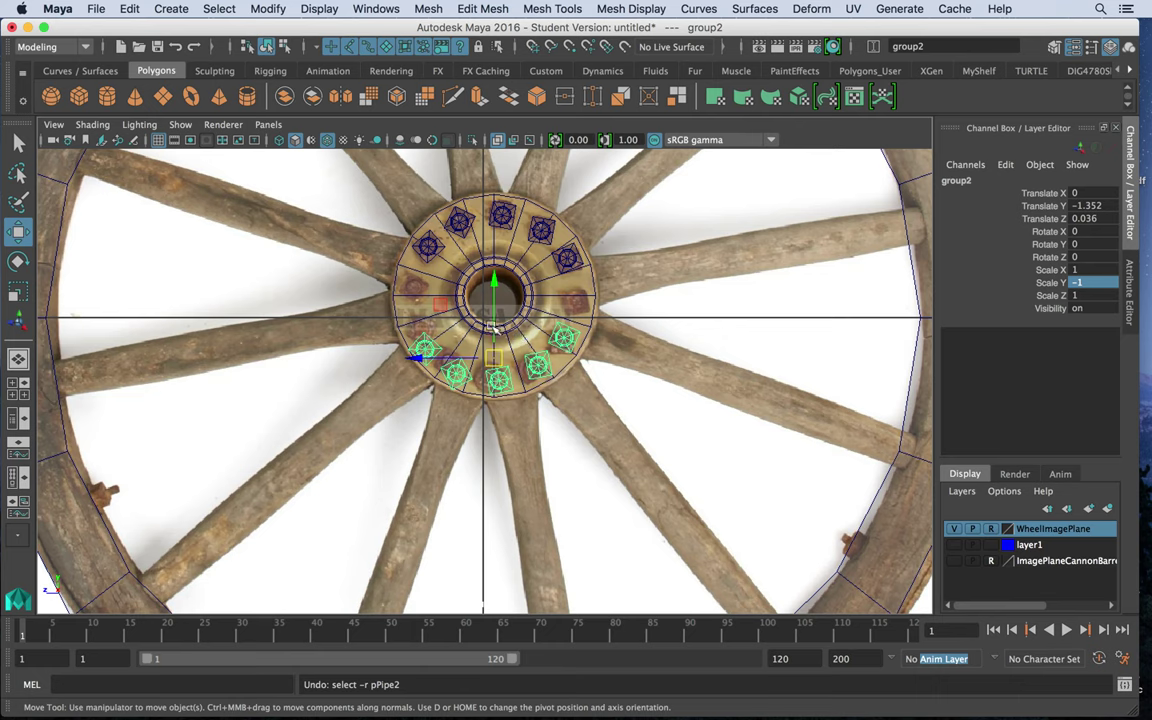
drag(493, 328, 494, 319)
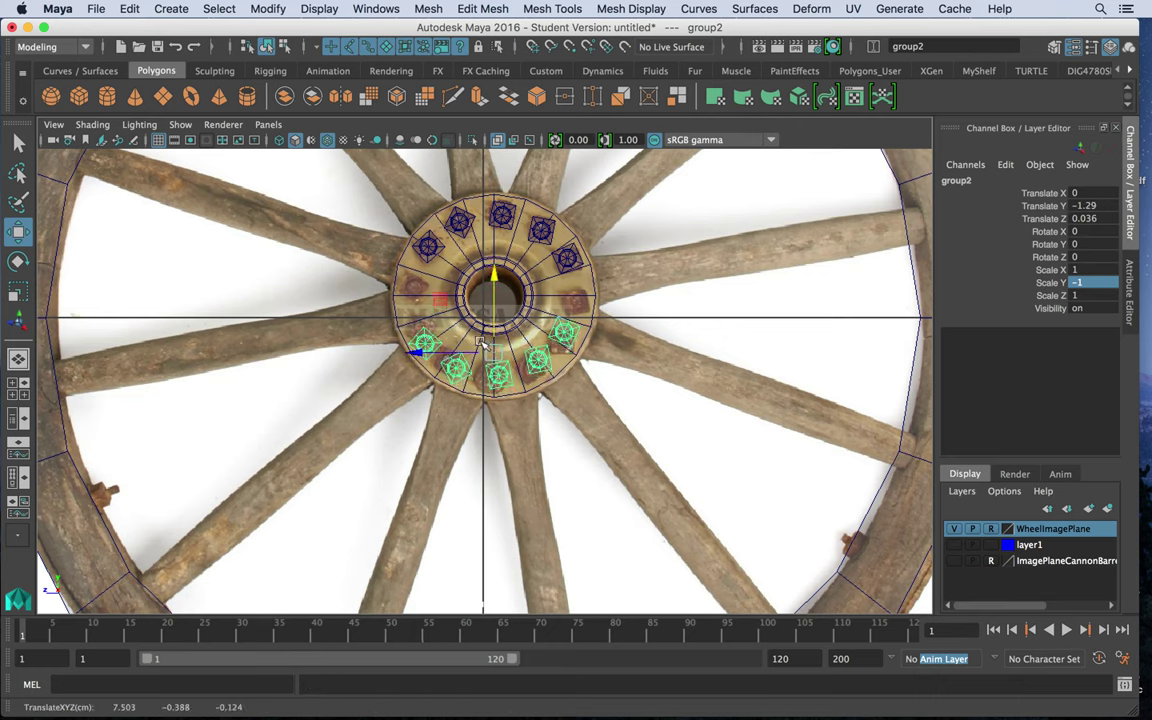
click(427, 343)
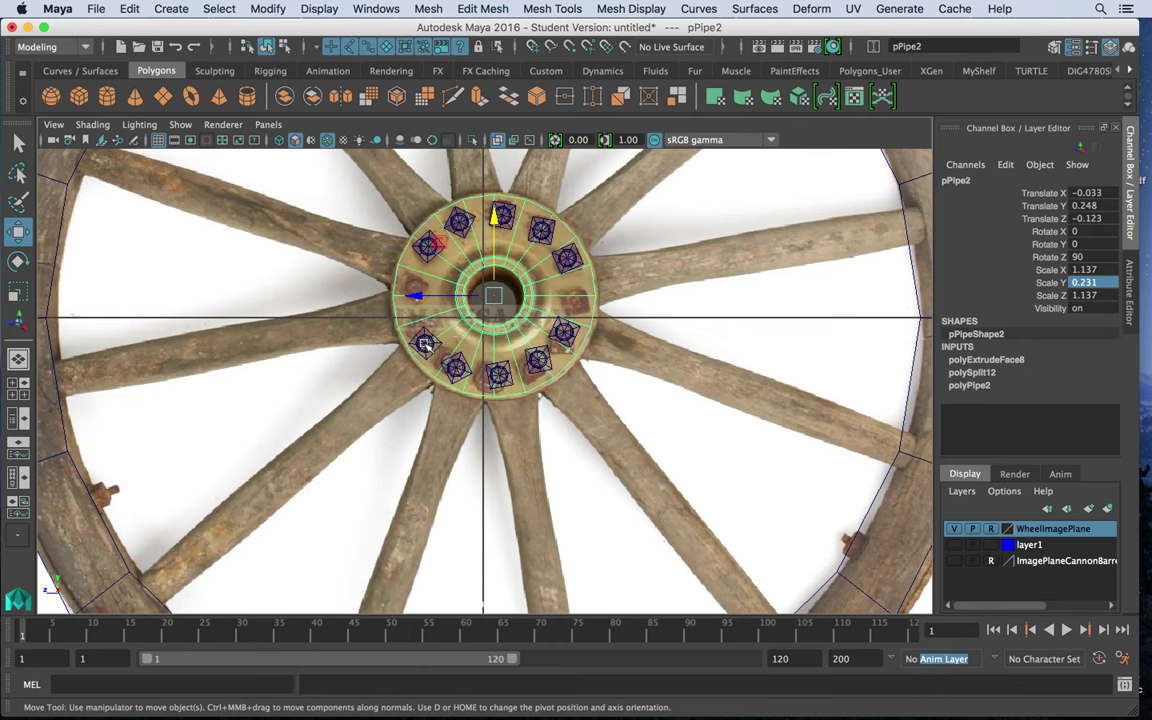
Step: Duplicate the two outermost upper bolts onto the remaining side reference bolts, placing one copy at about Y 0.195, Z -1.014
click(426, 249)
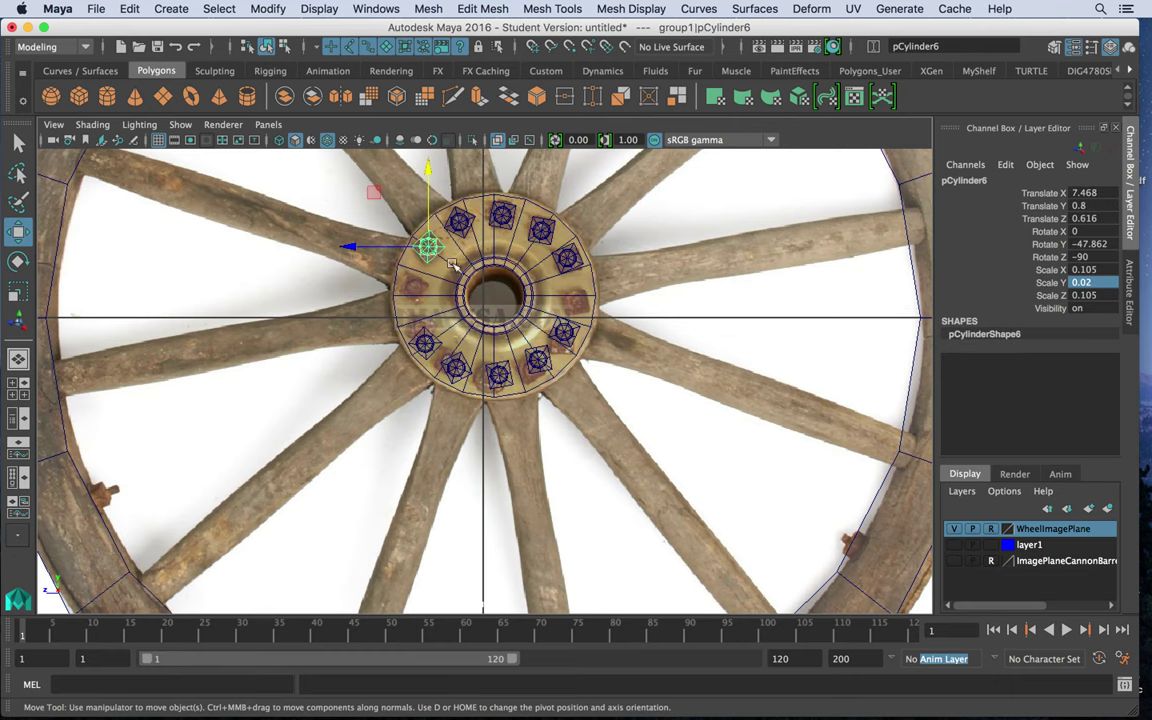
click(572, 261)
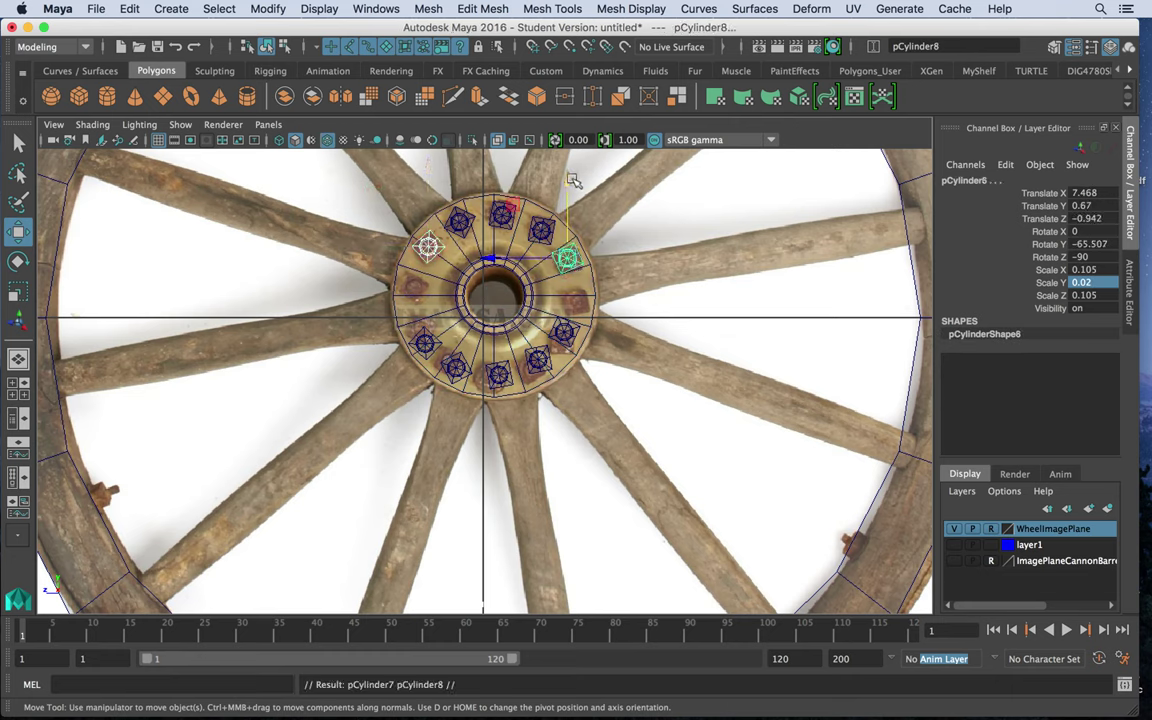
drag(567, 182, 569, 219)
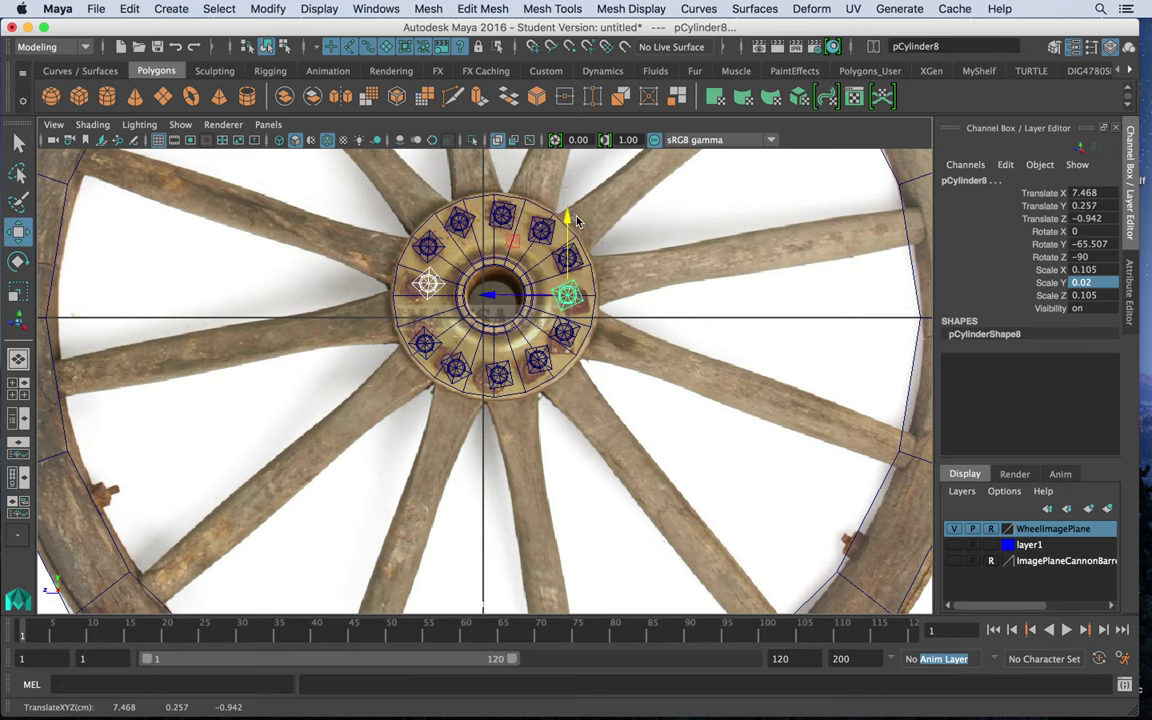
click(423, 285)
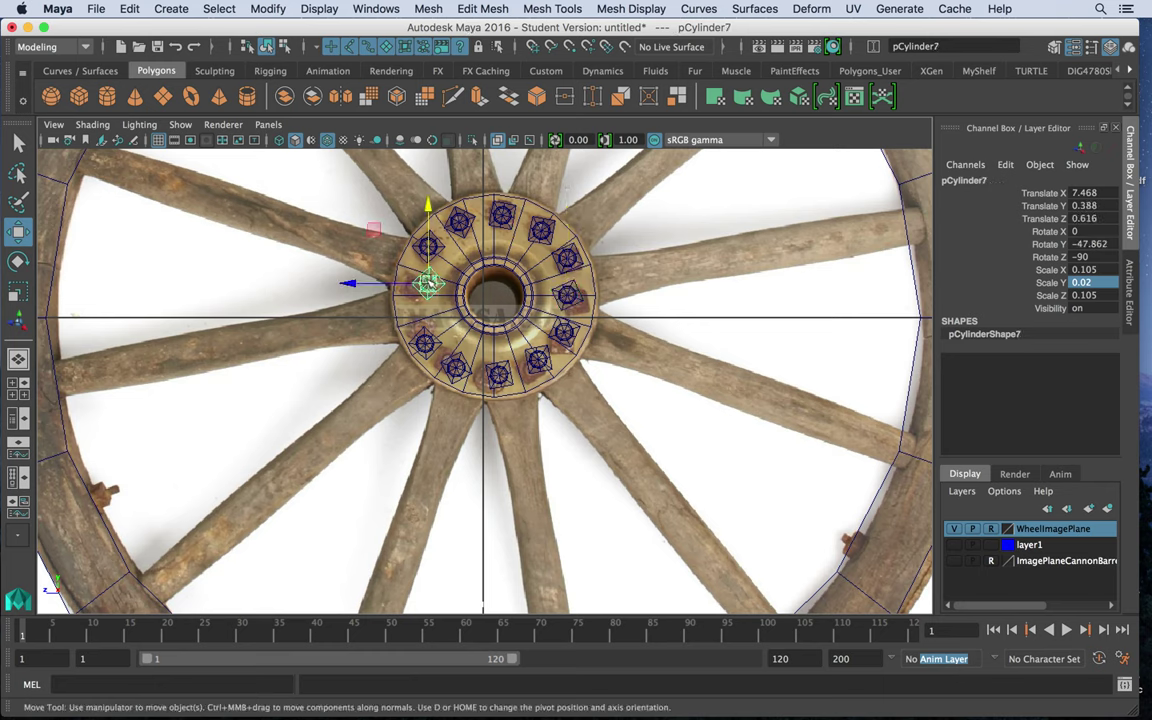
click(575, 301)
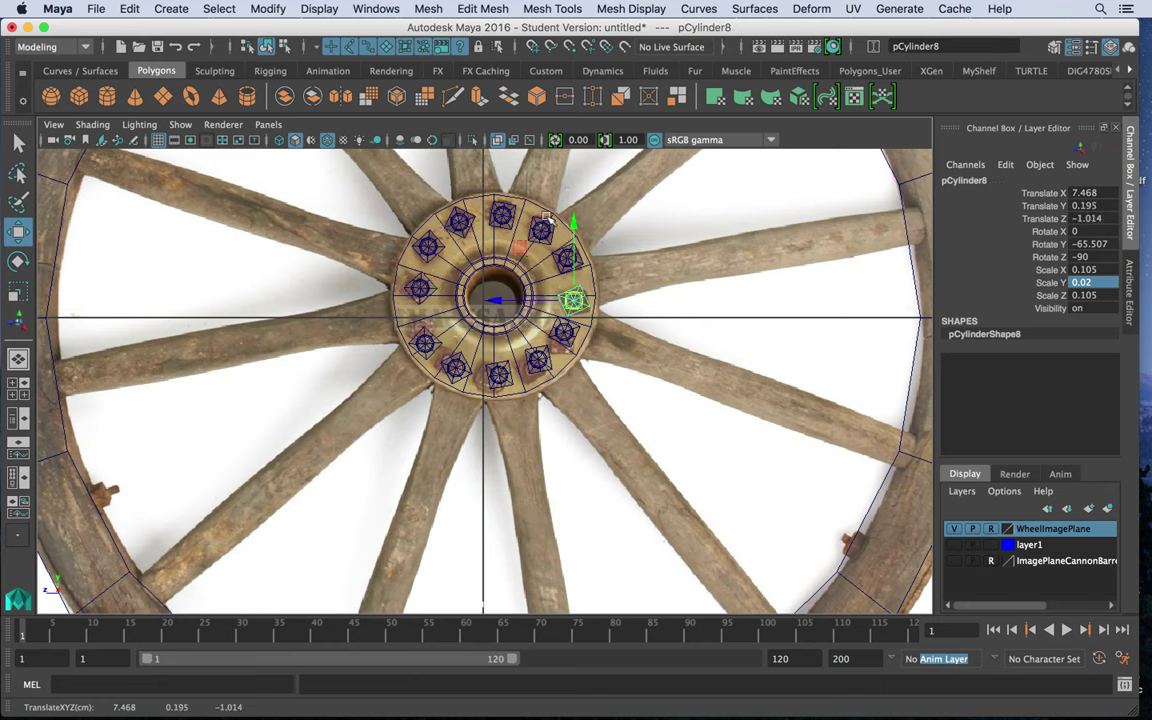
Step: Group all the hub bolts in the perspective view and center the group's pivot
key(space)
key(space)
alt+drag(694, 291, 788, 490)
key(ctrl+g)
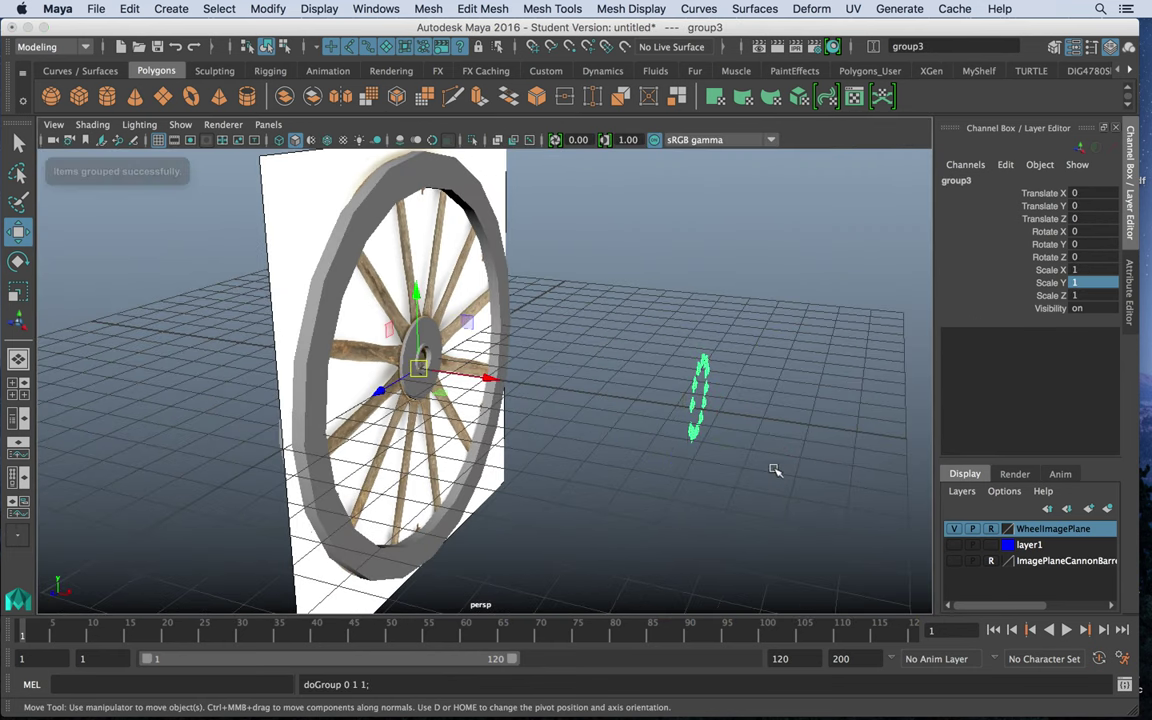
click(268, 8)
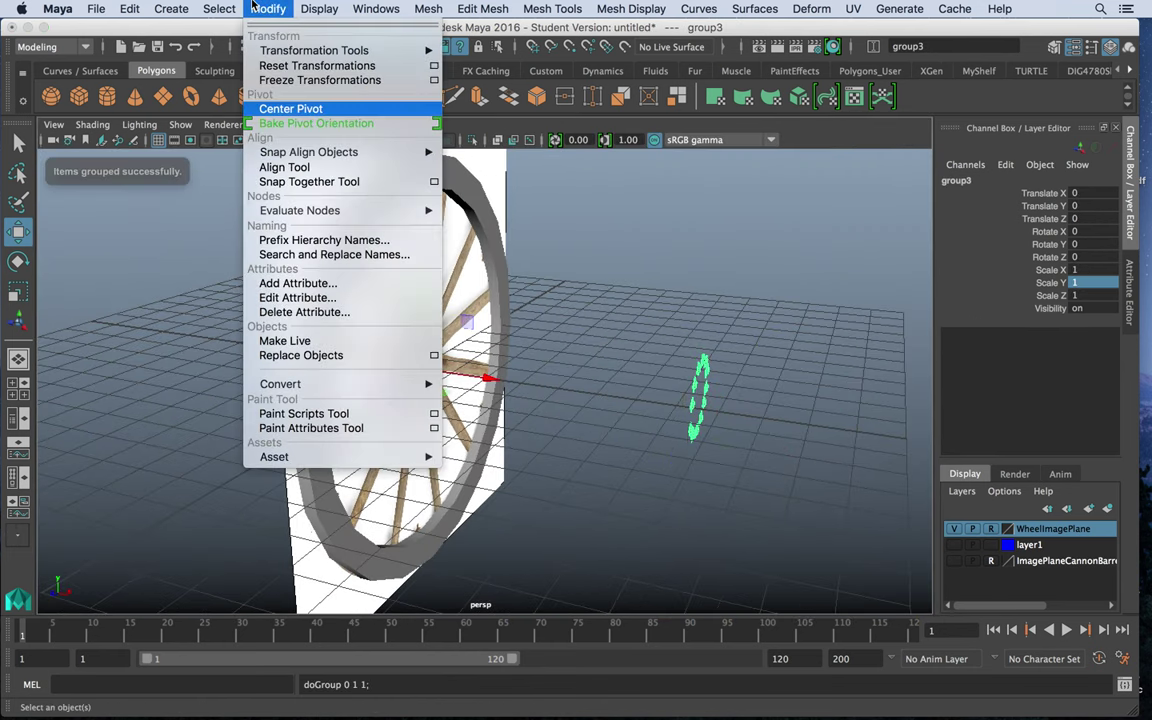
click(285, 108)
Step: Move the bolt group along X onto the hub's face, at about -7.396
drag(790, 408, 480, 393)
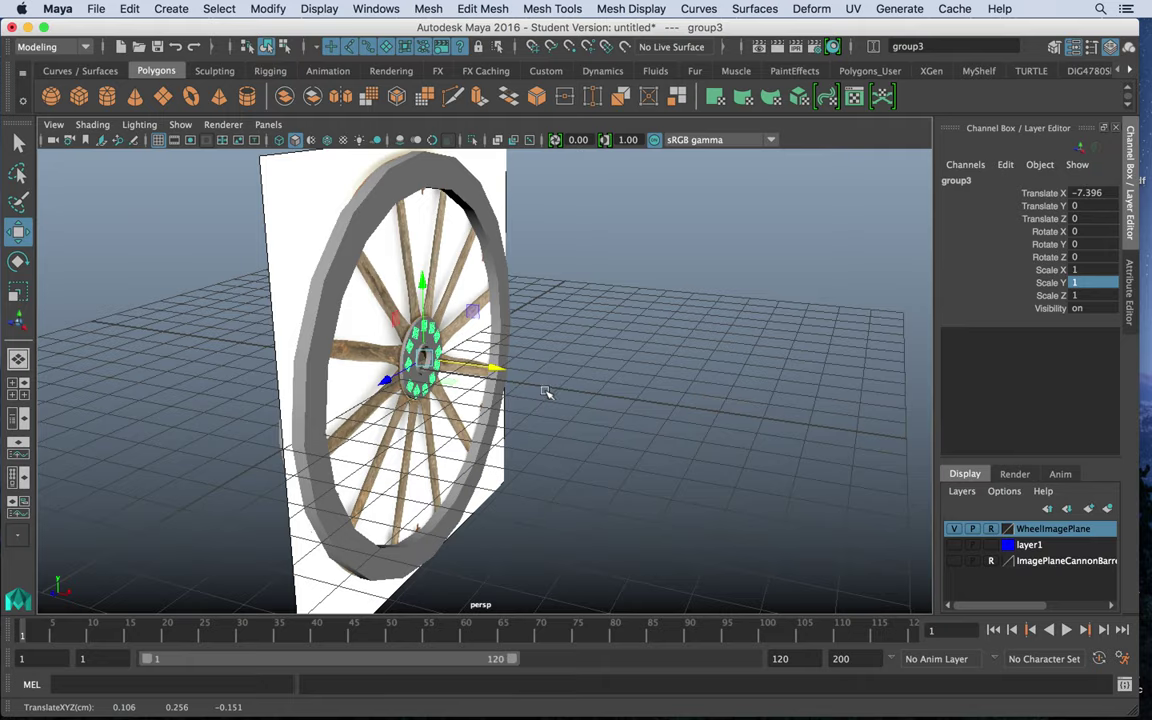
click(582, 391)
alt+drag(563, 373, 404, 362)
alt+right_drag(404, 362, 635, 362)
alt+middle_drag(545, 330, 632, 440)
alt+right_drag(632, 440, 660, 480)
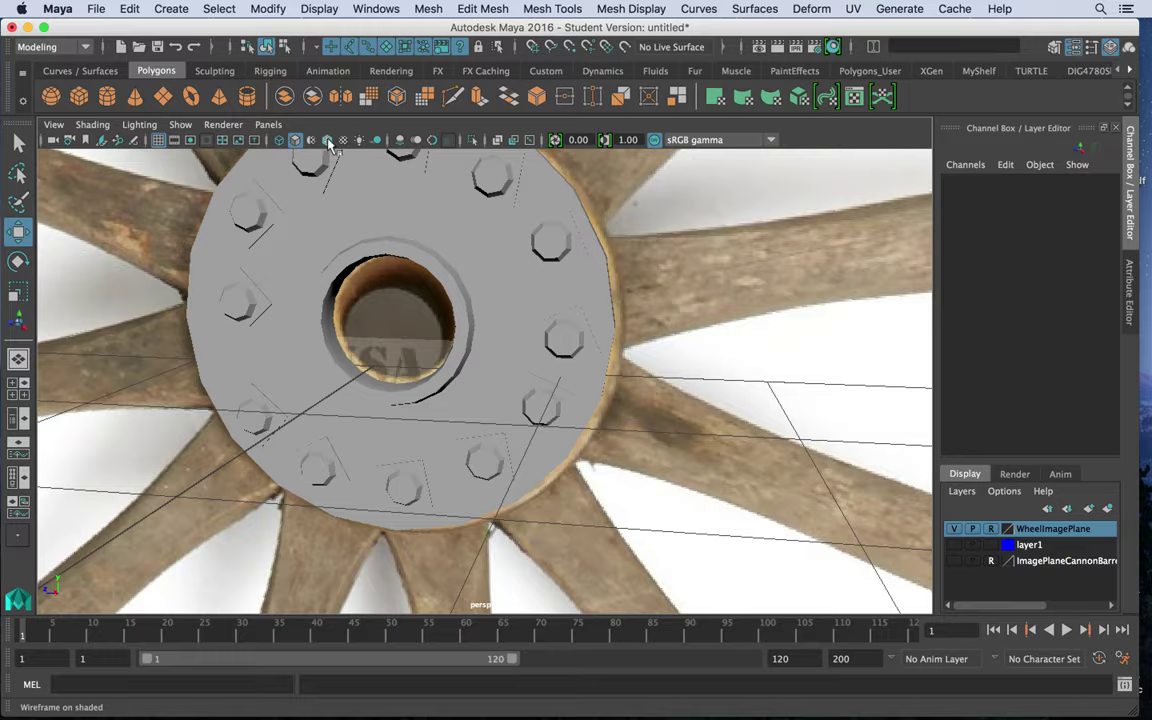
Step: Display wireframe on shaded surfaces and hide the WheelImagePlane layer to check how the bolts sit on the hub
click(327, 140)
mouse_move(470, 205)
alt+mouse_down()
mouse_move(487, 228)
mouse_move(257, 167)
alt+mouse_up()
click(951, 529)
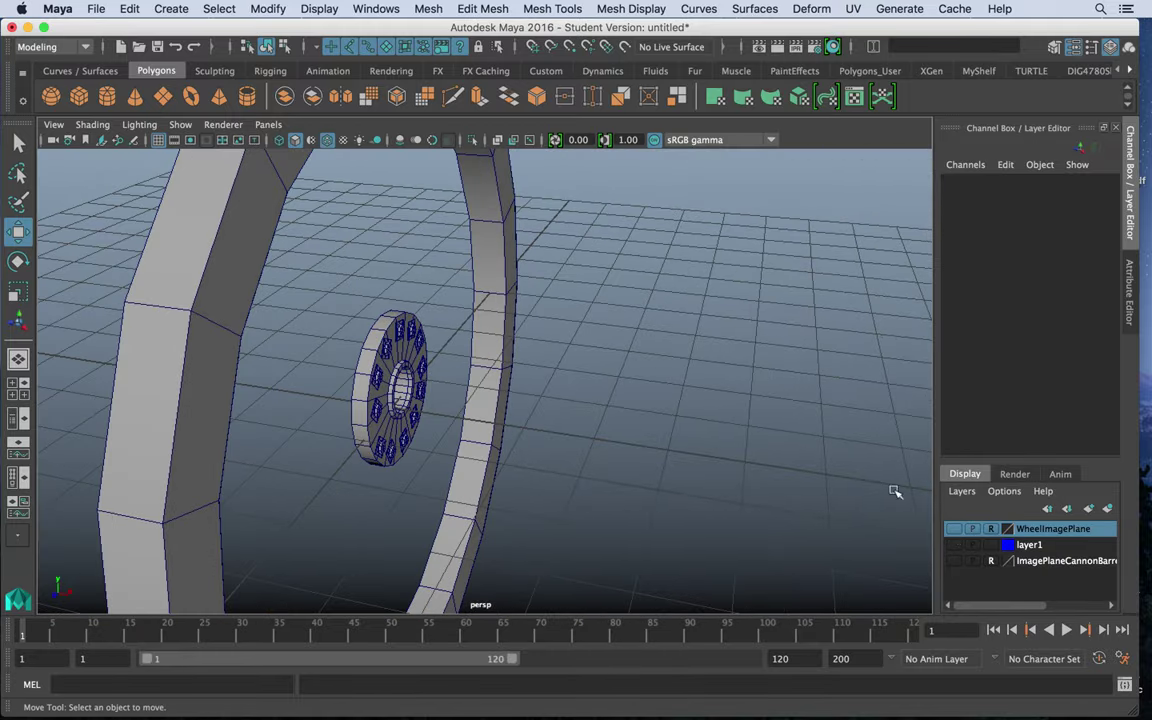
alt+drag(678, 386, 627, 391)
alt+right_drag(627, 391, 386, 303)
alt+drag(386, 303, 489, 337)
alt+right_drag(489, 337, 860, 460)
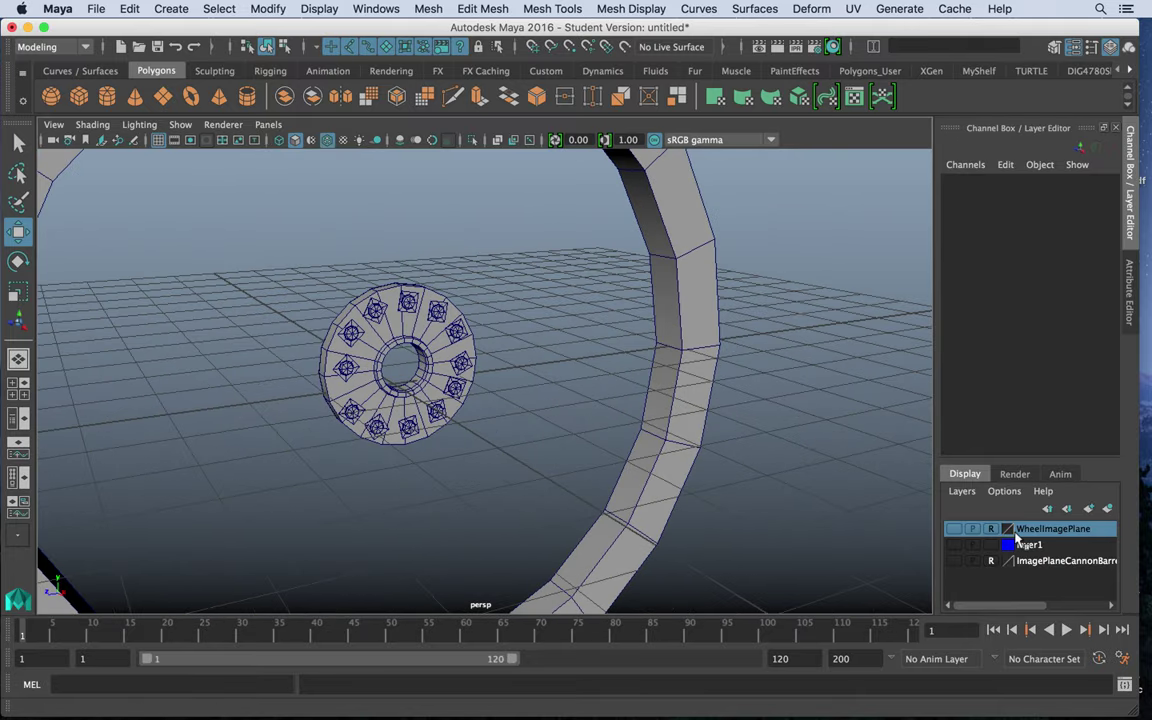
Step: Compare the wheel with its reference image, then leave that layer hidden and show the barrel's layer1
click(953, 529)
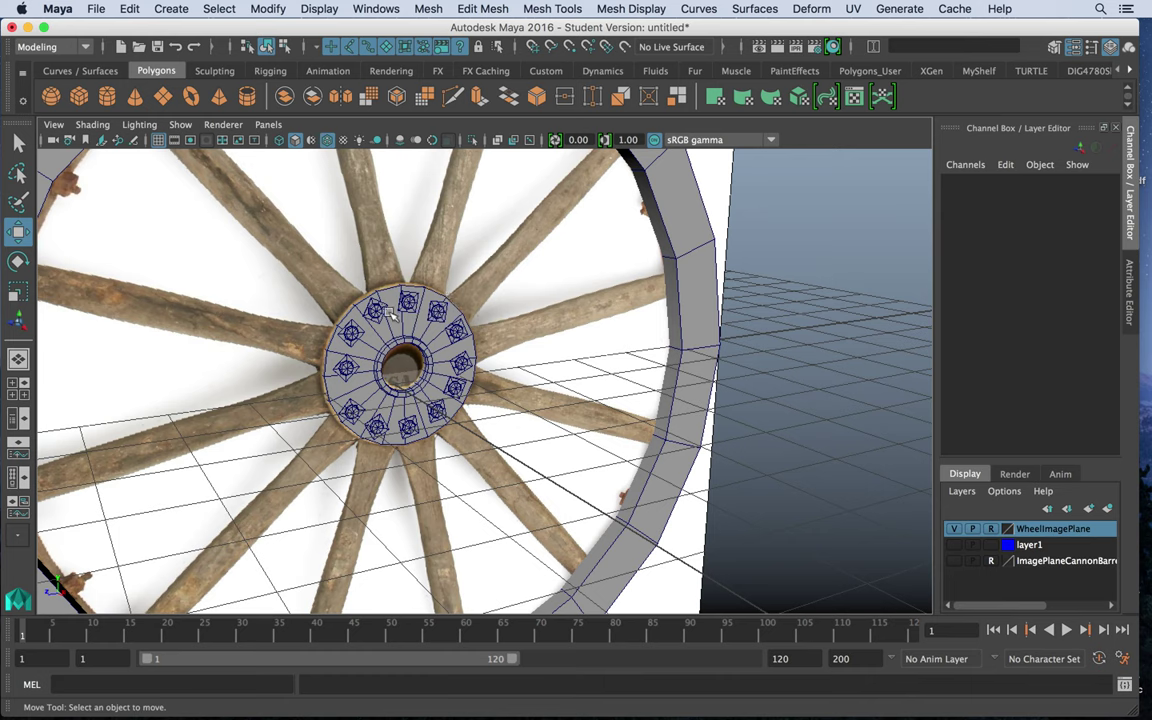
alt+right_drag(612, 375, 368, 306)
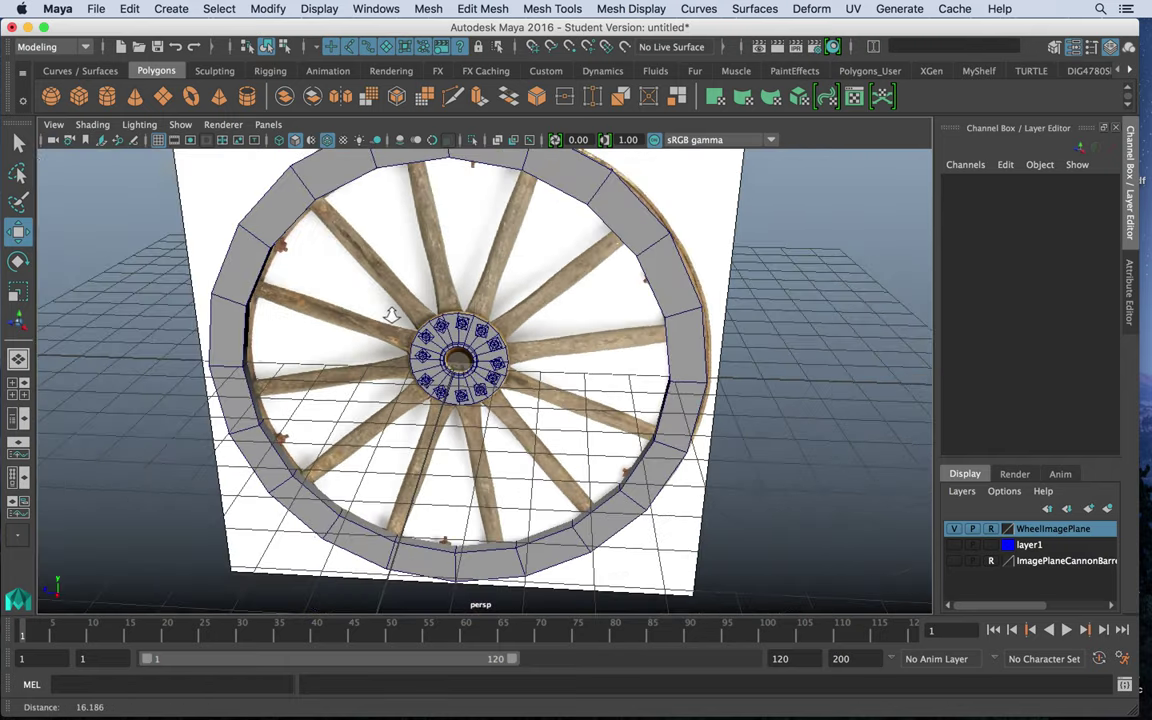
alt+drag(368, 306, 410, 270)
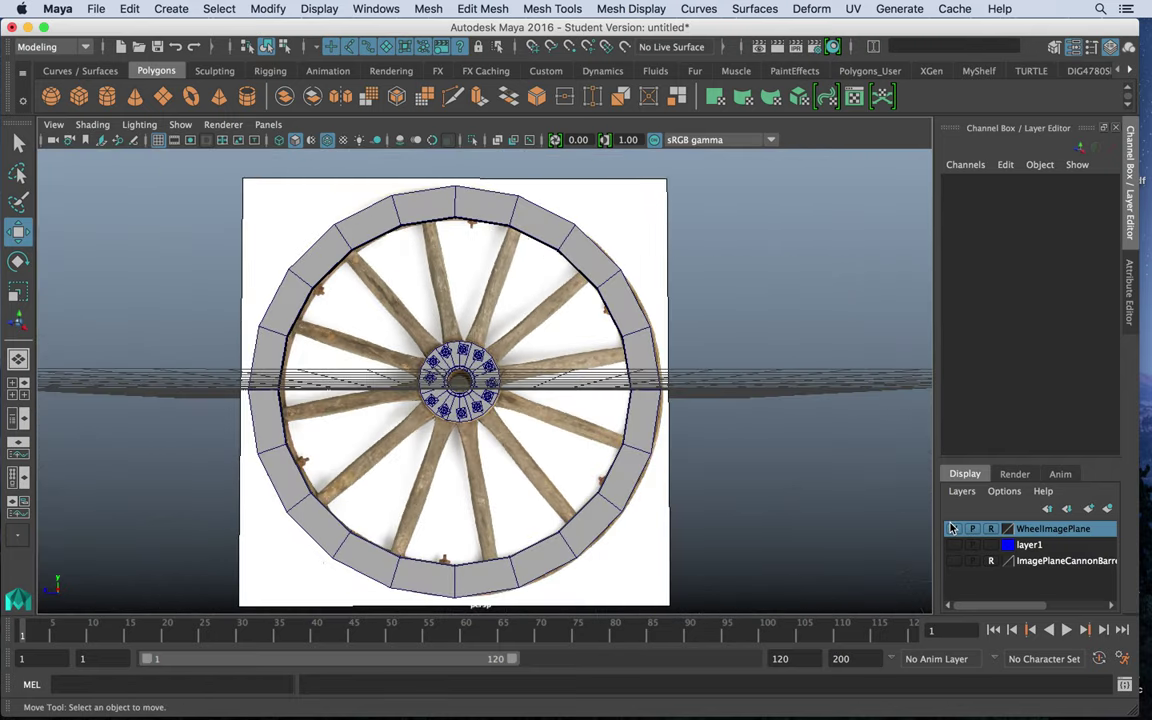
click(953, 528)
click(955, 545)
click(955, 561)
click(955, 561)
click(953, 545)
Step: Select all the cannon barrel pieces and move them beside the wheel, above the hub's height
alt+drag(866, 497, 457, 363)
click(460, 370)
key(ctrl+shift+i)
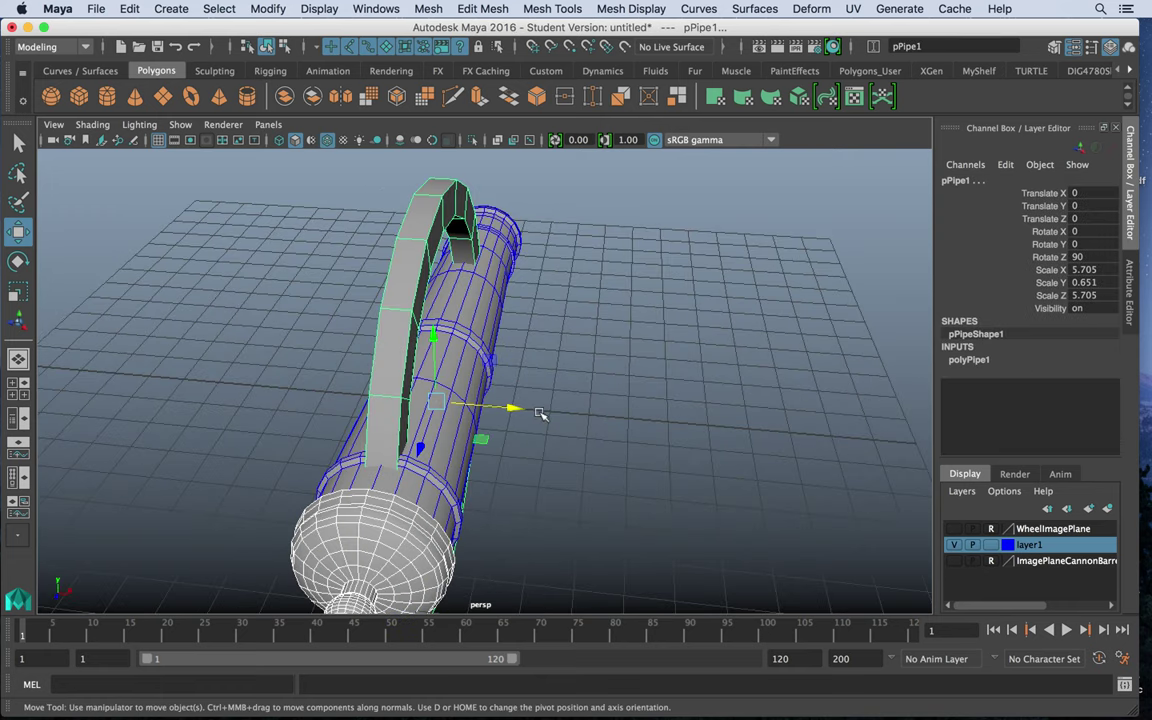
click(478, 354)
drag(509, 384, 427, 380)
key(ctrl+z)
alt+drag(540, 385, 557, 173)
Step: Group the cannon barrel pieces and rotate the group to about 16.7 in X so the muzzle points upward
key(e)
key(ctrl+z)
key(ctrl+g)
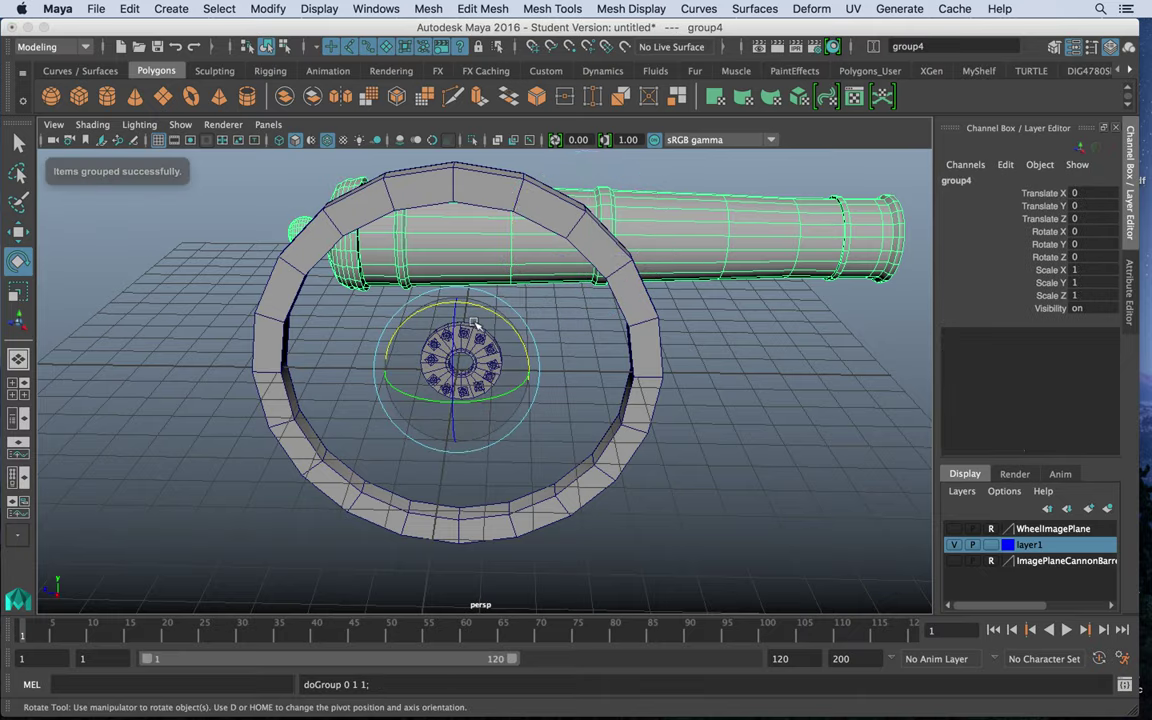
drag(445, 298, 462, 311)
alt+right_drag(640, 314, 463, 244)
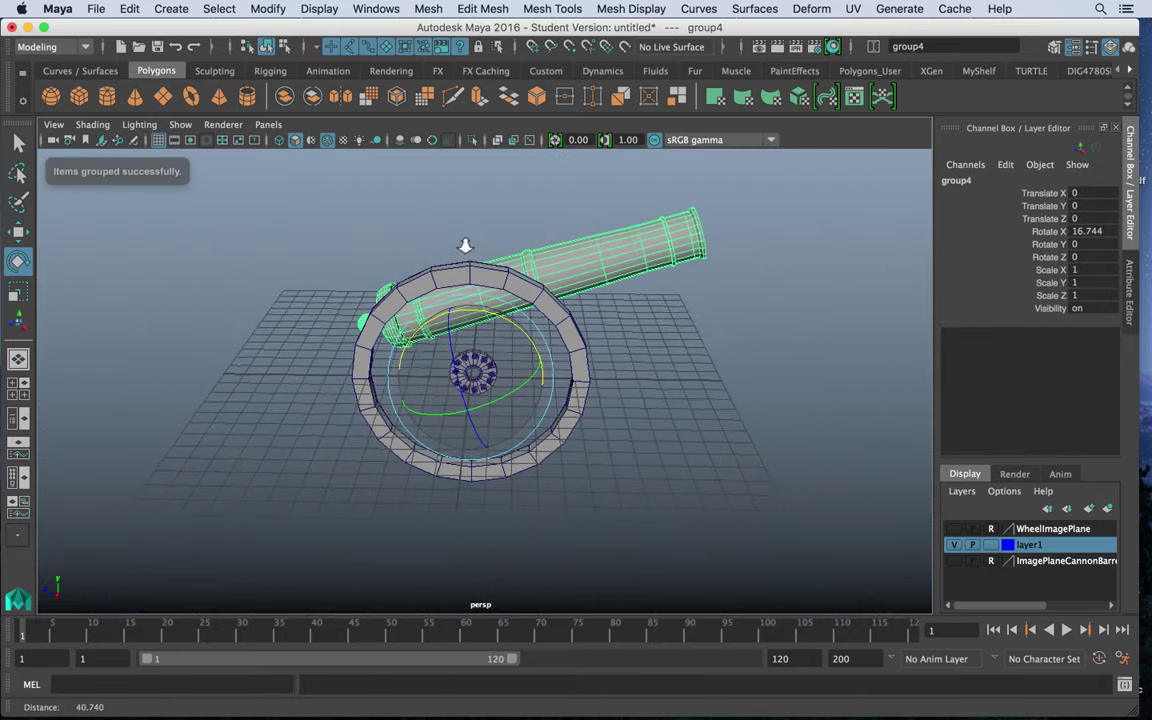
click(729, 337)
alt+drag(729, 337, 666, 299)
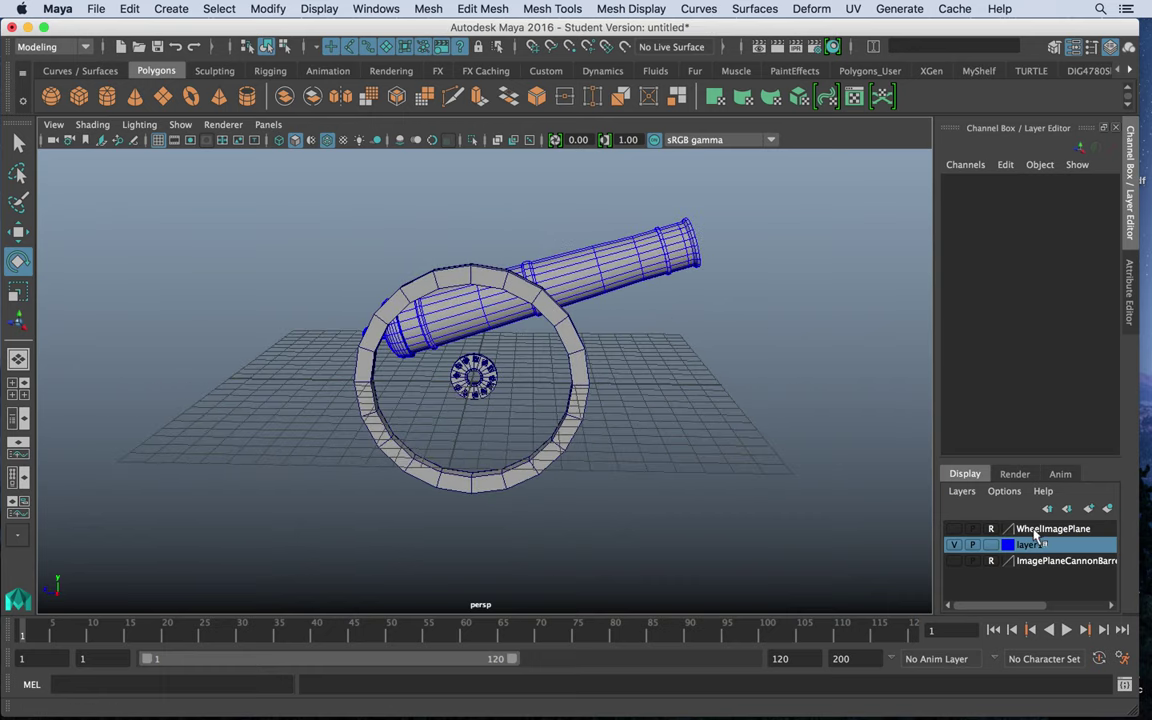
Step: Examine the bolted hub and the wheel rim from several angles alongside the tilted barrel
click(954, 529)
click(954, 529)
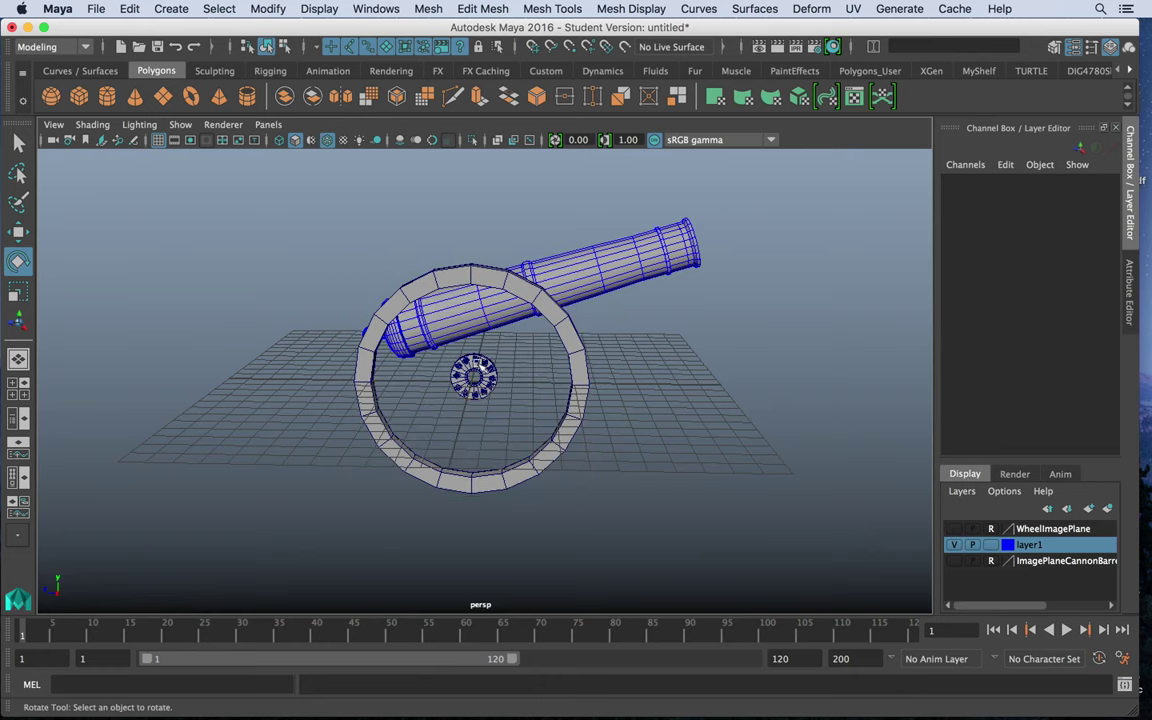
scroll(472, 379, up, 10)
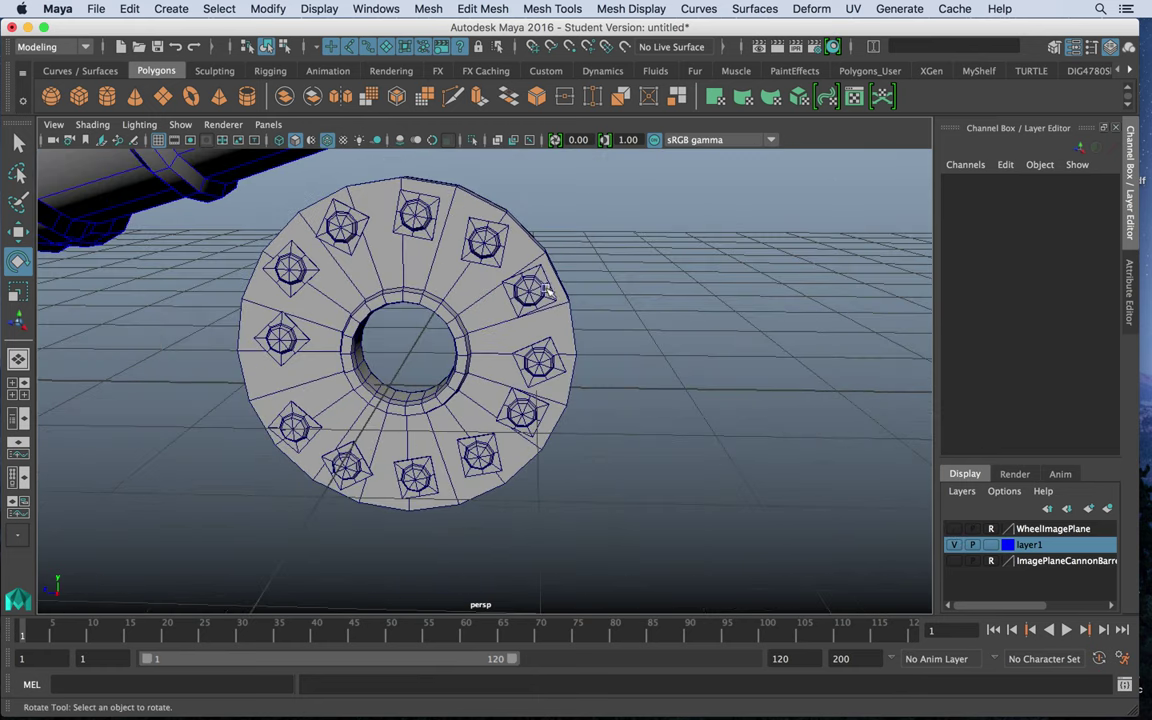
alt+drag(651, 407, 609, 417)
alt+right_drag(609, 417, 471, 347)
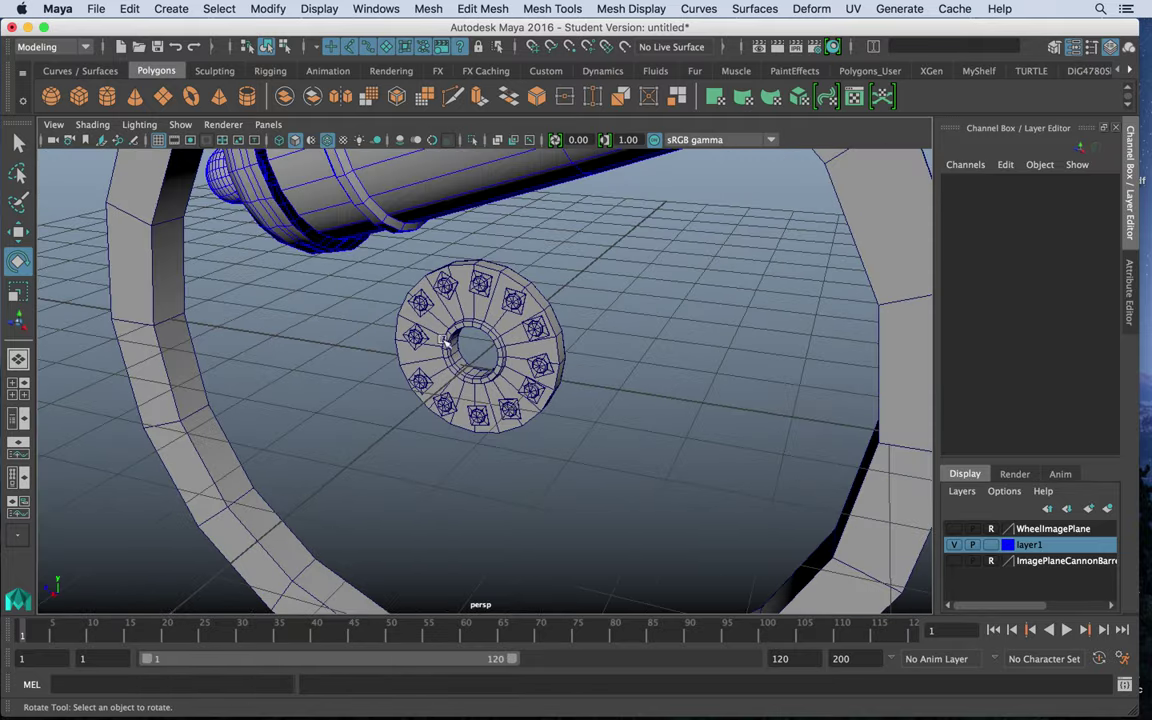
alt+drag(471, 347, 520, 318)
alt+right_drag(520, 318, 396, 278)
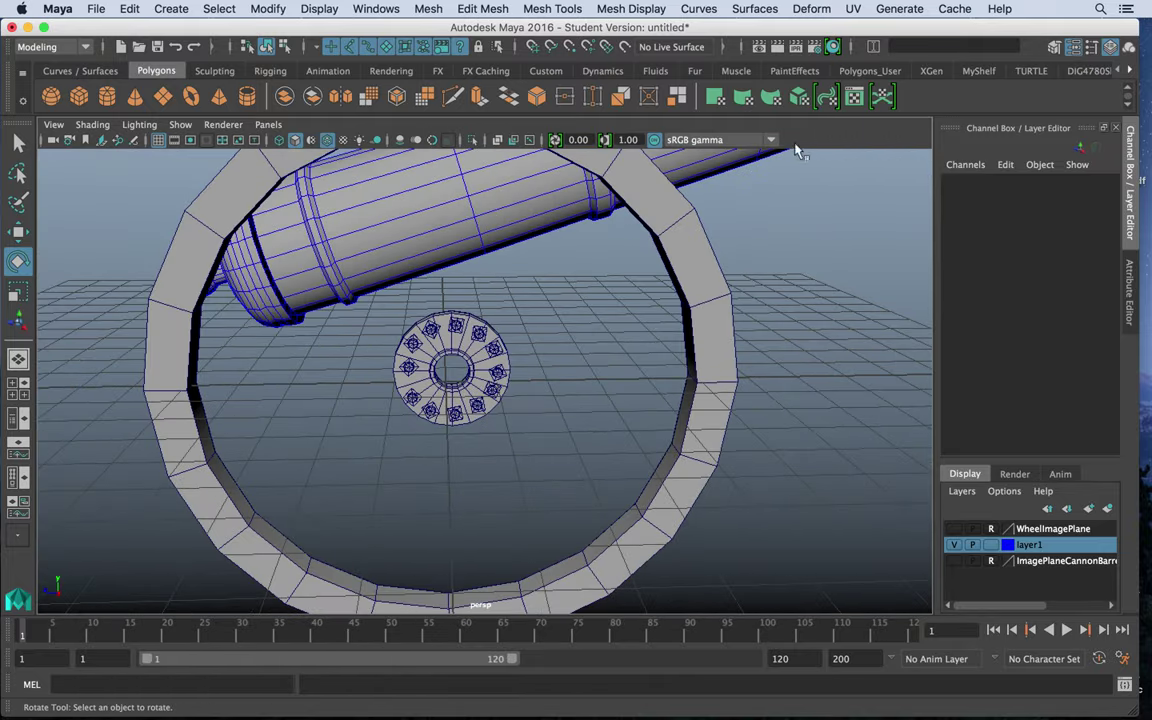
drag(893, 35, 896, 47)
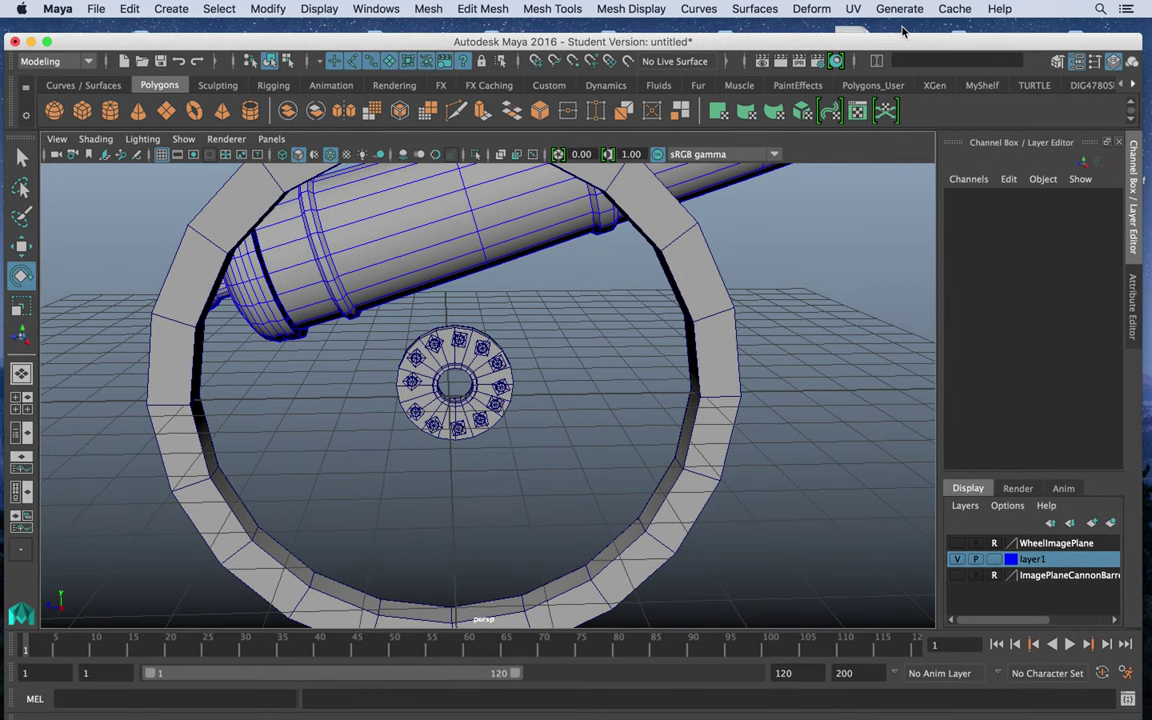